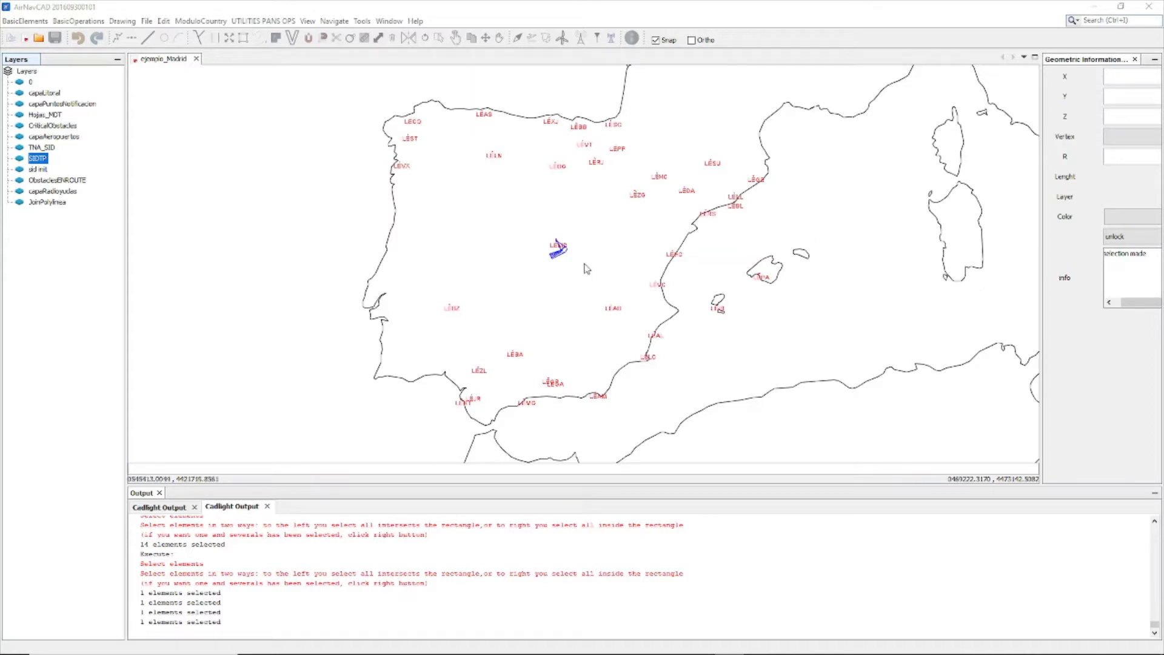
# Make the capaRadioyudas layer visible so the radio navaids show around the Madrid departure procedure.
pyautogui.scroll(5, 576, 249)
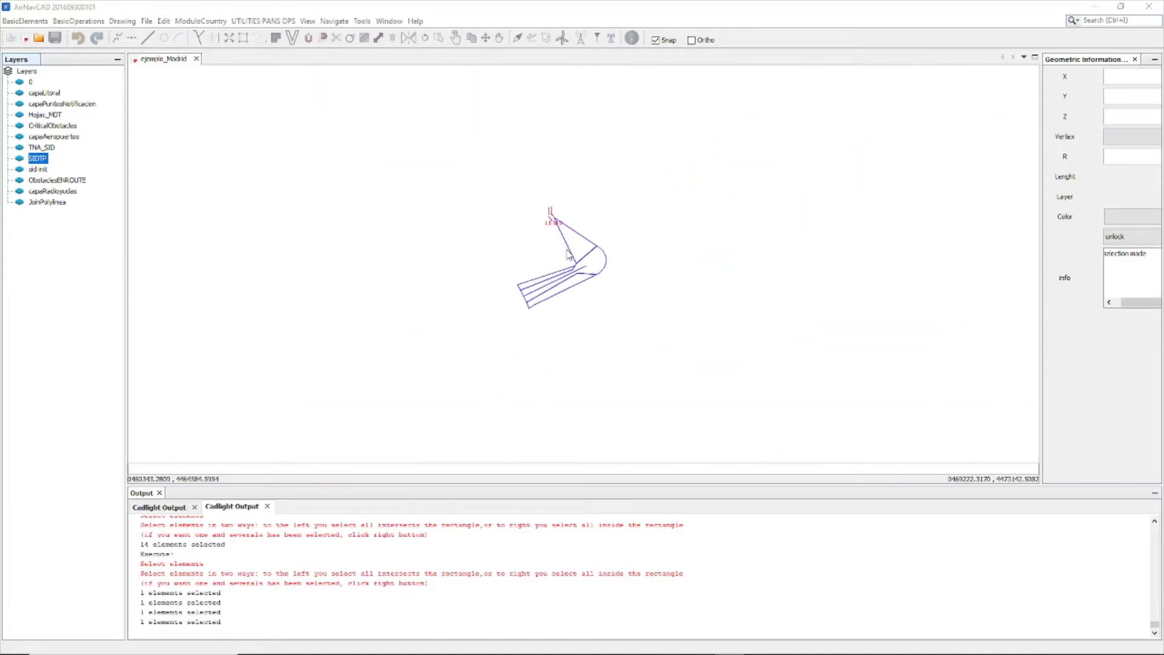
pyautogui.scroll(3, 569, 243)
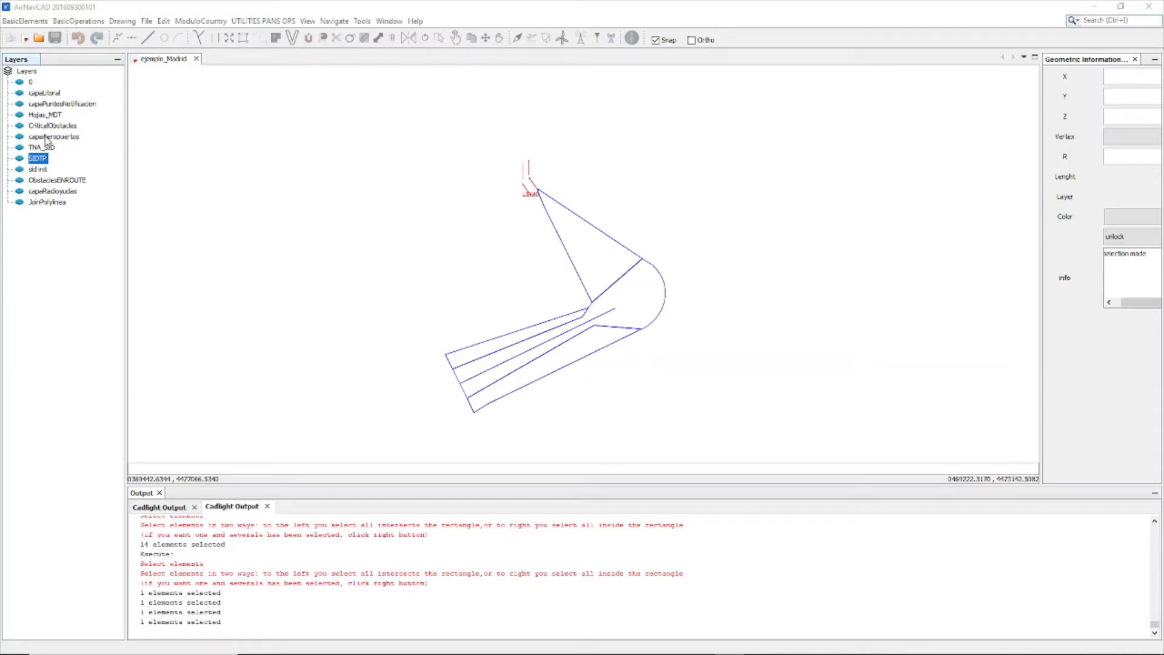
pyautogui.doubleClick(52, 191)
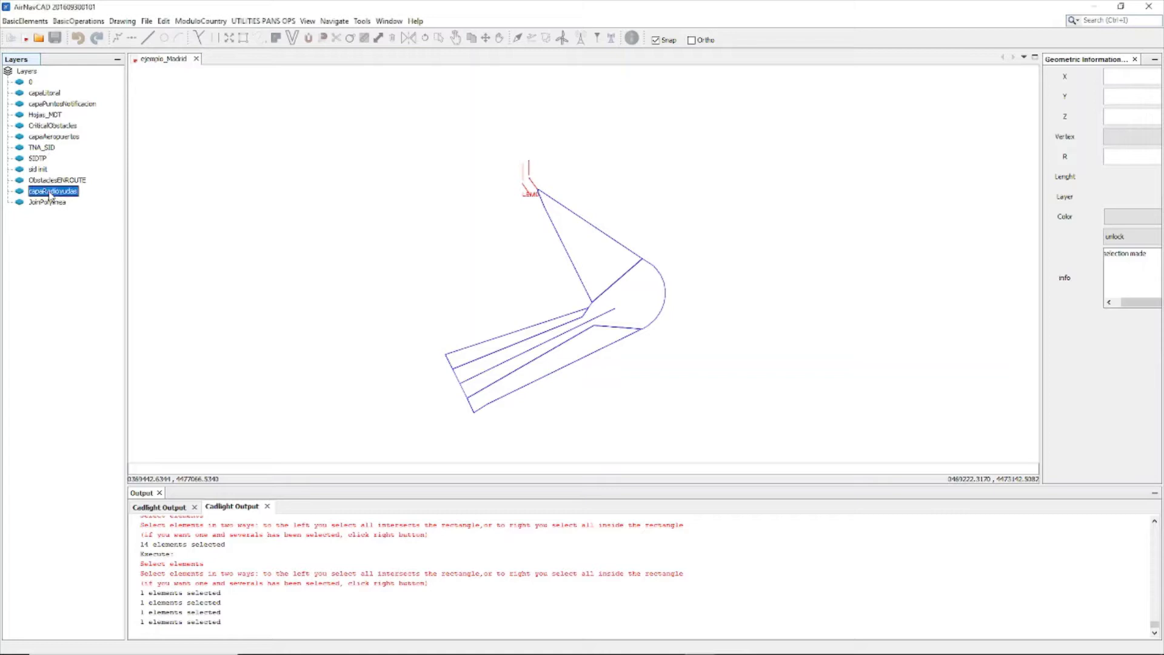
pyautogui.click(588, 209)
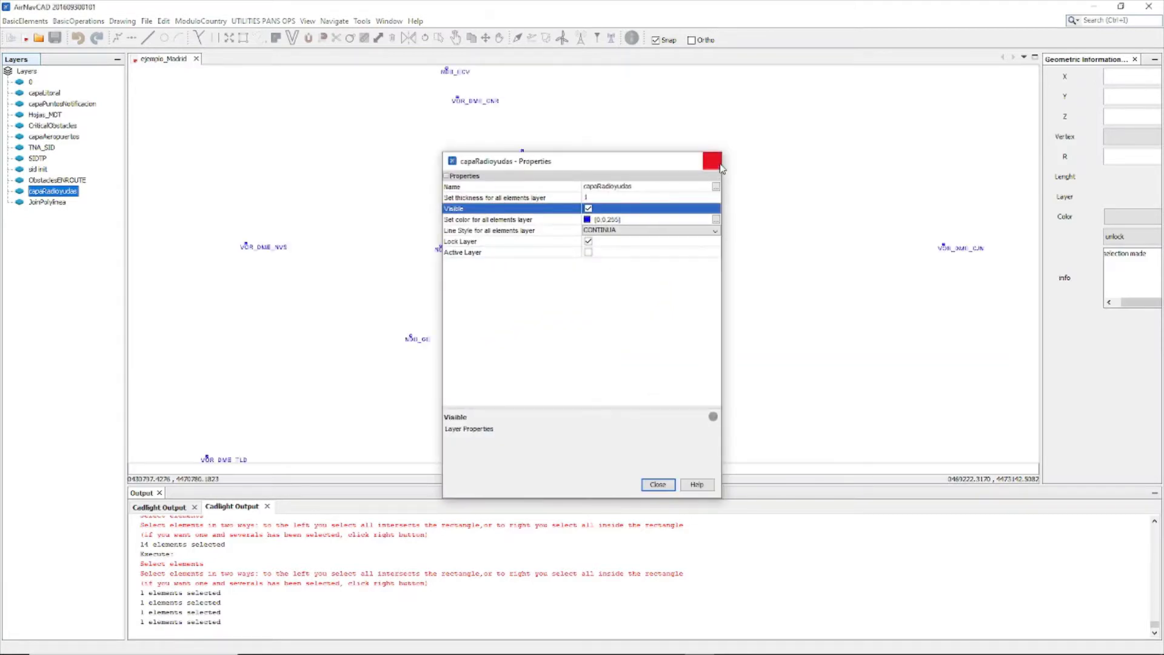
pyautogui.click(712, 160)
# Examine the departure protection area from the runway ends through the turn at VOR_DME_PDT to its outer end.
pyautogui.scroll(3, 615, 317)
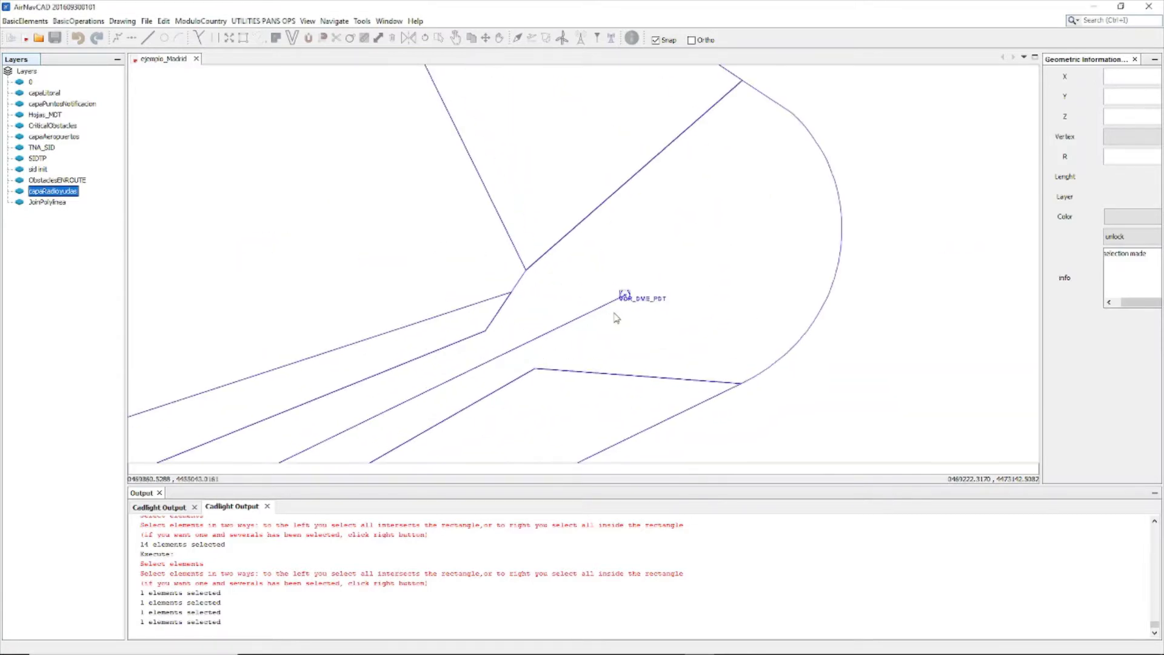
pyautogui.scroll(1, 625, 297)
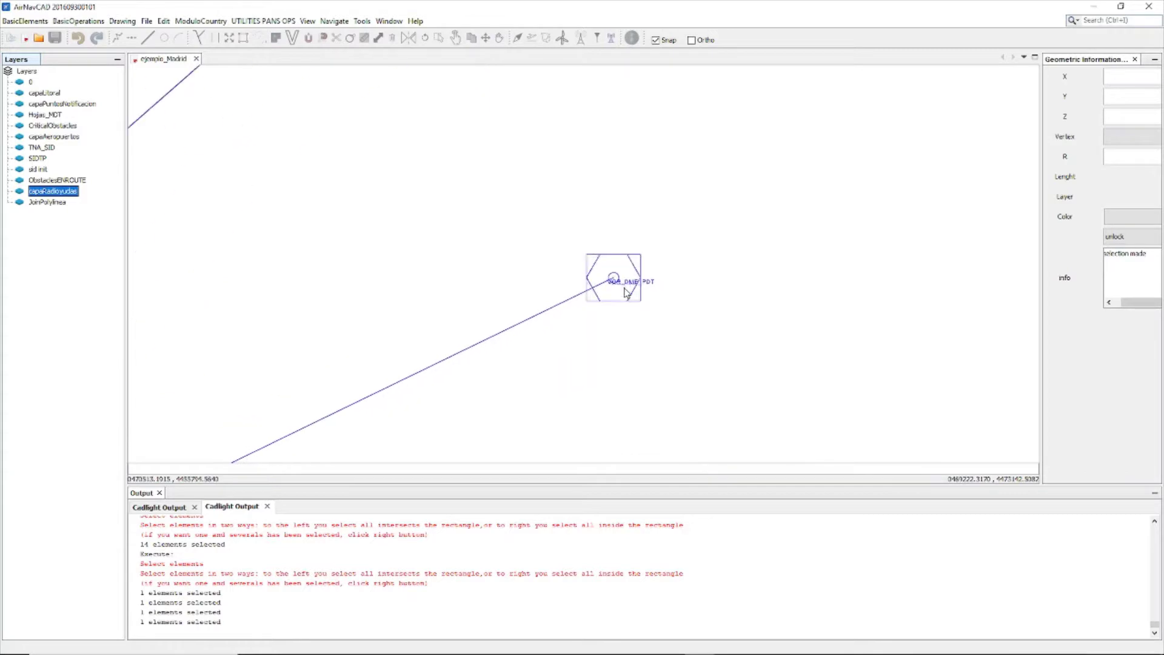
pyautogui.scroll(-3, 642, 275)
pyautogui.scroll(-2, 641, 278)
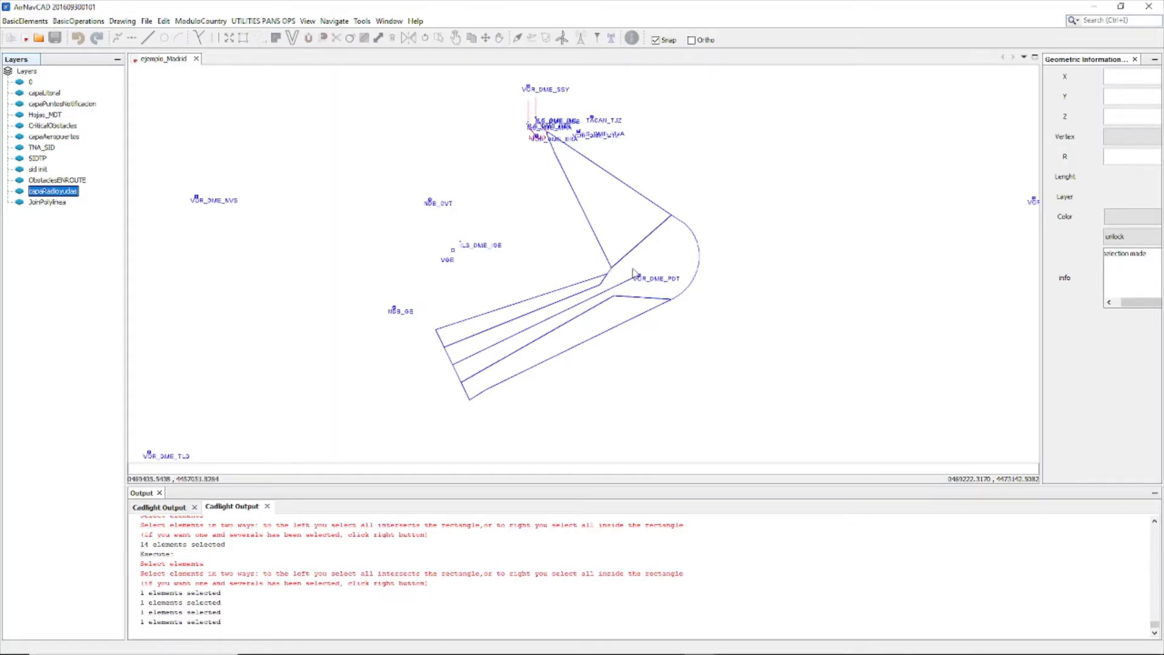
pyautogui.scroll(2, 636, 273)
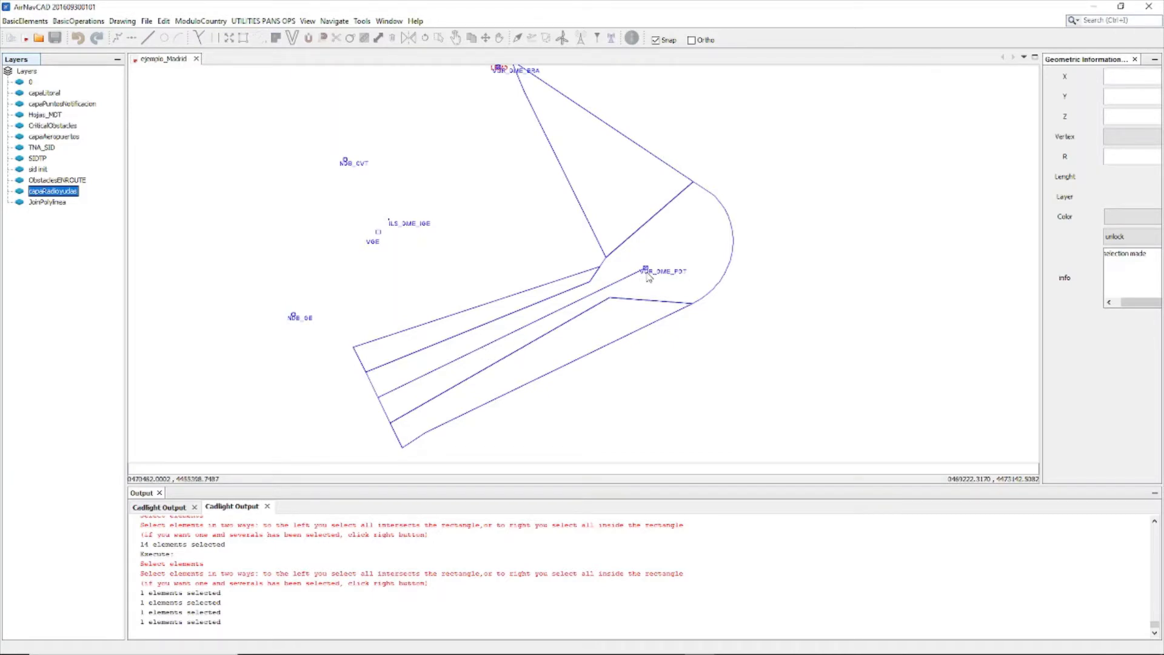
pyautogui.scroll(-1, 563, 328)
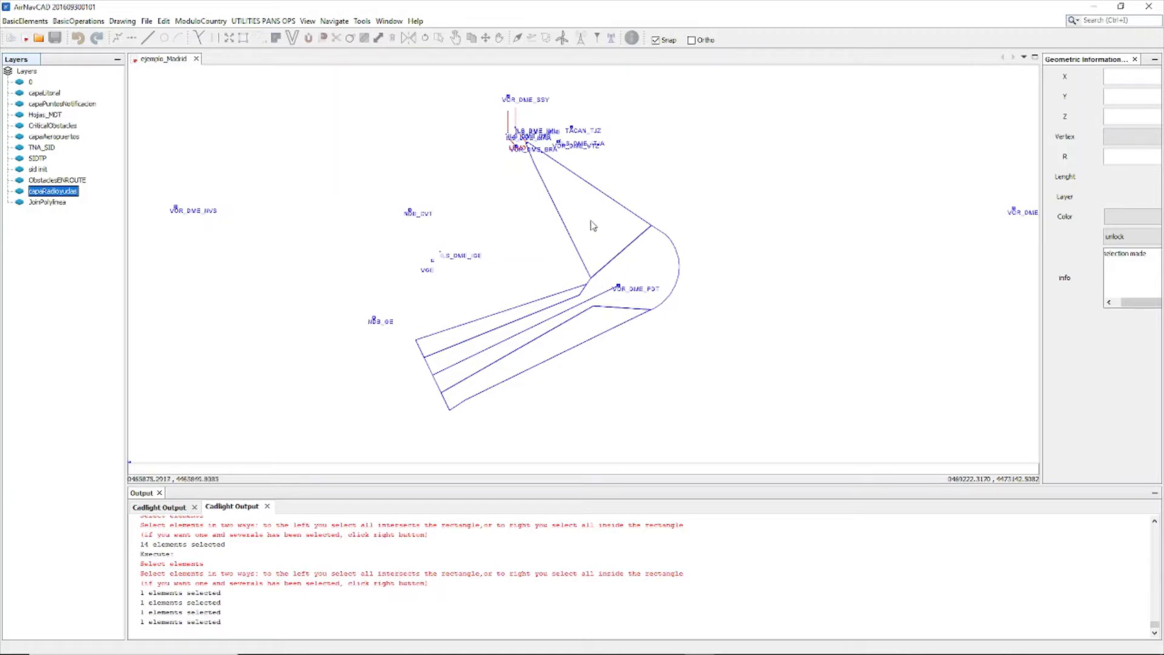
pyautogui.scroll(1, 582, 184)
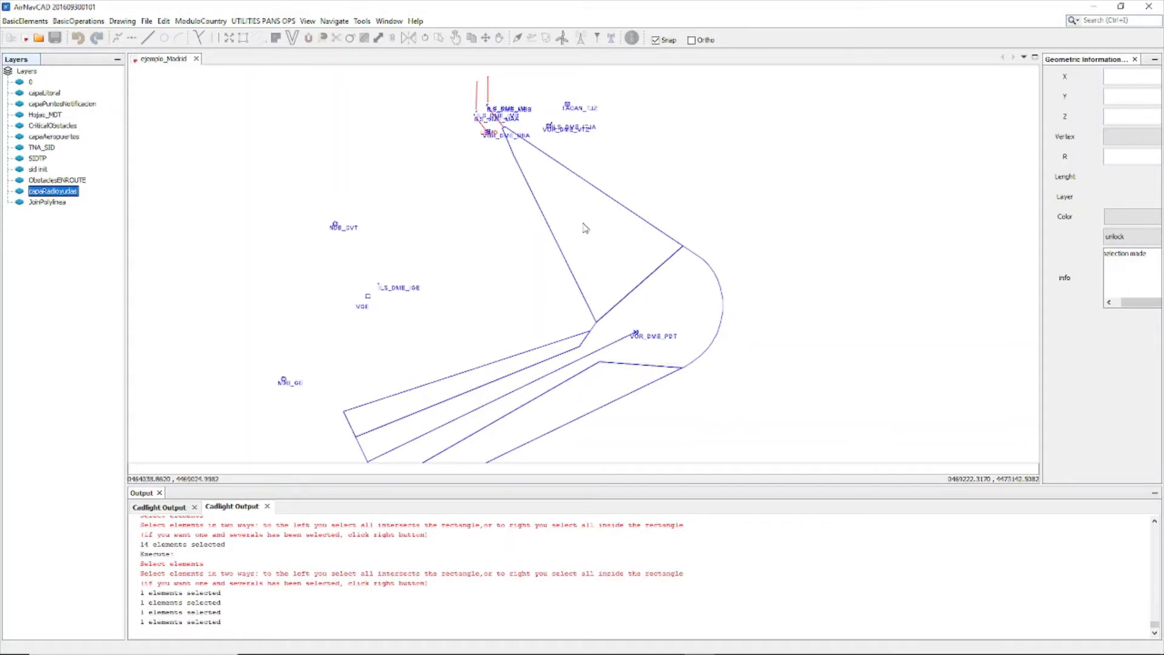
pyautogui.scroll(-1, 645, 205)
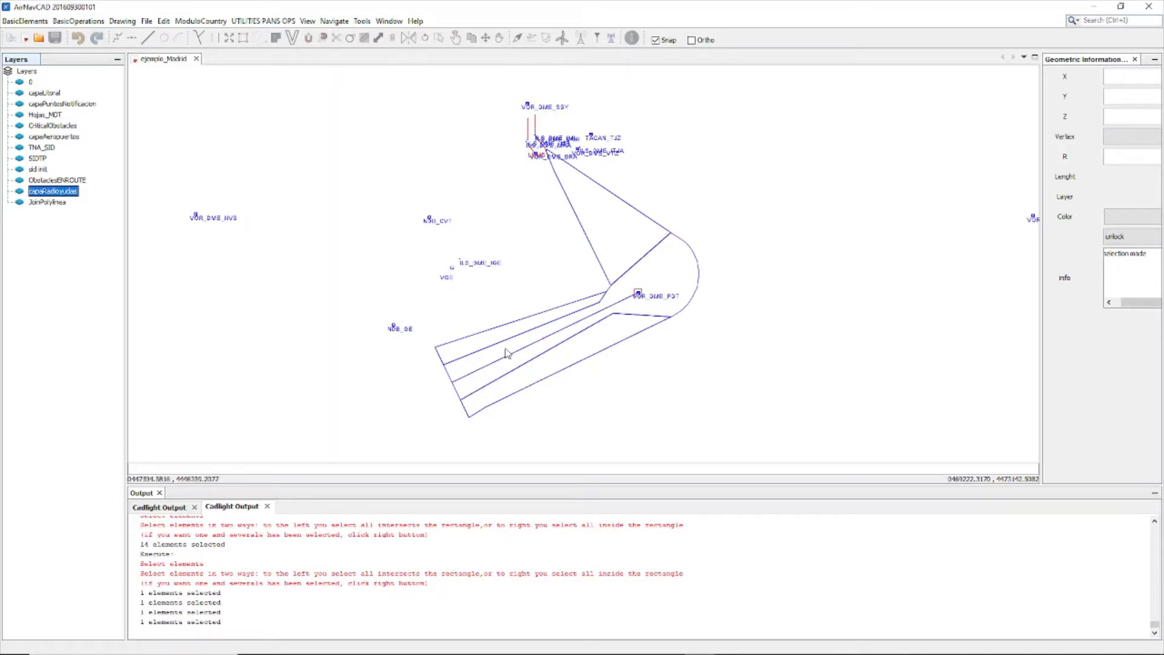
pyautogui.scroll(1, 537, 359)
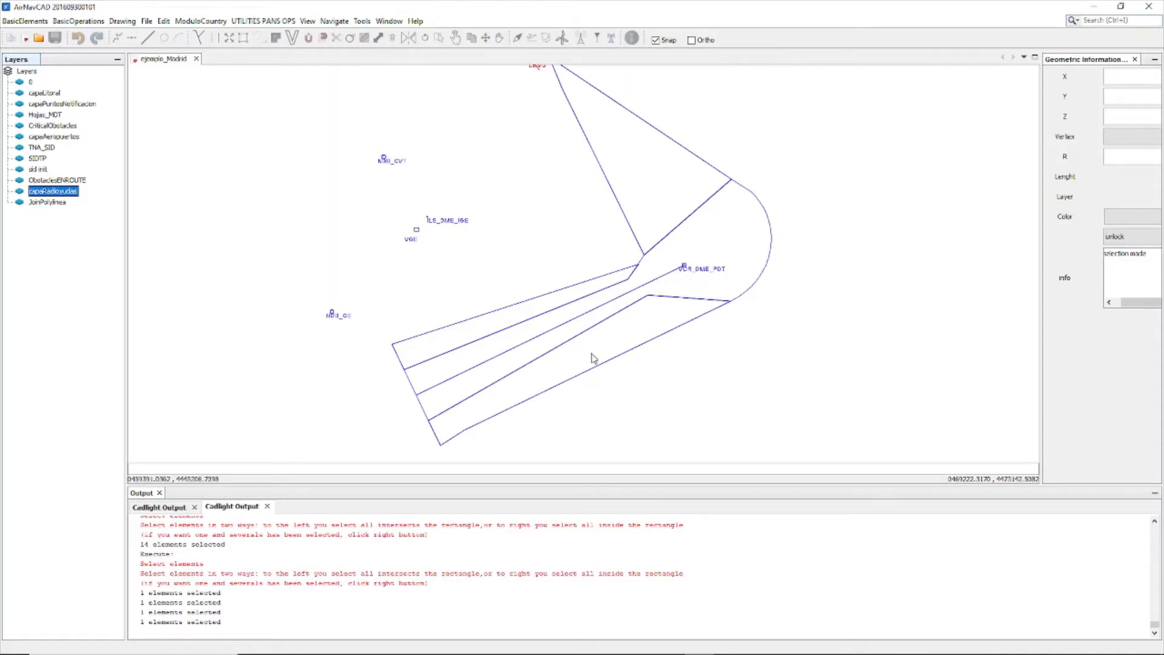
pyautogui.scroll(-5, 597, 360)
pyautogui.scroll(4, 627, 284)
pyautogui.scroll(-2, 610, 242)
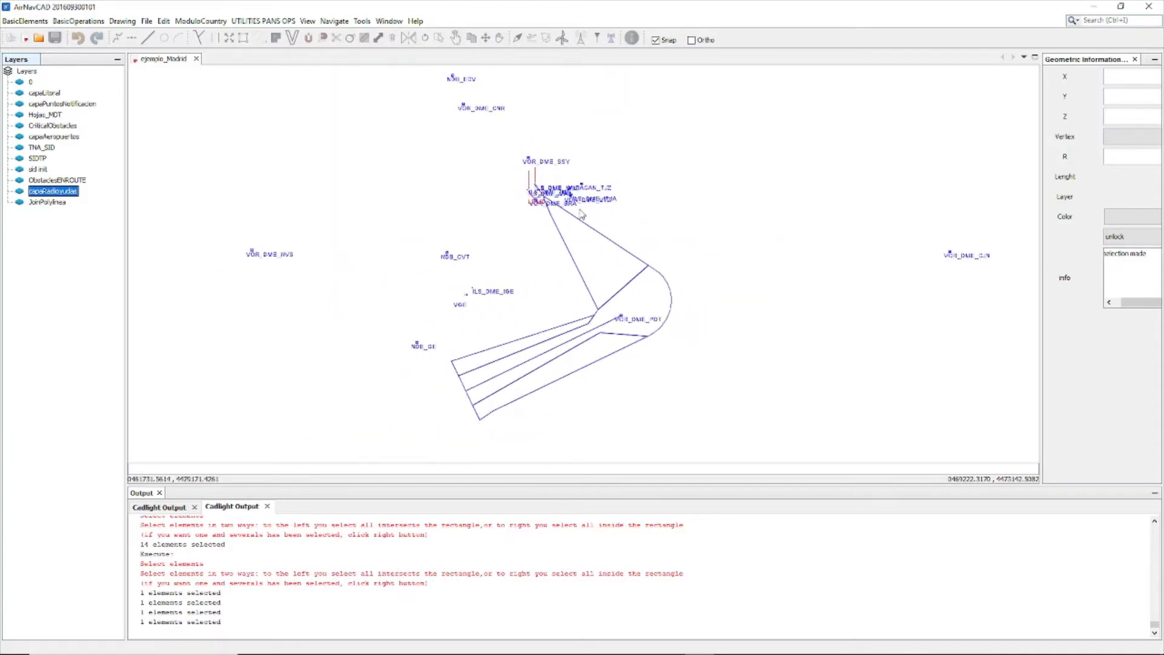
pyautogui.scroll(1, 602, 324)
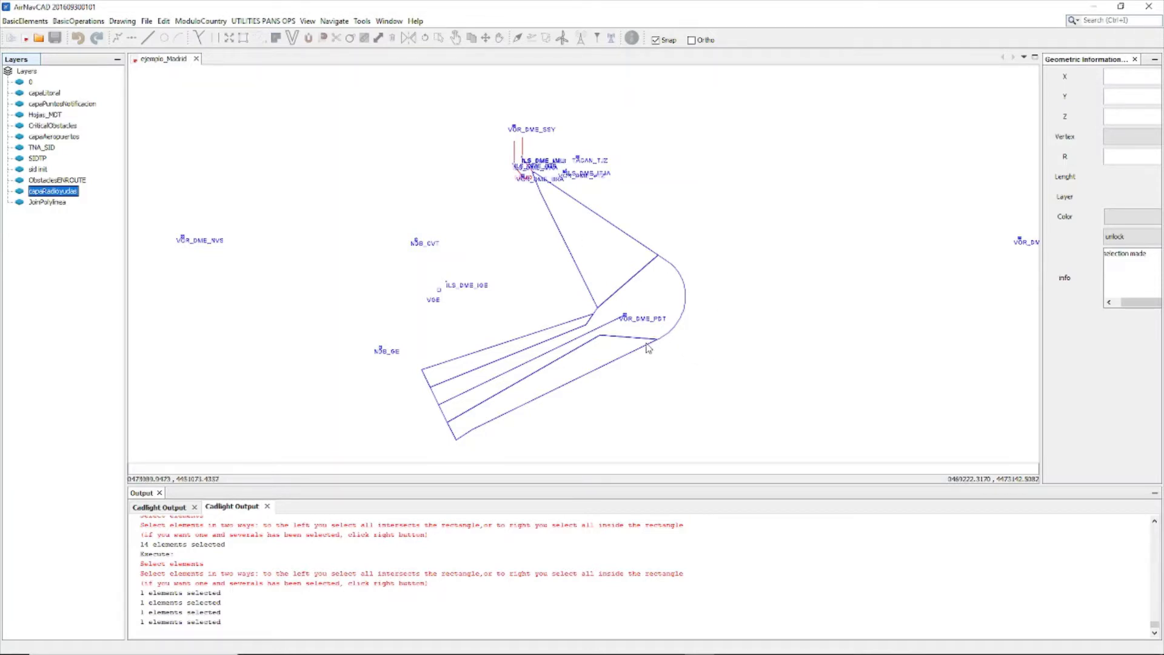
pyautogui.scroll(2, 567, 408)
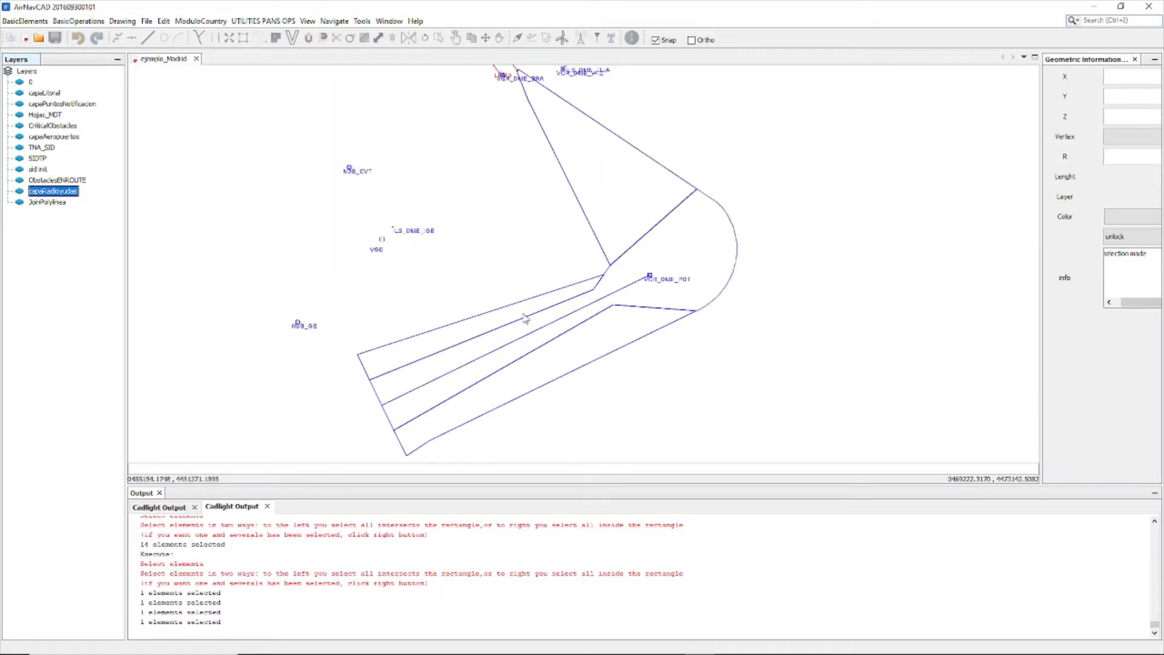
pyautogui.scroll(-1, 524, 324)
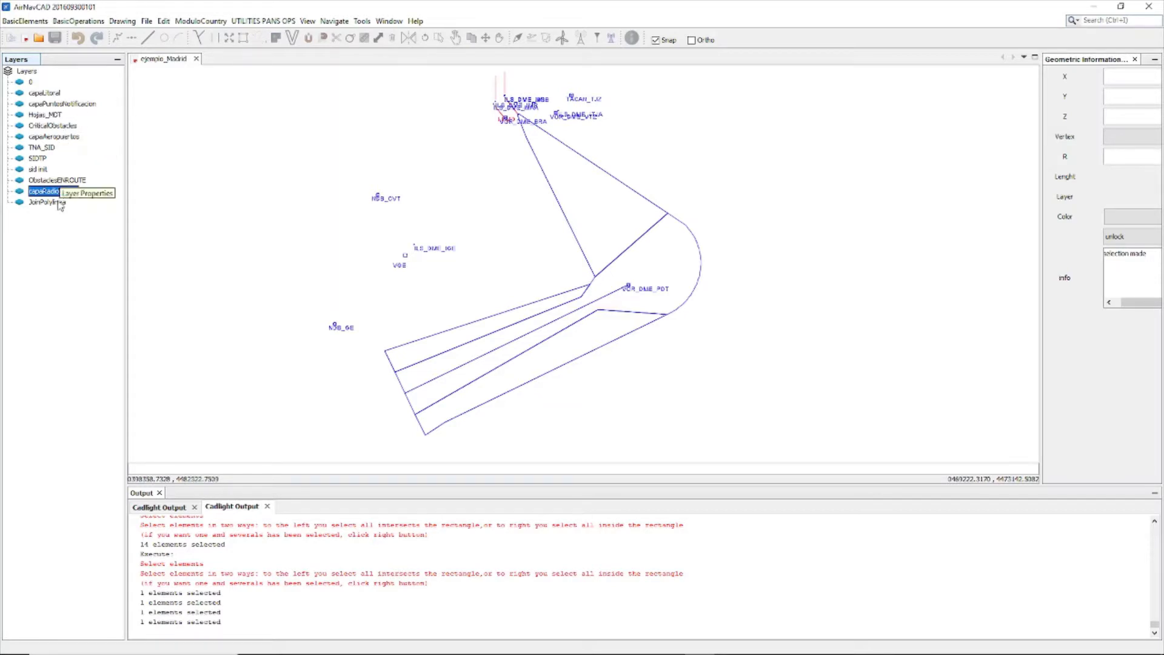
# Make the ObstaclesENROUTE layer visible and inspect the en-route obstacles across the country and around the departure area.
pyautogui.doubleClick(58, 180)
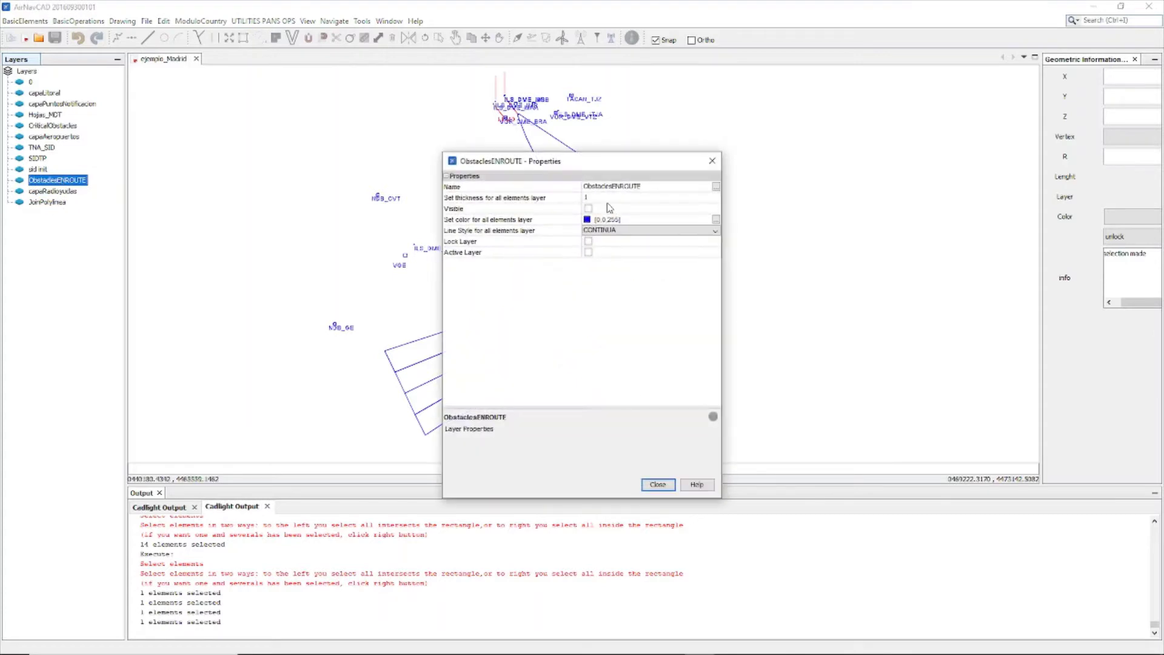
pyautogui.click(588, 209)
pyautogui.click(712, 161)
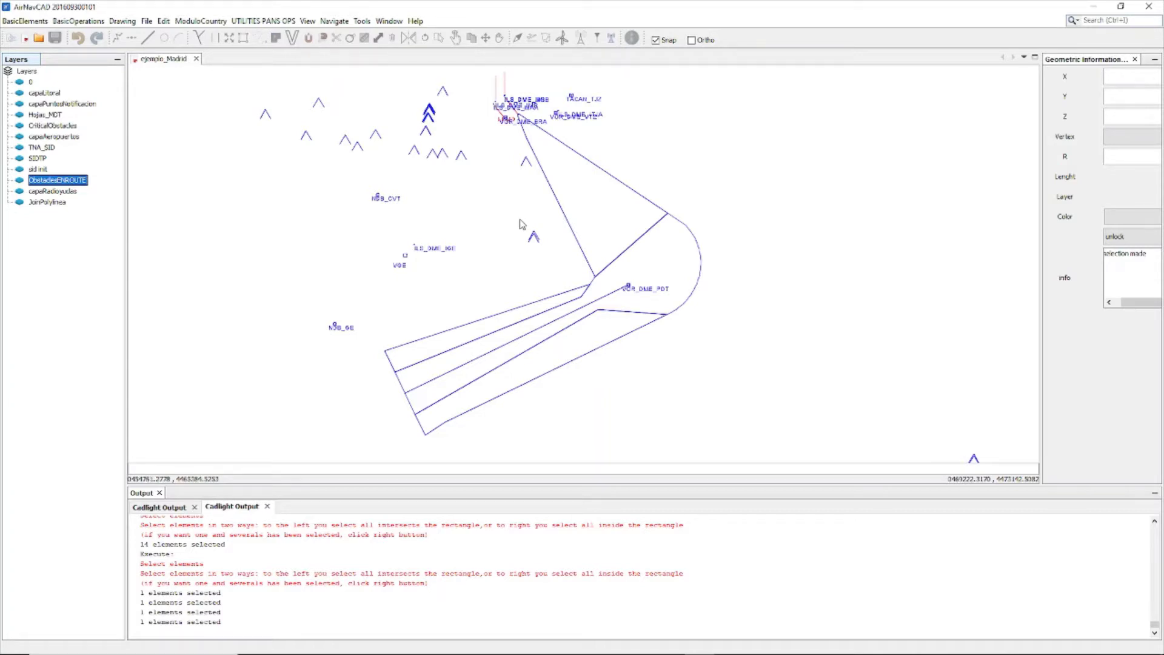
pyautogui.scroll(-1, 523, 227)
pyautogui.scroll(-1, 533, 262)
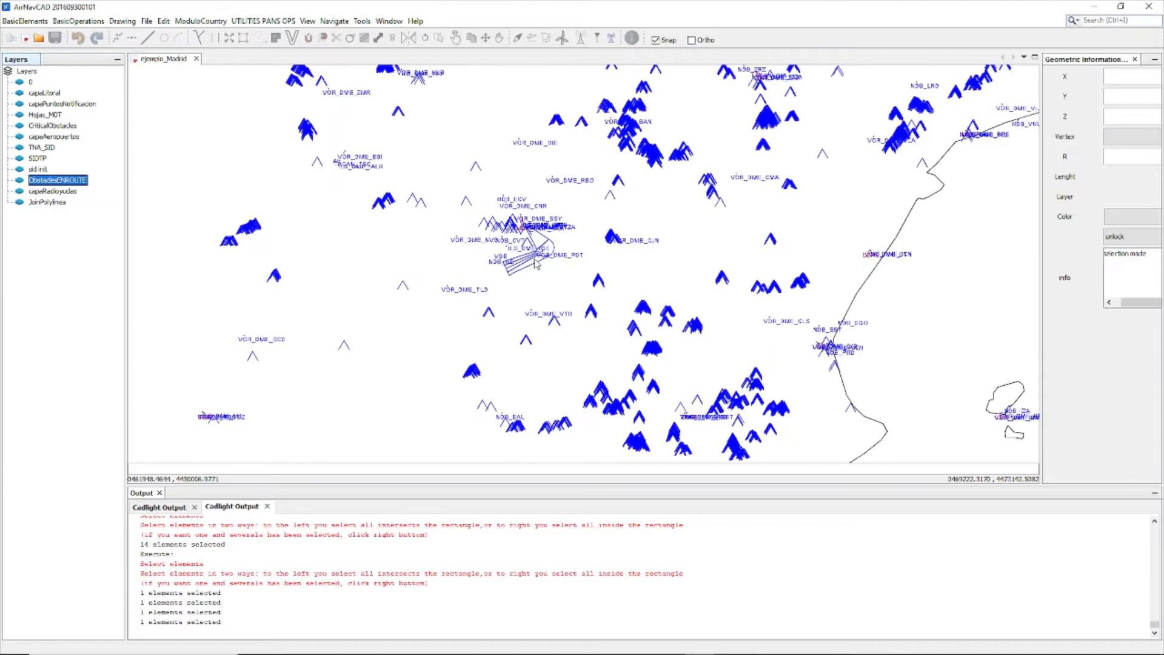
pyautogui.scroll(-1, 535, 262)
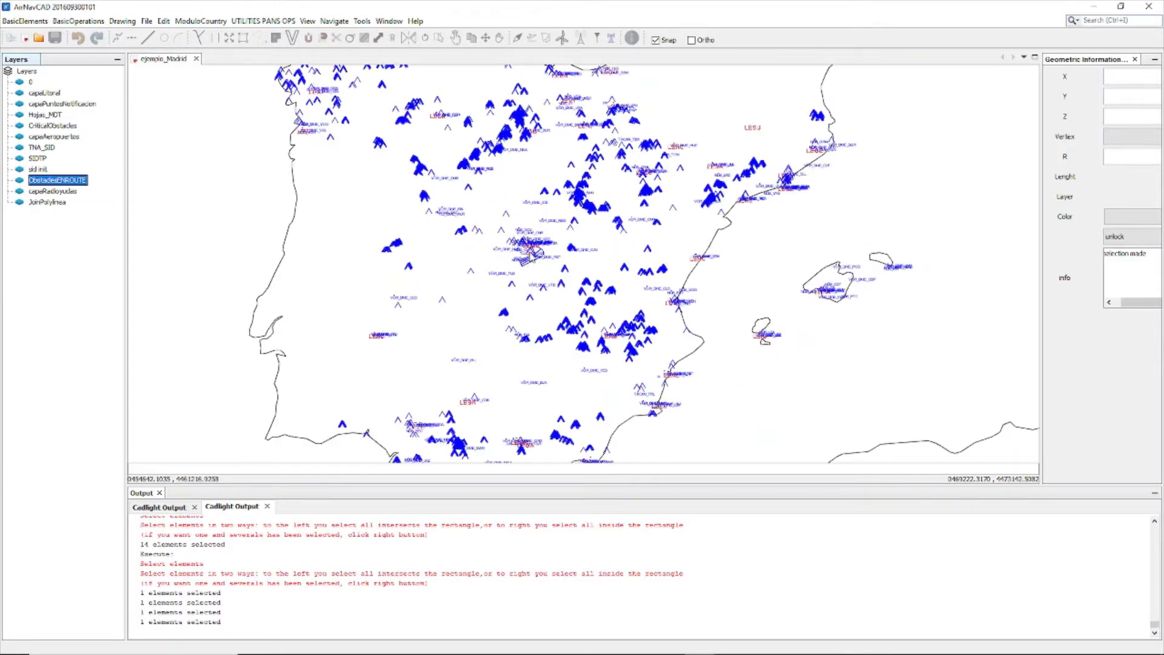
pyautogui.scroll(3, 533, 259)
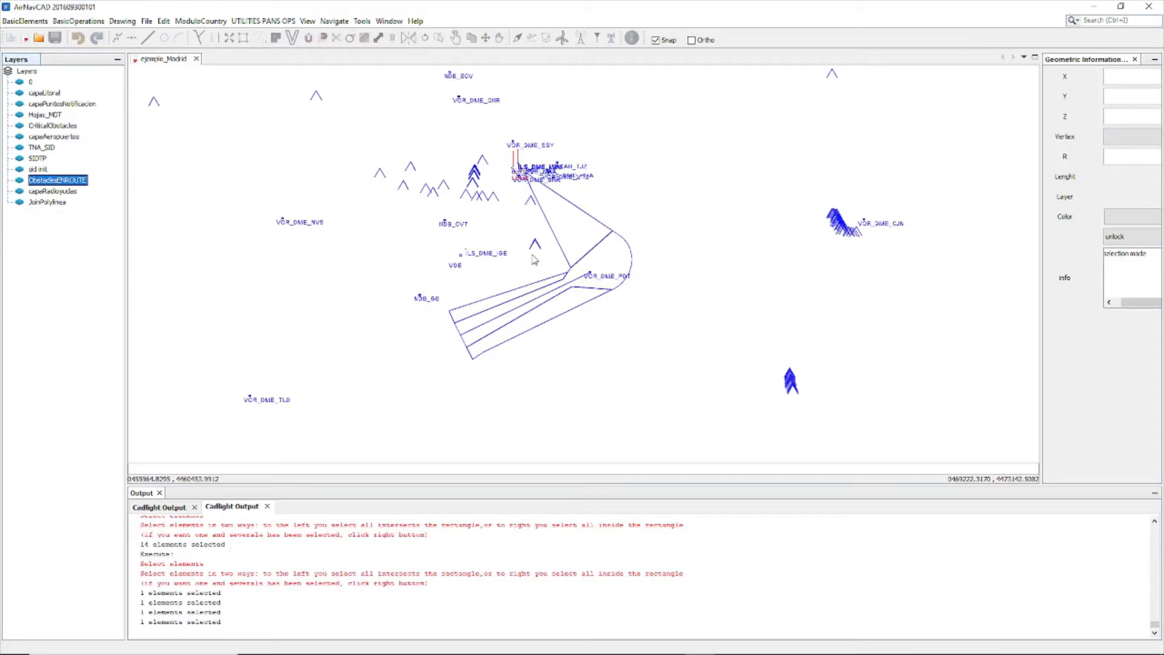
pyautogui.scroll(2, 534, 260)
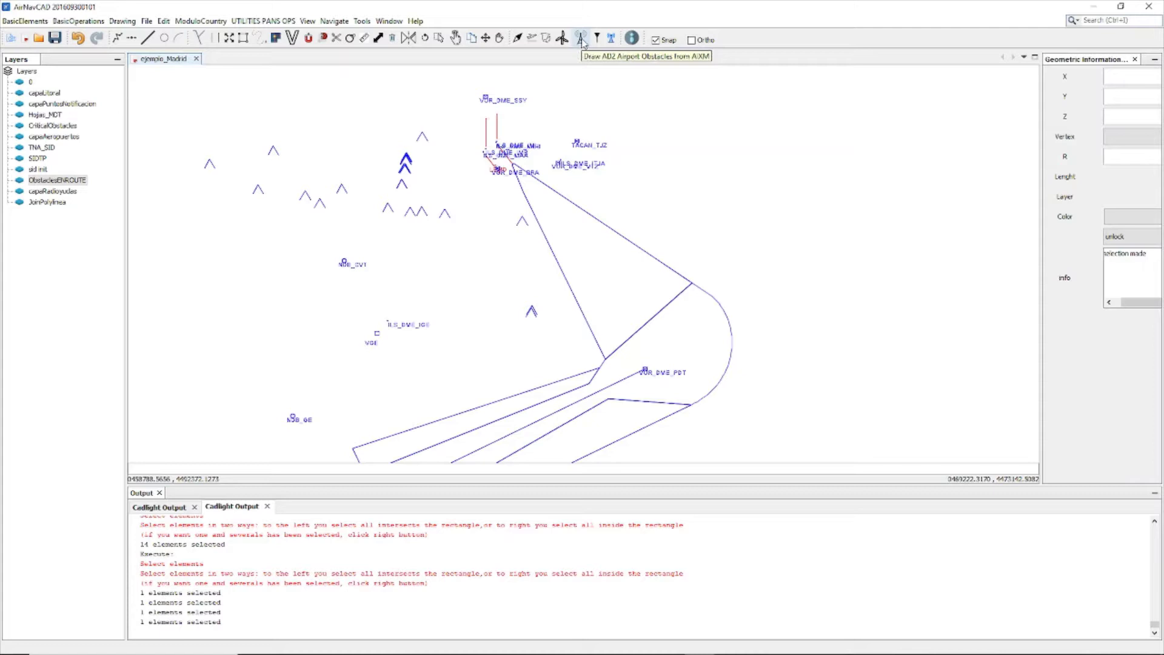
# Draw the AD2 airport obstacles from AIXM and check the loading messages in the output.
pyautogui.click(581, 39)
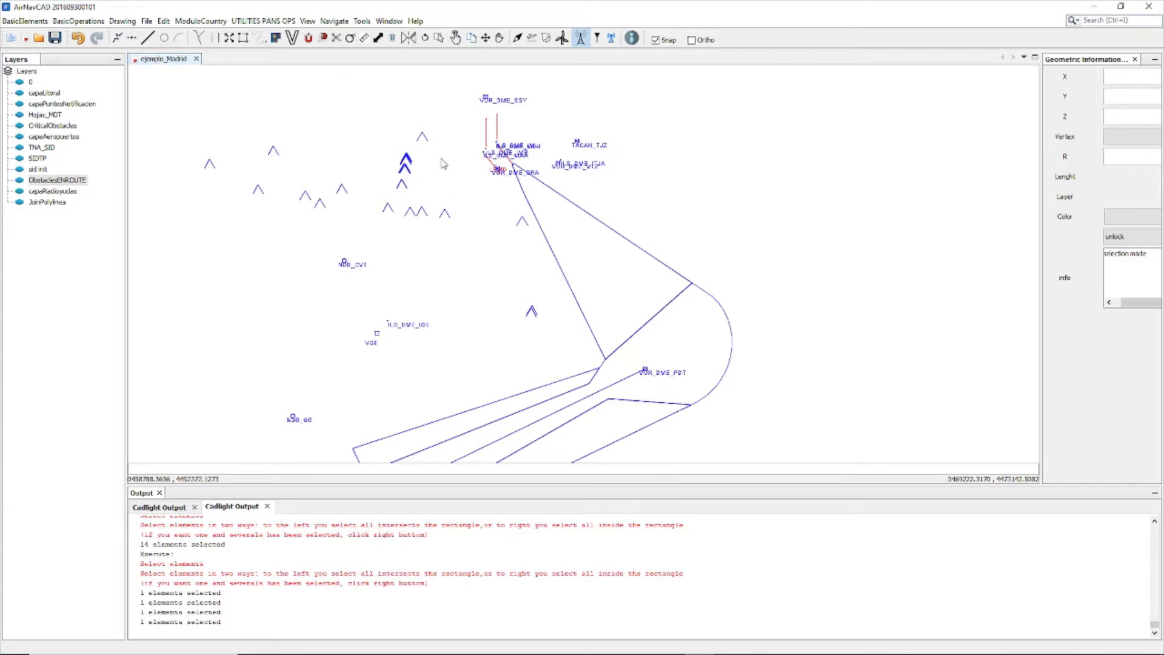
pyautogui.click(581, 39)
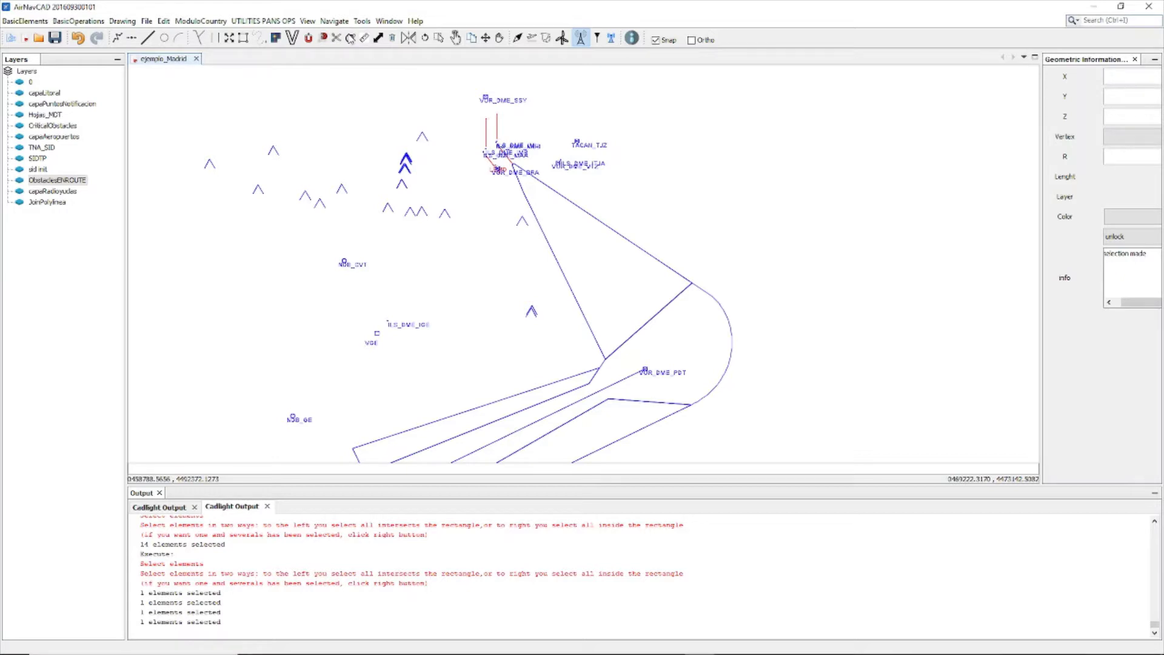
pyautogui.click(263, 21)
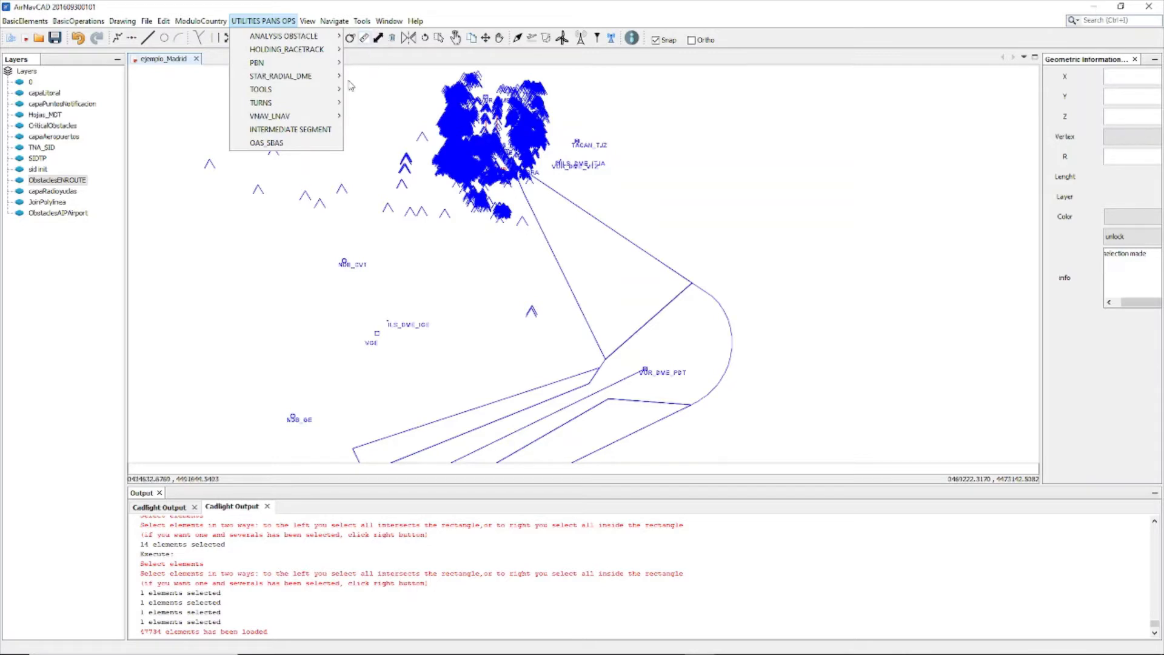
pyautogui.click(240, 605)
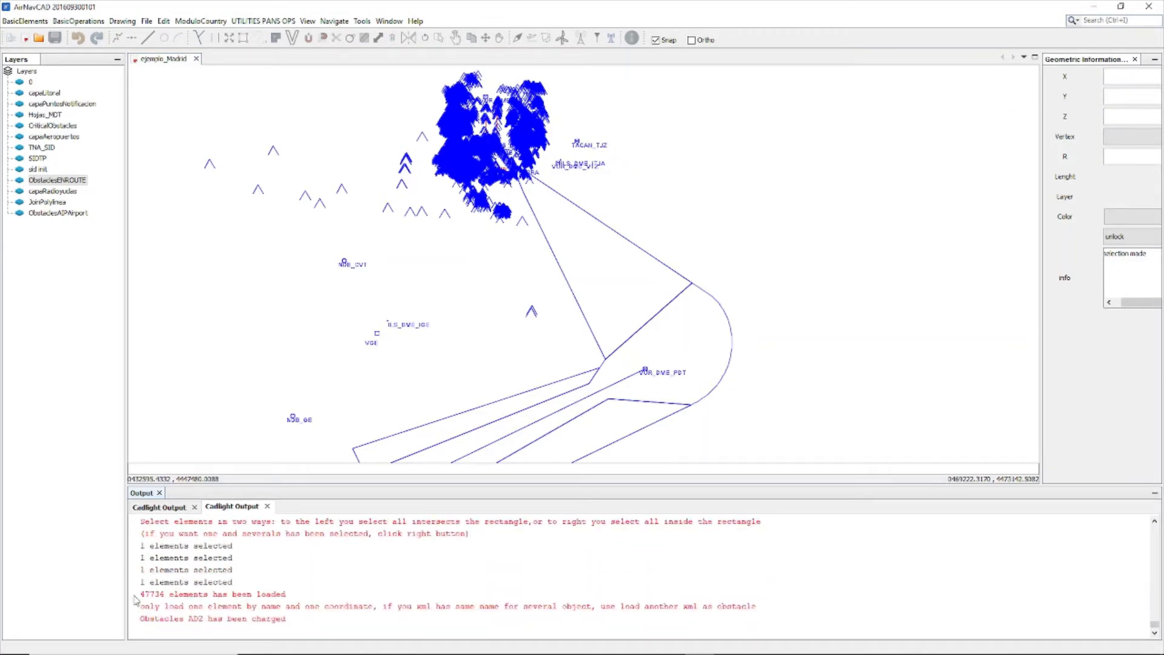
pyautogui.moveTo(139, 593); pyautogui.dragTo(164, 593)
pyautogui.click(288, 593)
# Hide the ObstaclesENROUTE layer through its layer properties.
pyautogui.click(41, 180)
pyautogui.rightClick(41, 182)
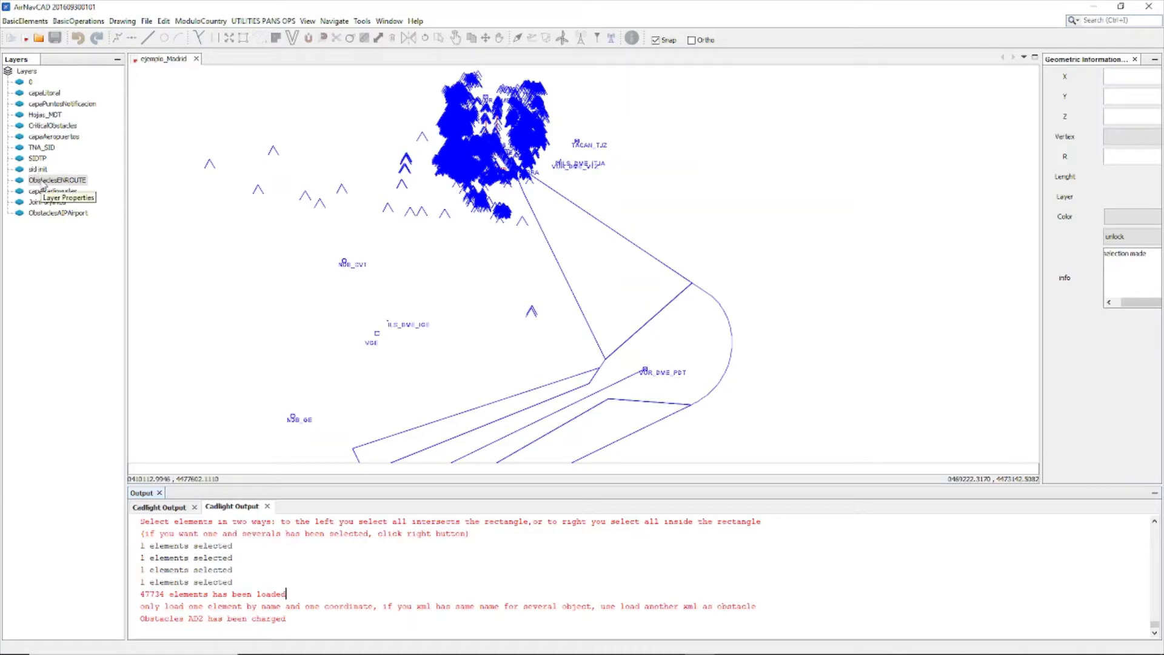
pyautogui.click(66, 196)
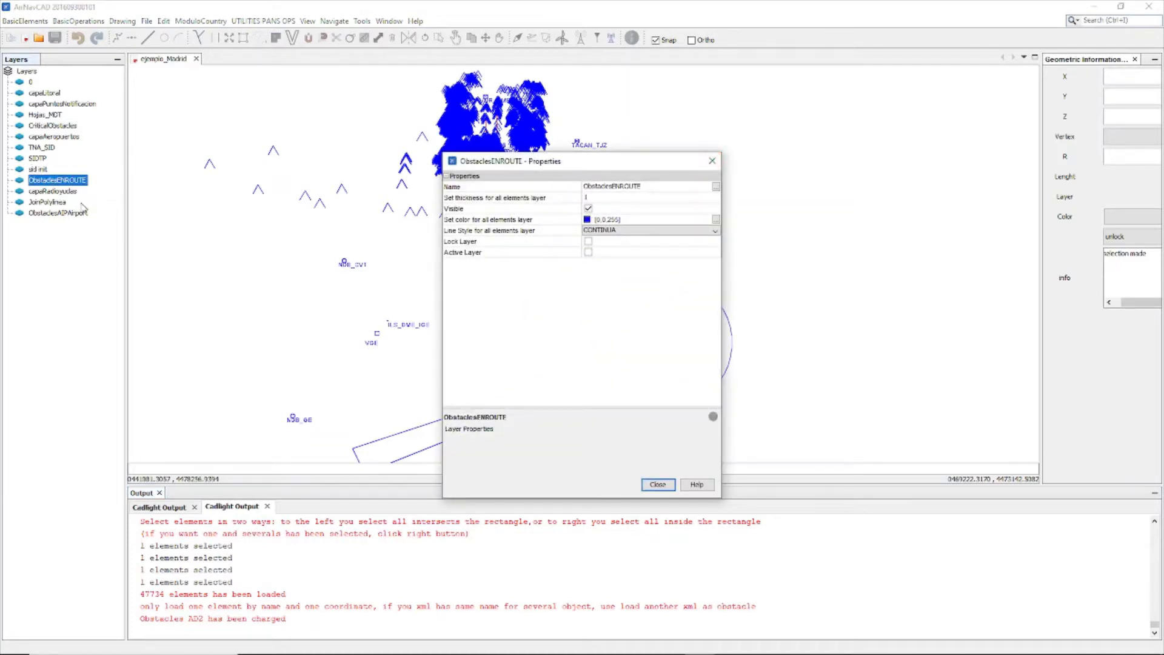
pyautogui.press('Escape')
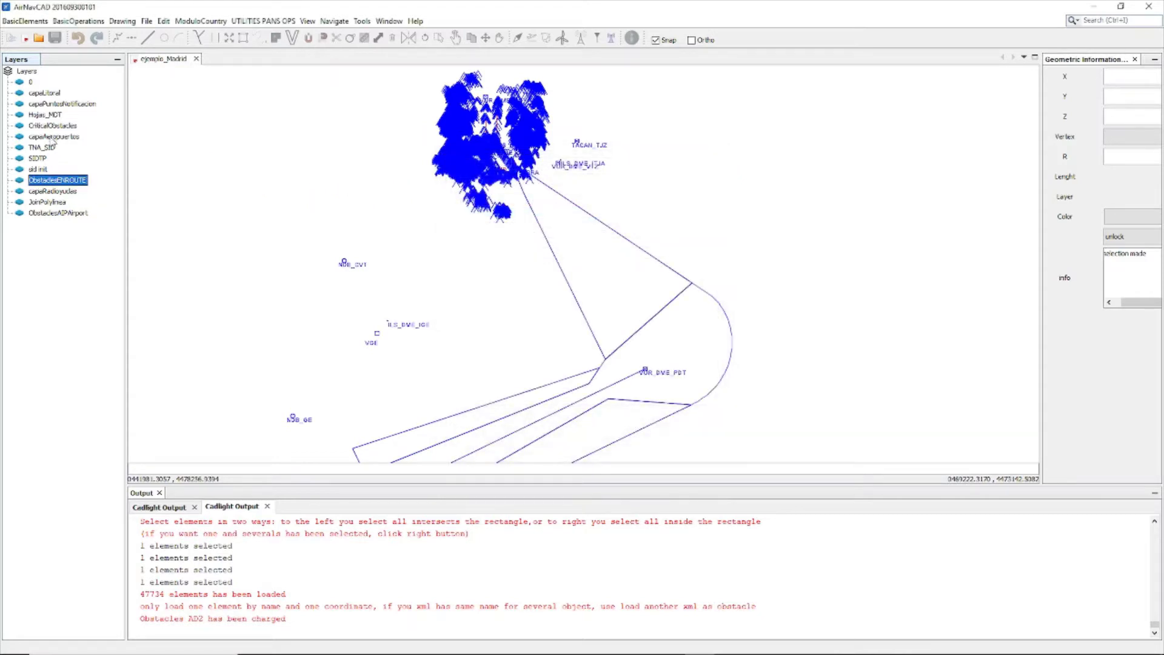
# Hide the ObstaclesAIPAirport layer through its layer properties.
pyautogui.click(57, 214)
pyautogui.doubleClick(57, 215)
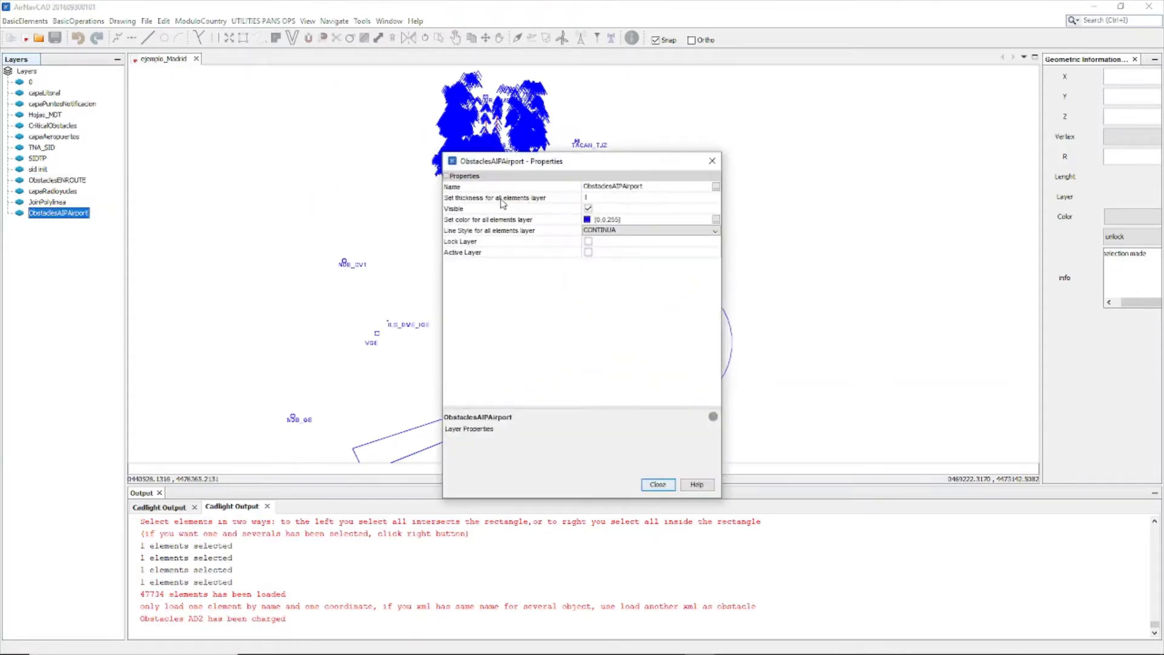
pyautogui.click(588, 209)
pyautogui.click(713, 161)
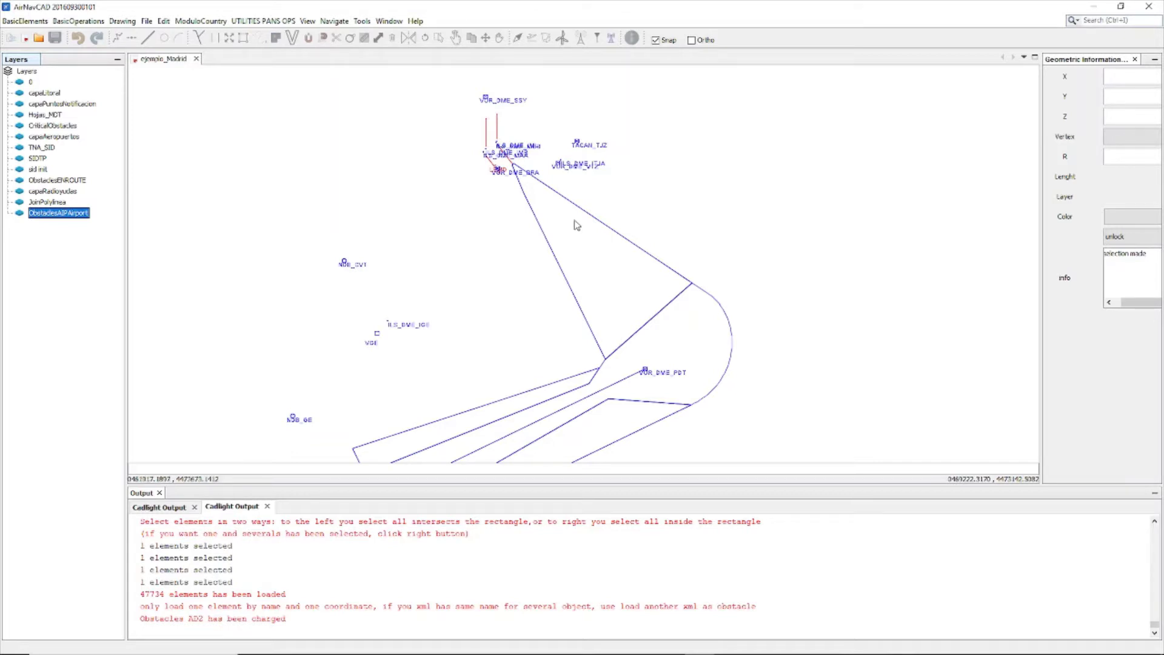
# Examine the start of the departure protection area near the airport runways and VOR_DME_BRA.
pyautogui.scroll(2, 507, 172)
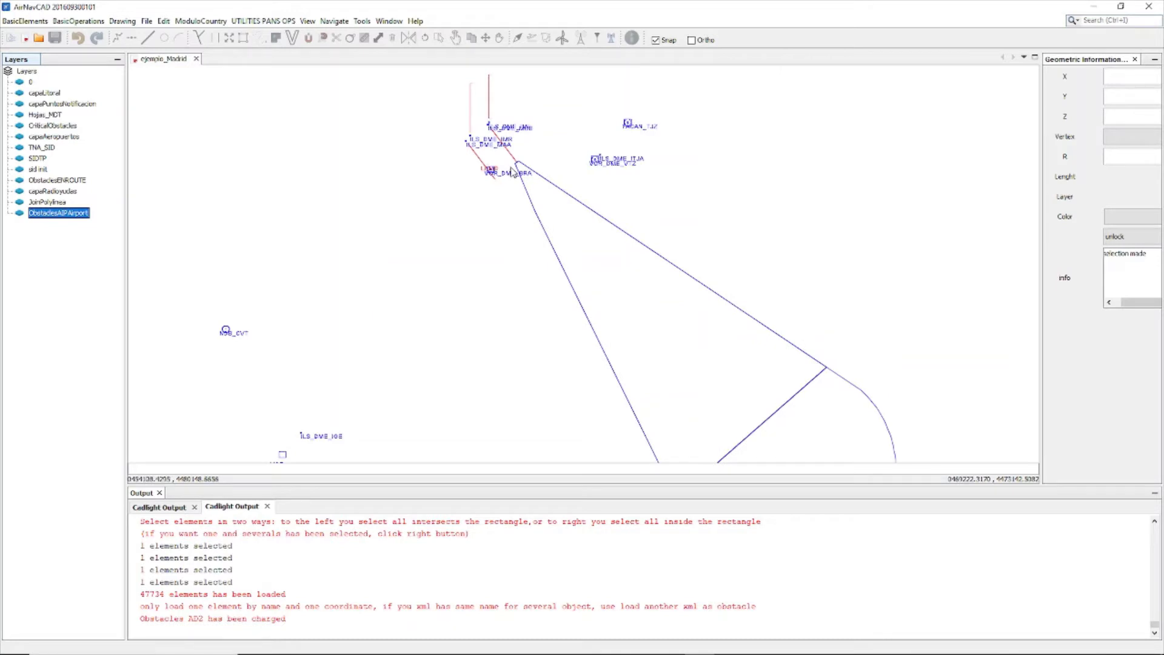
pyautogui.scroll(-2, 512, 172)
pyautogui.scroll(3, 519, 149)
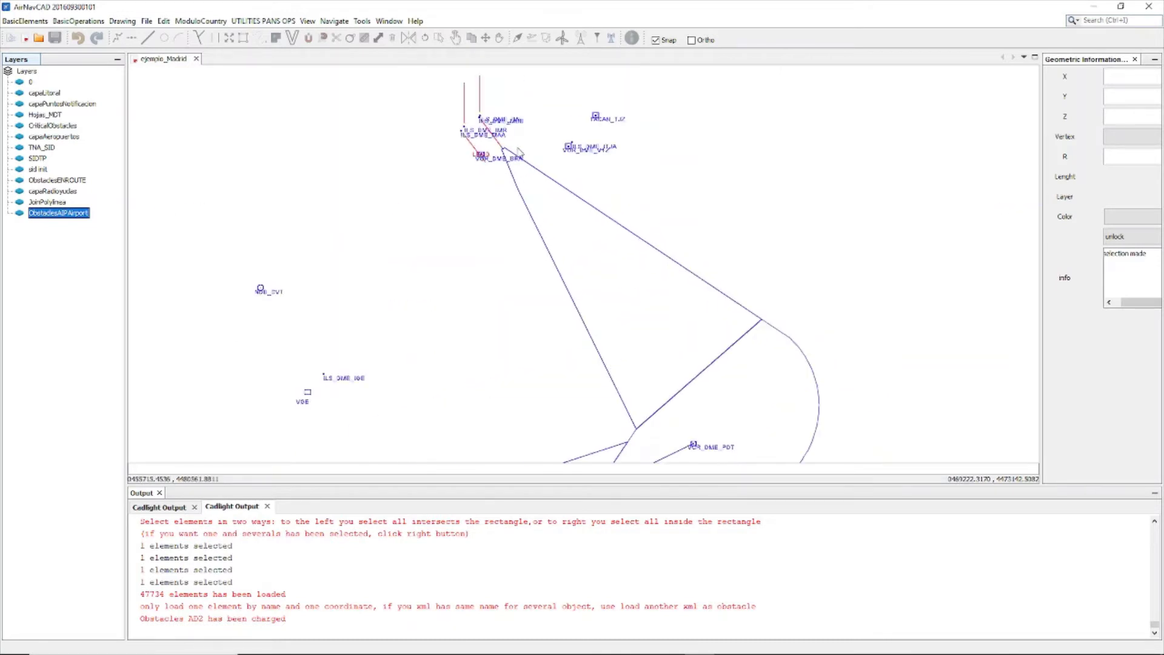
pyautogui.scroll(-4, 488, 176)
pyautogui.scroll(2, 499, 190)
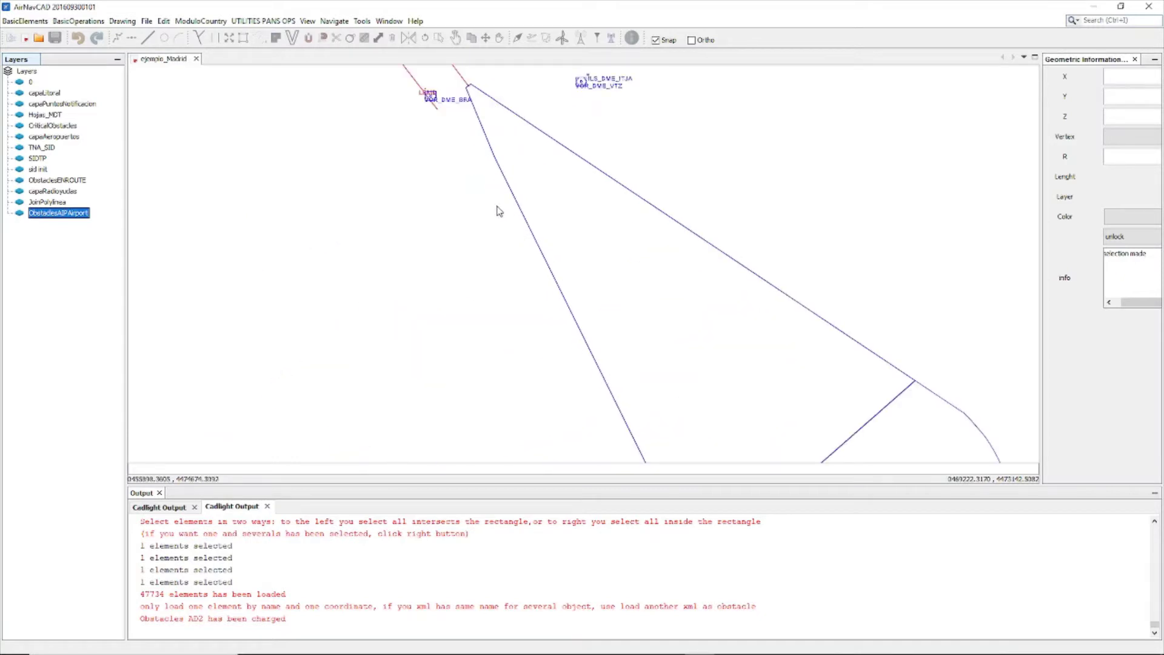
pyautogui.scroll(-3, 517, 161)
pyautogui.scroll(2, 515, 121)
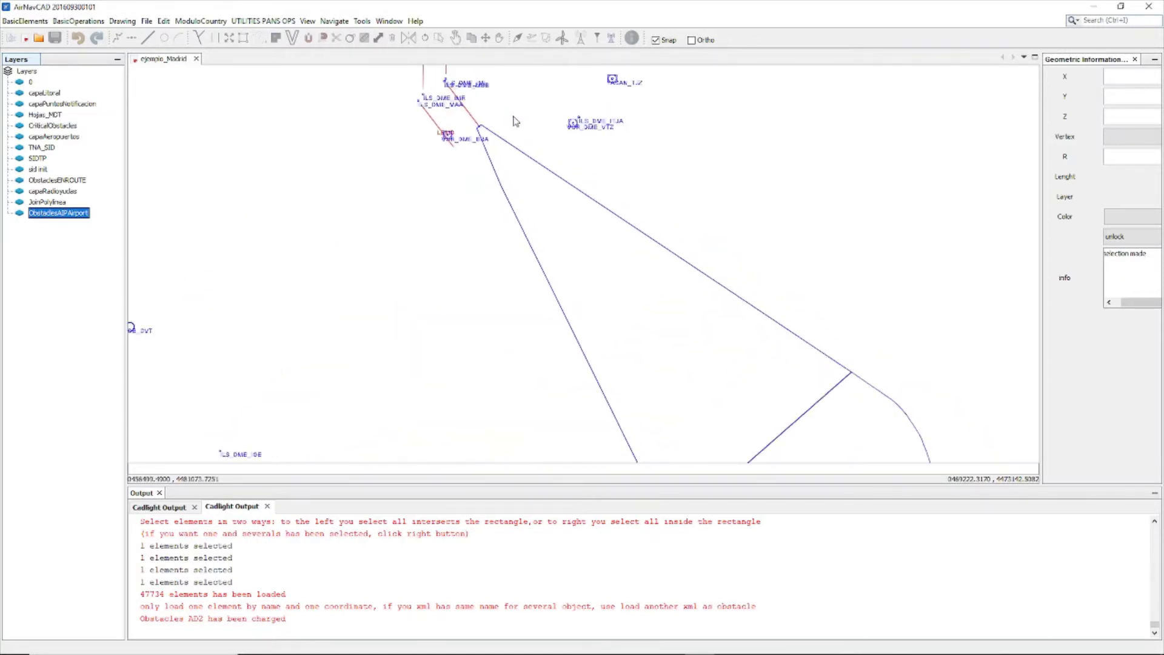
# Review the available obstacle analysis types and examine the departure area from the runway end to the turn around VOR_DME_PDT.
pyautogui.scroll(-2, 515, 121)
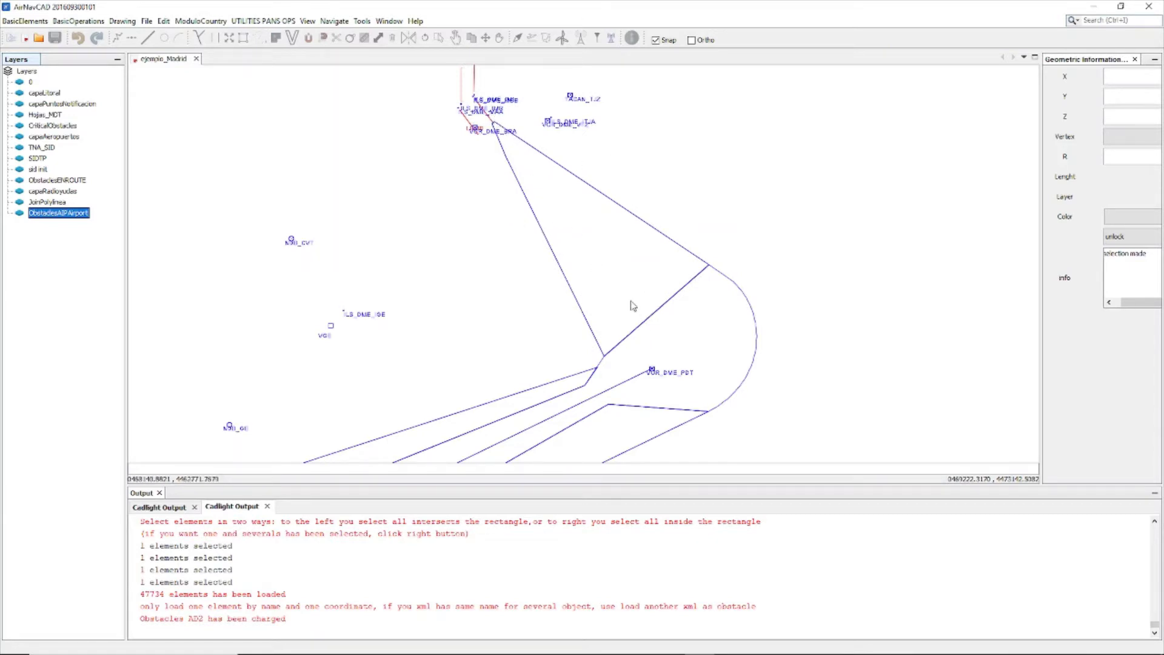
pyautogui.scroll(2, 632, 307)
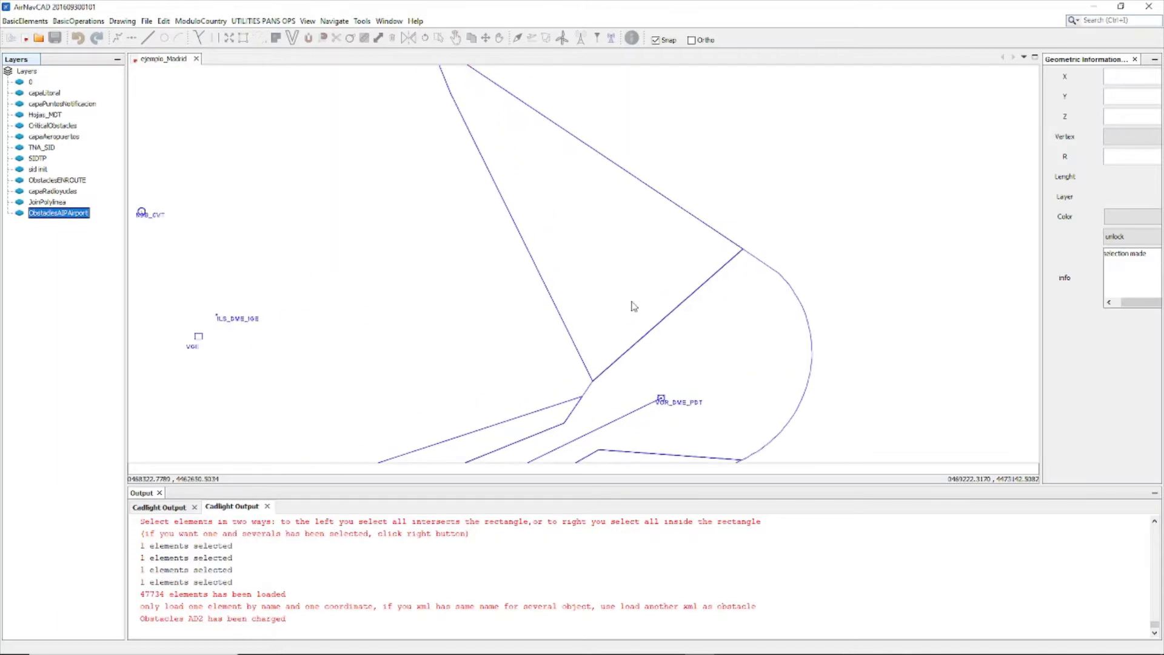
pyautogui.click(294, 65)
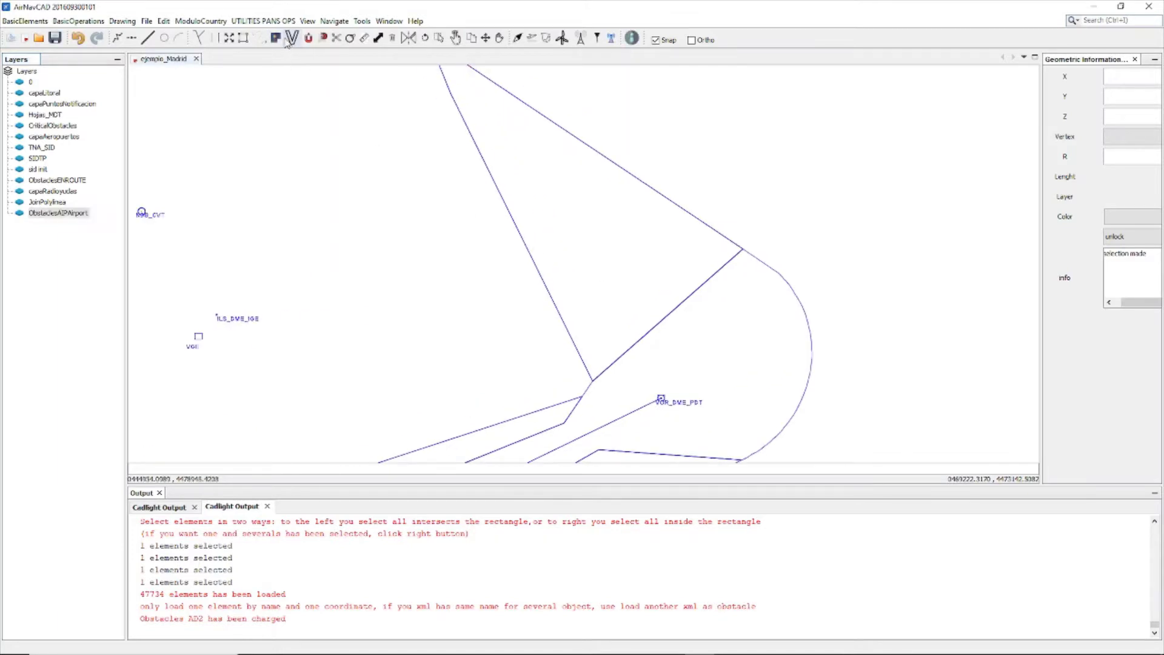
pyautogui.click(260, 25)
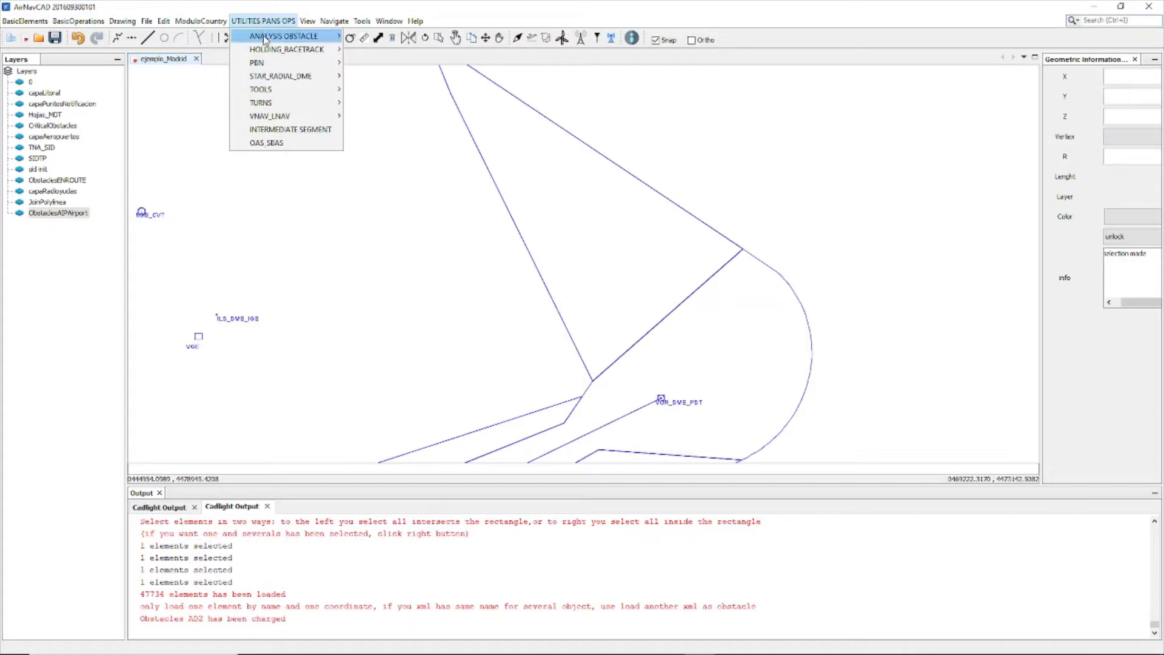
pyautogui.moveTo(265, 40)
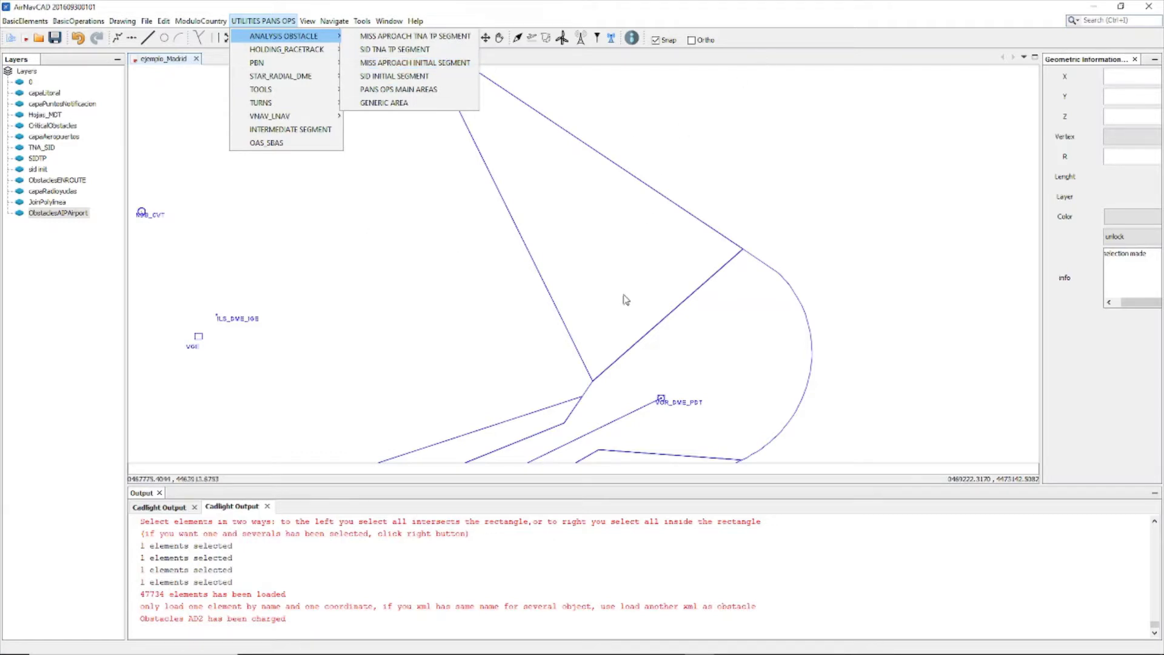
pyautogui.scroll(-3, 631, 361)
pyautogui.scroll(5, 549, 235)
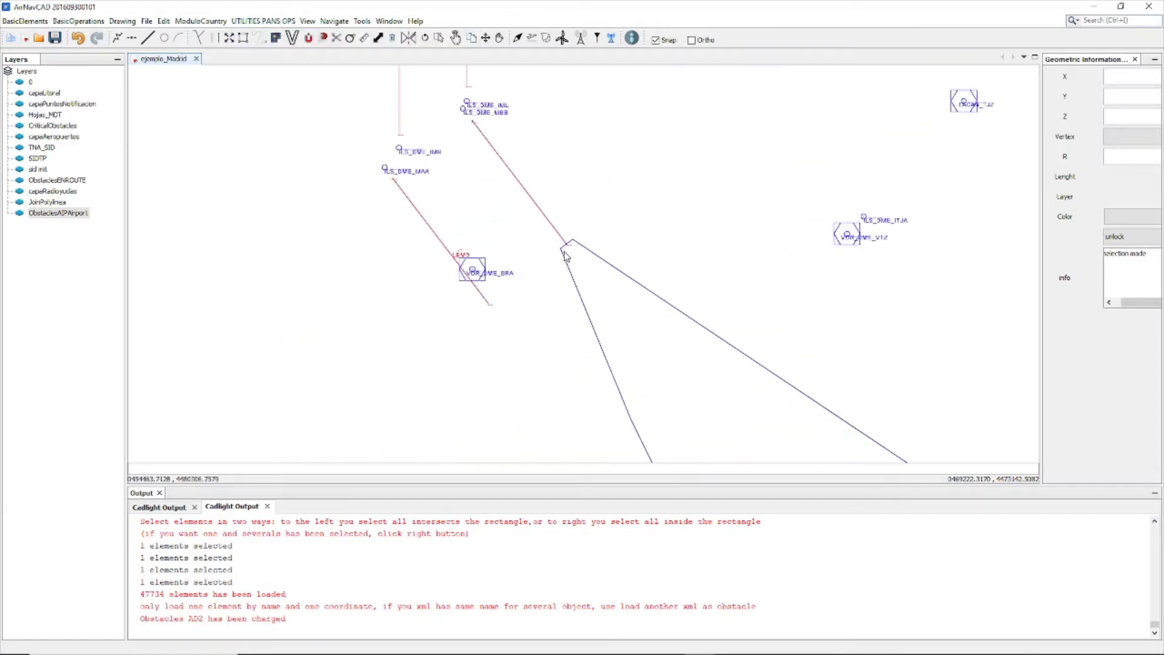
pyautogui.scroll(-4, 560, 234)
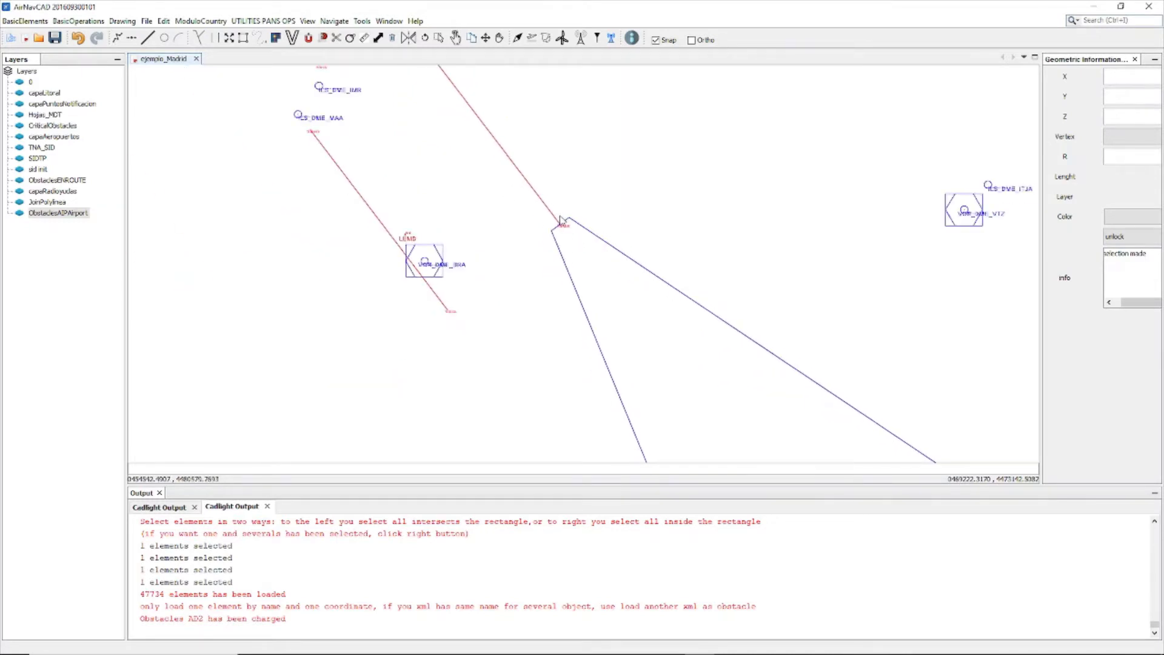
pyautogui.scroll(-2, 561, 193)
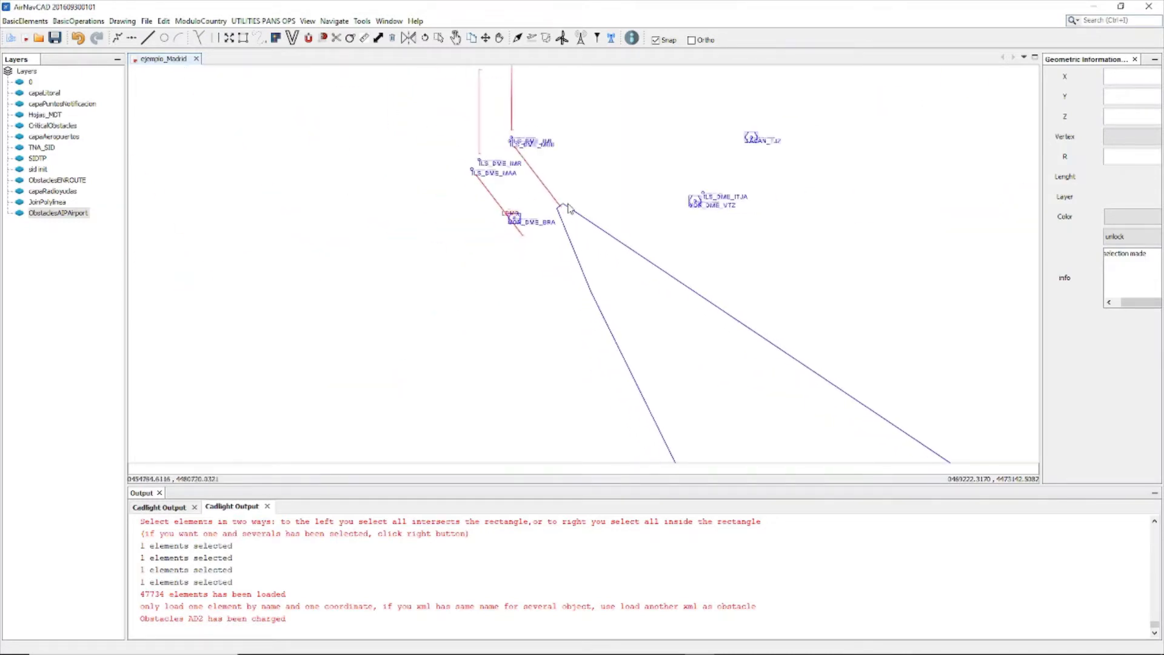
pyautogui.scroll(-3, 570, 192)
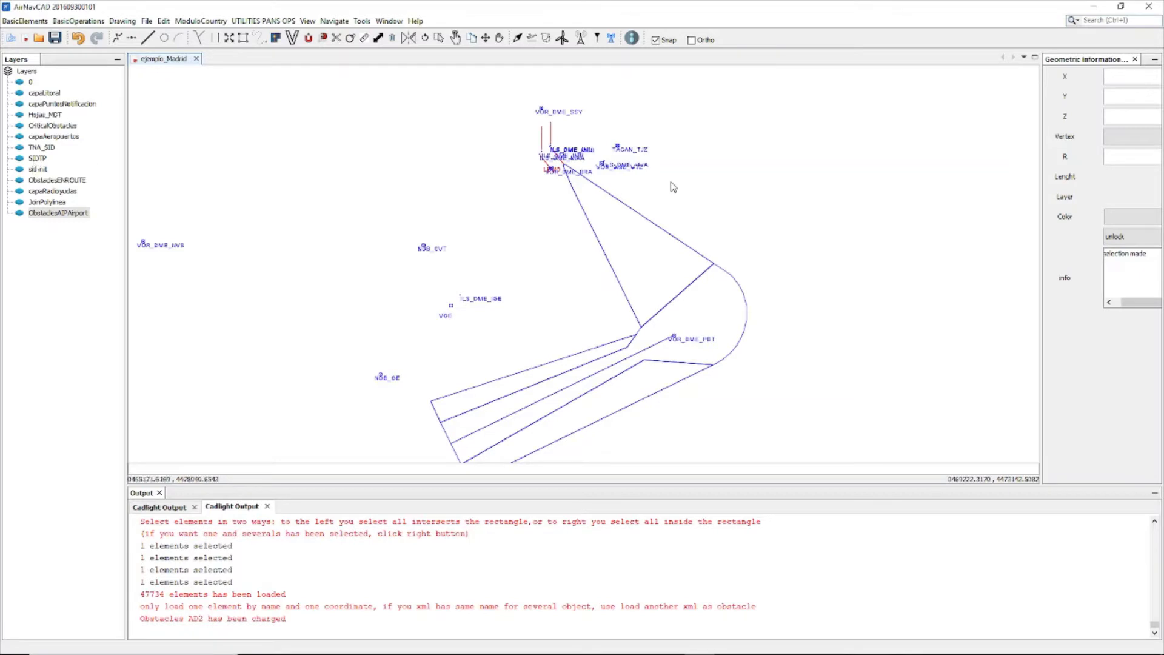
pyautogui.scroll(2, 674, 298)
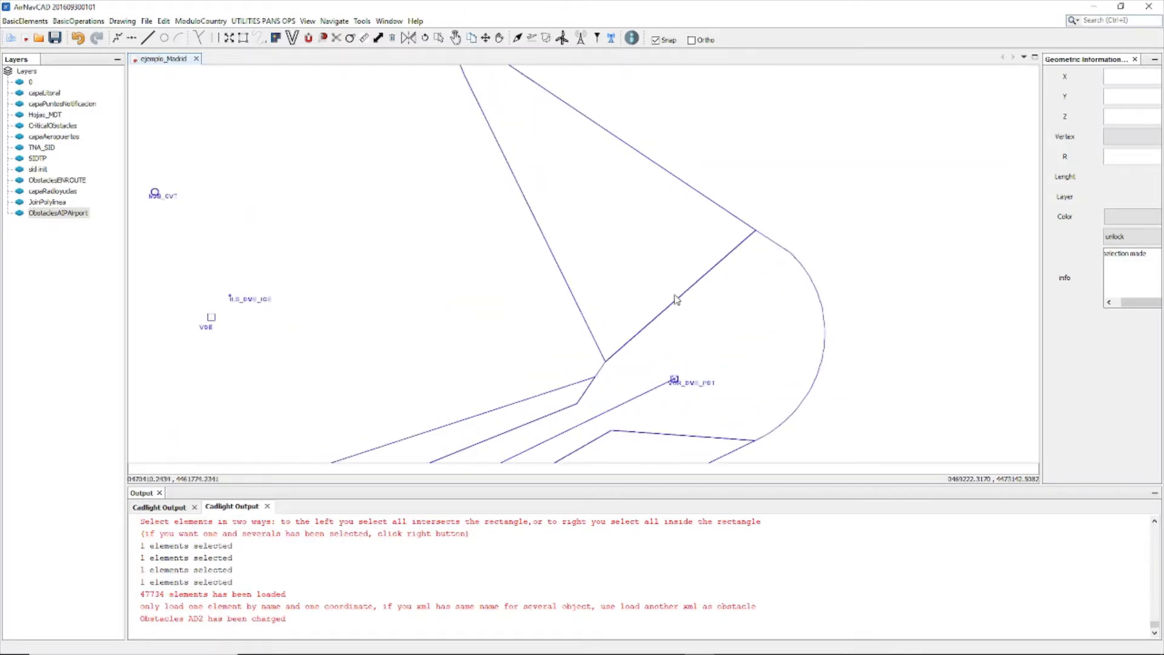
# Start an obstacle analysis for the SID initial segment.
pyautogui.click(255, 21)
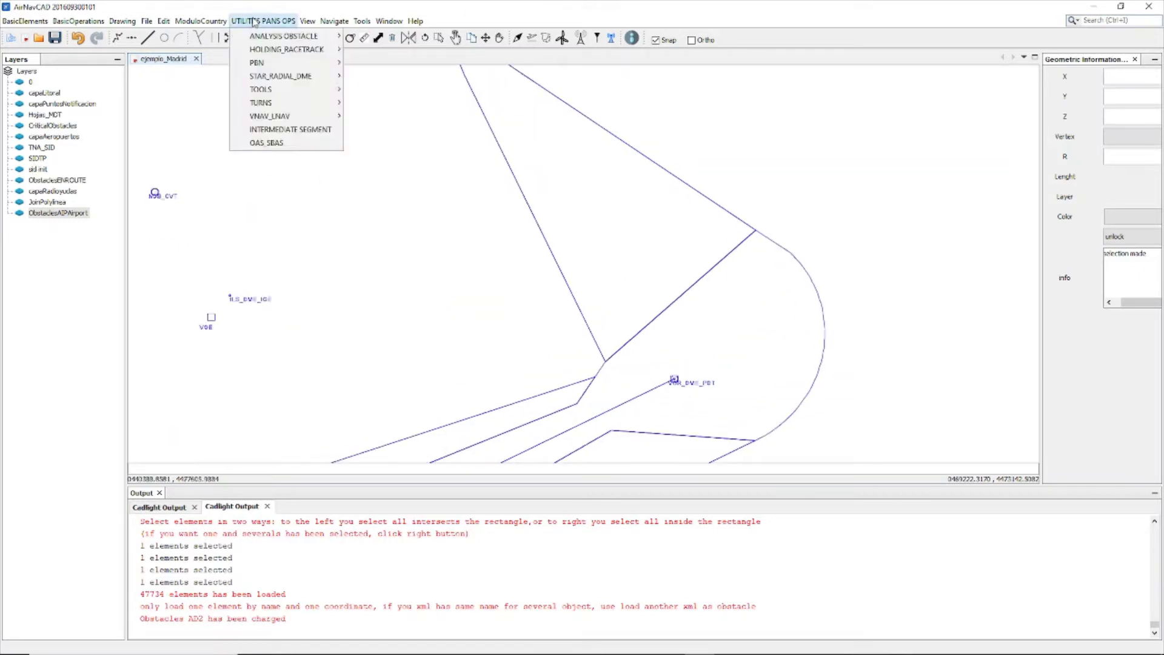
pyautogui.moveTo(265, 36)
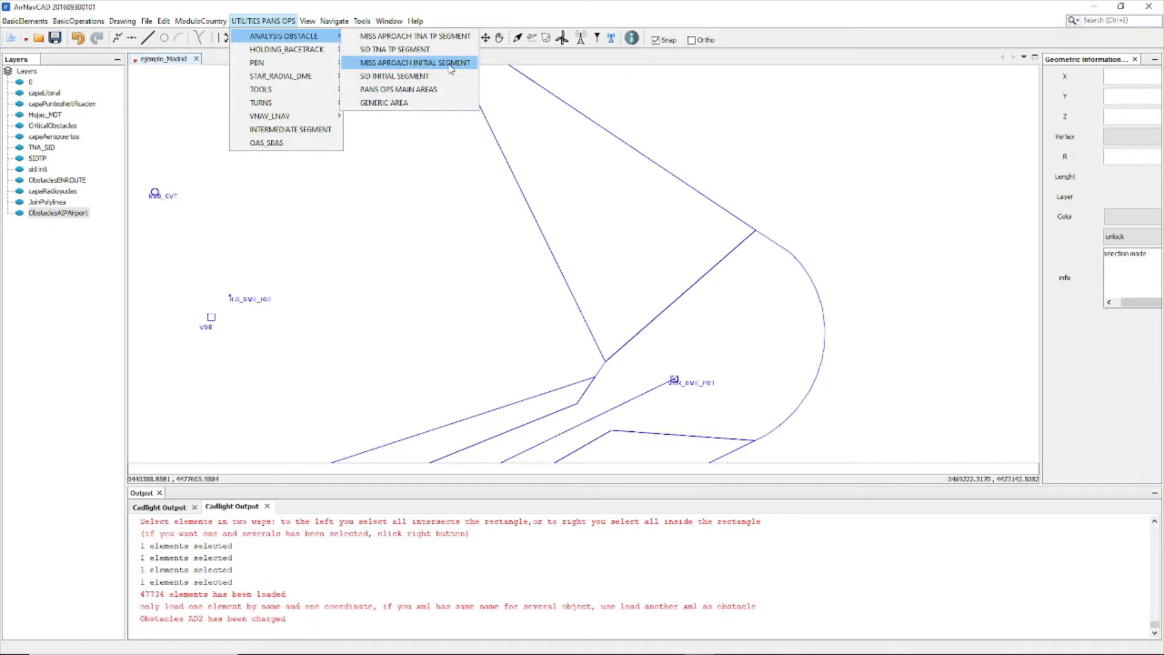
pyautogui.click(384, 79)
pyautogui.moveTo(589, 203); pyautogui.dragTo(422, 137)
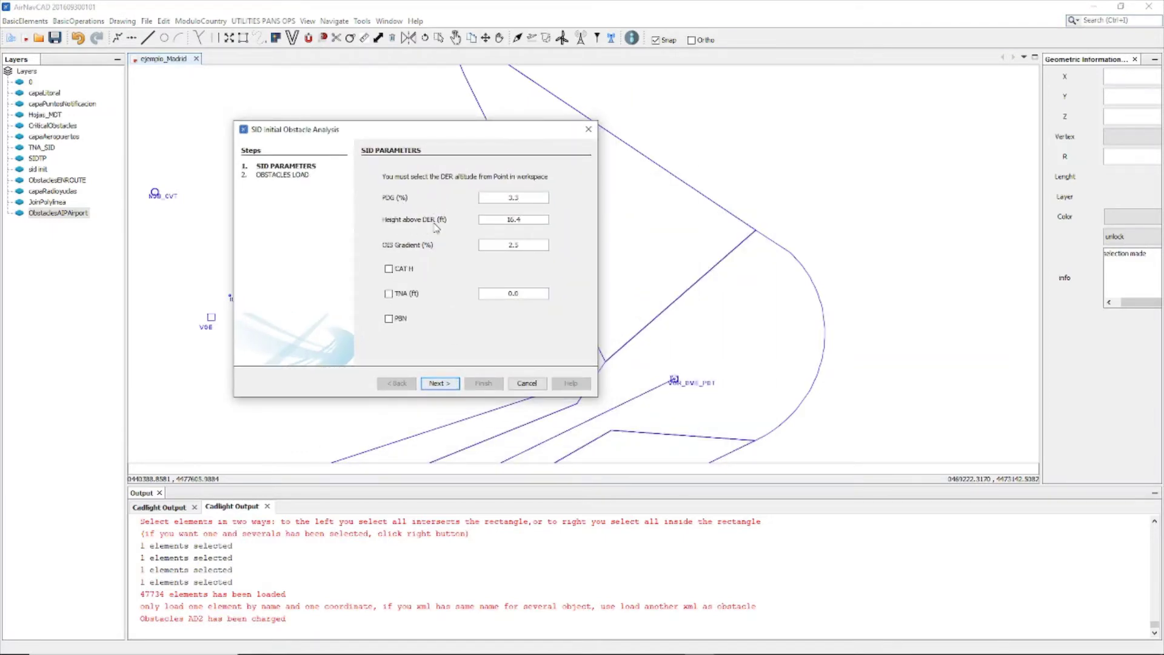
# Keep PDG 3.3 %, height above DER 16.4 ft, OIS gradient 2.5 % and CAT H off, and continue to the obstacle loading stage.
pyautogui.moveTo(507, 220); pyautogui.dragTo(531, 220)
pyautogui.click(514, 219)
pyautogui.moveTo(507, 245); pyautogui.dragTo(532, 245)
pyautogui.click(389, 270)
pyautogui.click(388, 269)
pyautogui.moveTo(541, 244); pyautogui.dragTo(505, 244)
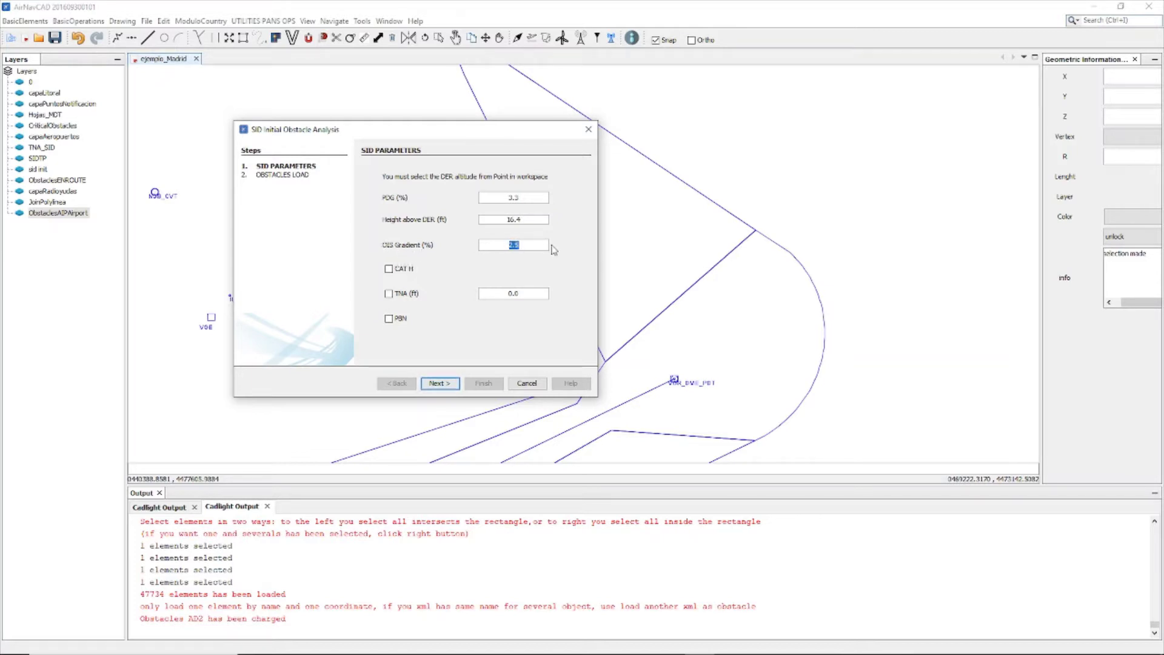
pyautogui.click(533, 247)
pyautogui.moveTo(460, 135); pyautogui.dragTo(336, 224)
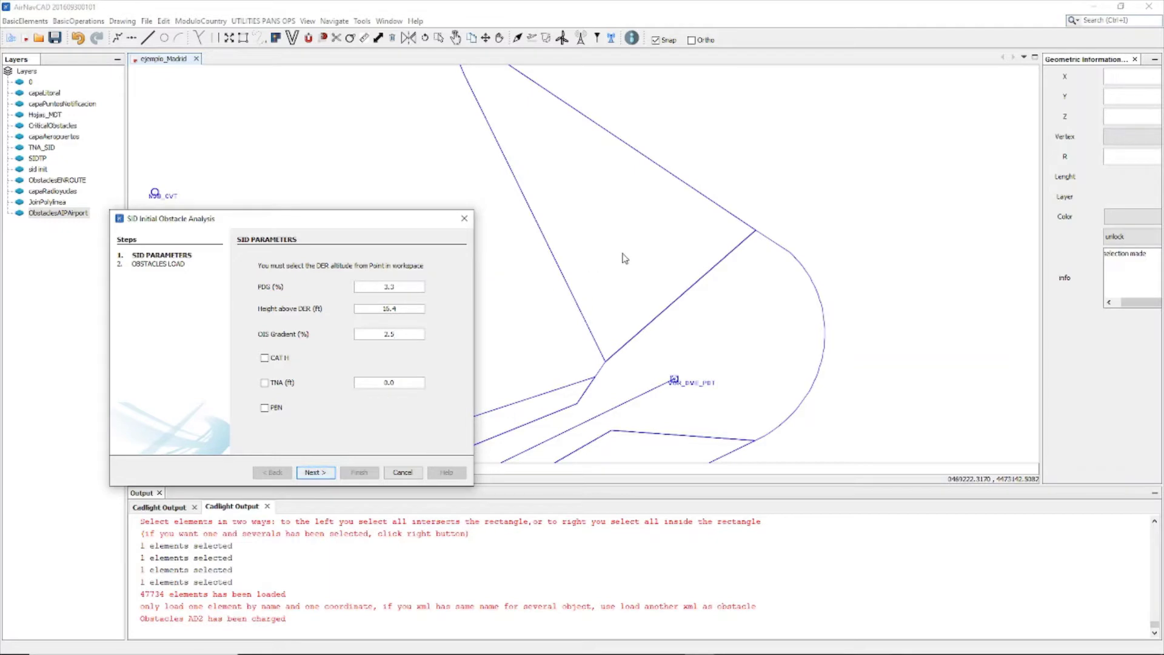
pyautogui.click(316, 473)
pyautogui.moveTo(362, 222); pyautogui.dragTo(416, 146)
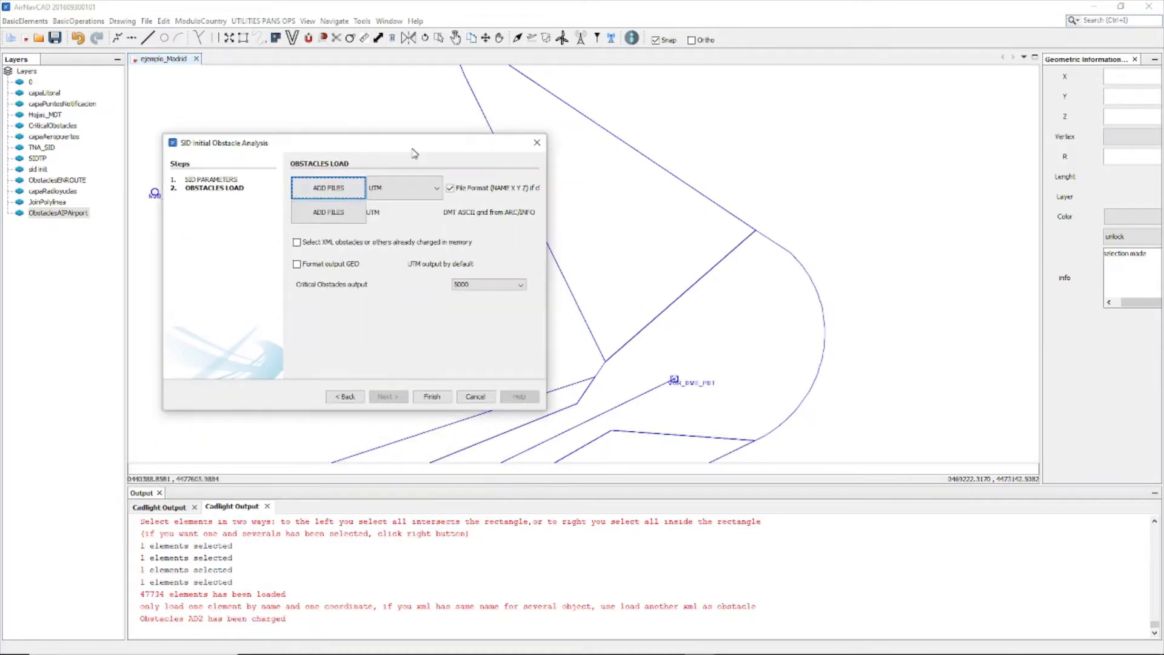
# Turn off the NAME X Y Z file format and load obstaculosSID14L.txt as UTM obstacles.
pyautogui.click(450, 190)
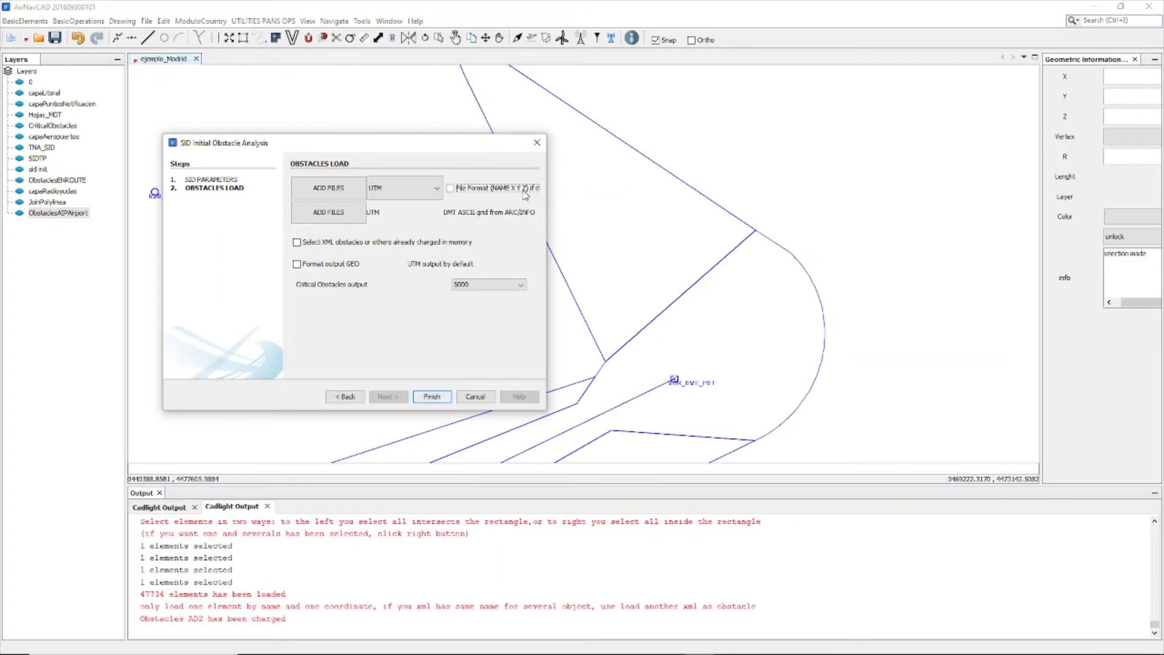
pyautogui.click(343, 195)
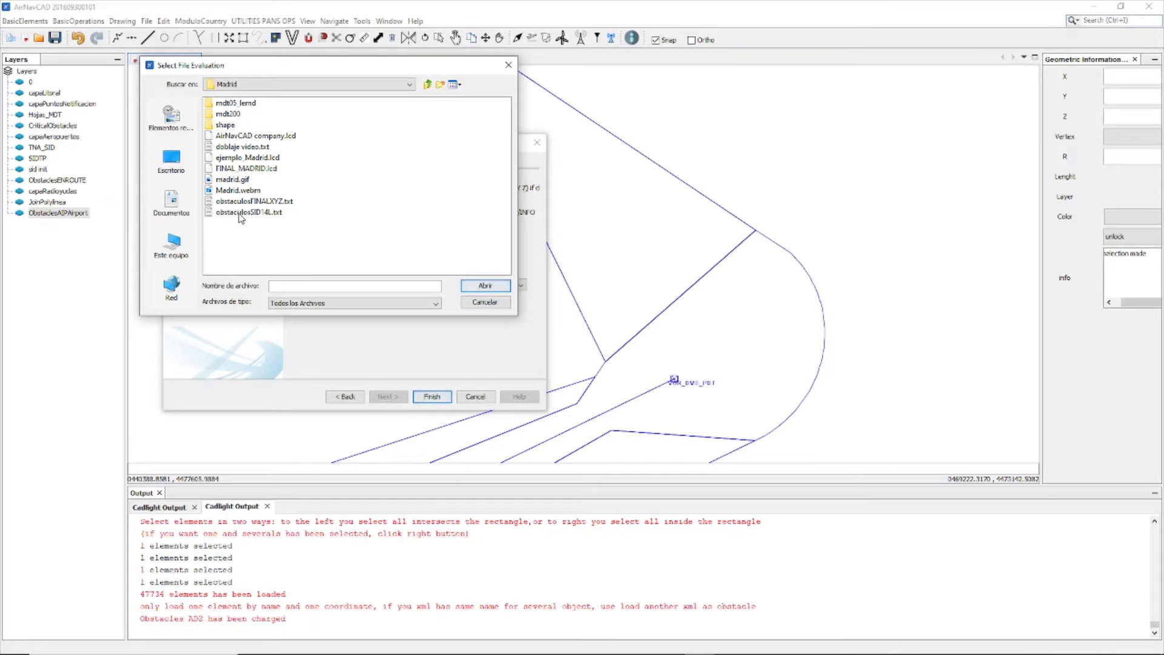
pyautogui.click(279, 213)
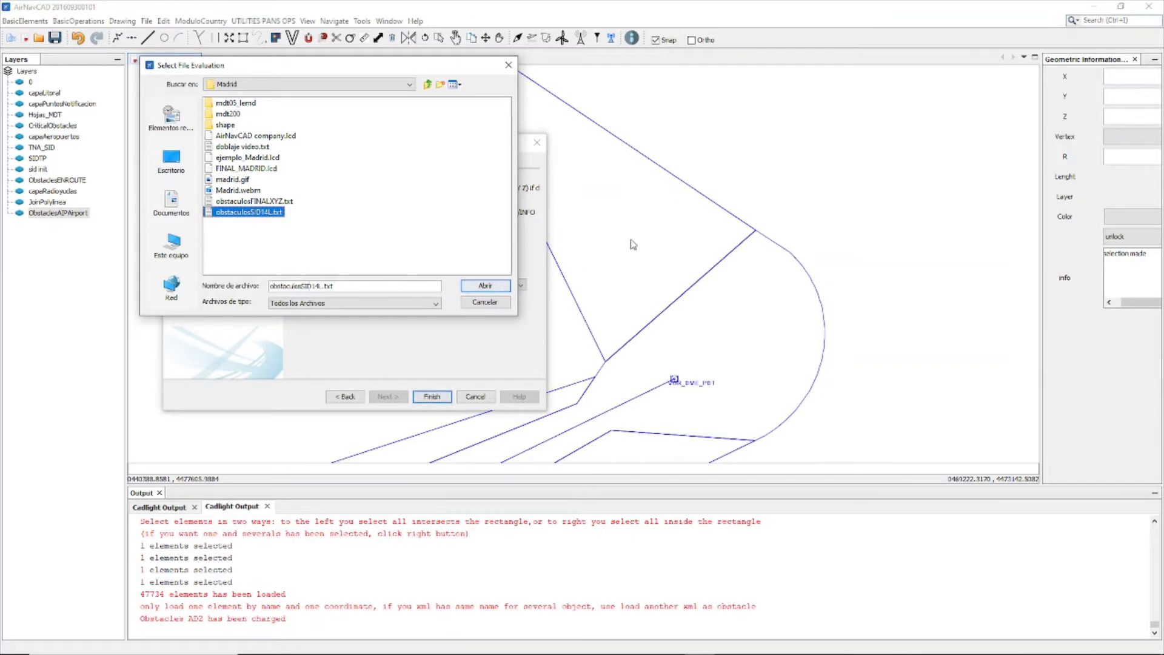
pyautogui.click(464, 287)
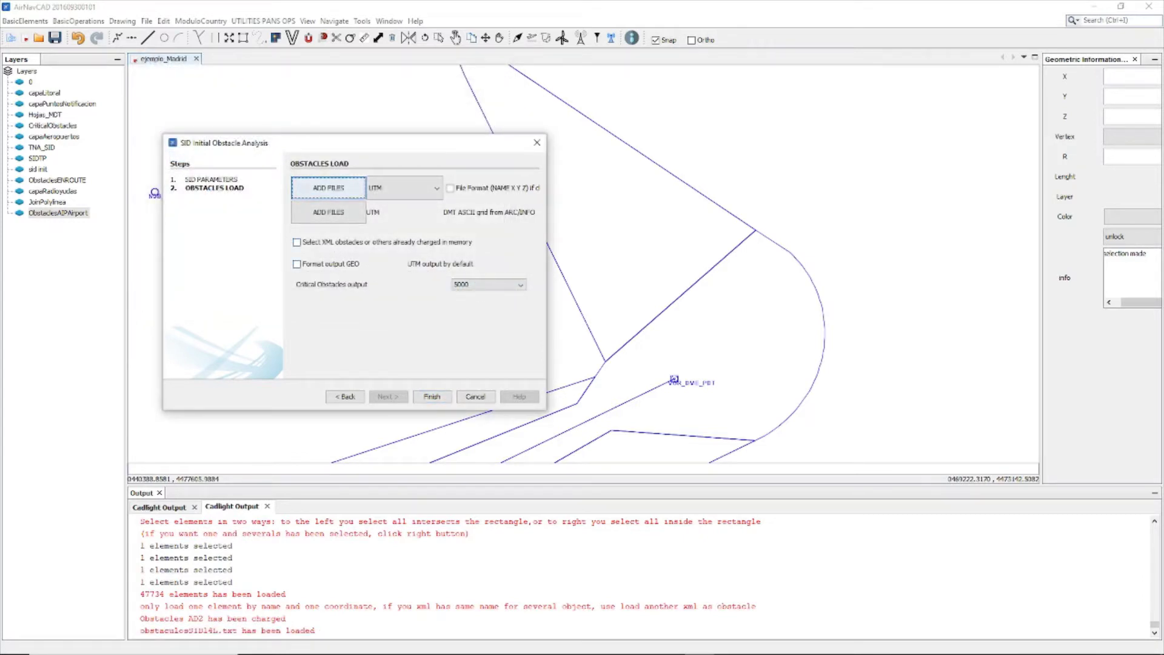
# Switch to File Explorer and browse to the Madrid folder under NAVACAD_VALIDACION, Brochure, EjemploAeropuertos.
pyautogui.click(283, 644)
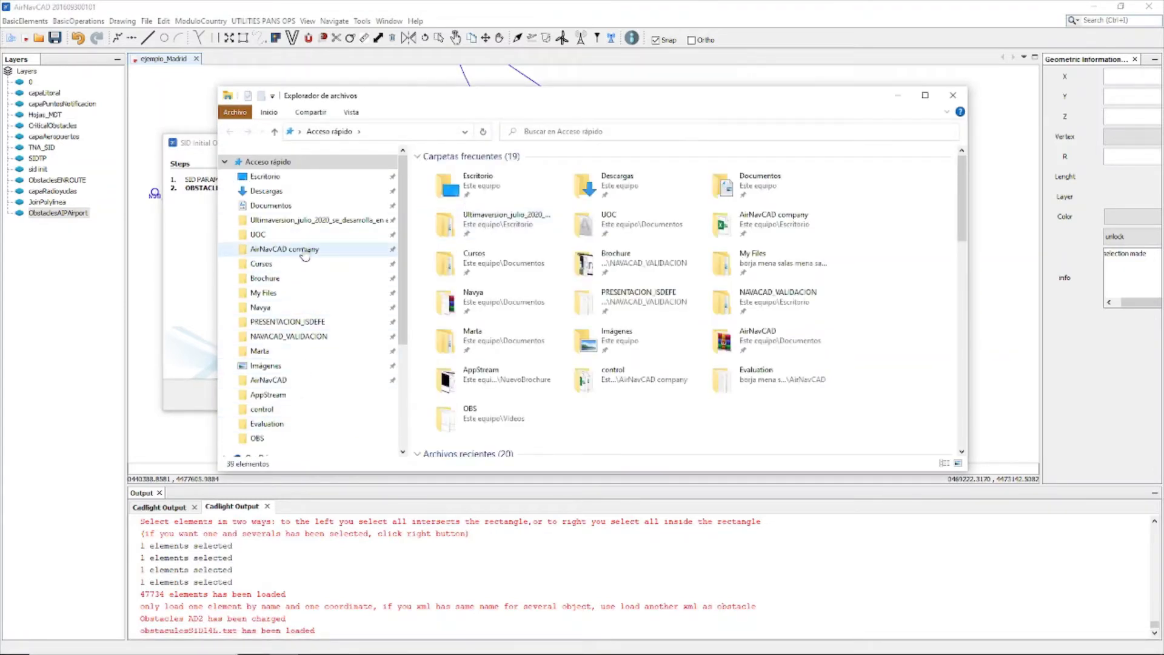
pyautogui.click(291, 337)
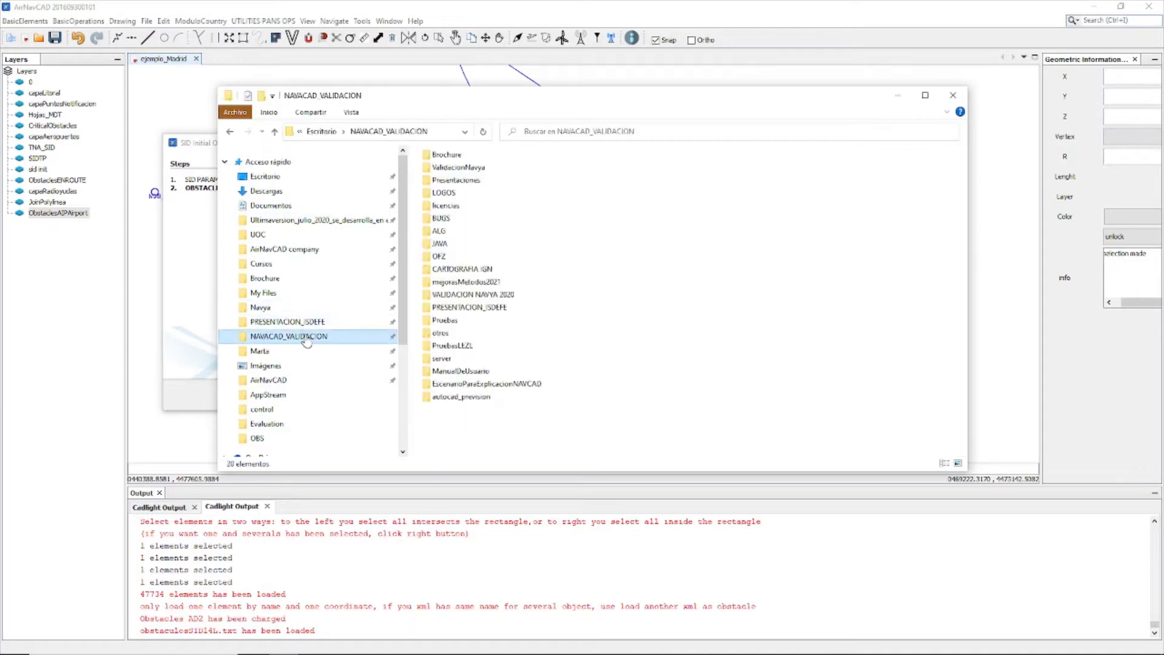
pyautogui.click(453, 167)
pyautogui.doubleClick(448, 156)
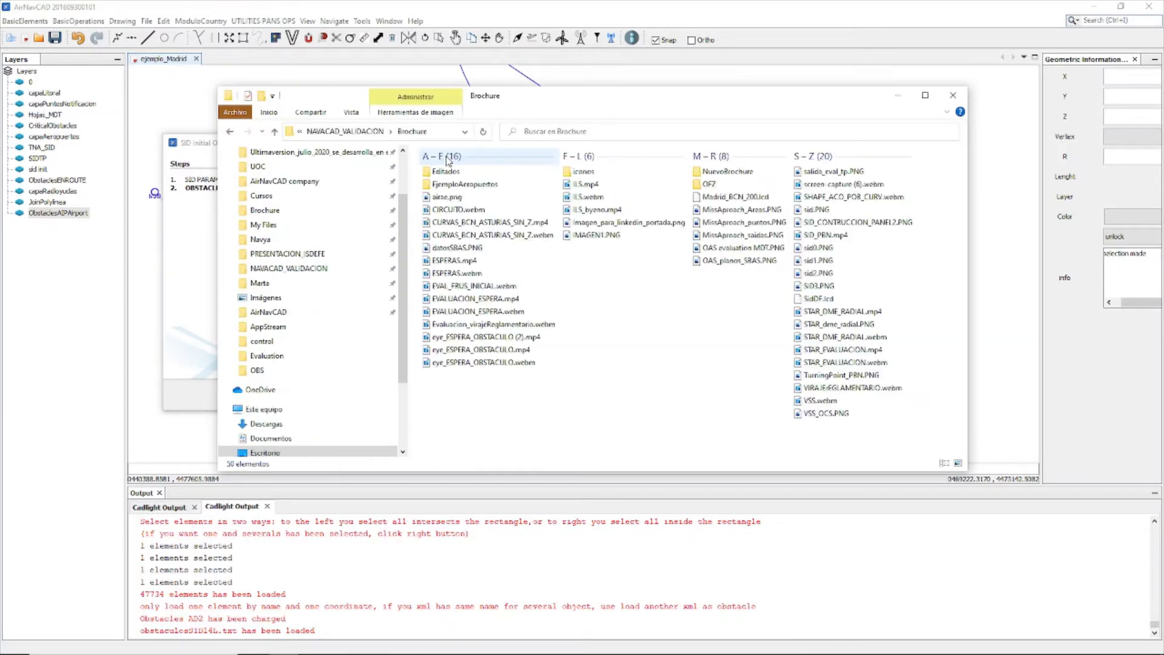
pyautogui.click(473, 186)
pyautogui.doubleClick(472, 186)
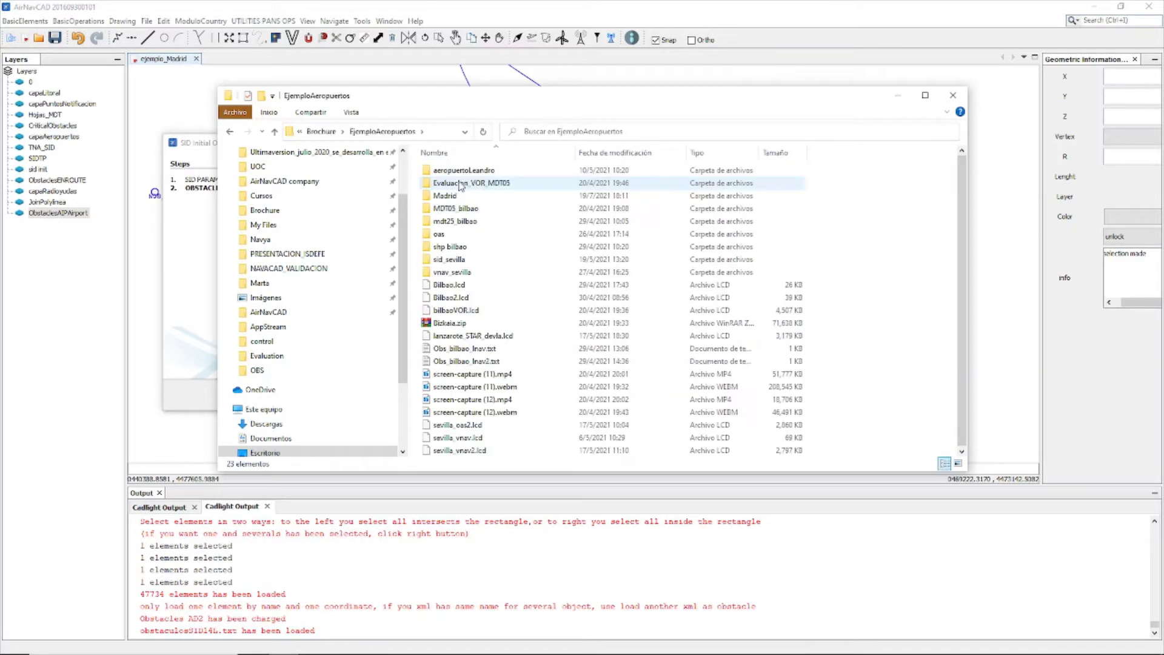
pyautogui.doubleClick(449, 196)
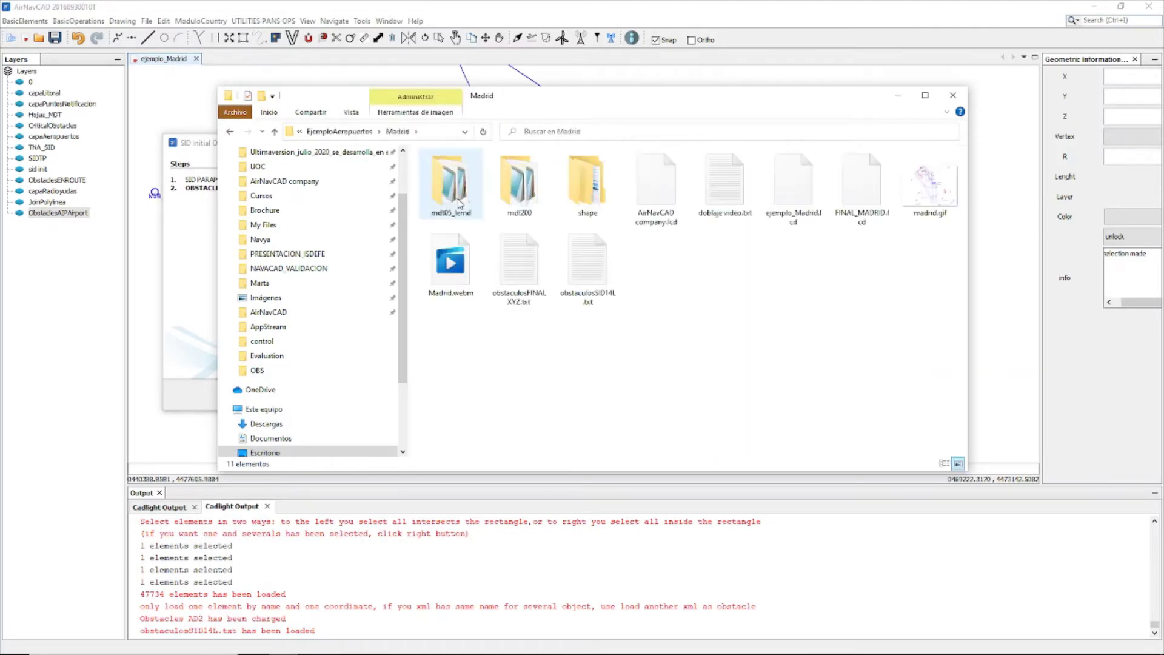
# Open obstaculosSID14L.txt in Notepad++ to check its column layout, and return to the SID Initial Obstacle Analysis dialog in AirNavCAD.
pyautogui.click(519, 268)
pyautogui.click(591, 272)
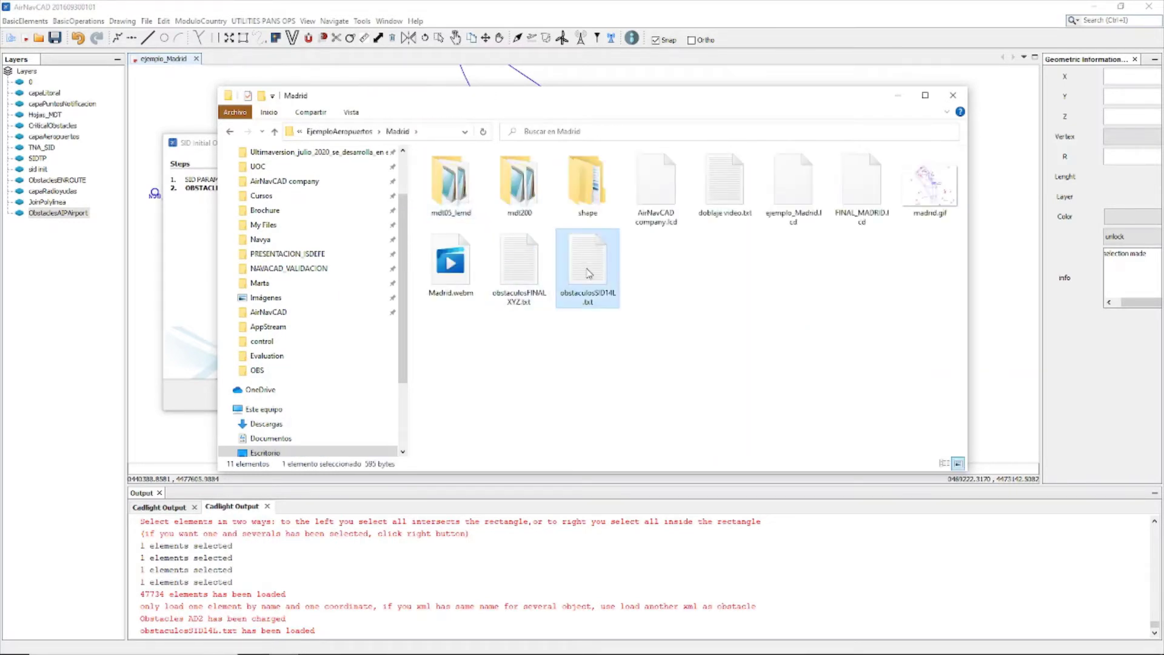
pyautogui.rightClick(592, 273)
pyautogui.click(624, 384)
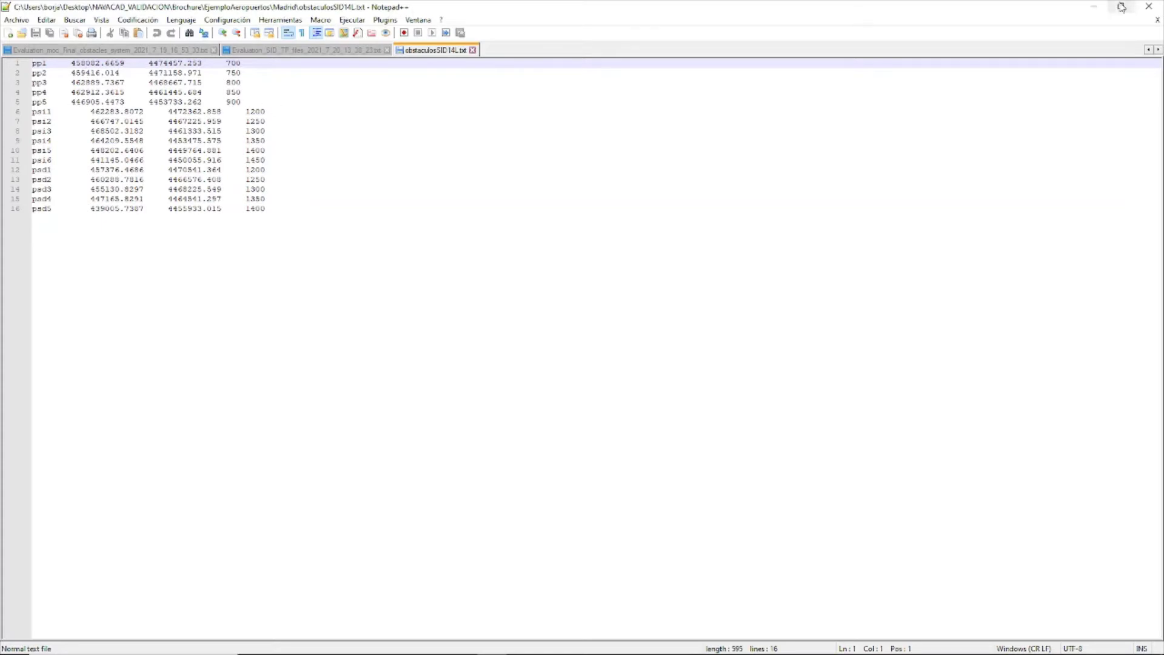
pyautogui.click(1094, 7)
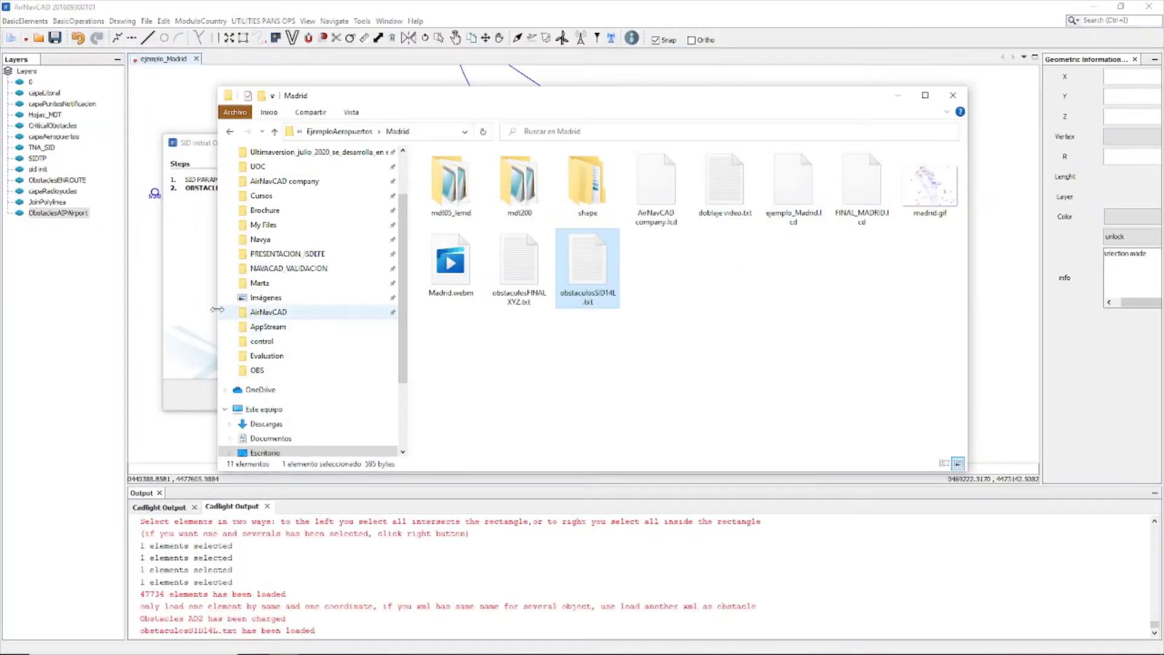
pyautogui.click(191, 321)
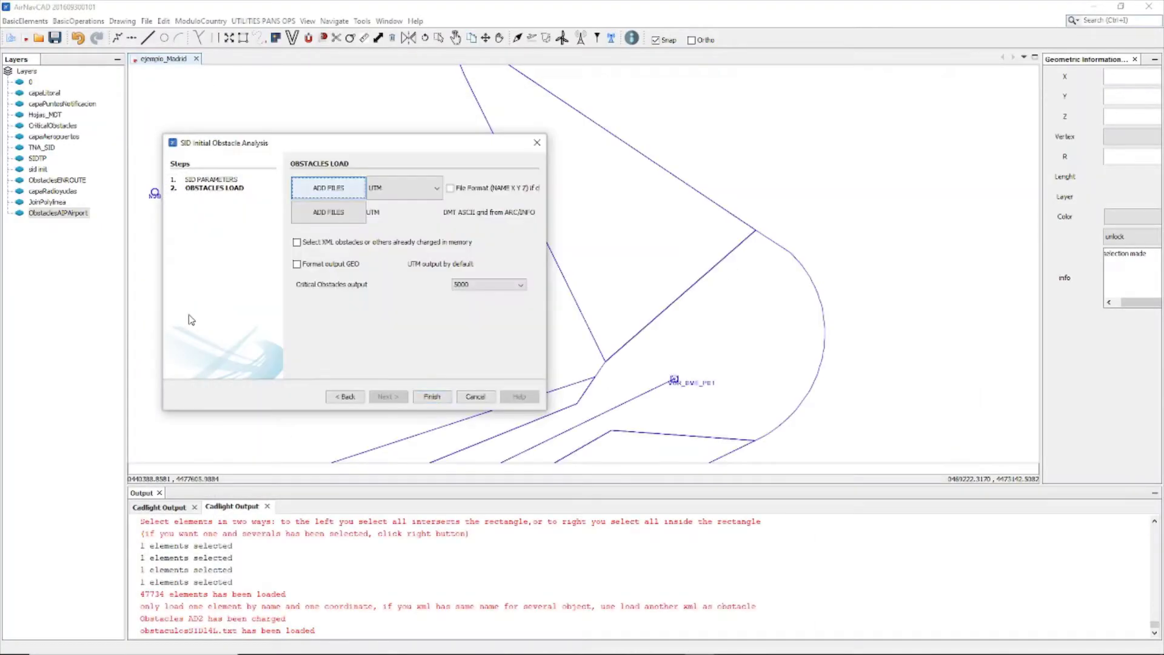
# Enable the NAME X Y Z file format and load the UTM obstacle file obstaculosSID14L.txt again.
pyautogui.click(455, 189)
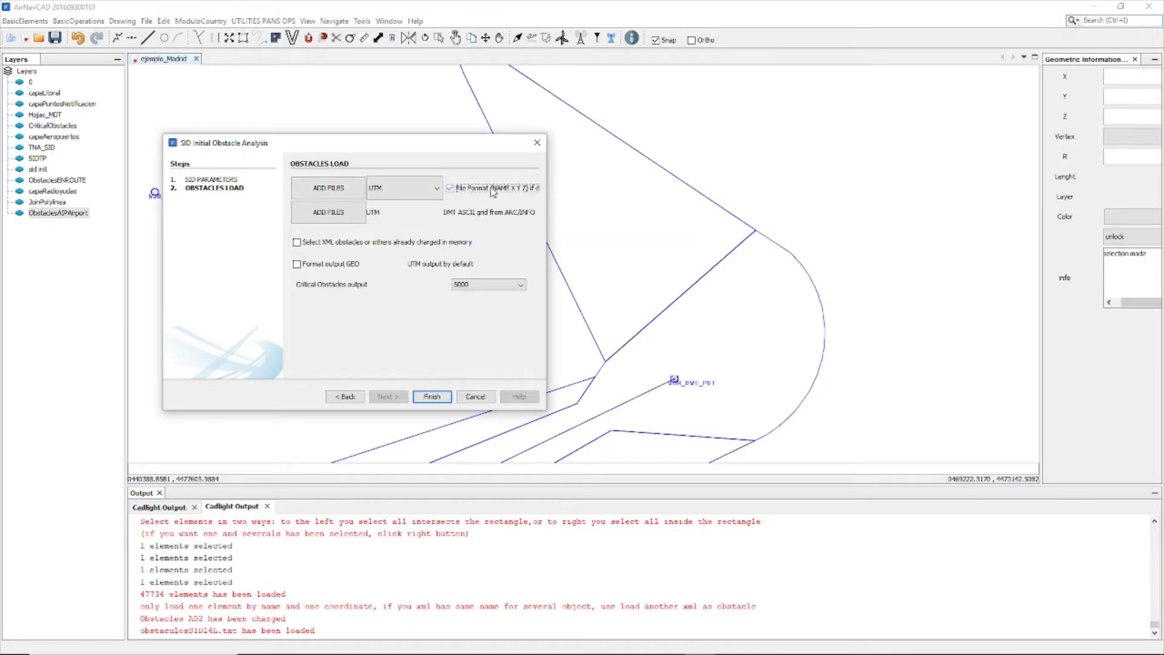
pyautogui.click(329, 191)
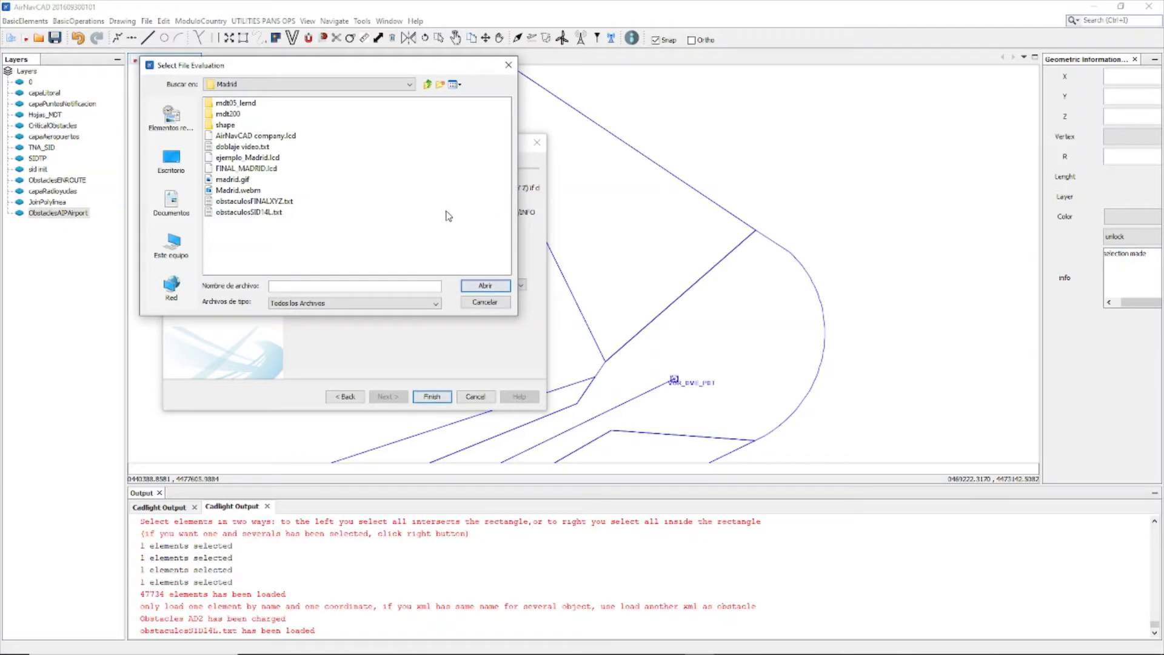
pyautogui.click(262, 214)
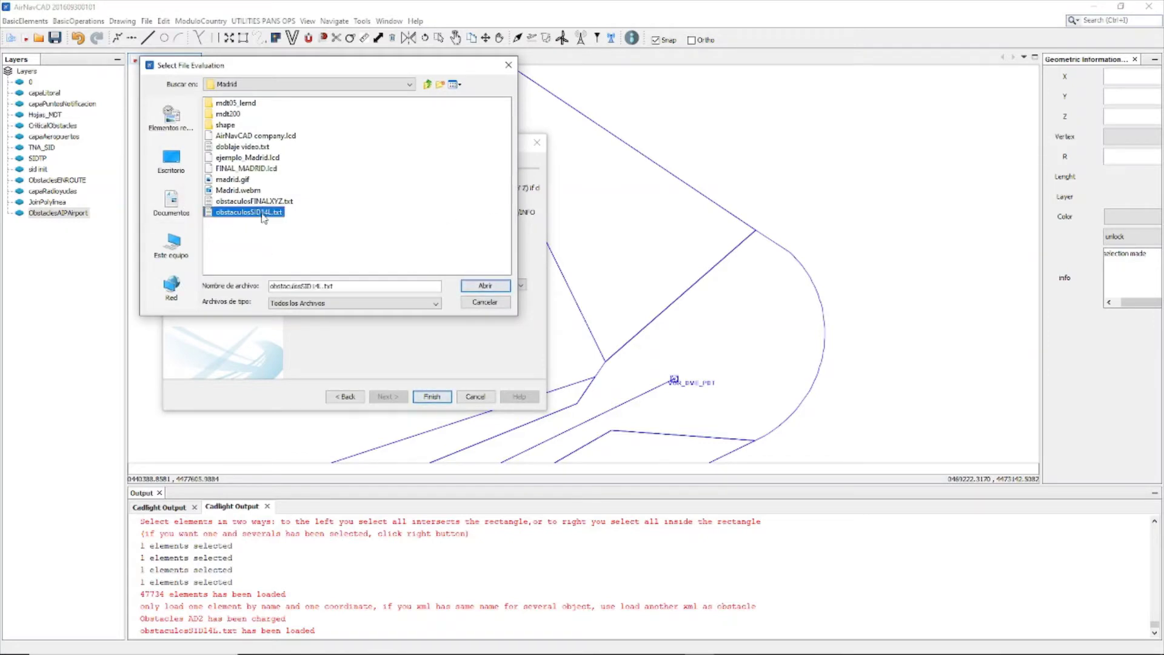
pyautogui.click(483, 286)
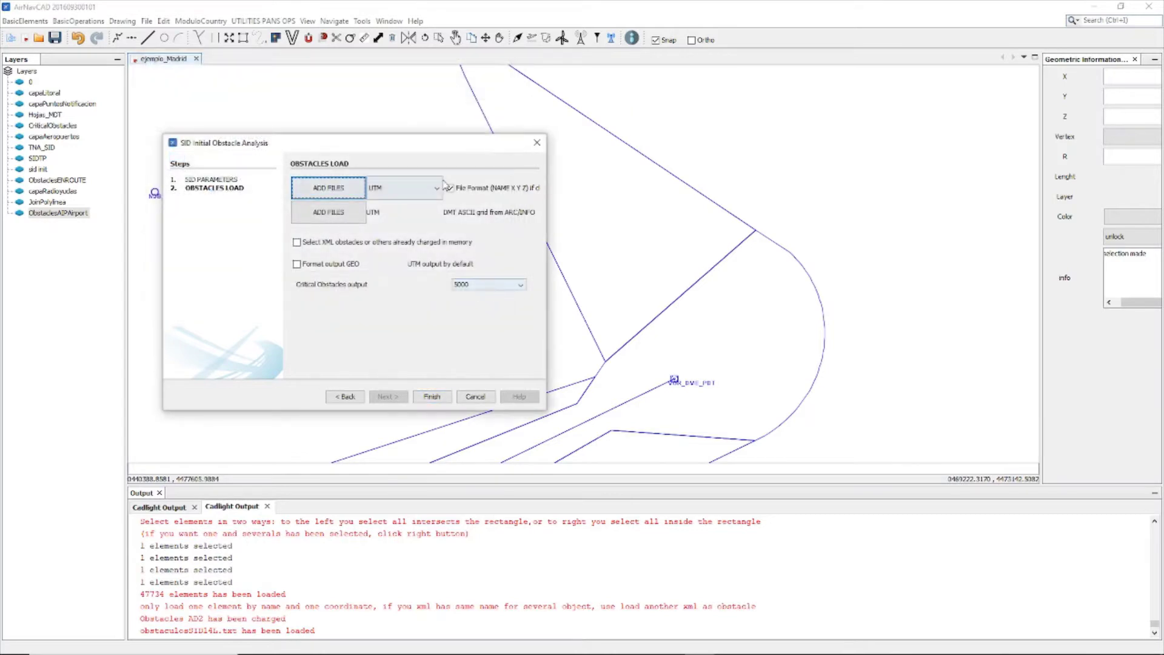
# Check the obstaculosSID14L.txt columns in Notepad++, return to AirNavCAD and widen the SID Initial Obstacle Analysis dialog to read the full file format option.
pyautogui.moveTo(463, 148); pyautogui.dragTo(589, 139)
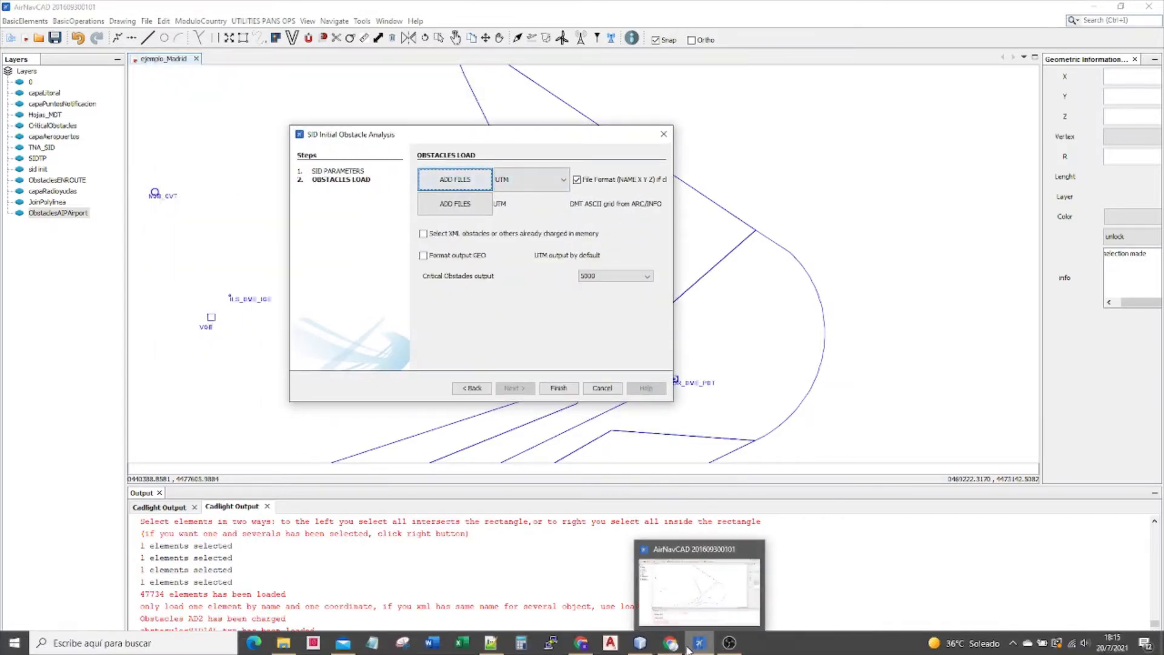
pyautogui.click(485, 652)
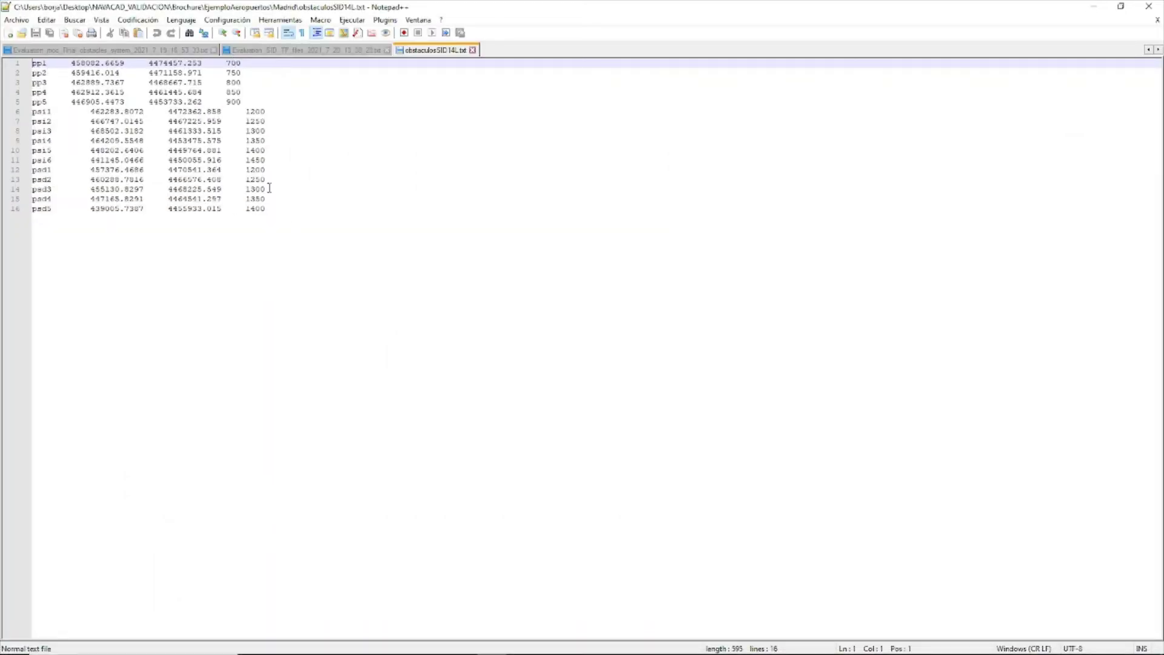
pyautogui.click(1095, 7)
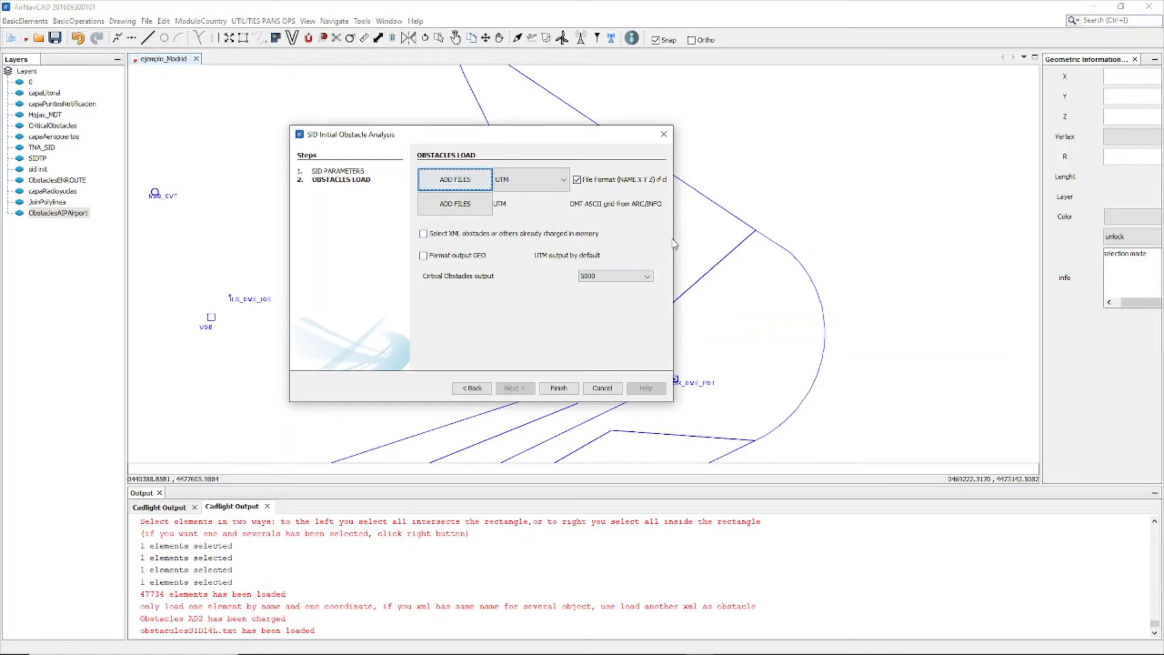
pyautogui.moveTo(675, 240); pyautogui.dragTo(769, 241)
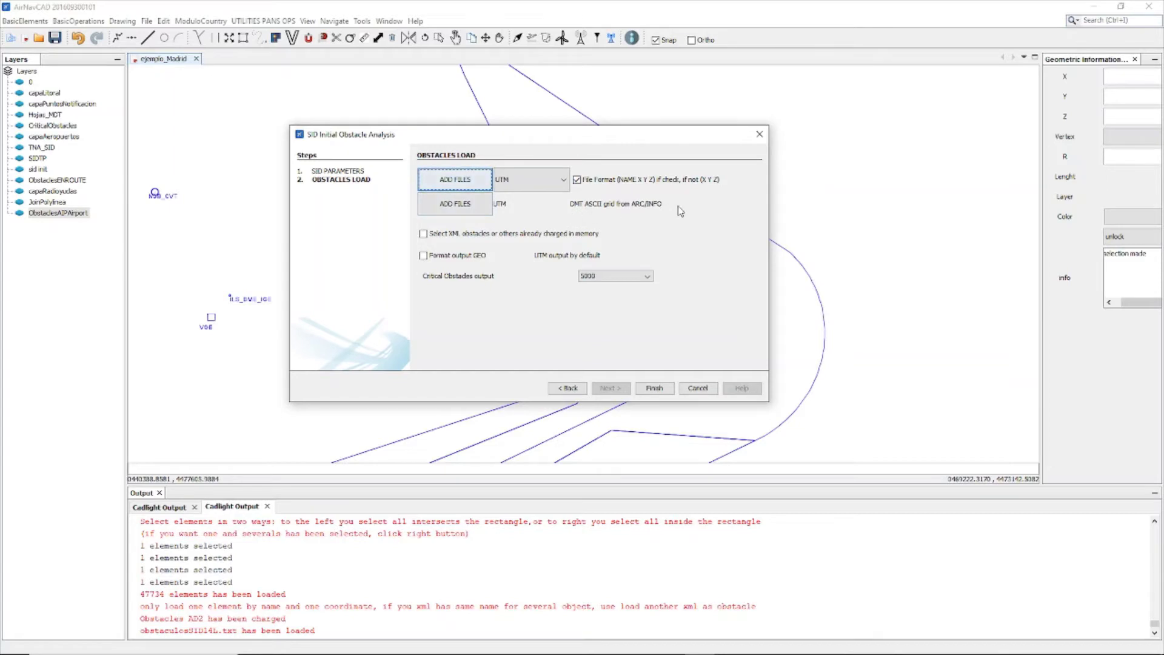
# Load the terrain grids PNOA_MDT200_ETRS89_HU30_Guadalajara.asc and PNOA_MDT200_ETRS89_HU30_Madrid.asc from the mdt200 folder as DMT ASCII grid files.
pyautogui.click(476, 210)
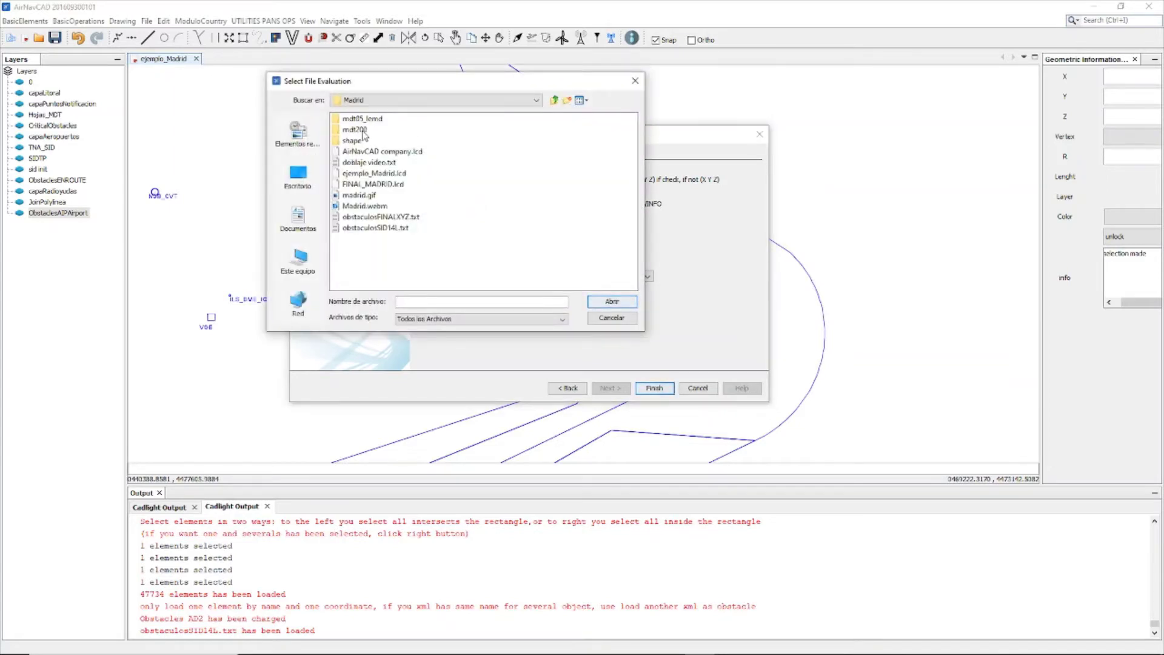
pyautogui.click(363, 132)
pyautogui.doubleClick(363, 132)
pyautogui.click(364, 119)
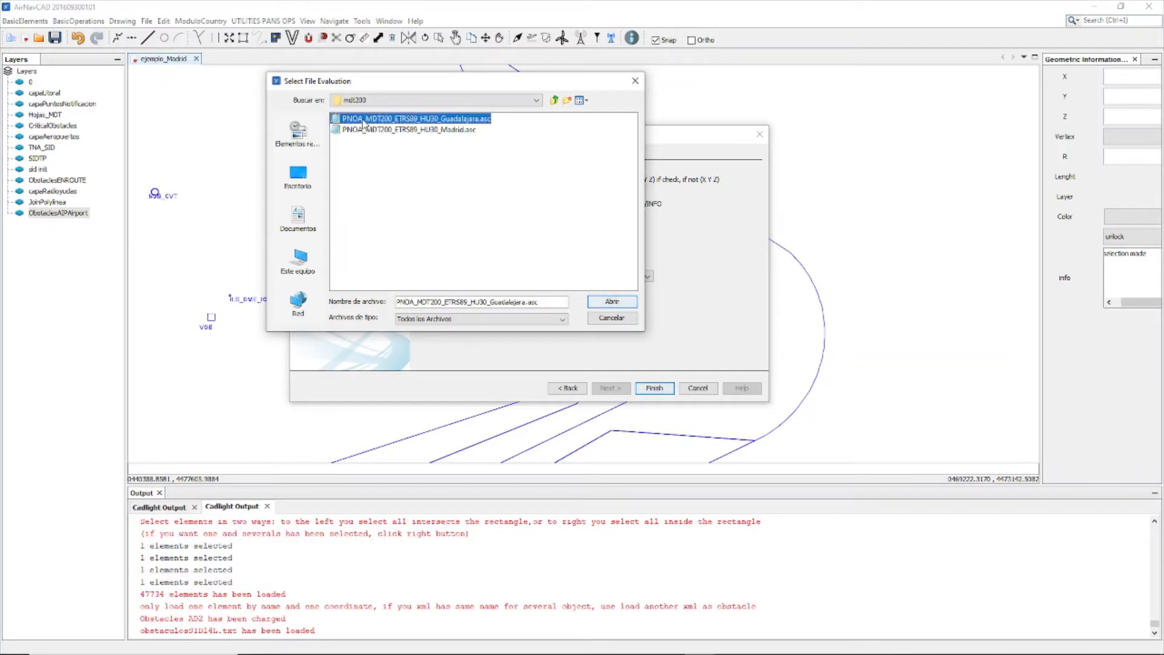
pyautogui.keyDown('shift'); pyautogui.click(363, 130); pyautogui.keyUp('shift')
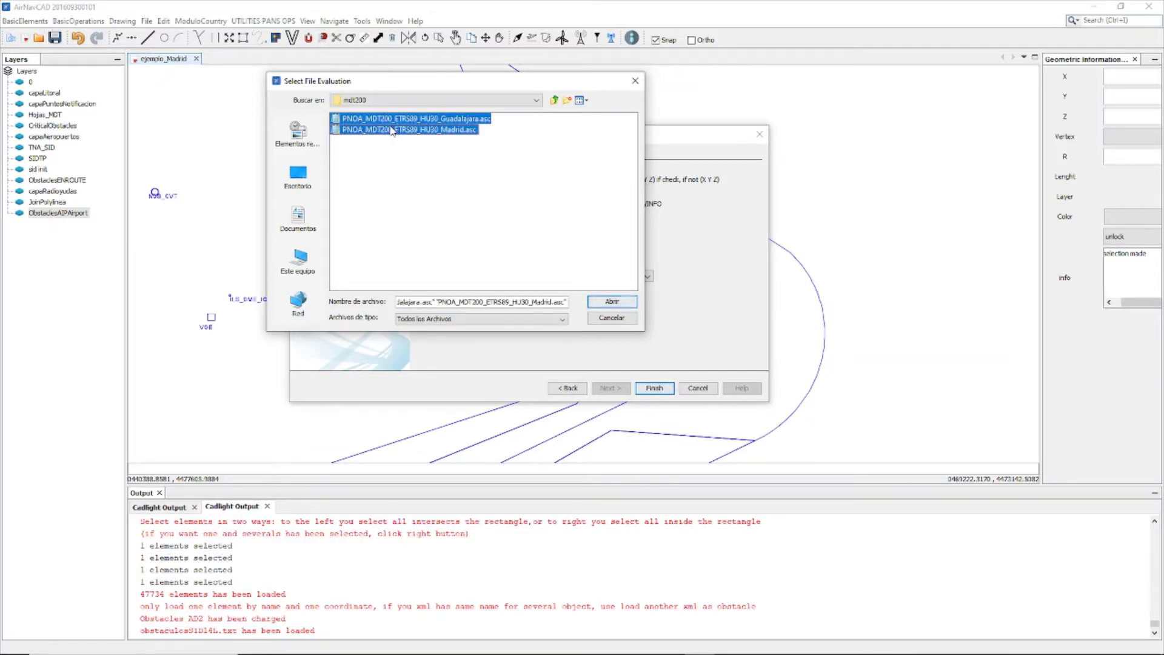
pyautogui.click(611, 302)
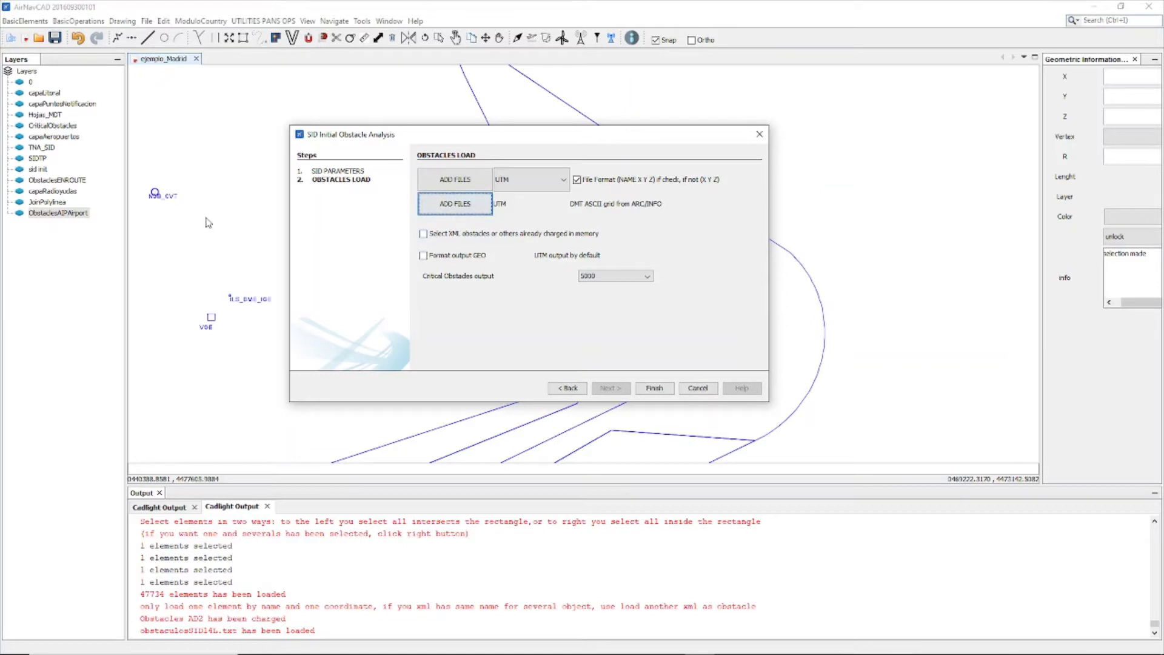
# Include the XML obstacles already charged in memory, set the critical obstacles output to 5000 and start the SID initial evaluation.
pyautogui.click(424, 234)
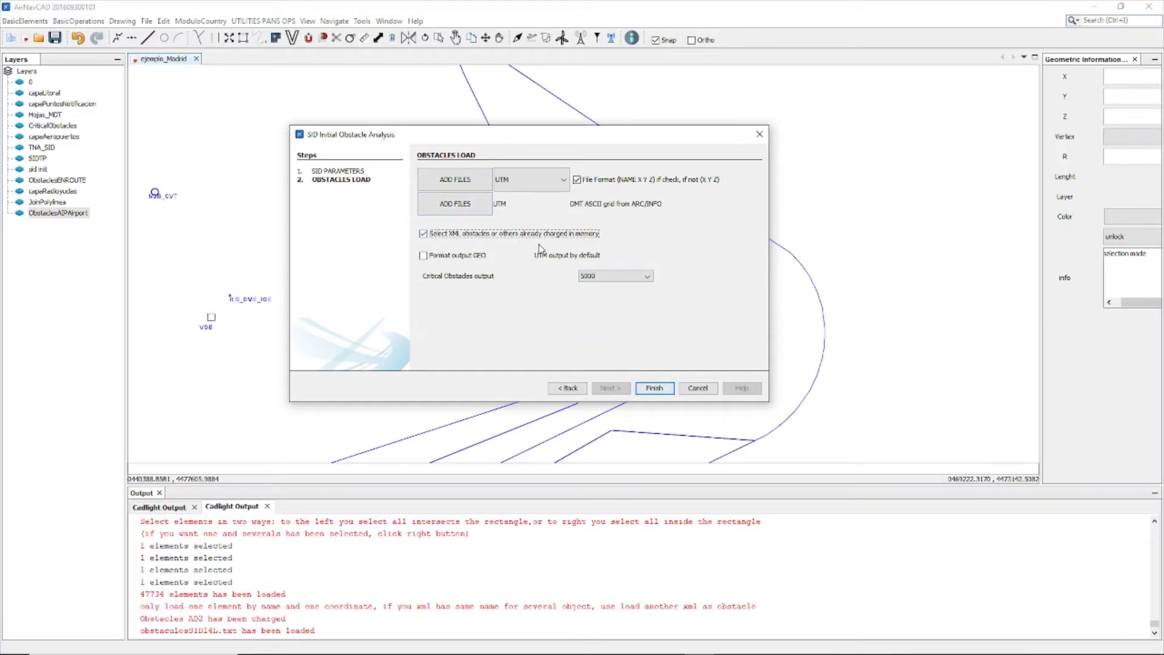
pyautogui.click(597, 277)
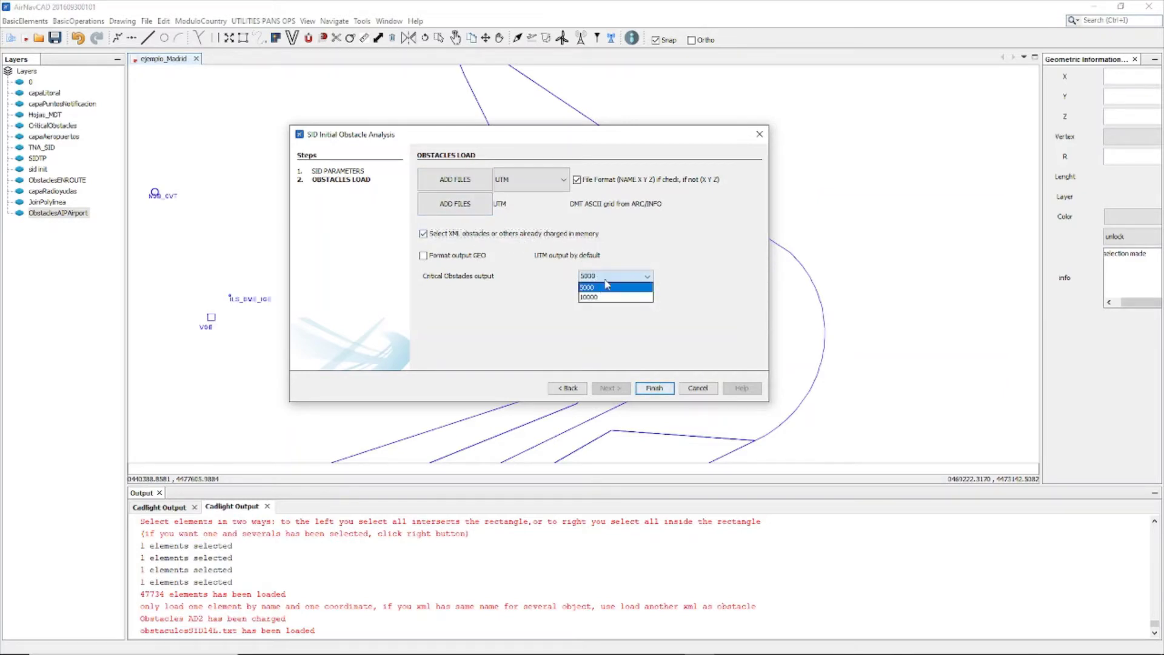
pyautogui.click(624, 265)
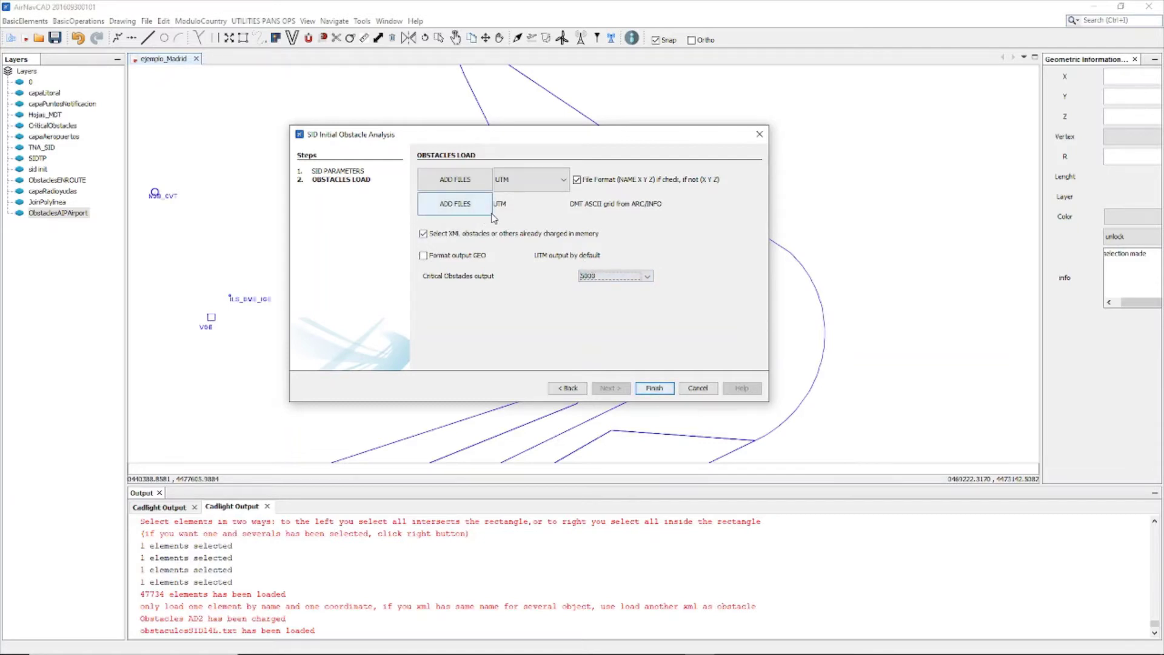
pyautogui.click(606, 277)
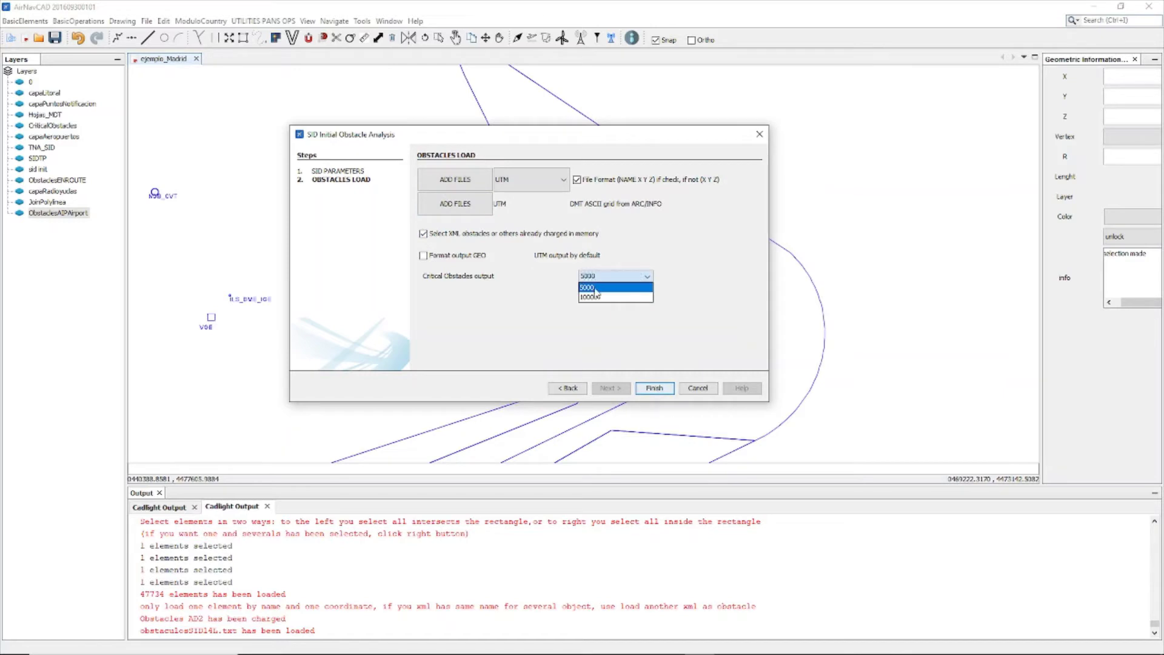
pyautogui.click(597, 293)
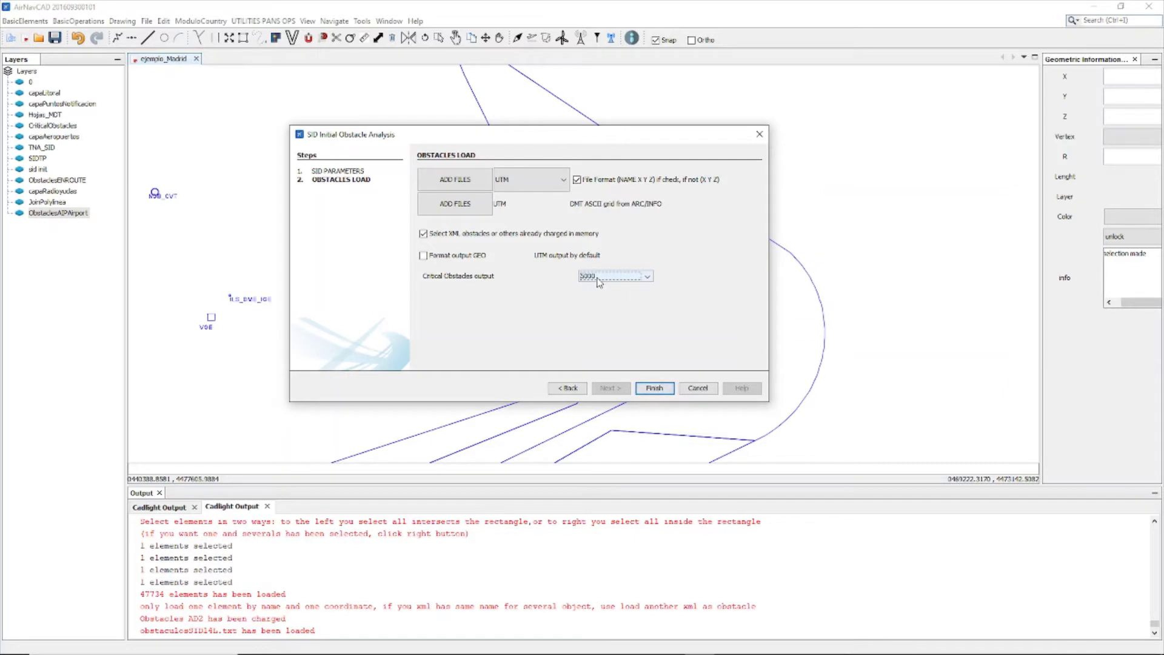
pyautogui.click(648, 392)
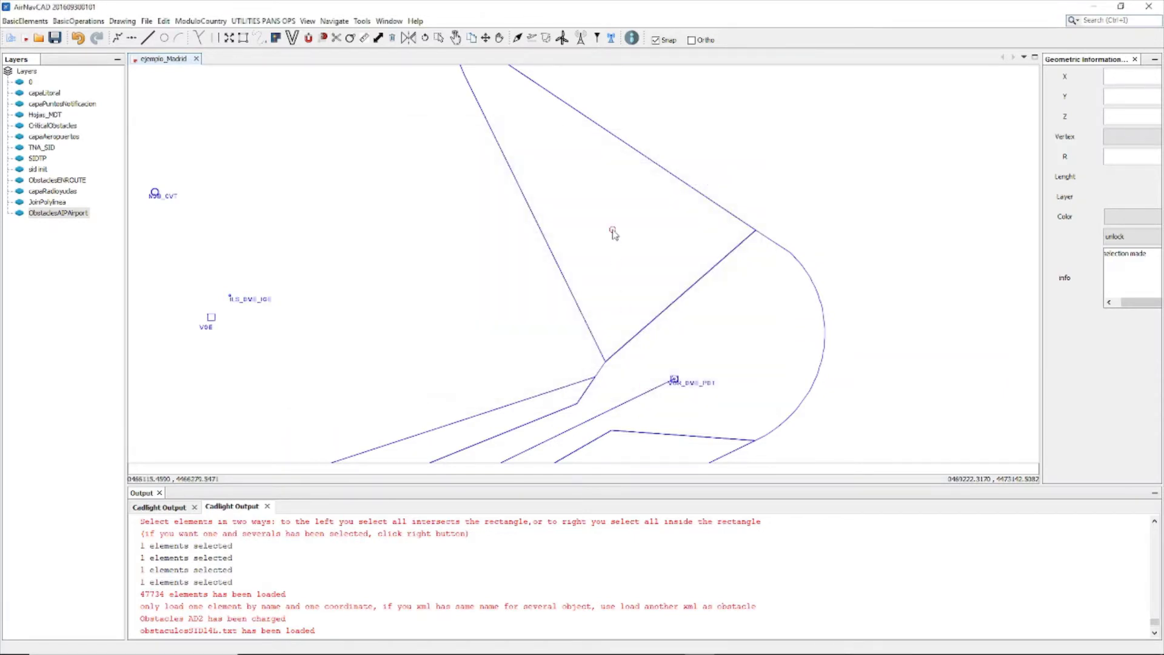
# Select the THR32R point at the start of the departure area as the DER.
pyautogui.scroll(-3, 613, 233)
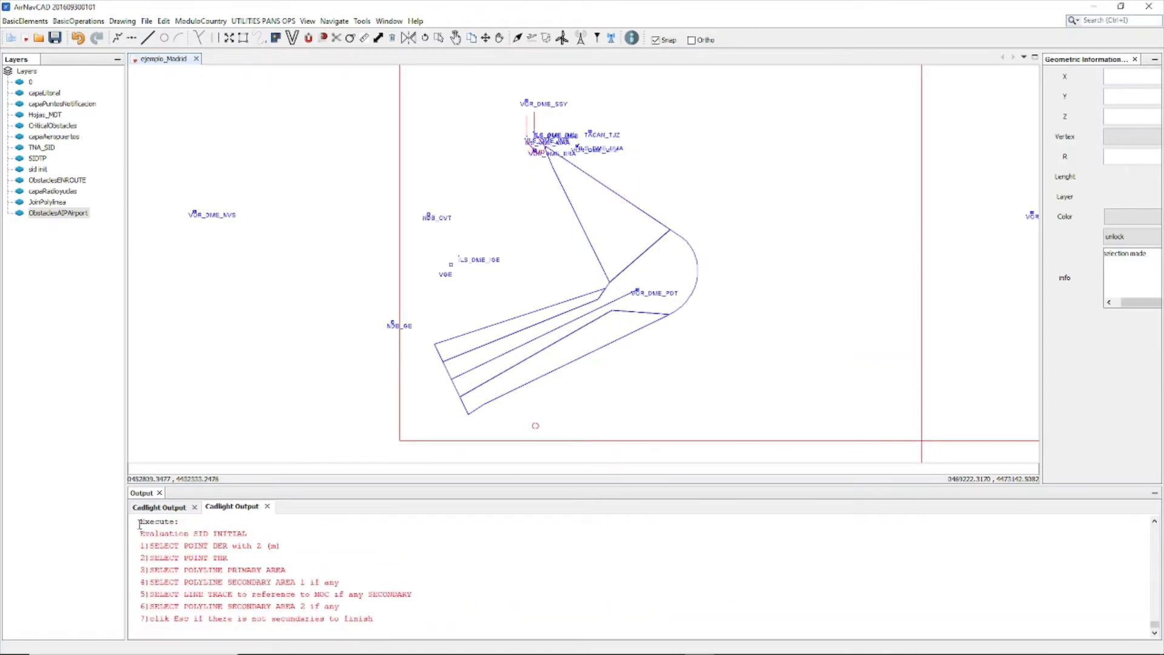
pyautogui.moveTo(142, 534); pyautogui.dragTo(264, 535)
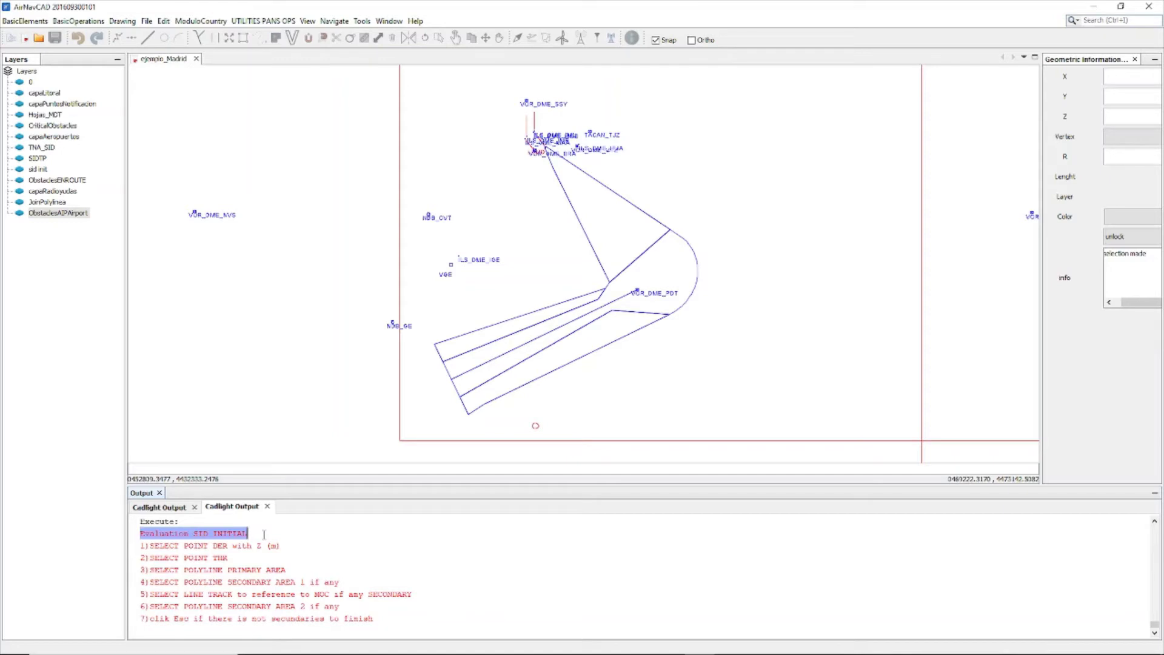
pyautogui.scroll(6, 495, 182)
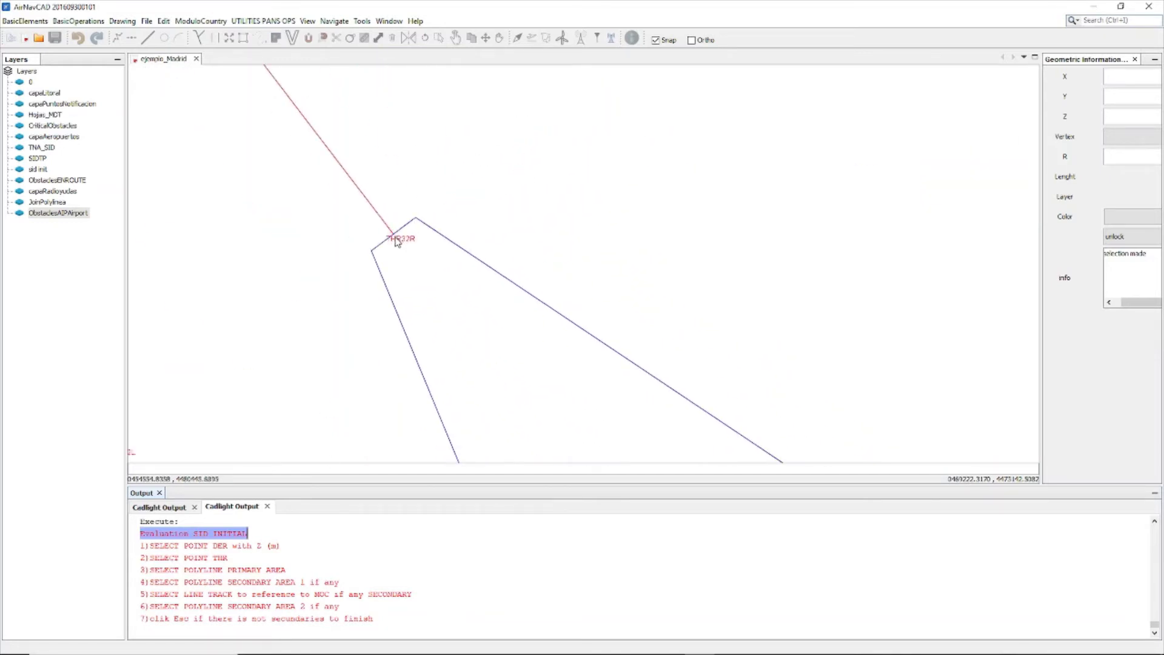
pyautogui.scroll(2, 395, 239)
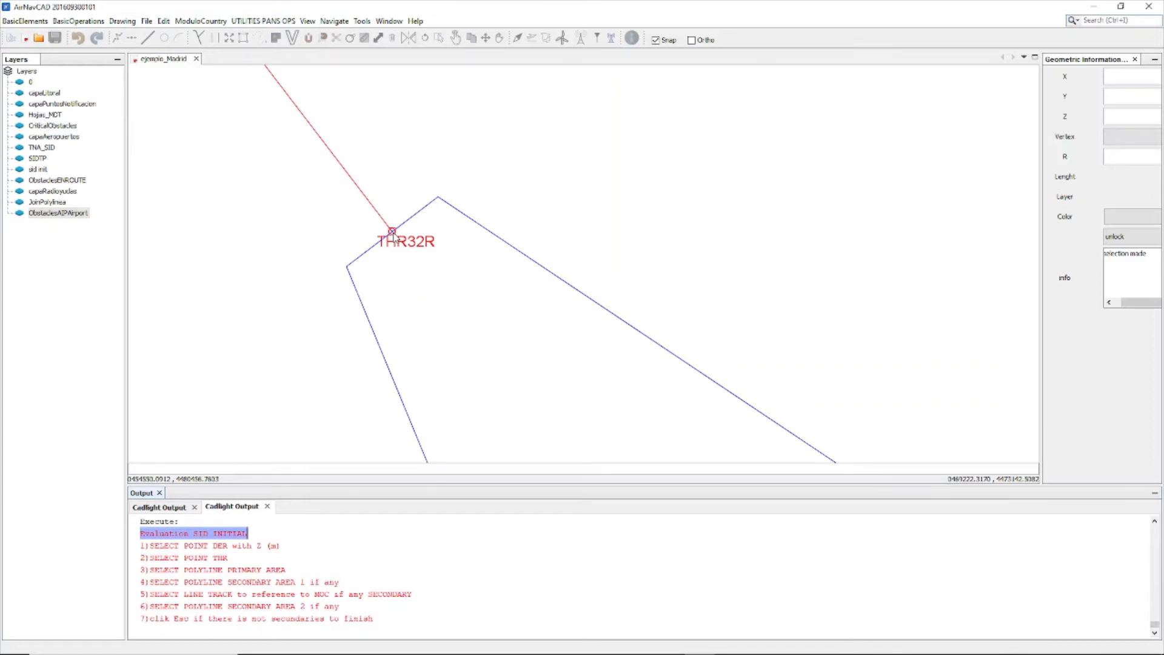
pyautogui.click(392, 234)
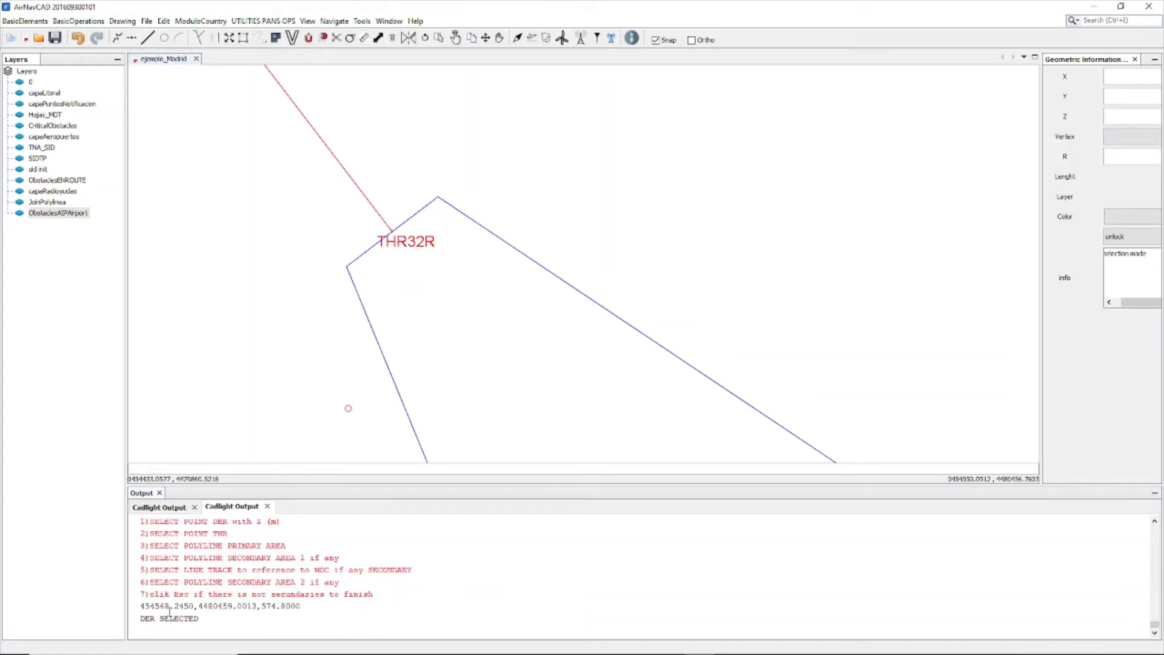
# Select the threshold point at the opposite end of the same runway as the THR.
pyautogui.scroll(1, 221, 580)
pyautogui.scroll(-5, 551, 402)
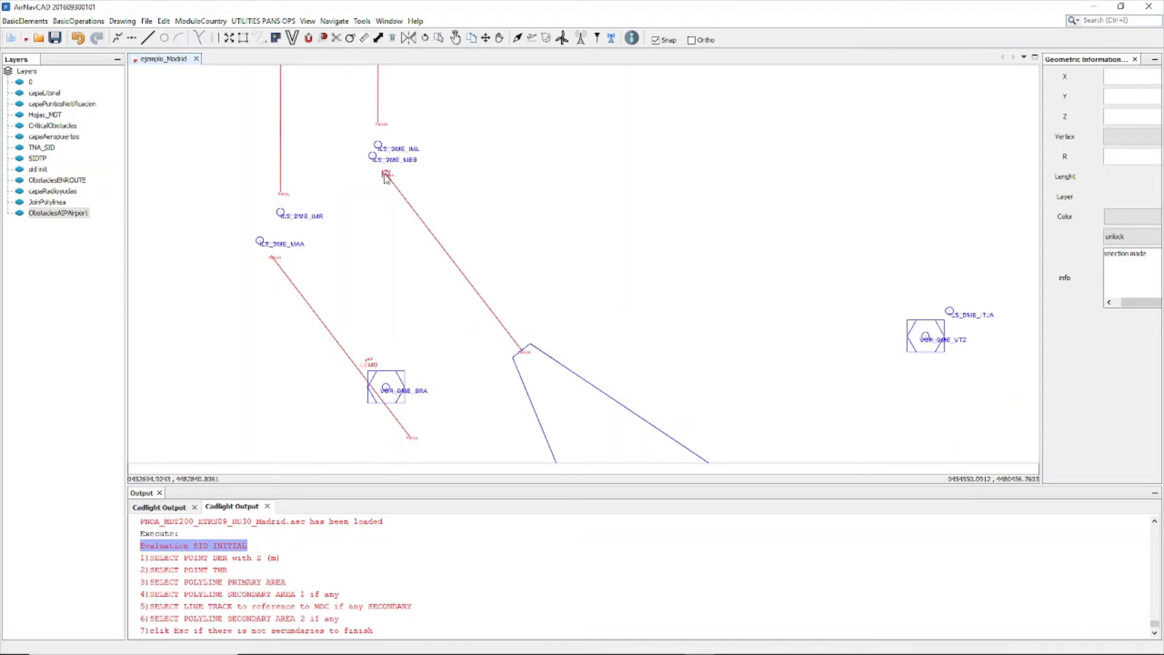
pyautogui.click(386, 176)
# Select the polyline of the initial departure area as the primary area.
pyautogui.scroll(2, 179, 601)
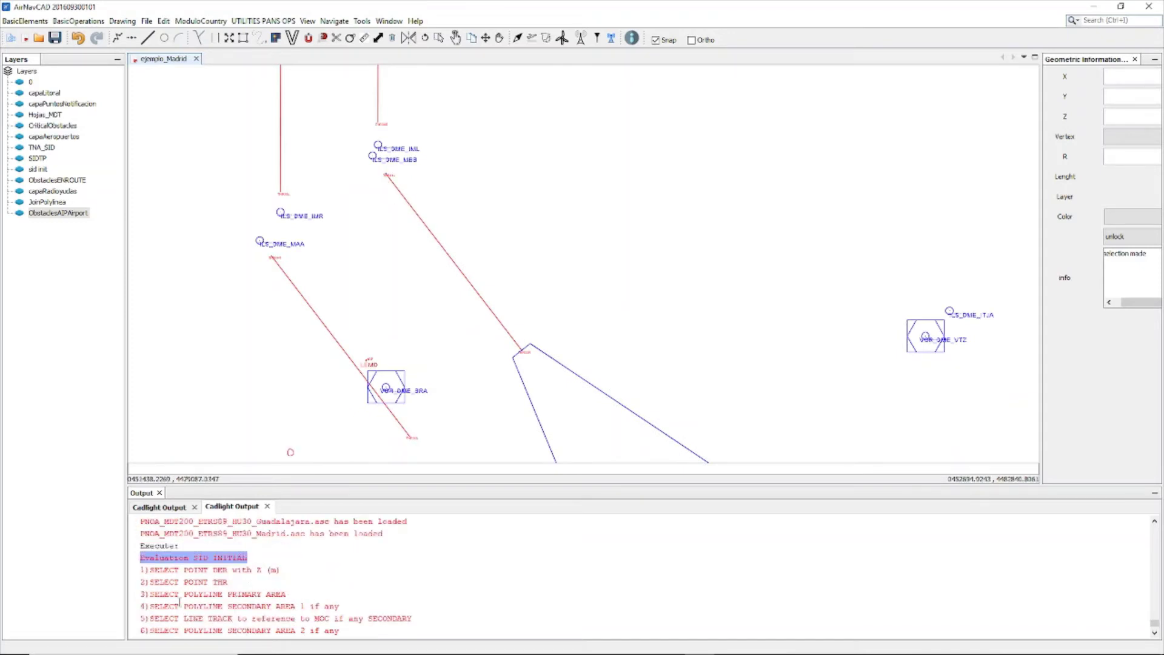
pyautogui.scroll(-1, 181, 593)
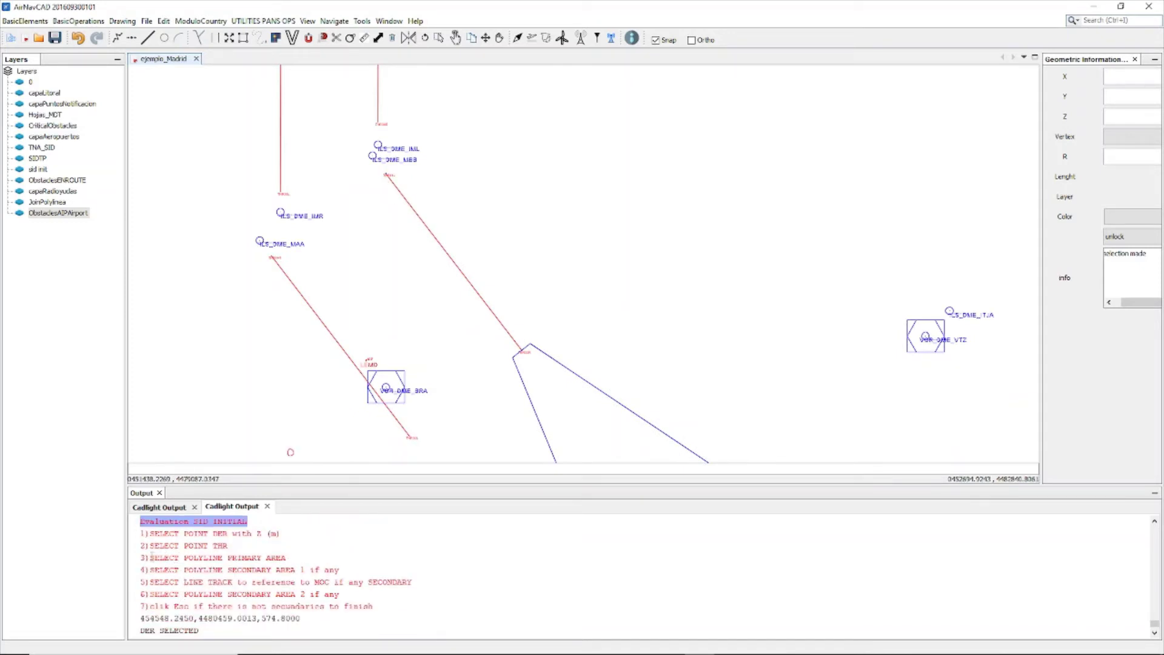
pyautogui.moveTo(149, 556); pyautogui.dragTo(286, 557)
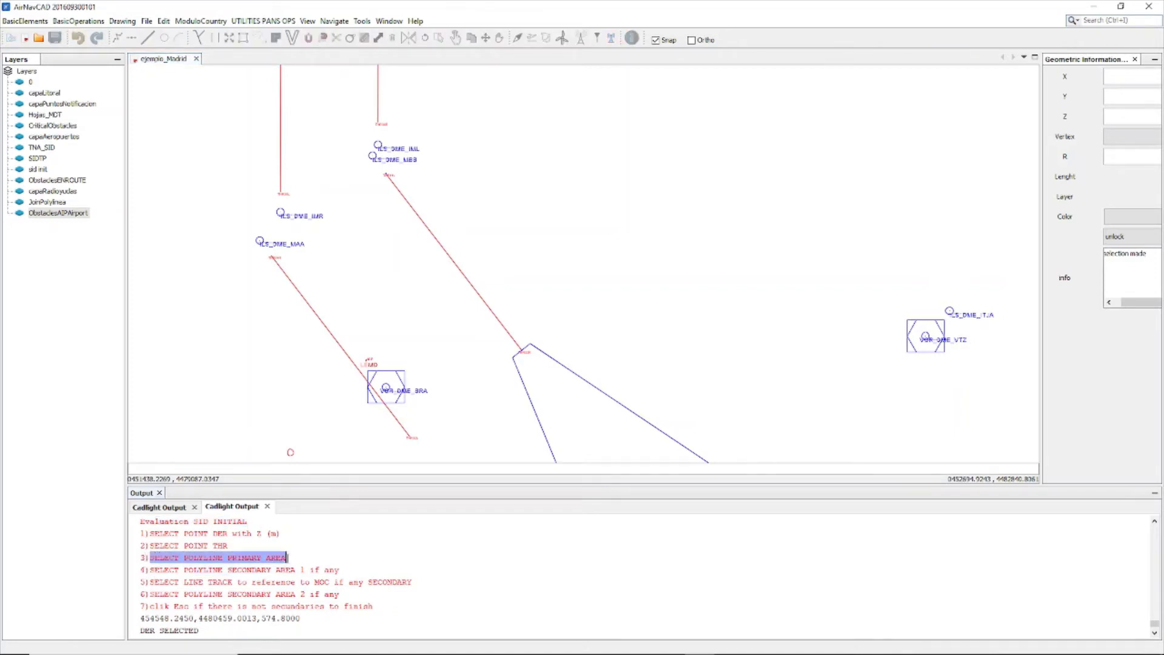
pyautogui.scroll(-3, 436, 209)
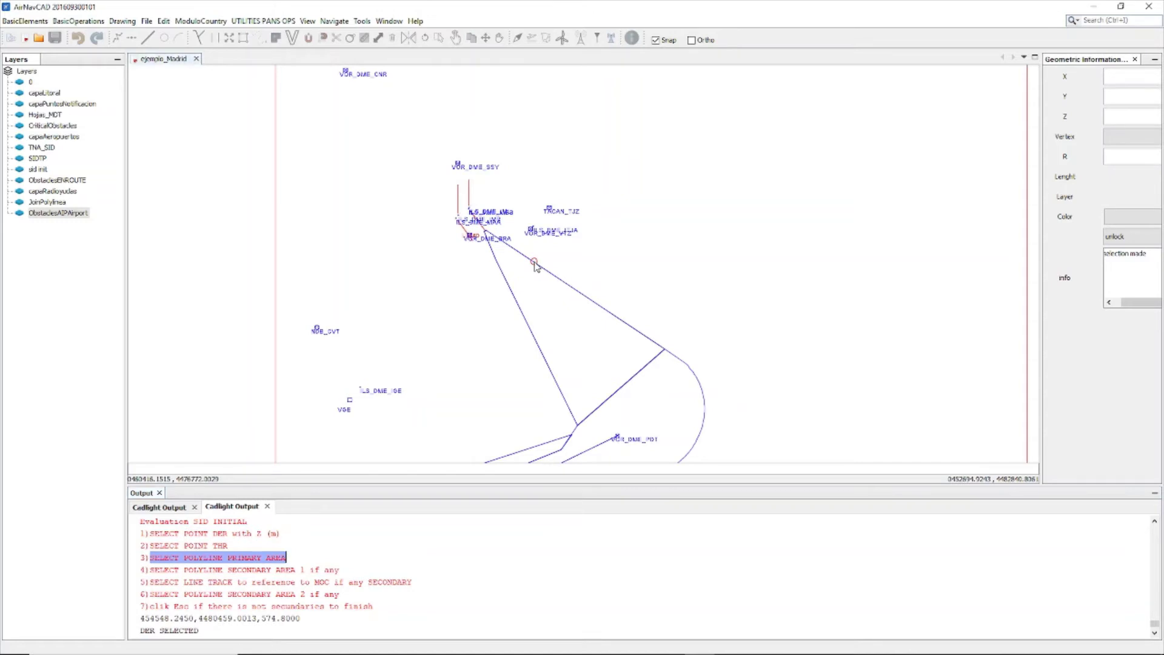
pyautogui.click(534, 263)
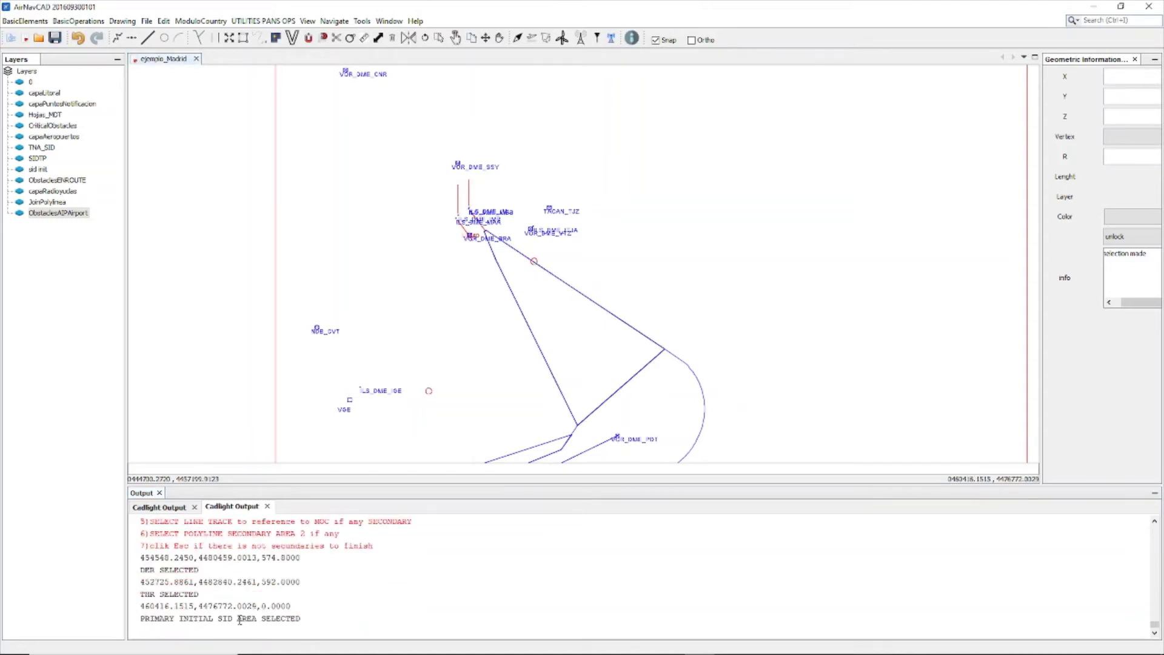
# End the selection without secondary areas so that the SID initial obstacle evaluation is calculated.
pyautogui.scroll(1, 601, 390)
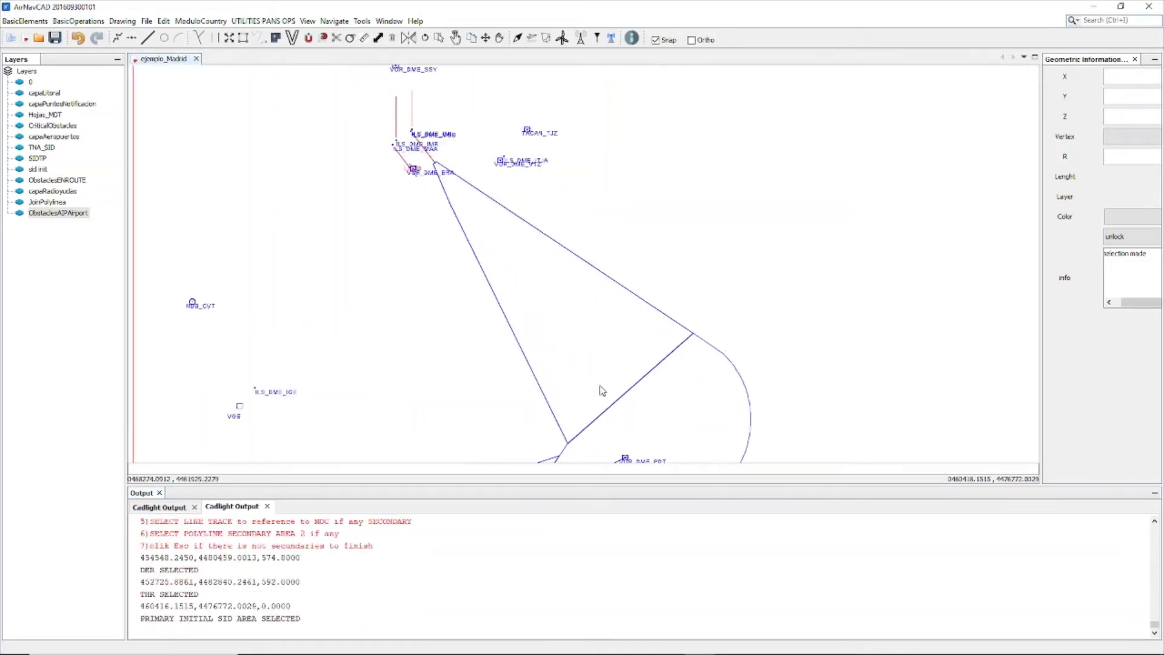
pyautogui.scroll(-1, 566, 260)
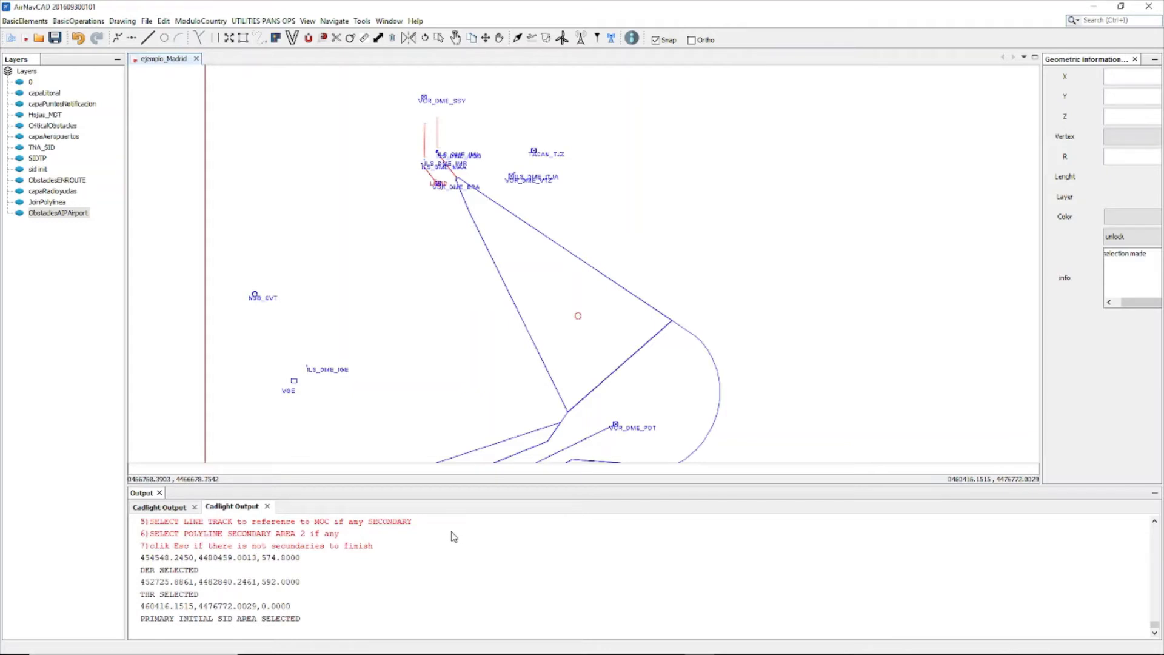
pyautogui.press('Escape')
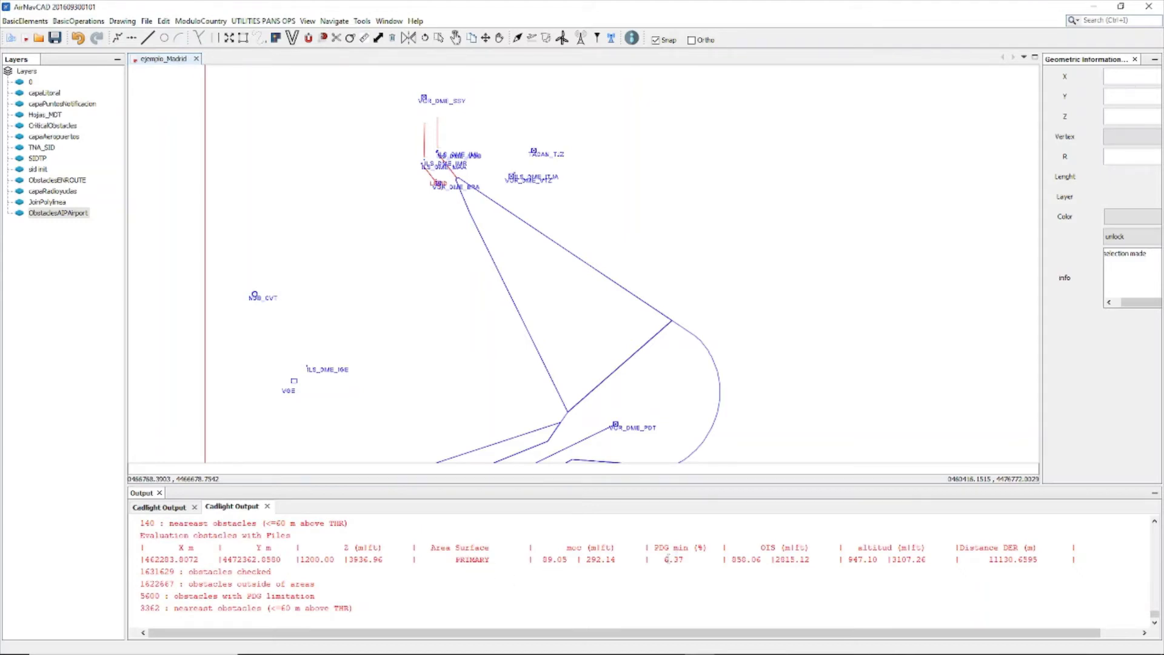
# Examine the minimum PDG and the name of the critical obstacle in the evaluation results.
pyautogui.moveTo(664, 559); pyautogui.dragTo(686, 559)
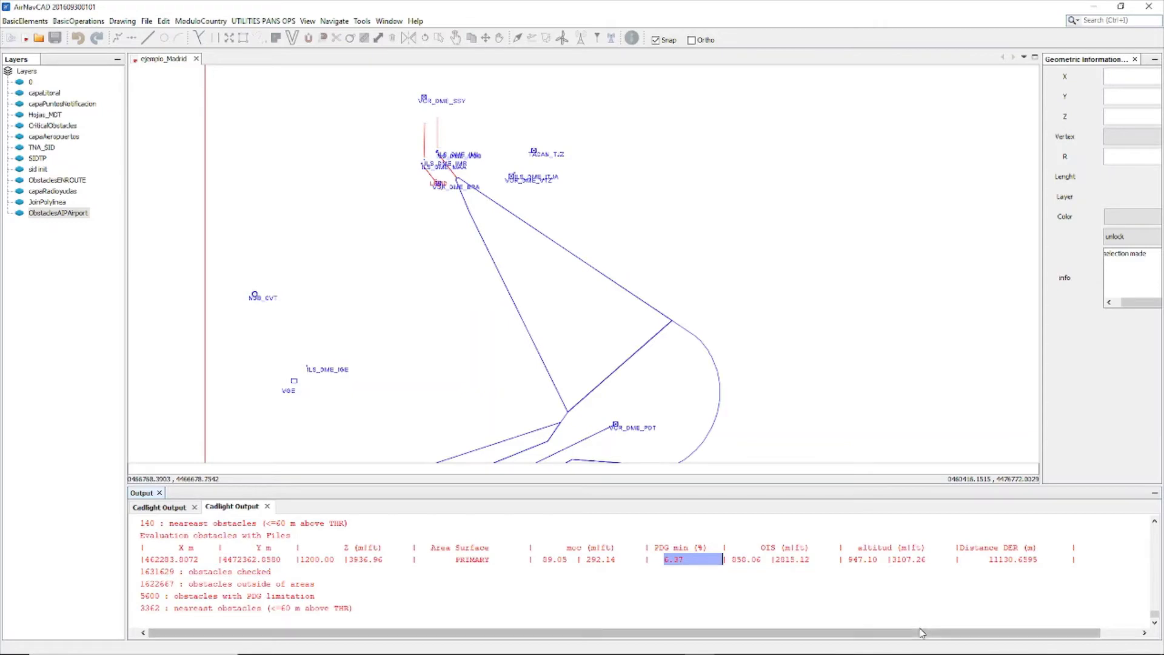
pyautogui.moveTo(926, 633); pyautogui.dragTo(1040, 641)
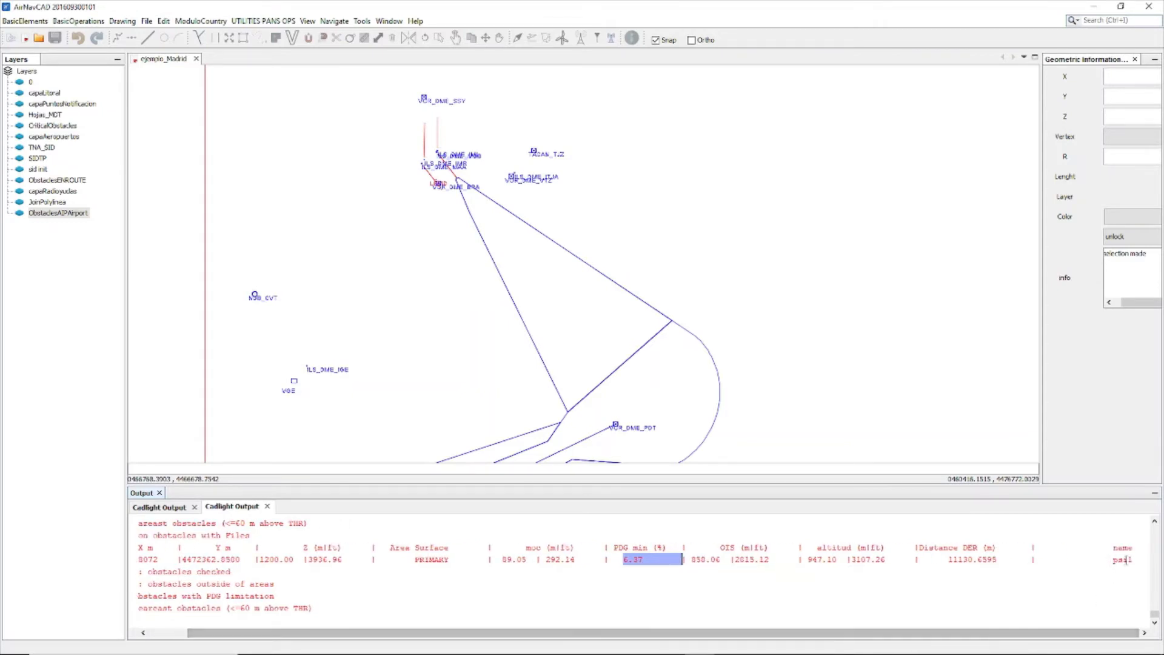
pyautogui.moveTo(1147, 559); pyautogui.dragTo(1115, 559)
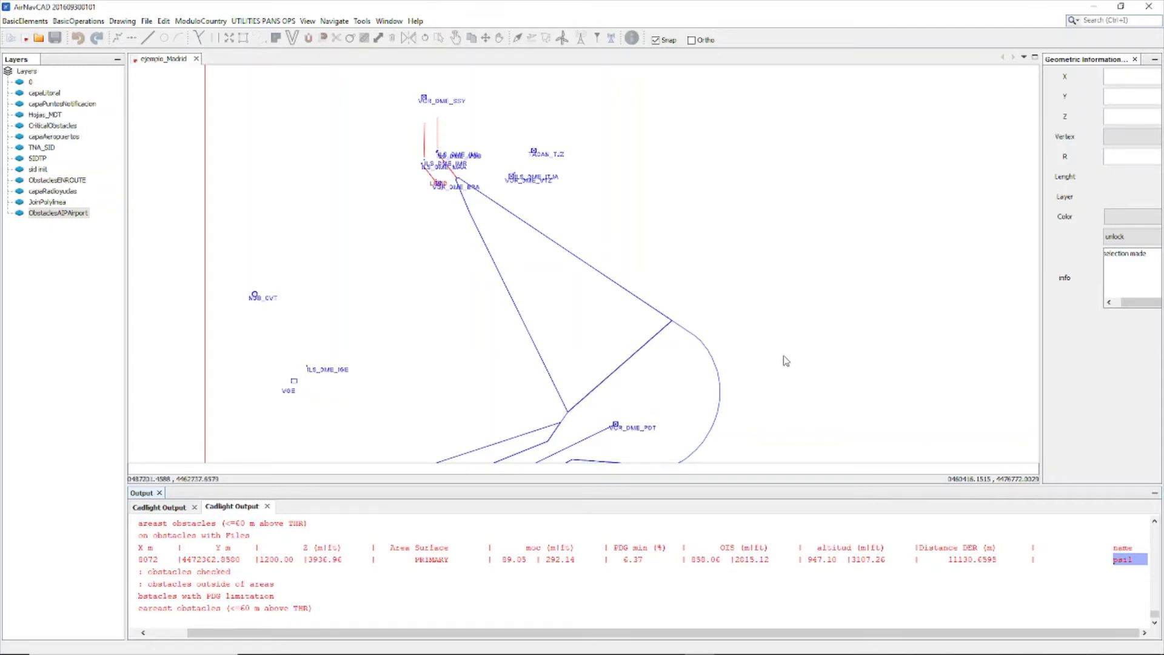
# Load the obstacle database into the drawing from the file obstaculosSID14L.txt in the Madrid folder.
pyautogui.click(278, 58)
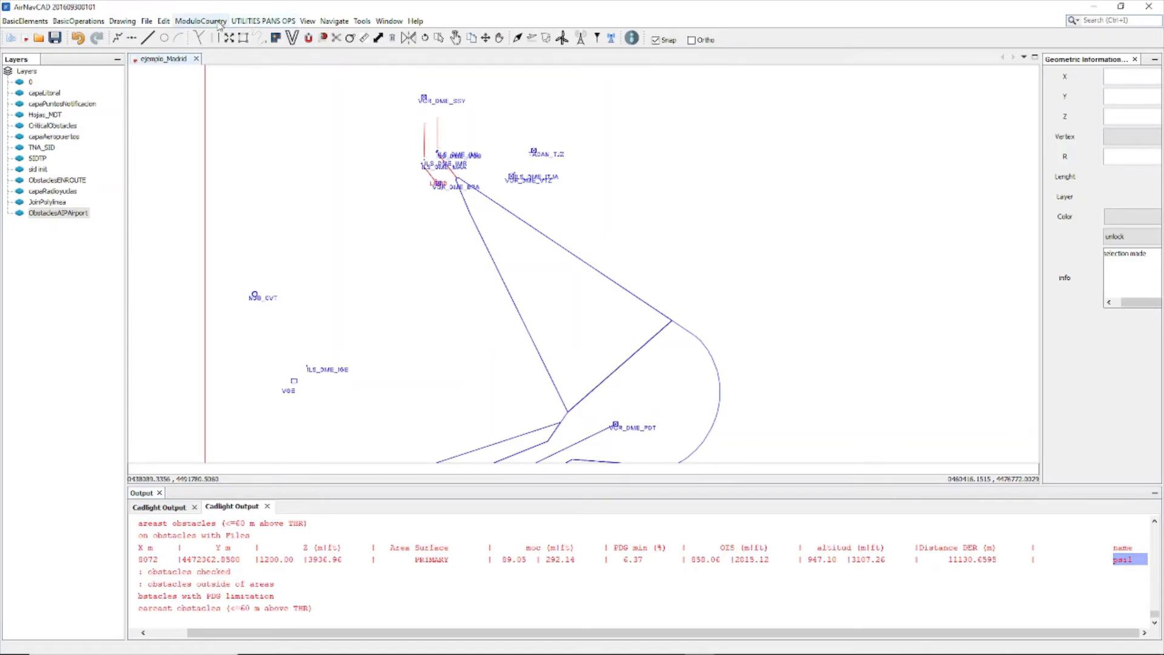
pyautogui.click(78, 22)
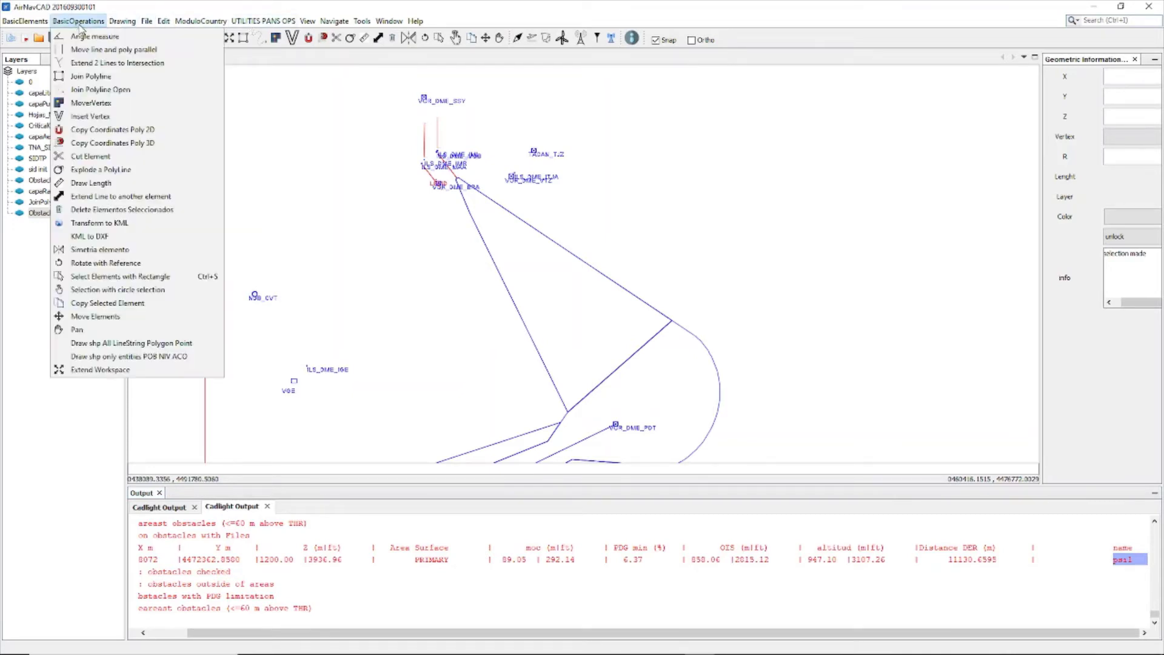
pyautogui.moveTo(193, 24)
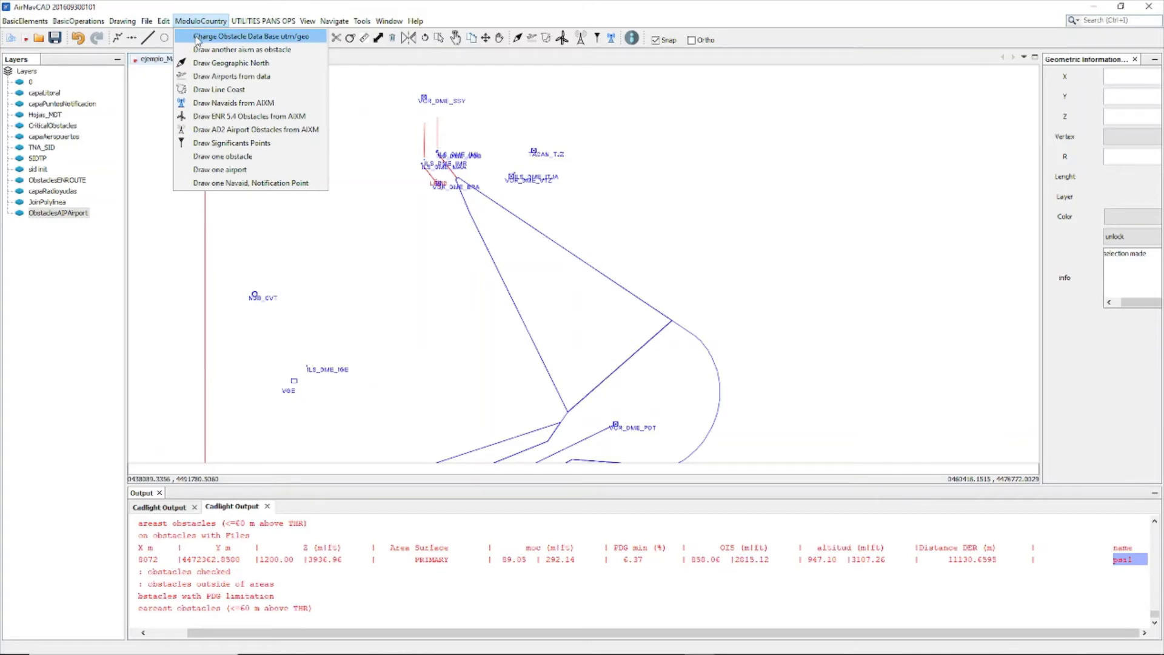
pyautogui.click(198, 36)
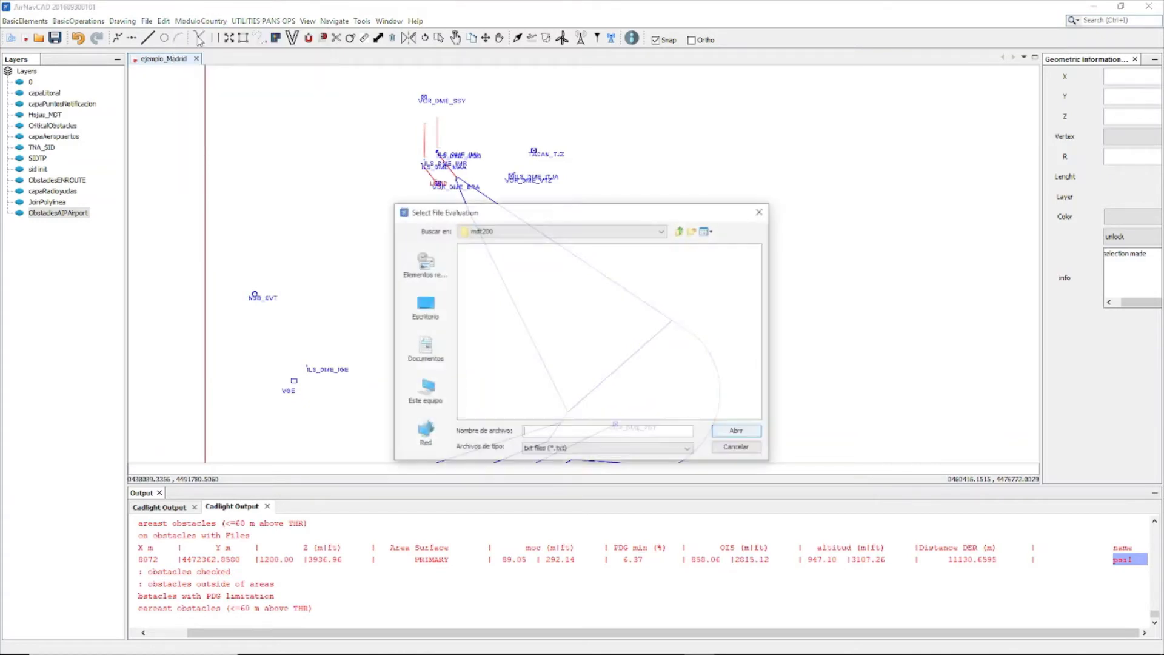
pyautogui.click(590, 233)
pyautogui.click(680, 231)
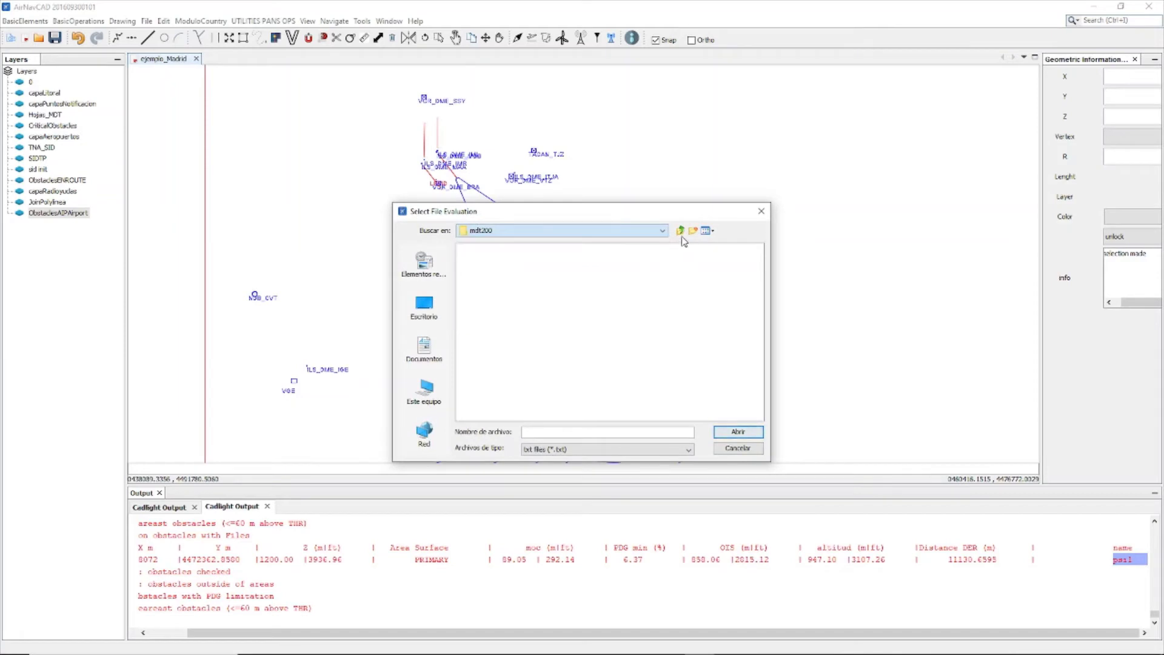
pyautogui.click(680, 231)
pyautogui.click(503, 306)
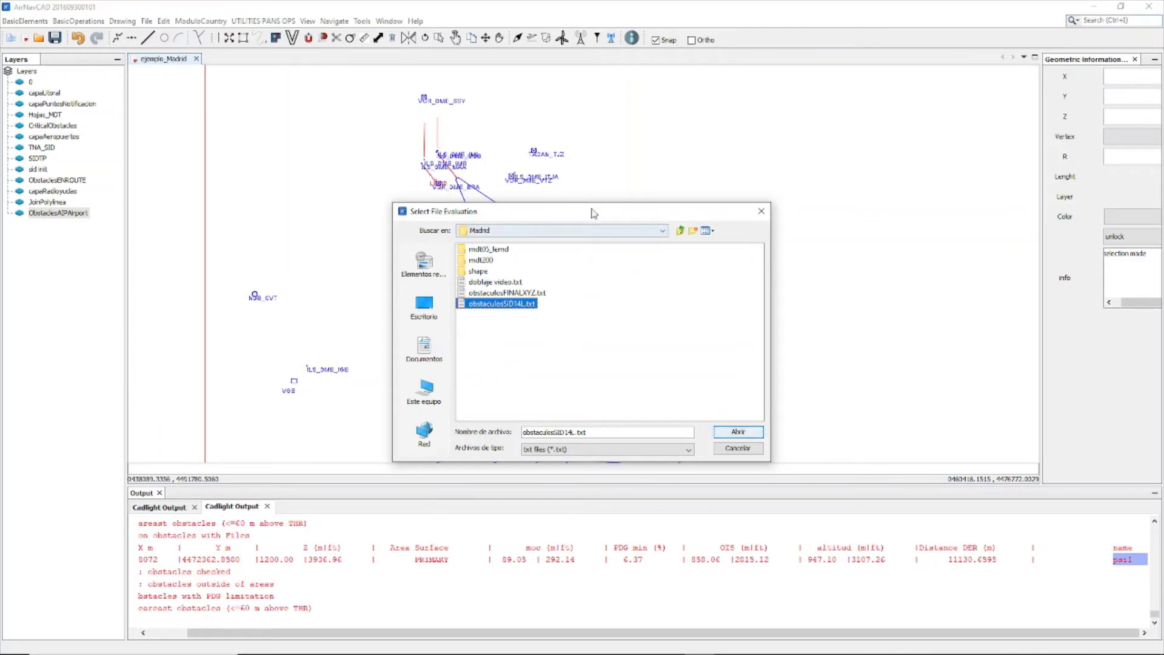
pyautogui.moveTo(593, 212); pyautogui.dragTo(796, 152)
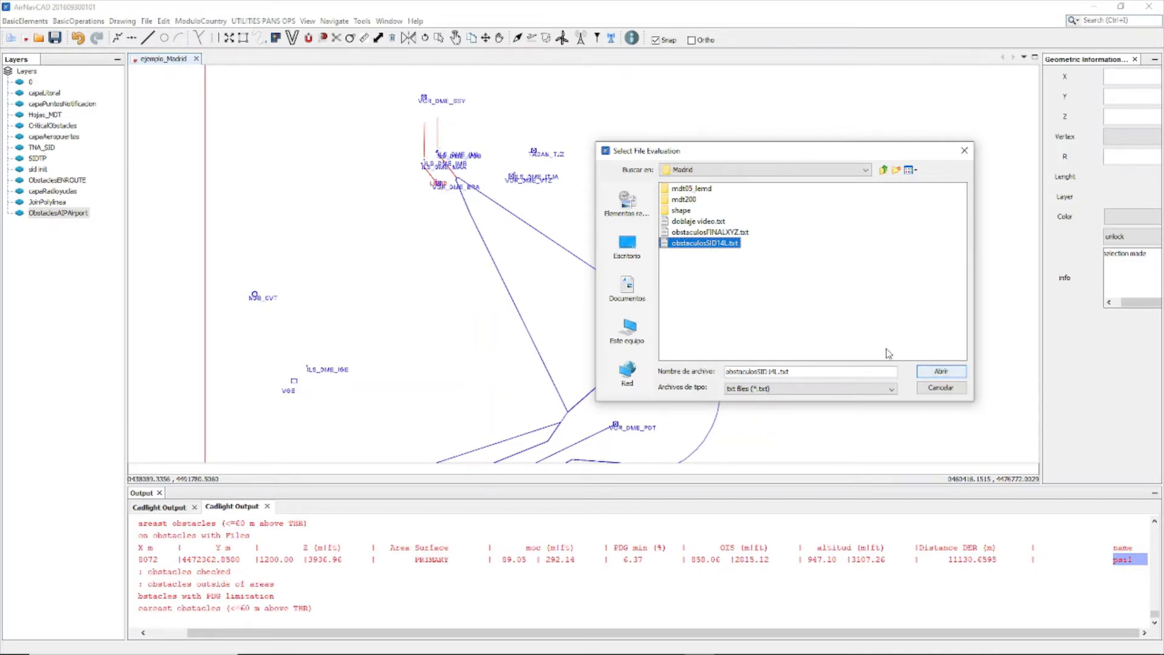
pyautogui.click(940, 372)
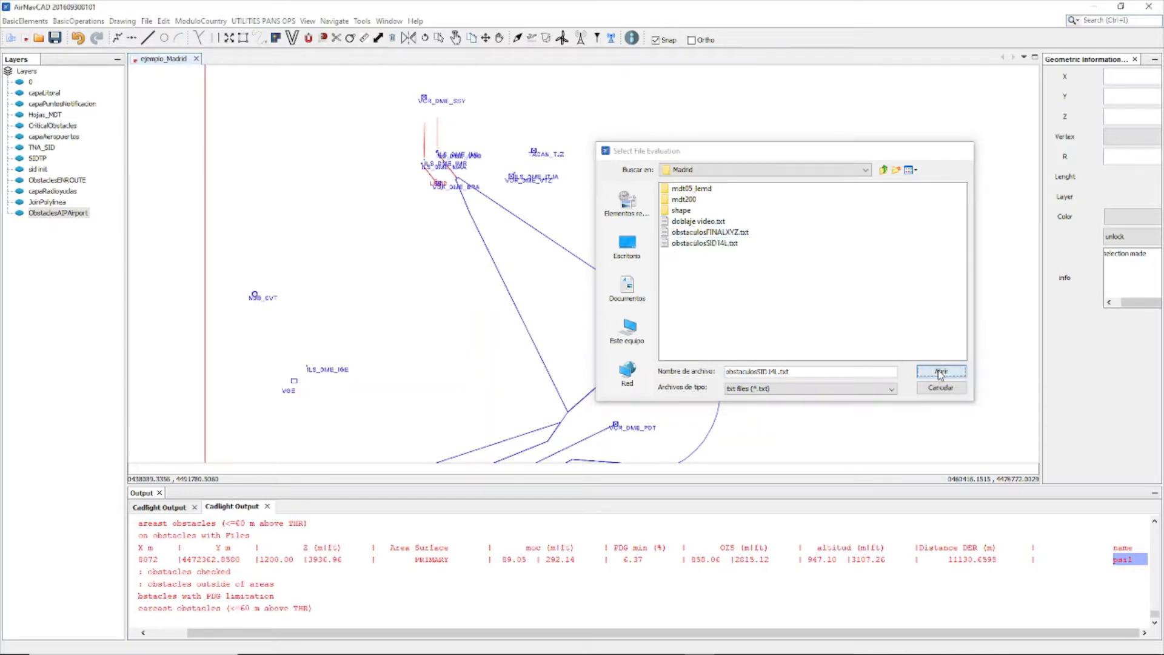
# Examine the name, type and altitude label of the obstacle marked in red within the initial departure area.
pyautogui.scroll(-2, 661, 156)
pyautogui.scroll(3, 612, 274)
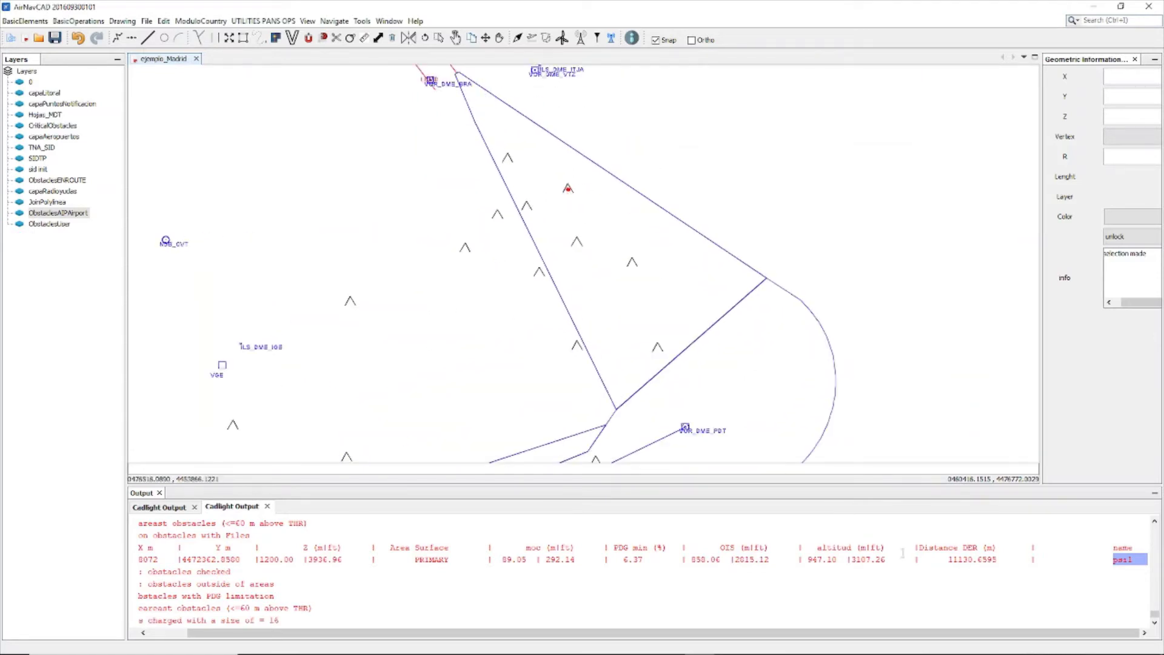
pyautogui.scroll(5, 574, 195)
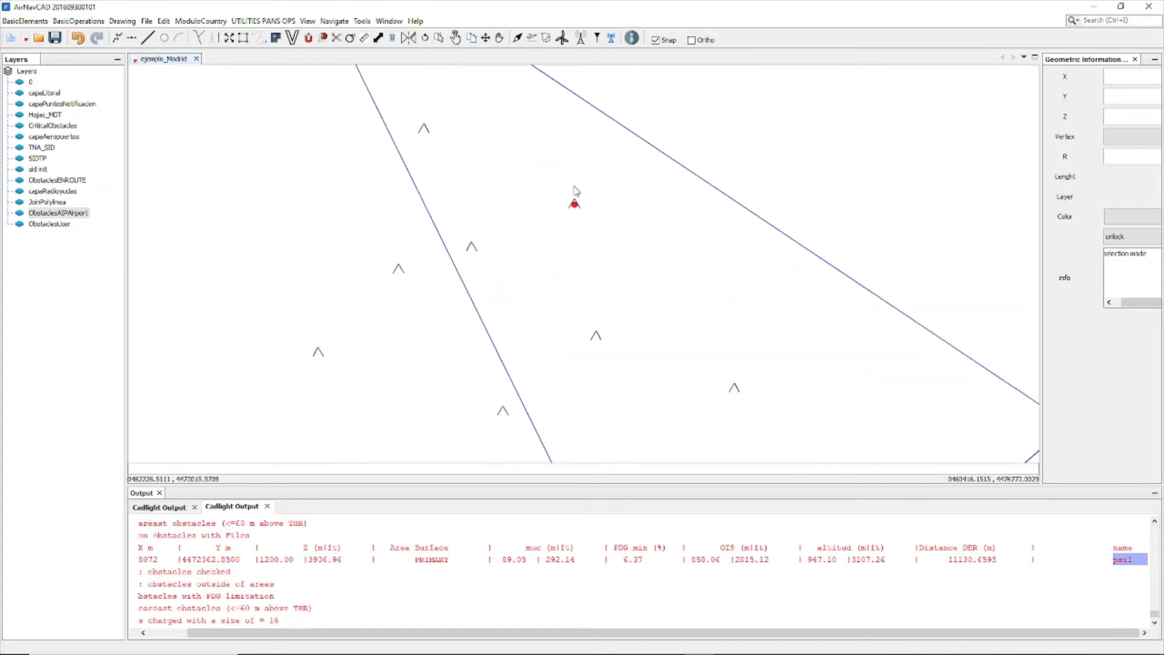
pyautogui.scroll(5, 562, 232)
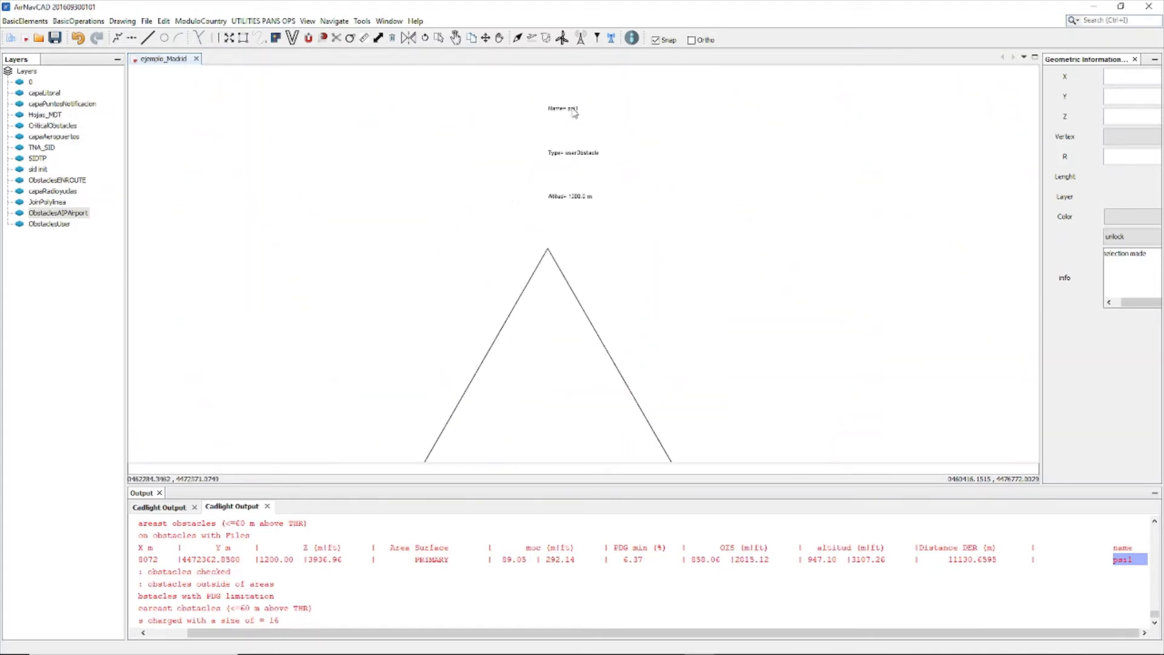
pyautogui.scroll(-1, 553, 190)
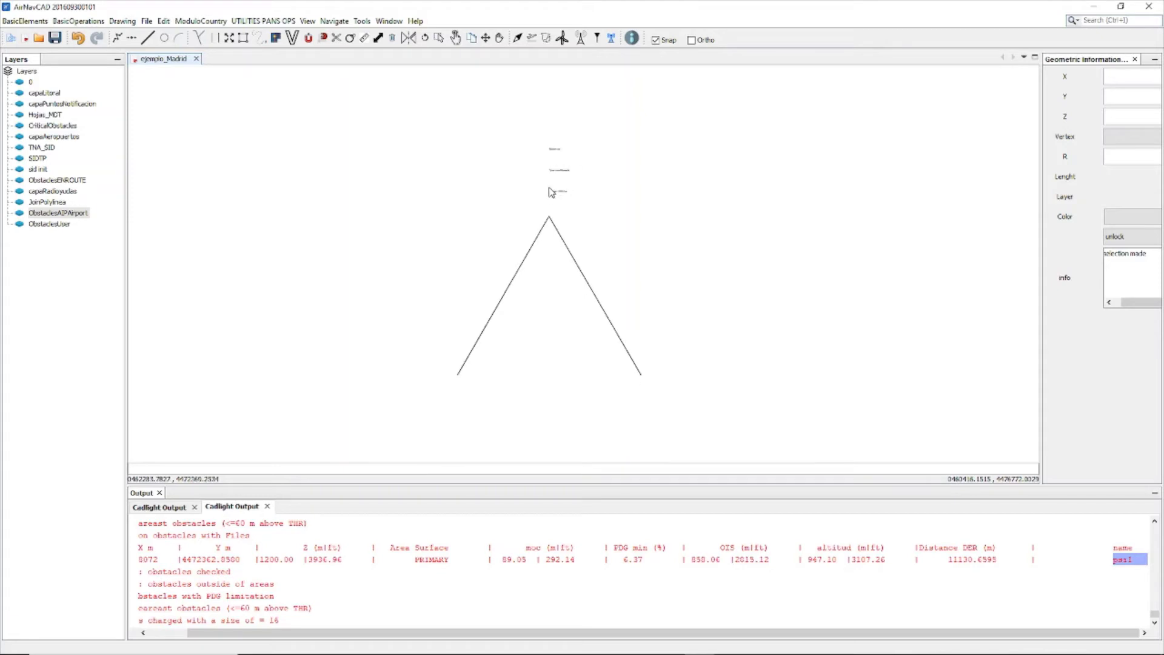
pyautogui.scroll(1, 555, 194)
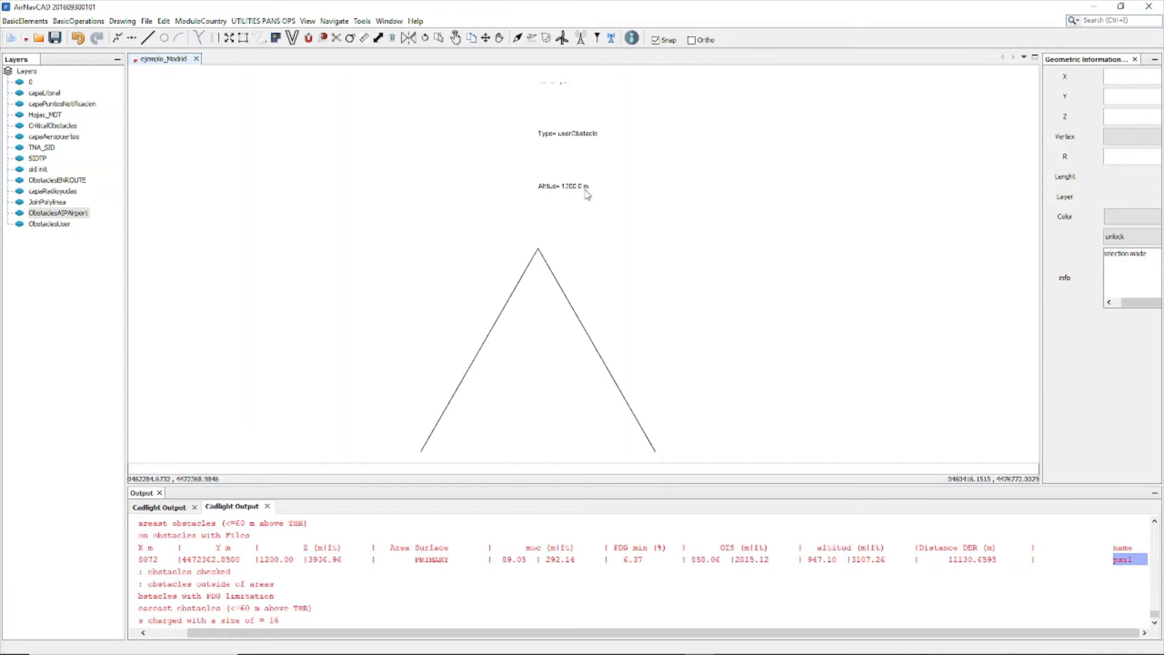
pyautogui.scroll(-3, 543, 202)
pyautogui.click(543, 213)
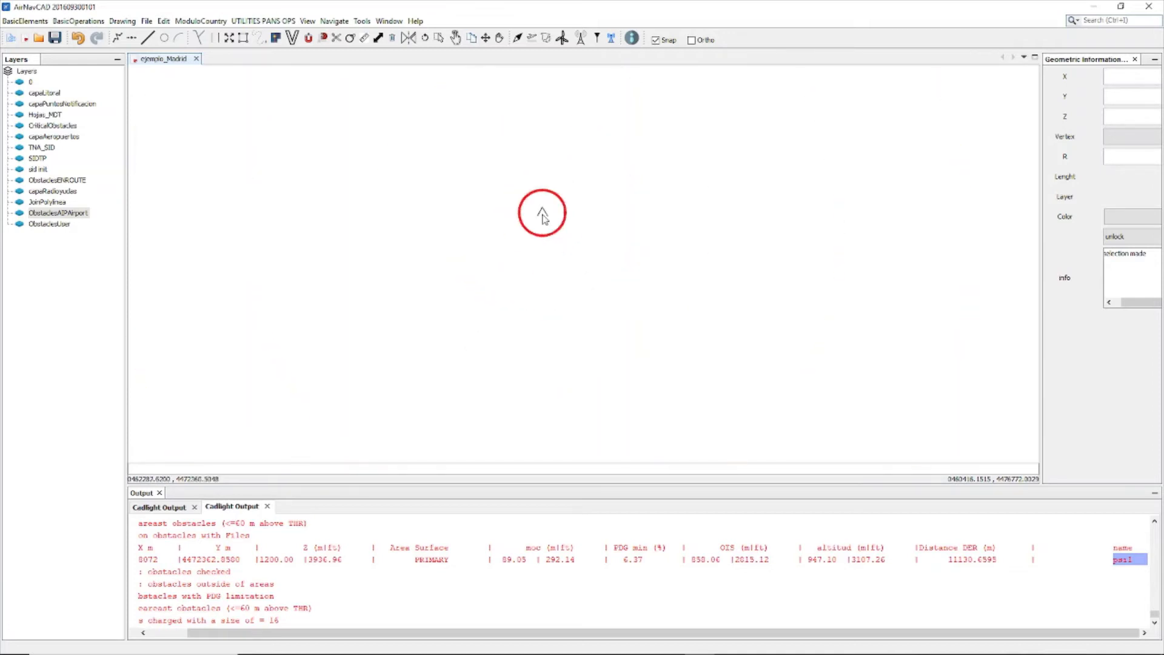
pyautogui.scroll(3, 543, 214)
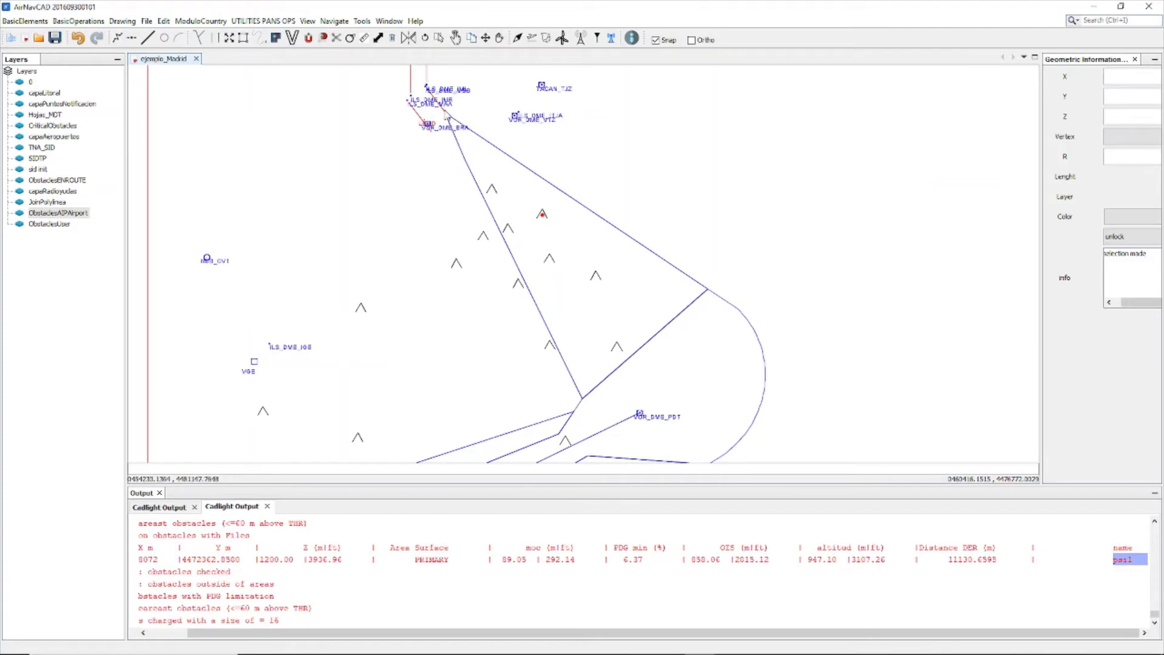
# Inspect the THR32R end of the departure area and highlight the DER elevation in feet in the evaluation results.
pyautogui.scroll(5, 448, 115)
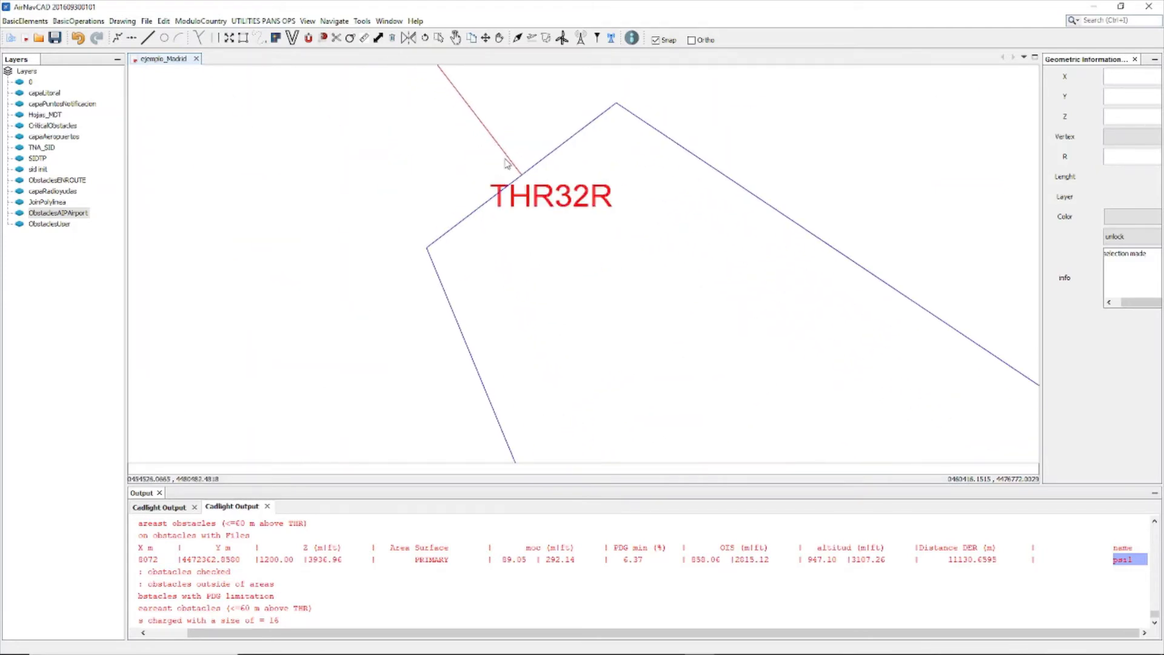
pyautogui.scroll(2, 507, 163)
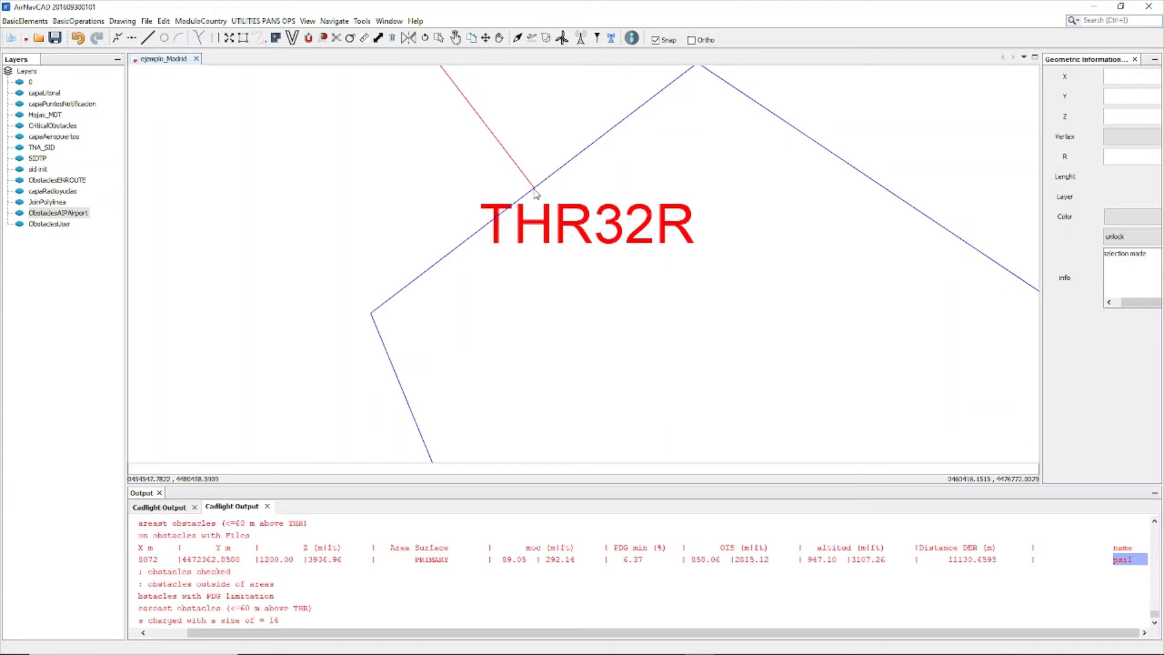
pyautogui.scroll(1, 252, 581)
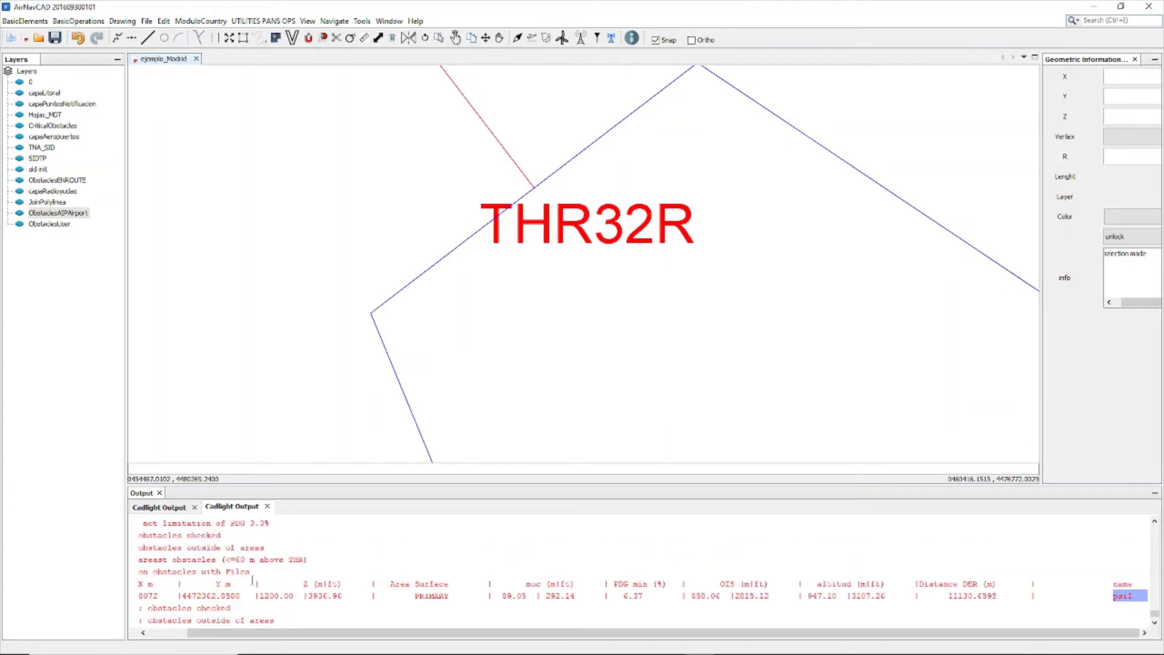
pyautogui.scroll(1, 253, 578)
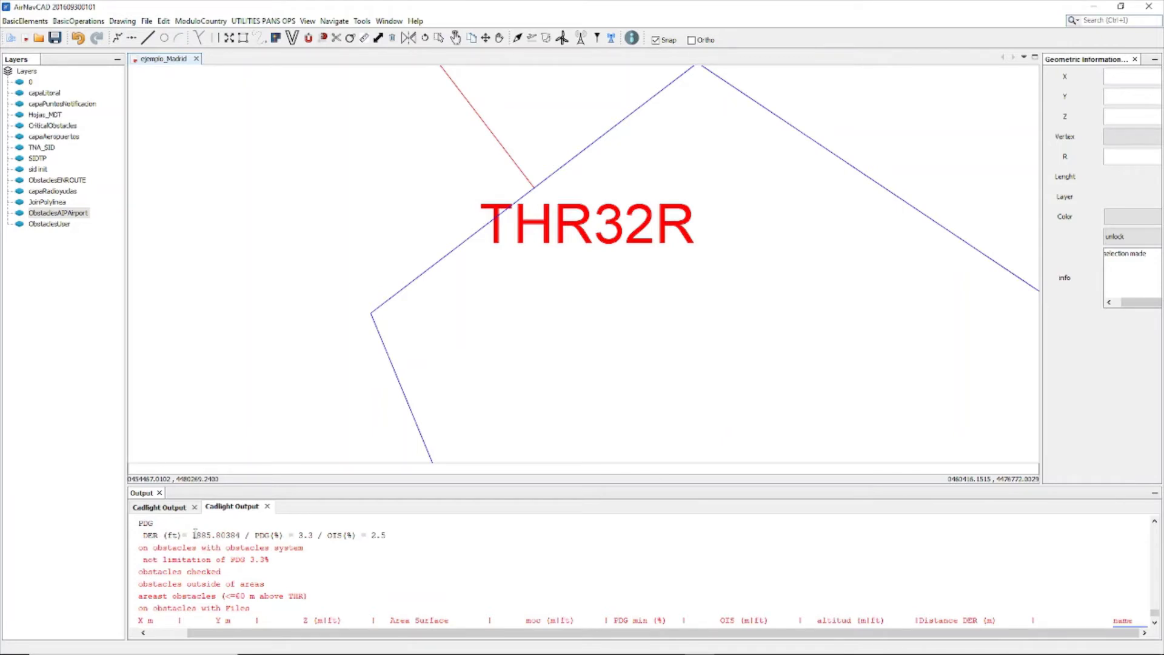
pyautogui.moveTo(193, 536); pyautogui.dragTo(241, 534)
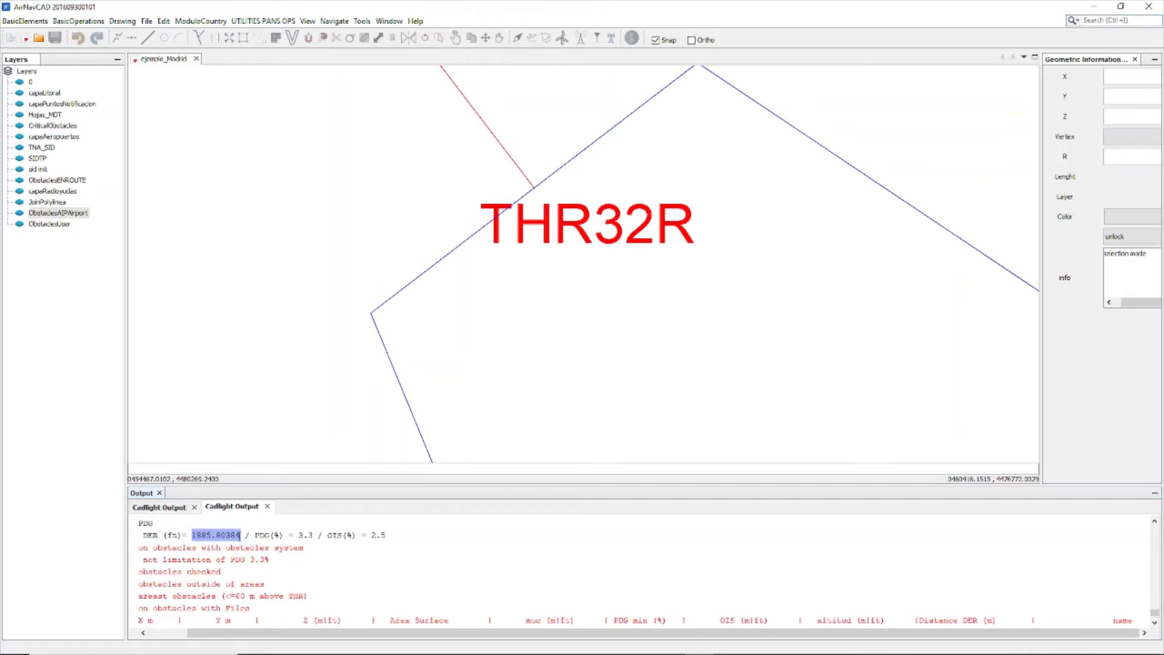
# Switch to the Calculator and convert the DER elevation to metres by computing 1885 × 0.3048.
pyautogui.moveTo(364, 650)
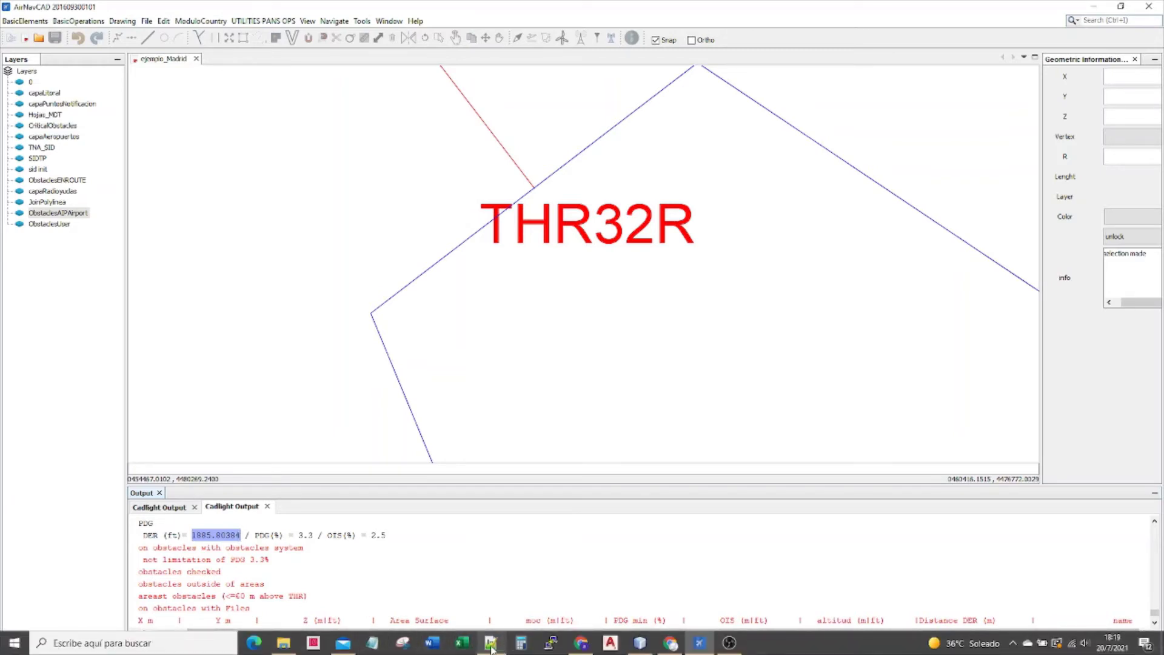
pyautogui.click(521, 644)
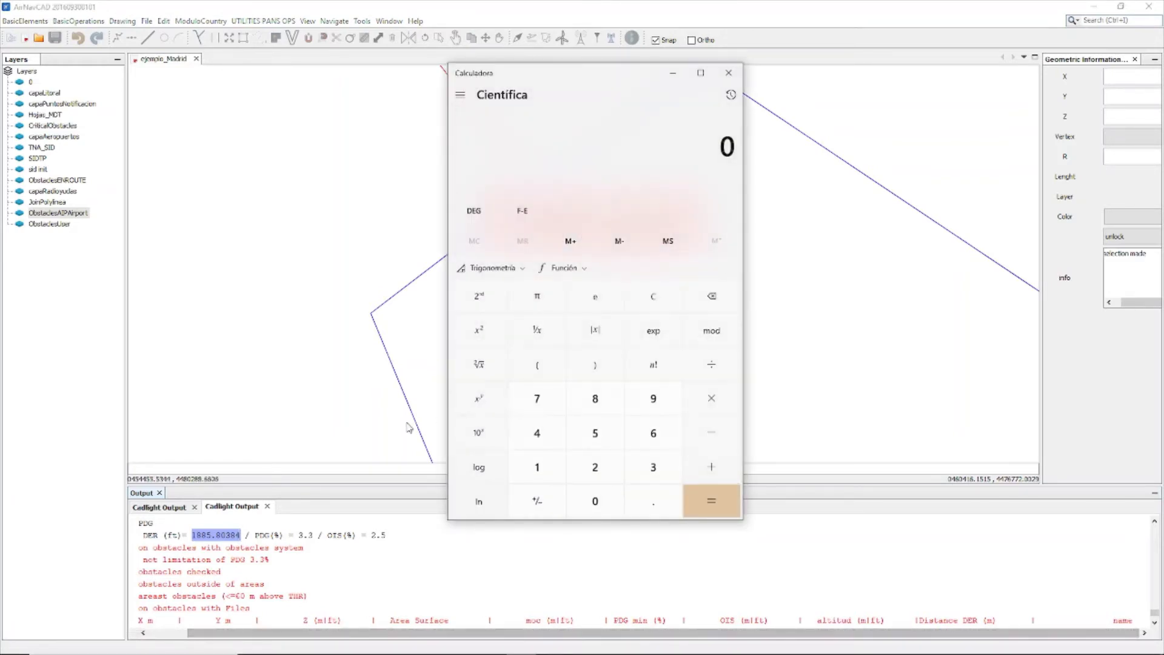
pyautogui.write('188')
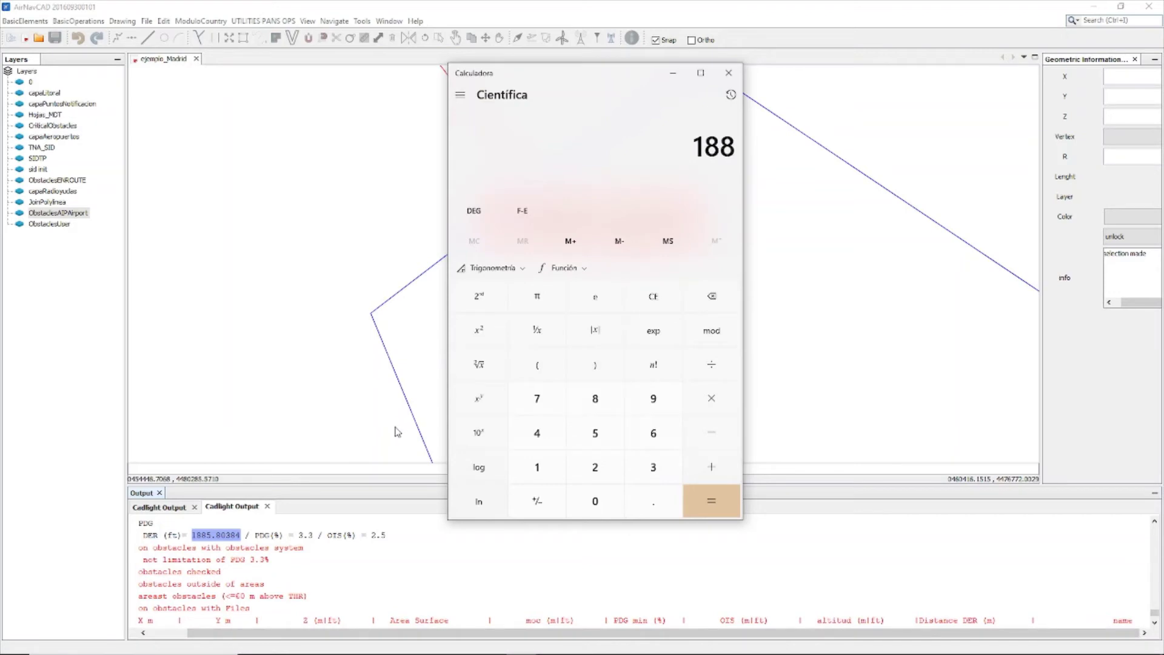
pyautogui.write('5 × ')
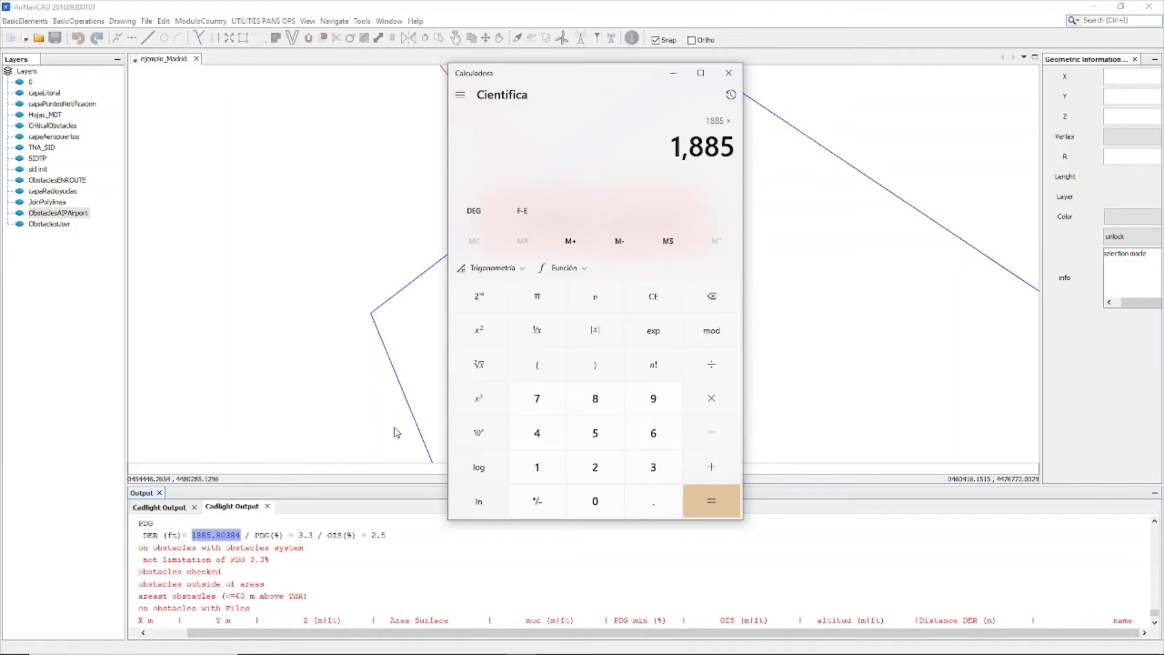
pyautogui.write('0.3048')
pyautogui.press('Return')
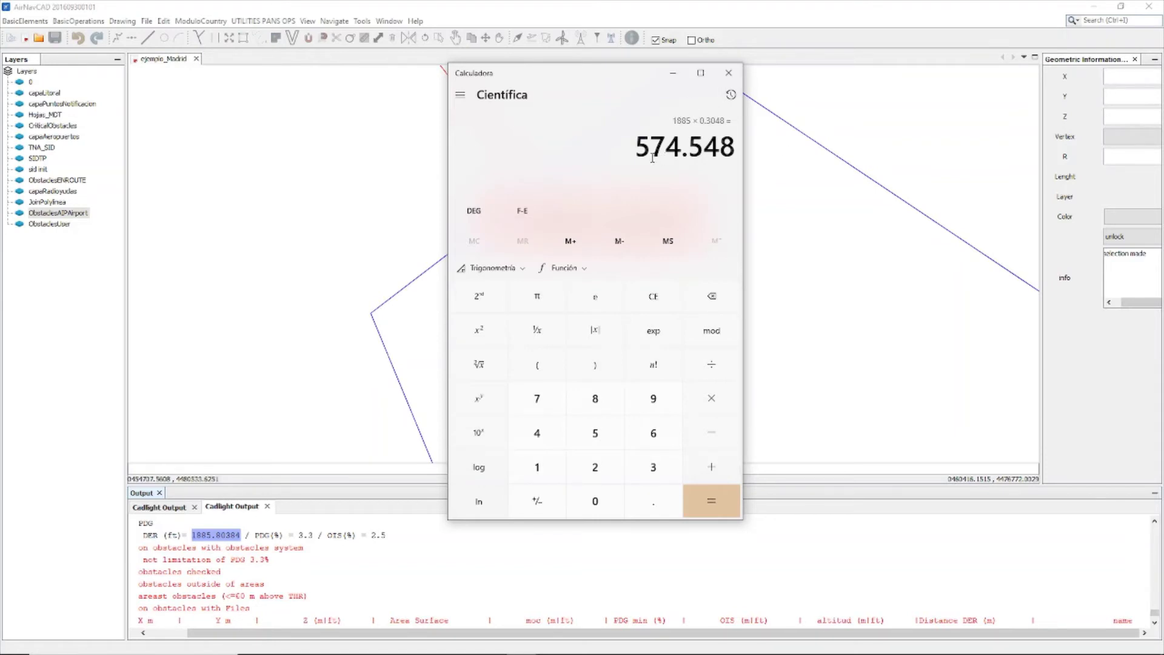
pyautogui.click(728, 72)
# Review the whole departure area and highlight the PDG limitation result for the system obstacles in the output.
pyautogui.scroll(-4, 516, 167)
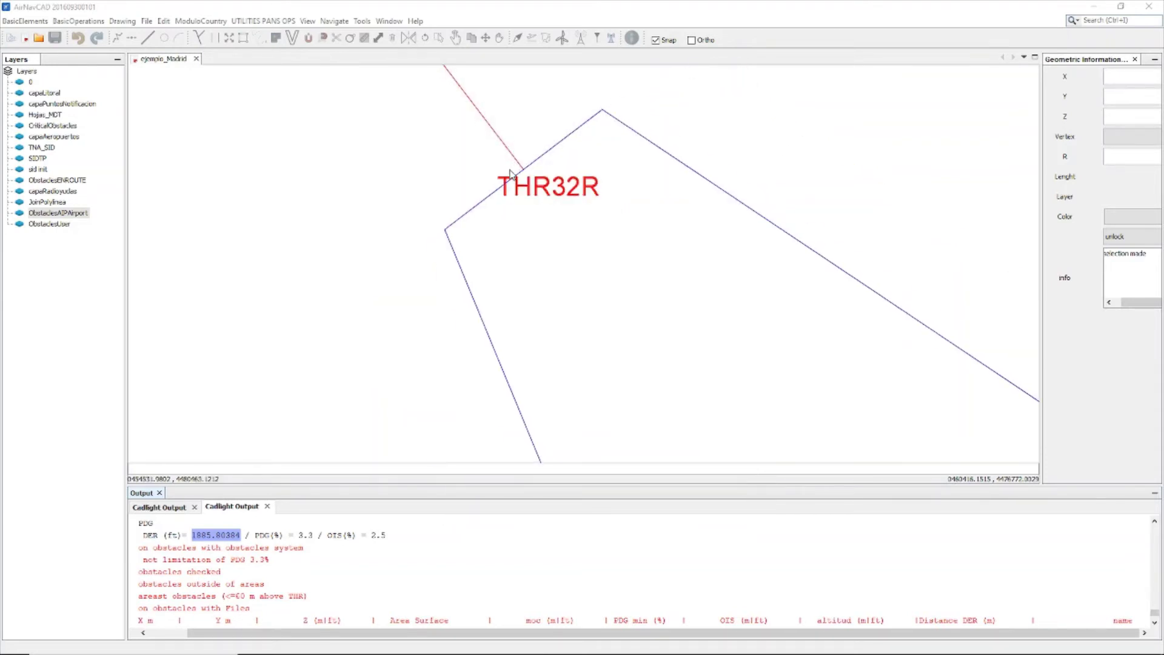
pyautogui.scroll(-2, 514, 165)
pyautogui.scroll(-3, 508, 158)
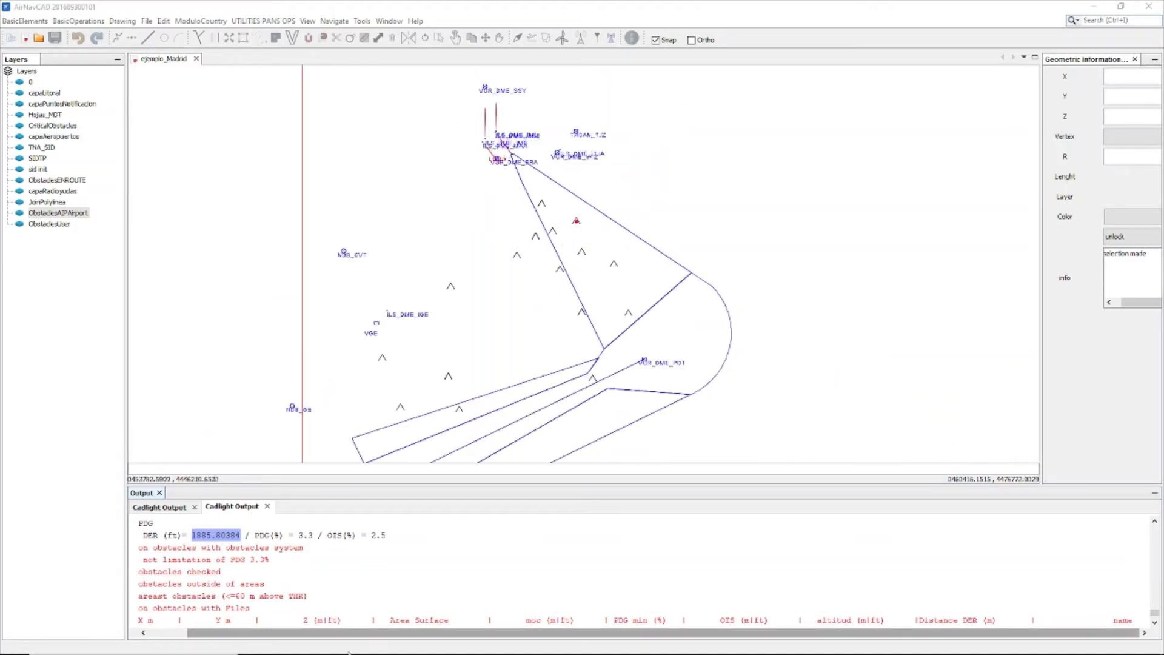
pyautogui.scroll(-3, 316, 538)
pyautogui.scroll(2, 314, 541)
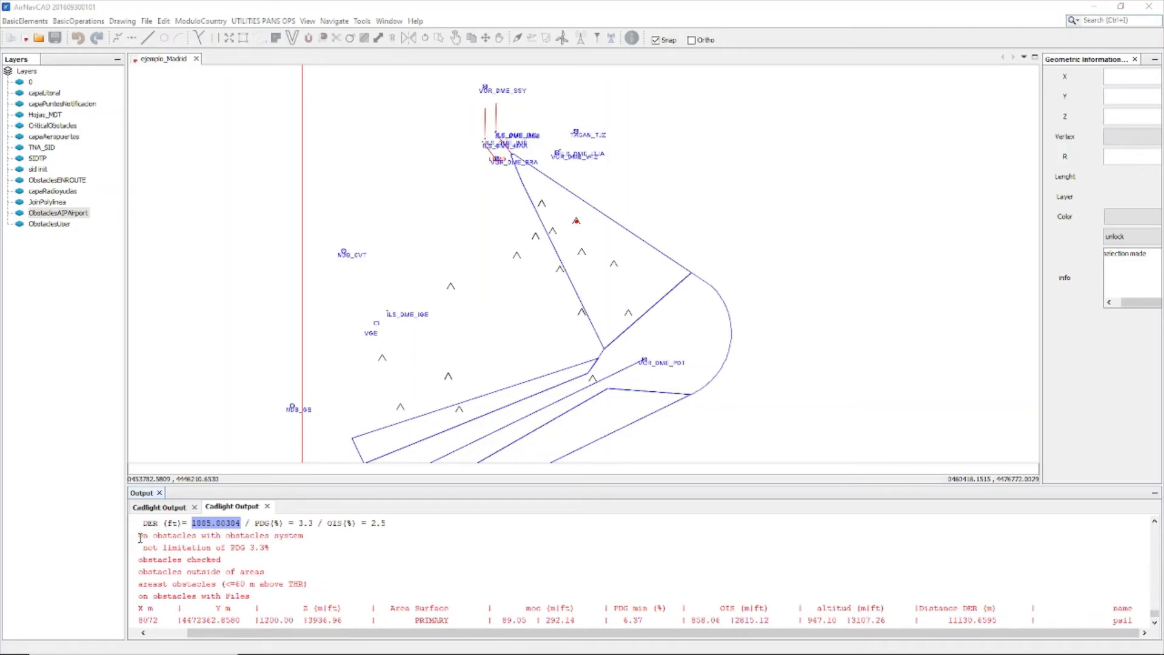
pyautogui.moveTo(140, 538); pyautogui.dragTo(290, 547)
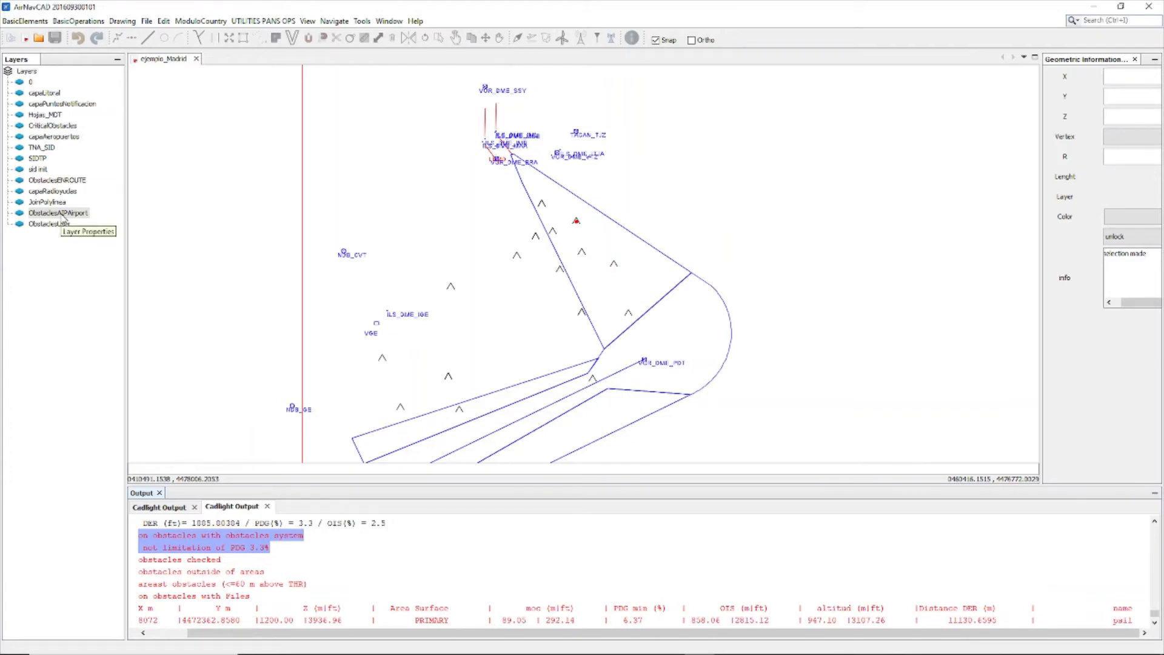
# Make the ObstaclesENROUTE layer visible.
pyautogui.doubleClick(51, 182)
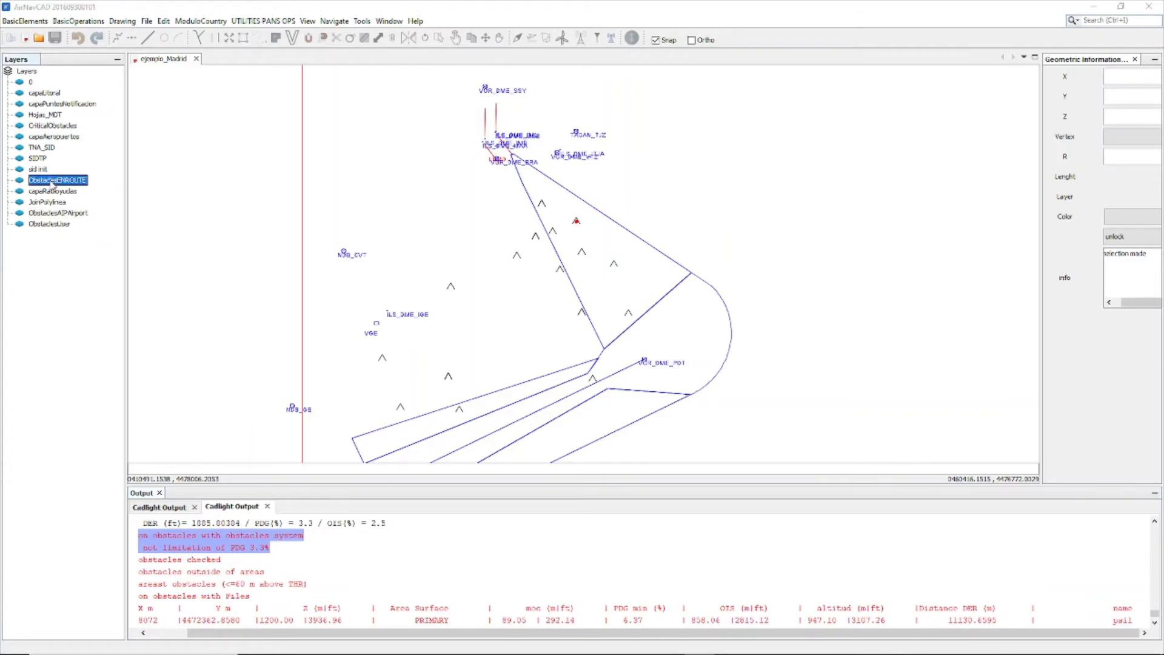
pyautogui.click(587, 210)
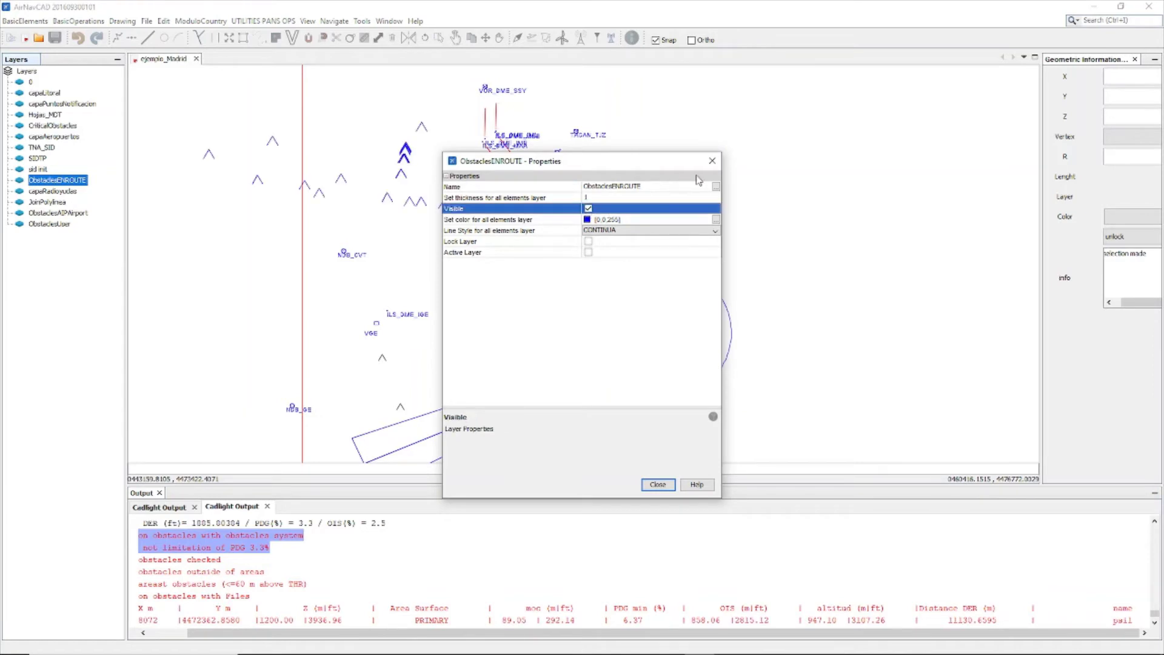
pyautogui.click(712, 160)
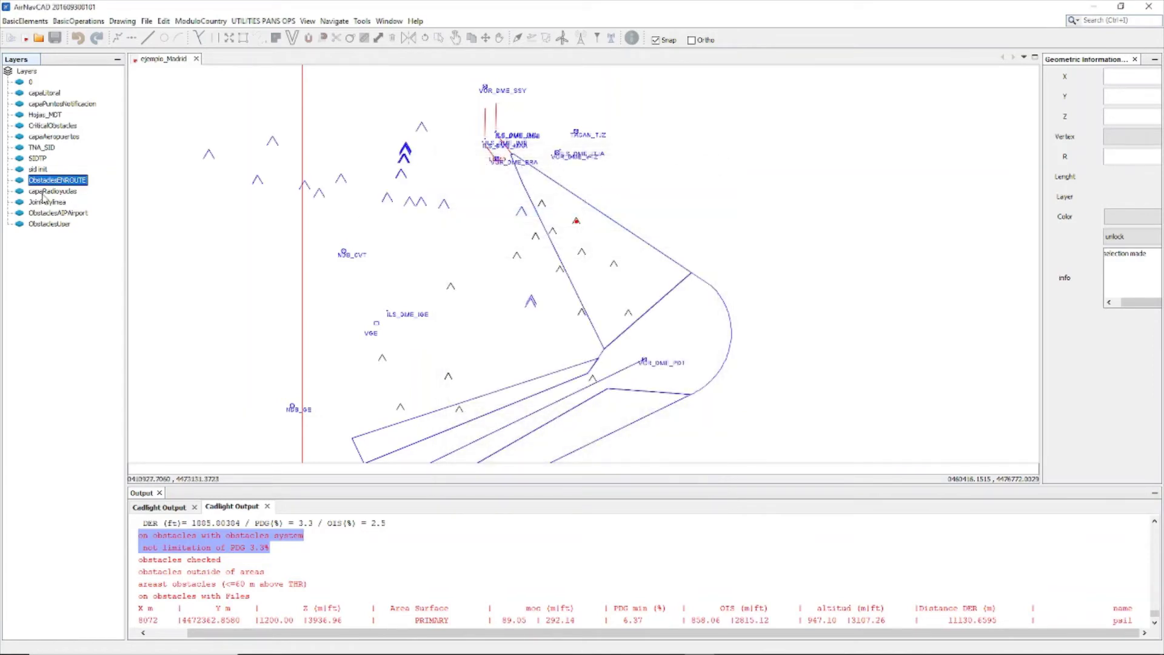
# Hide the ObstaclesUser layer and inspect the en-route obstacles around the departure area.
pyautogui.doubleClick(49, 224)
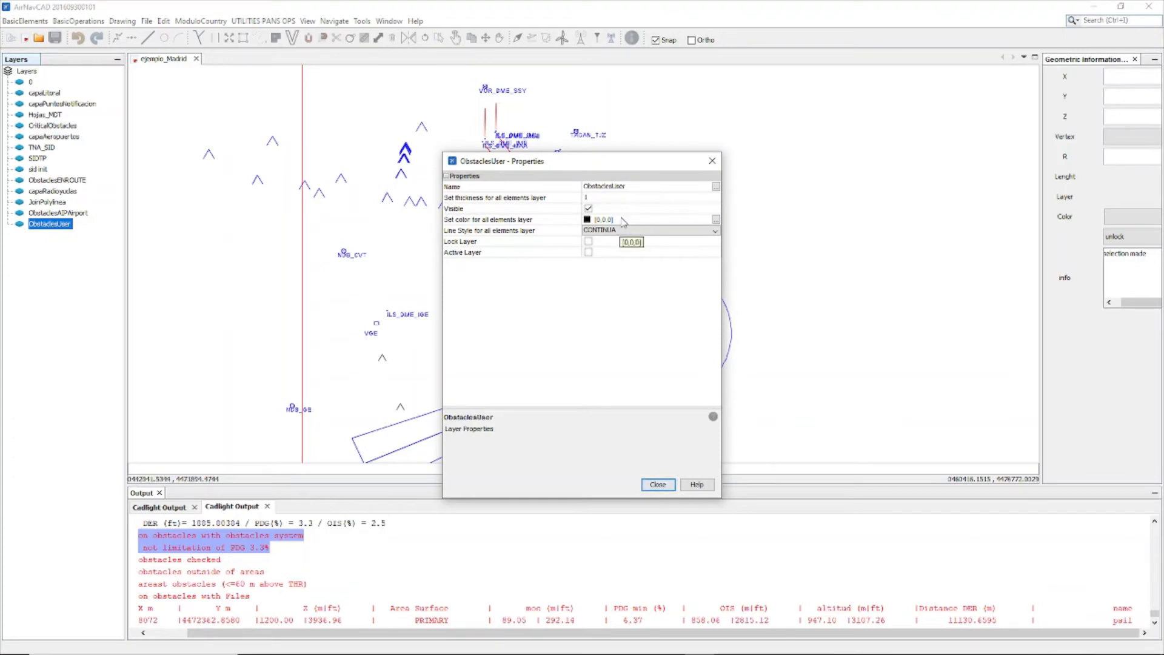
pyautogui.click(588, 209)
pyautogui.click(712, 161)
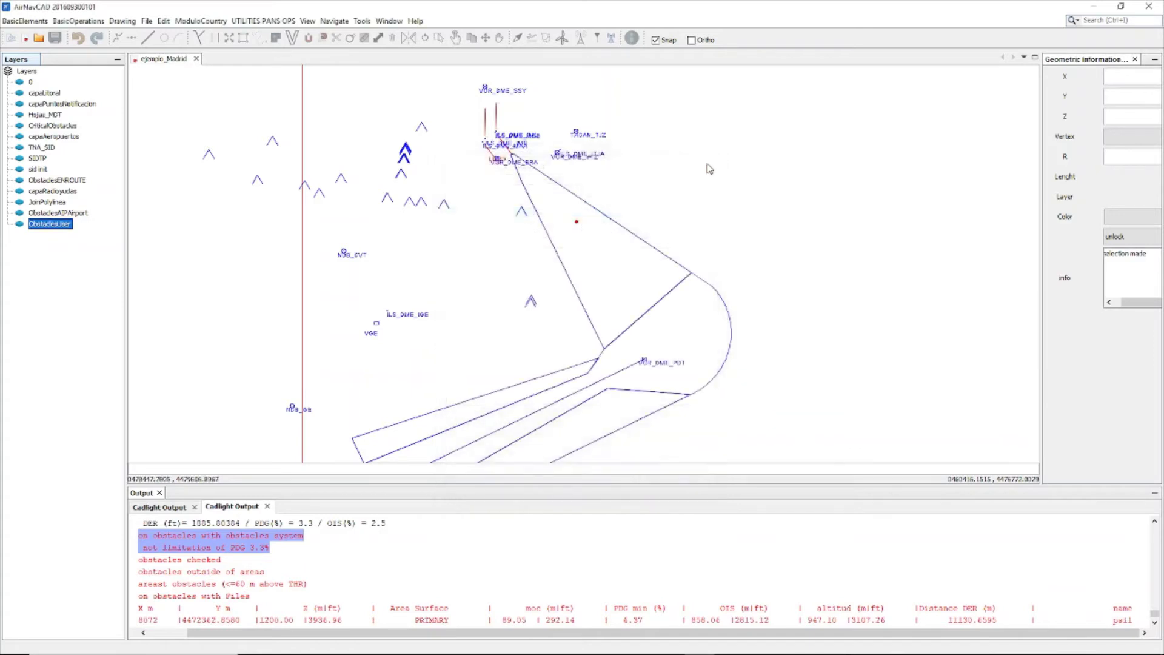
pyautogui.scroll(-1, 588, 182)
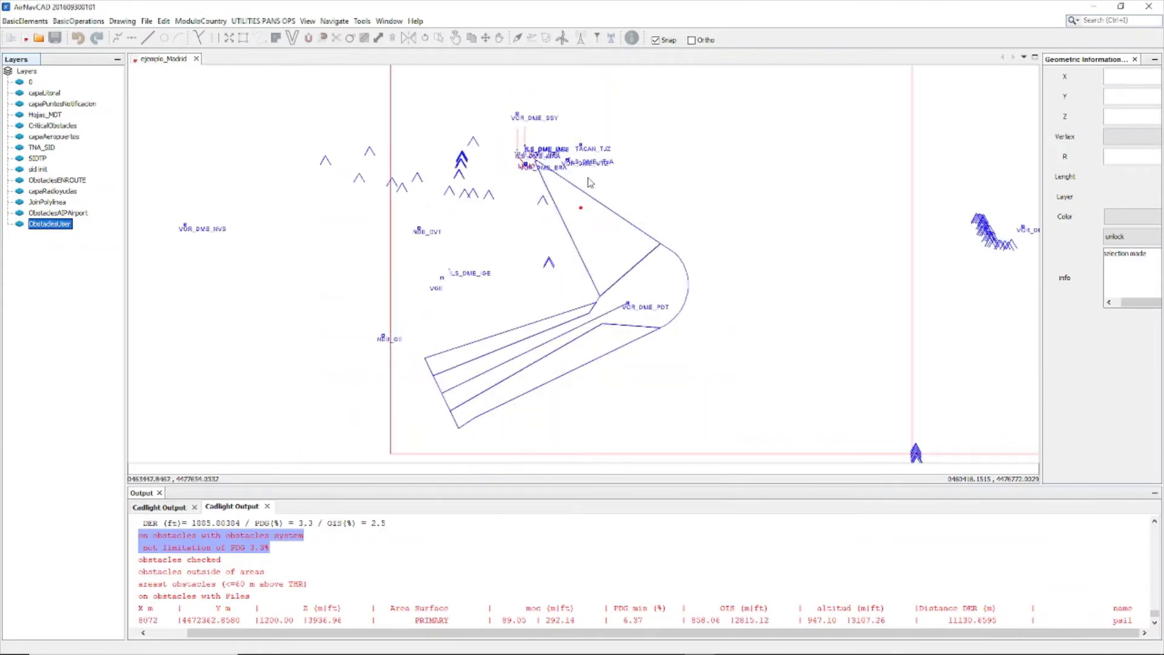
# Hide the ObstaclesENROUTE layer from the drawing.
pyautogui.scroll(2, 590, 182)
pyautogui.scroll(-2, 540, 260)
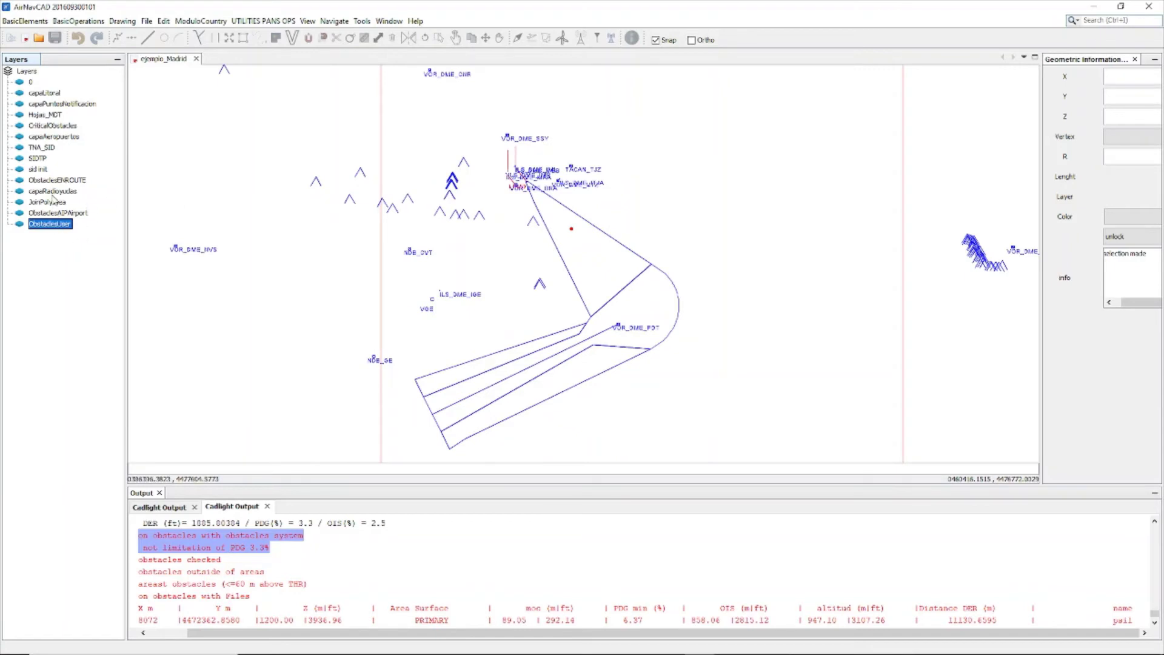
pyautogui.doubleClick(57, 180)
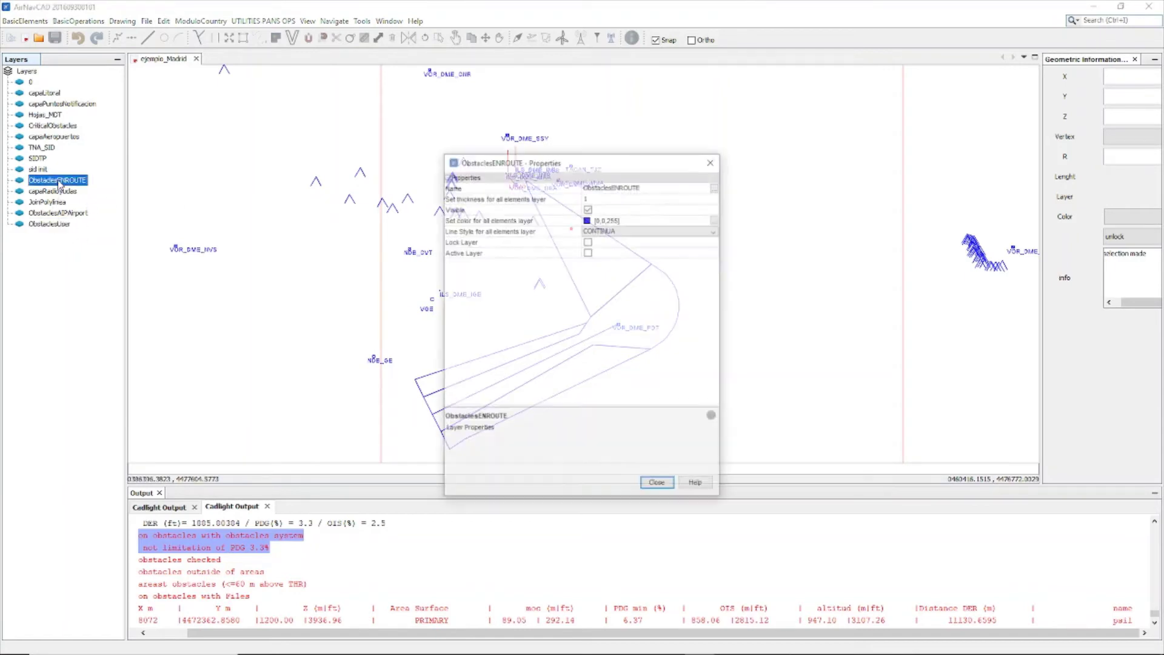
pyautogui.click(588, 209)
pyautogui.click(713, 161)
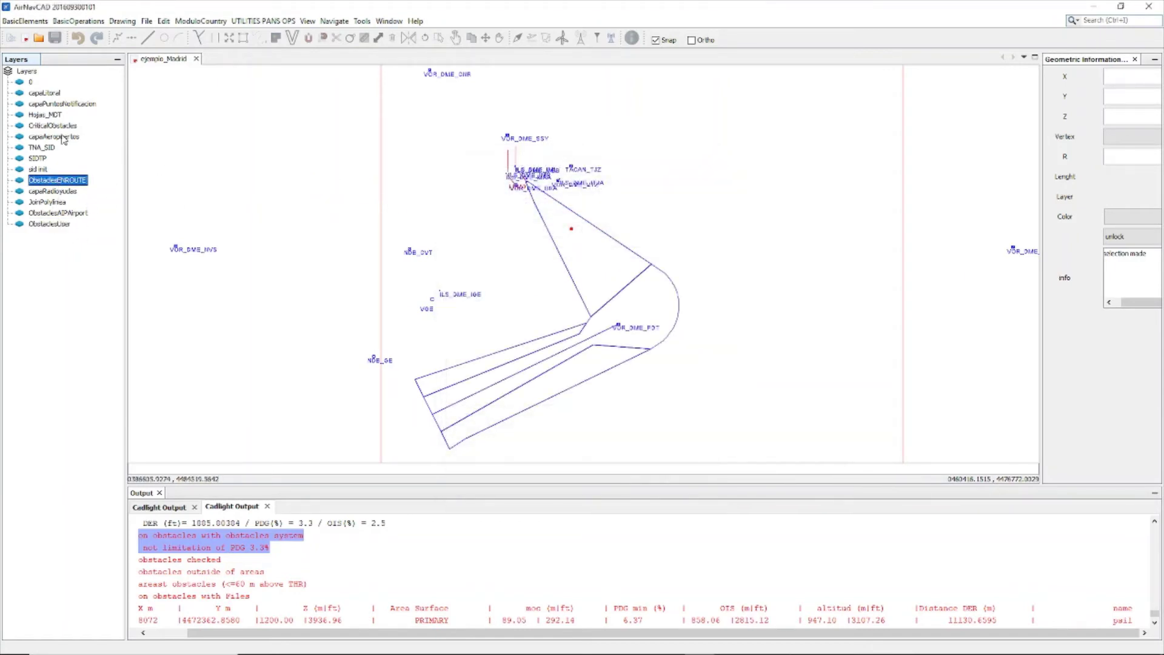
# Show the ObstaclesAIPAirport layer and review the output lines on obstacles outside the areas and nearest obstacles up to 60 m above THR.
pyautogui.doubleClick(65, 213)
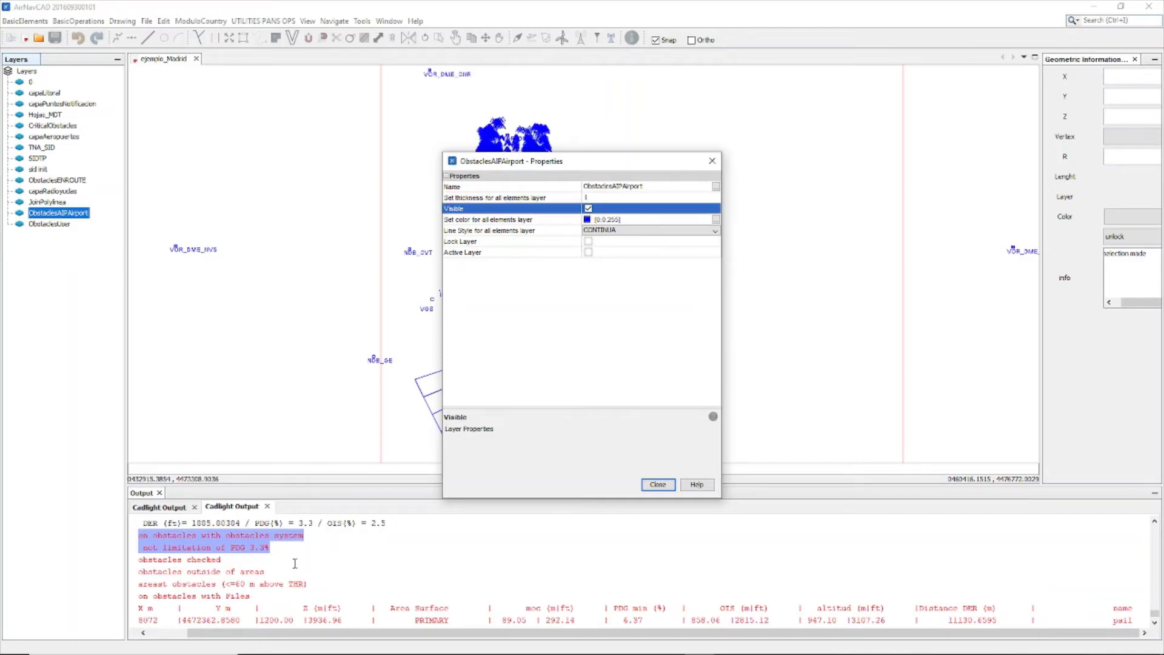
pyautogui.click(713, 161)
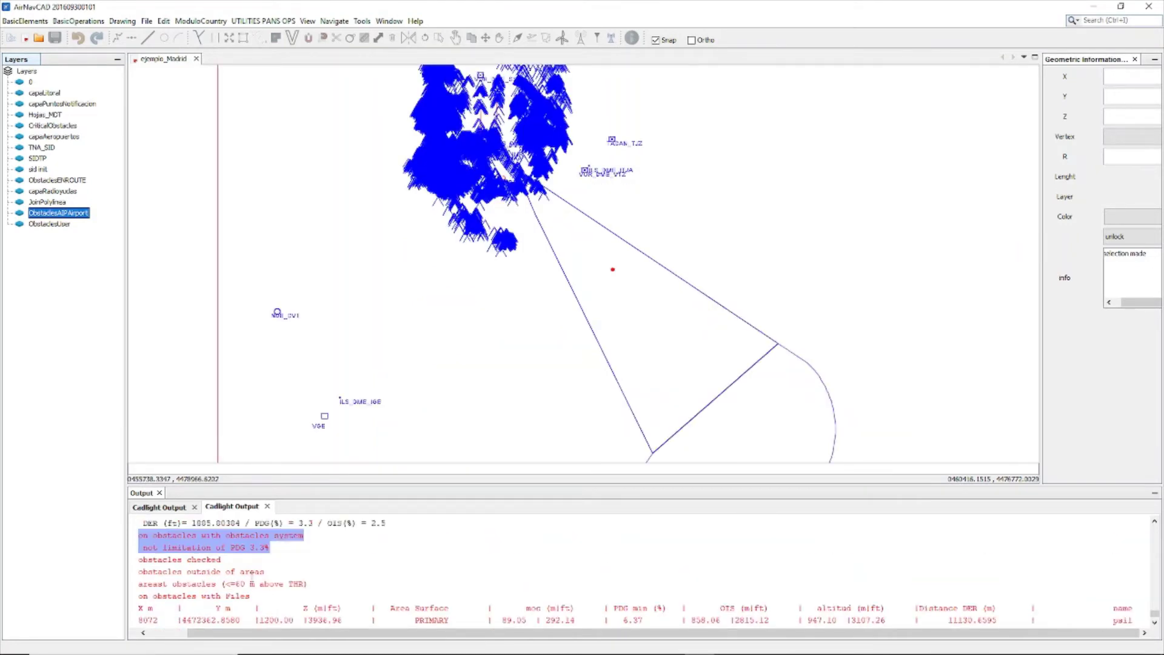
pyautogui.moveTo(141, 572); pyautogui.dragTo(316, 590)
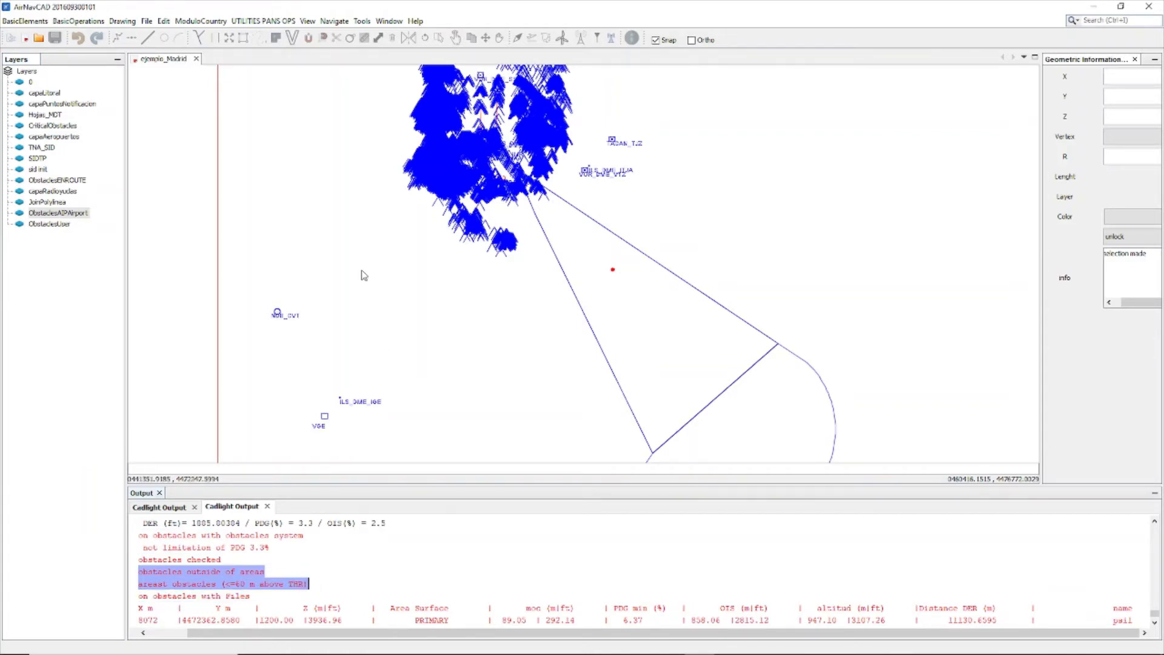
pyautogui.scroll(-1, 364, 273)
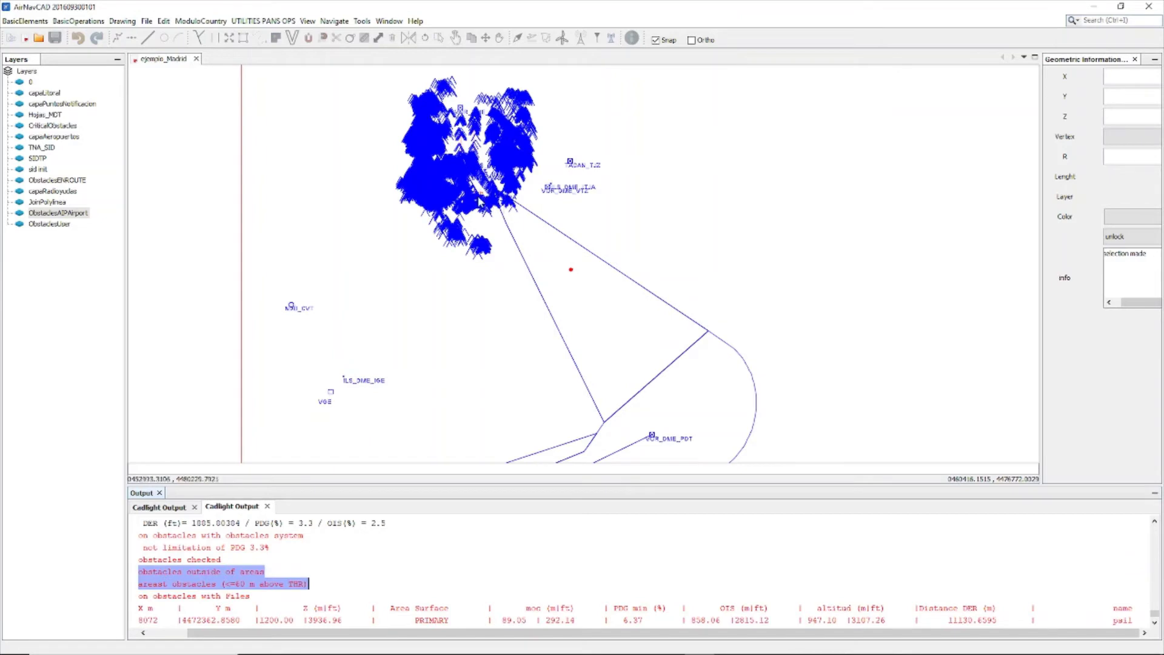
pyautogui.click(139, 535)
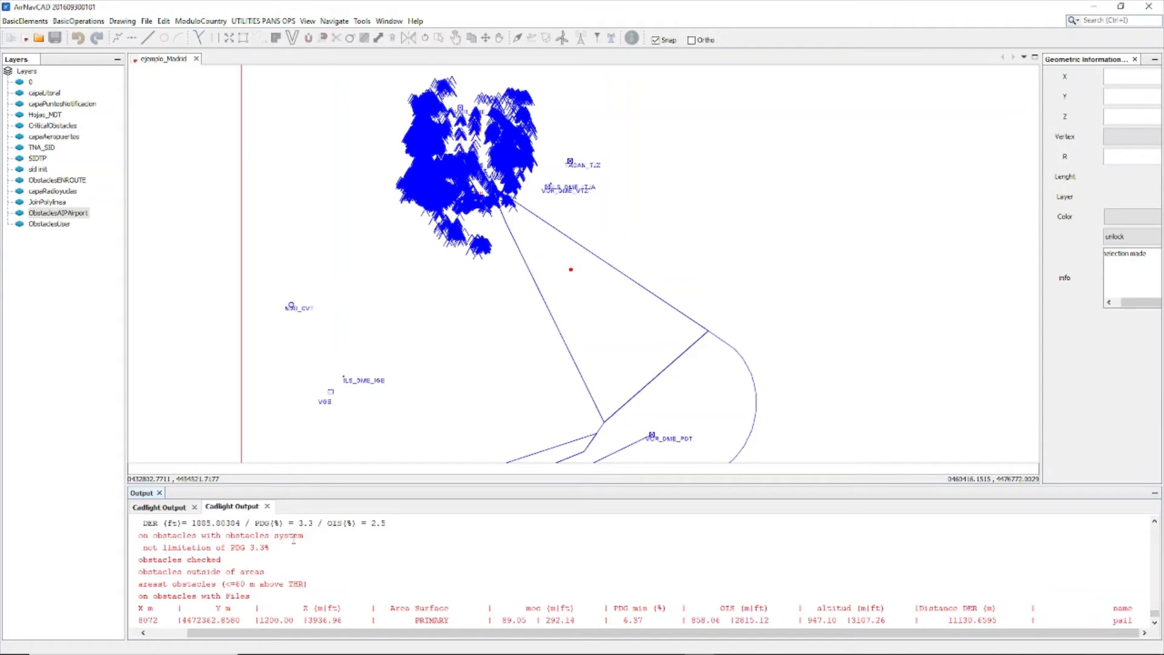
pyautogui.scroll(-2, 182, 578)
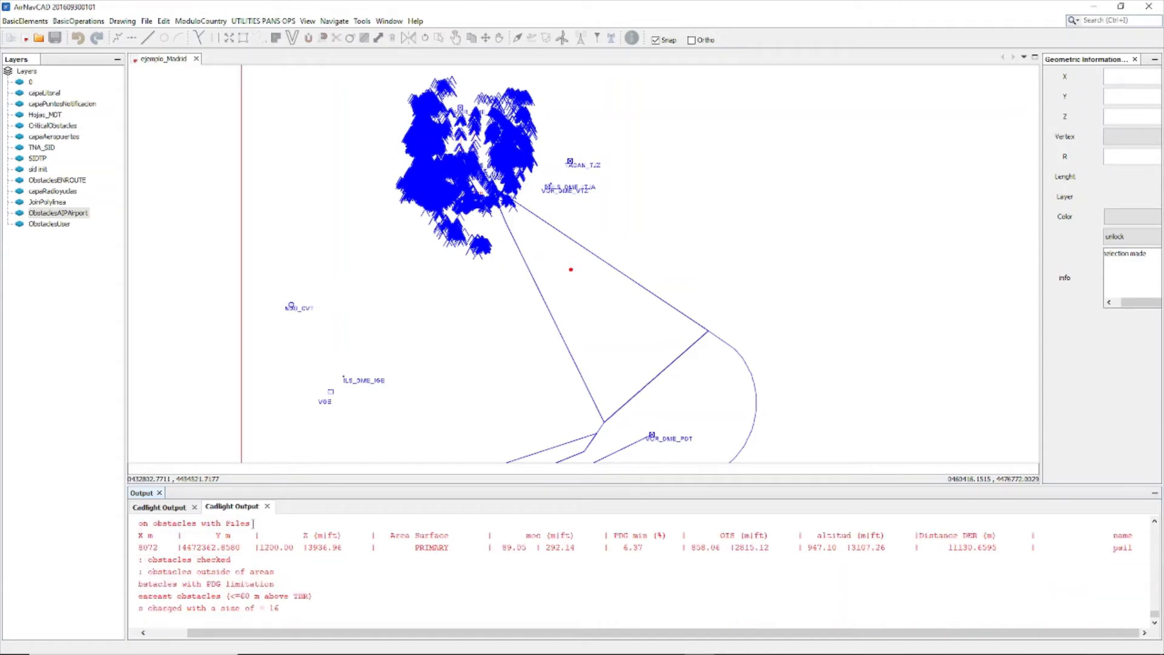
pyautogui.scroll(1, 220, 535)
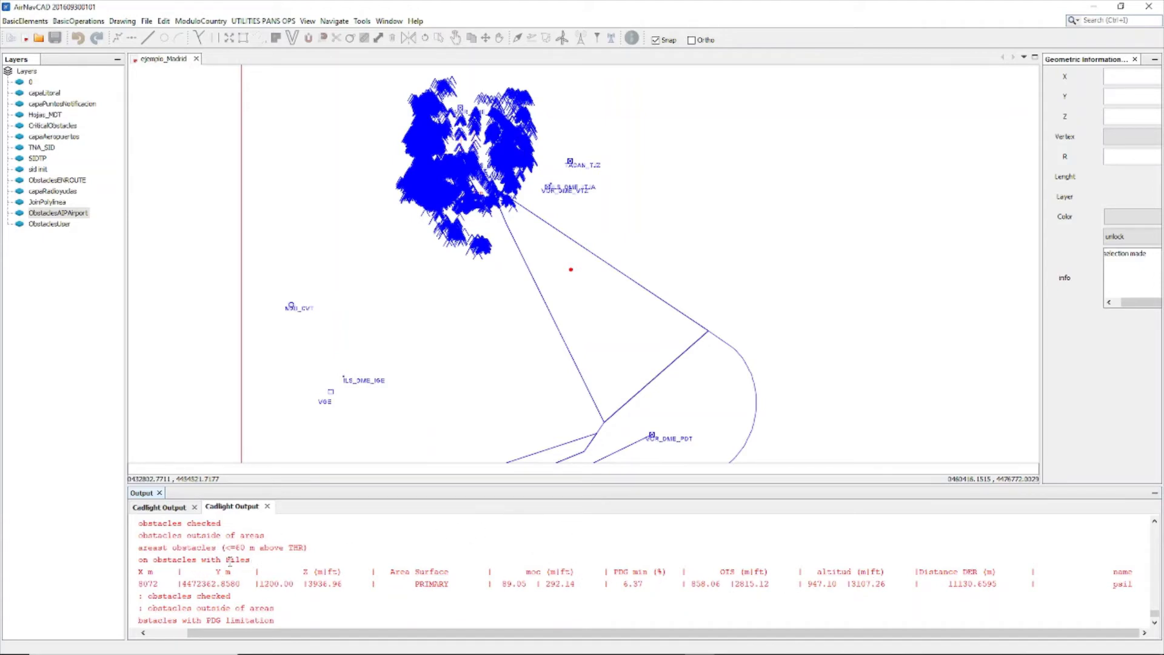
# Hide the ObstaclesAIPAirport layer again.
pyautogui.doubleClick(57, 212)
pyautogui.click(588, 208)
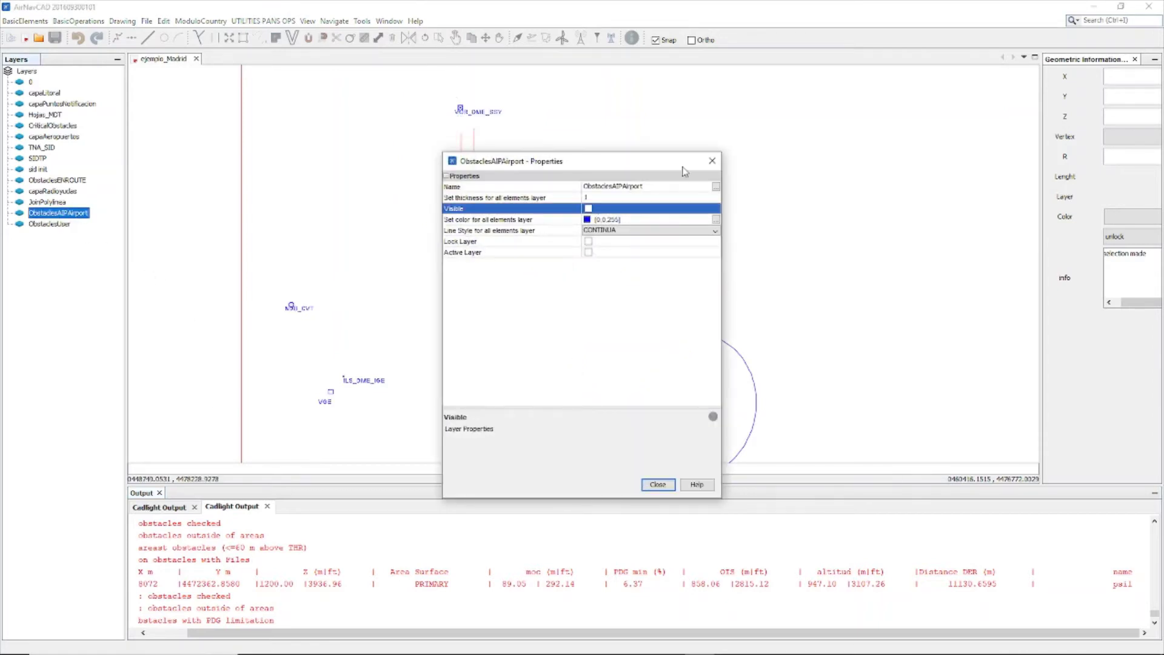
pyautogui.click(719, 164)
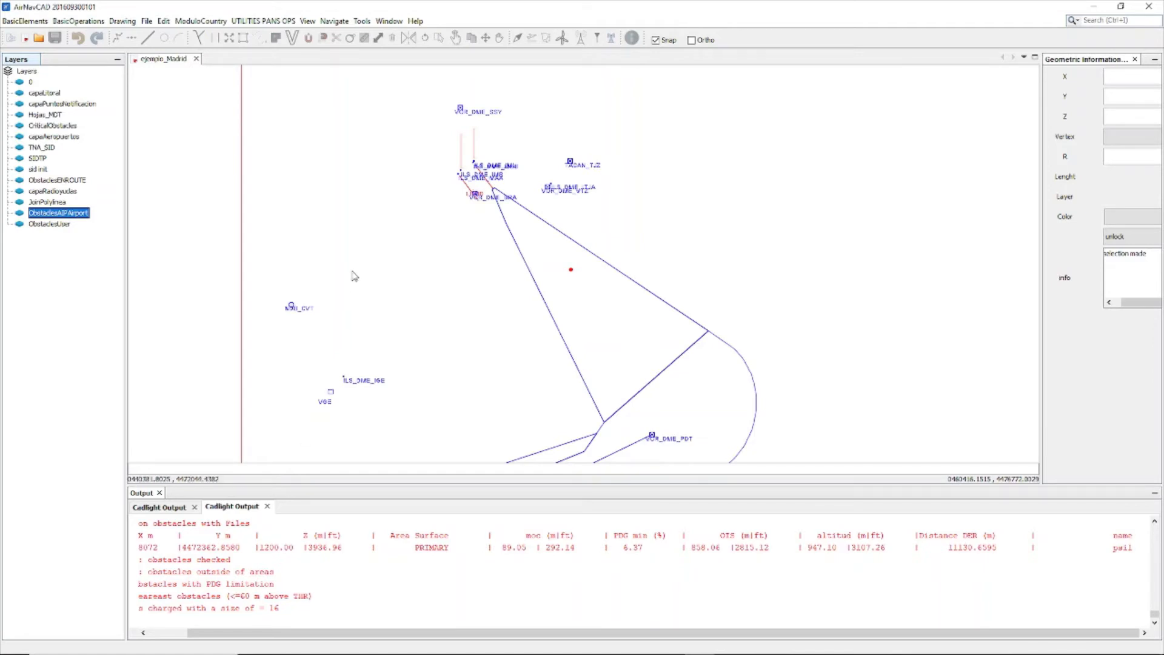
pyautogui.scroll(-2, 351, 270)
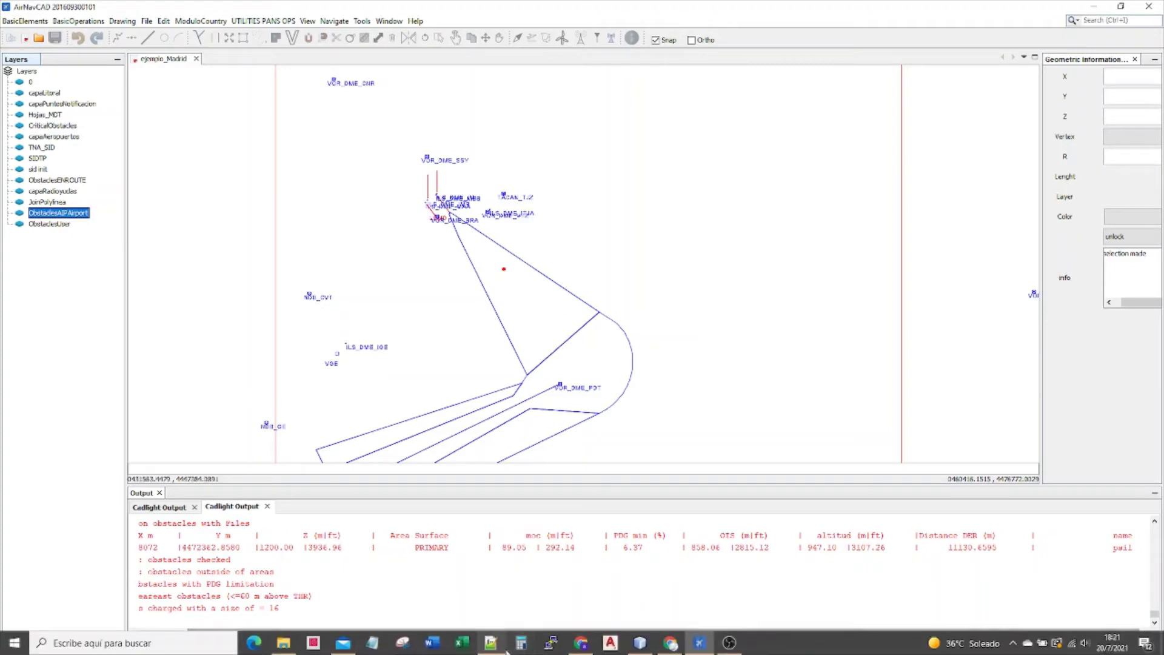
# Switch to Notepad++ and highlight the psi1 obstacle's name in obstaculosSID14L.txt, then return to AirNavCAD.
pyautogui.click(490, 646)
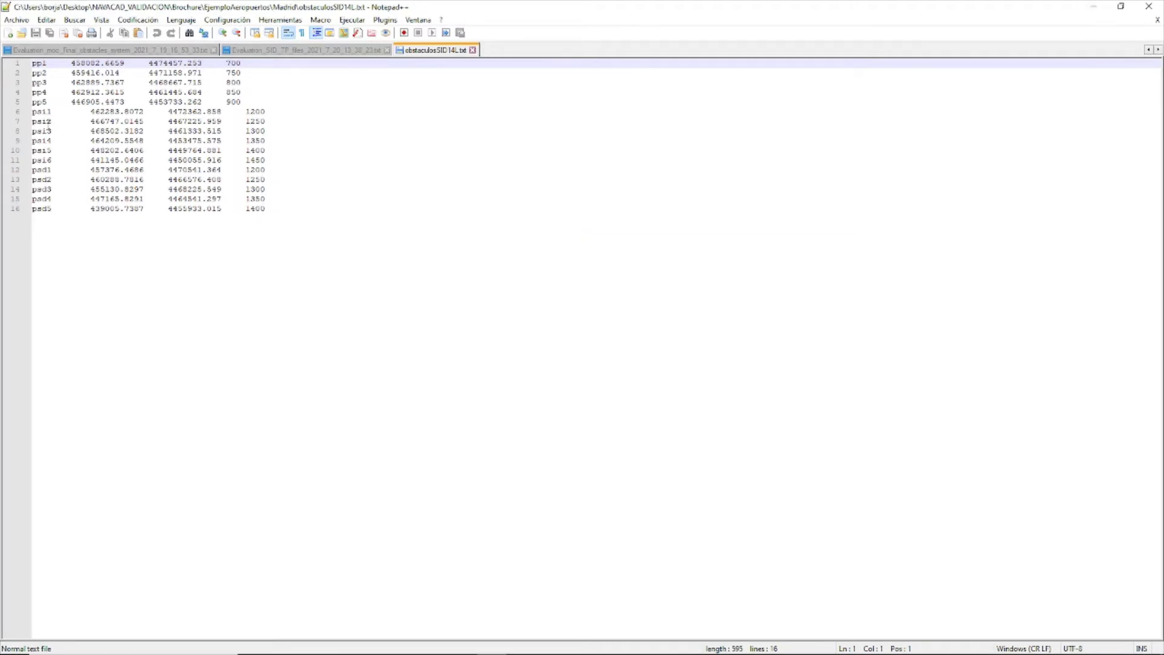
pyautogui.click(55, 112)
pyautogui.moveTo(55, 112); pyautogui.dragTo(27, 113)
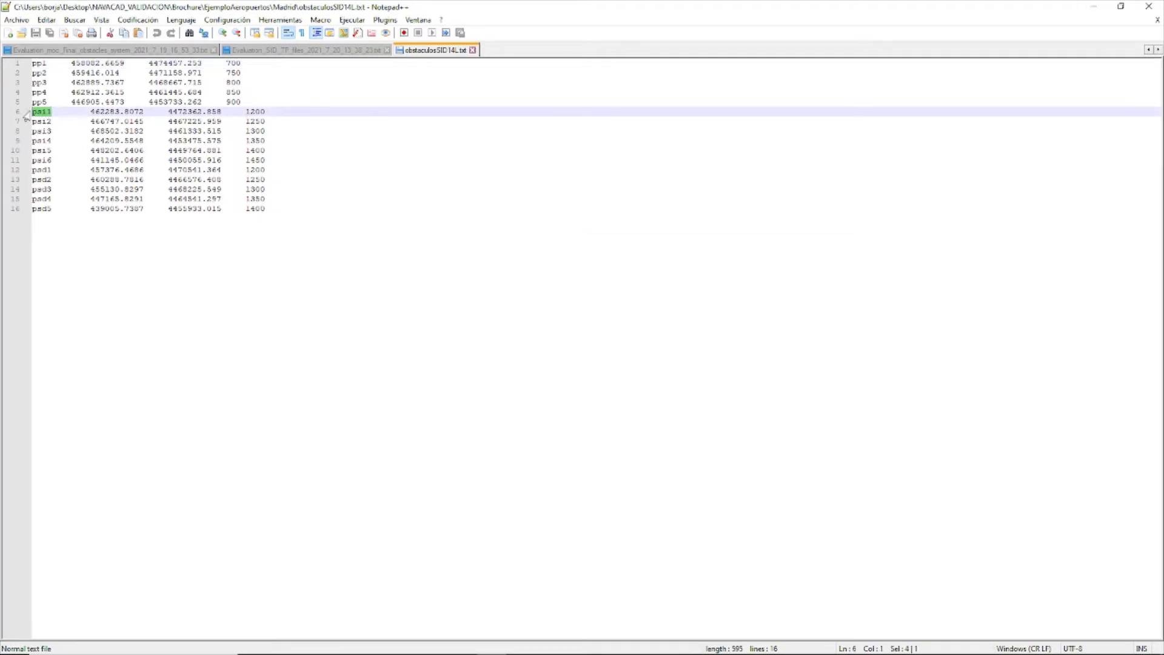
pyautogui.click(1093, 7)
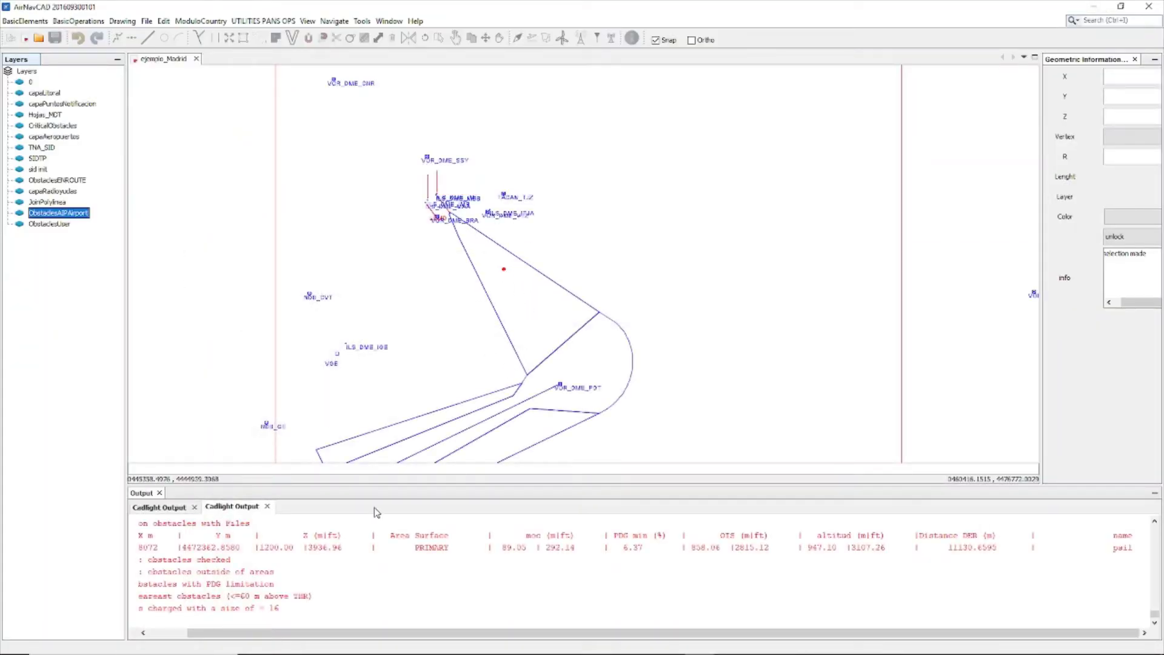
# Highlight the critical obstacle's minimum PDG value and the DER distance heading in the output.
pyautogui.moveTo(682, 547); pyautogui.dragTo(623, 548)
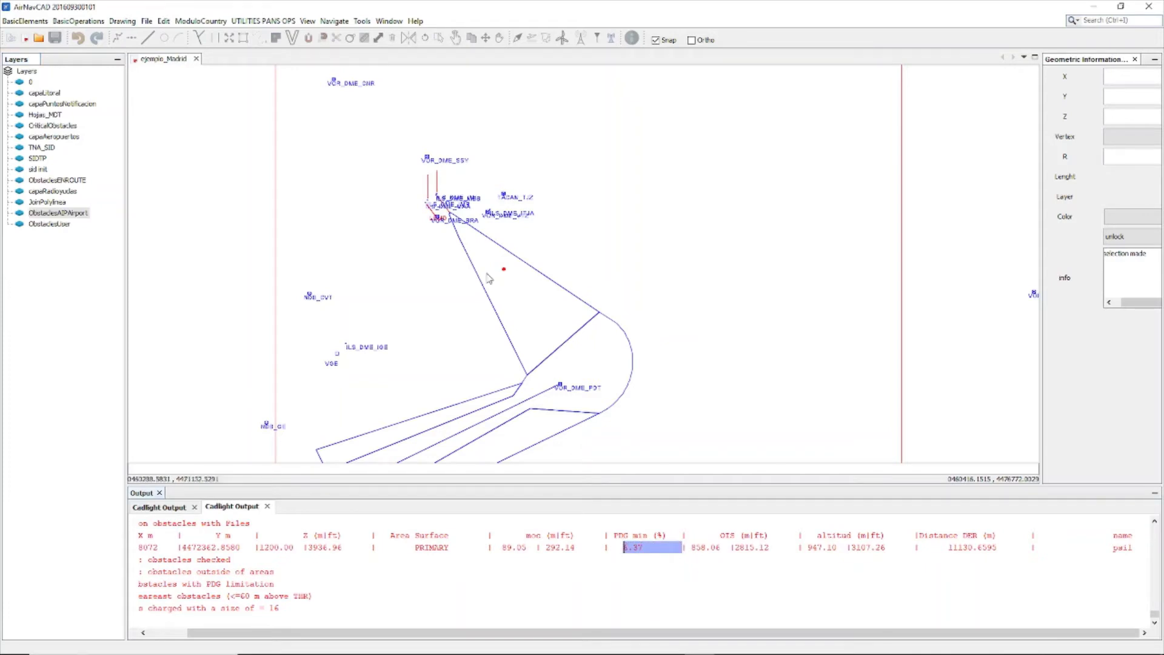
pyautogui.click(642, 558)
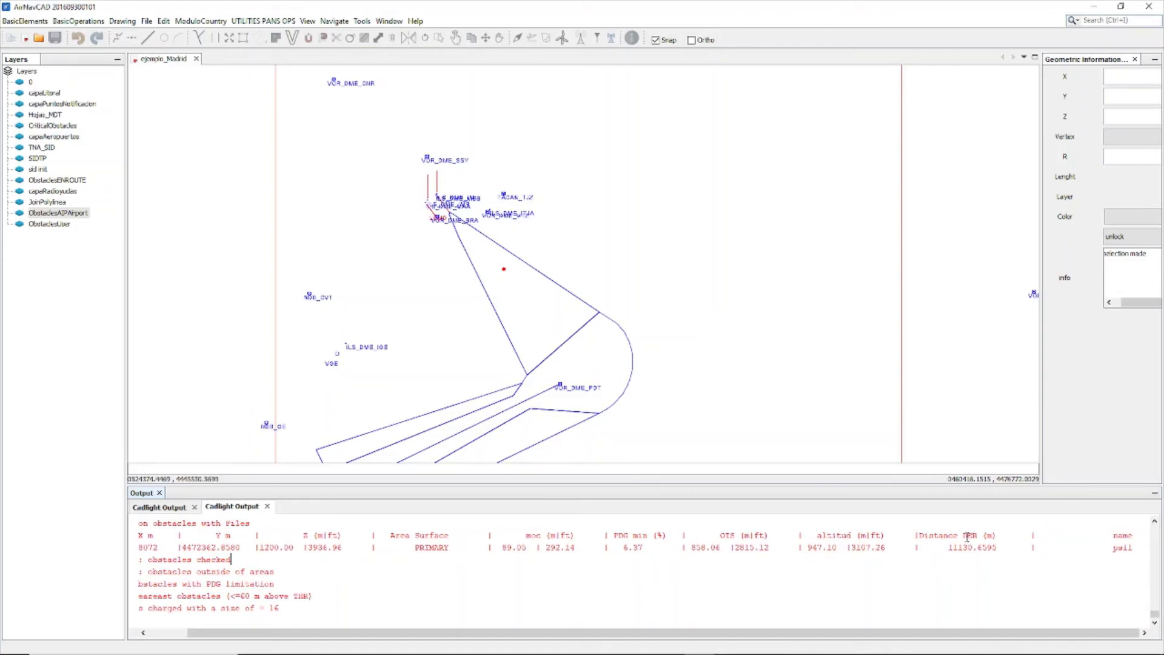
pyautogui.moveTo(919, 536); pyautogui.dragTo(996, 535)
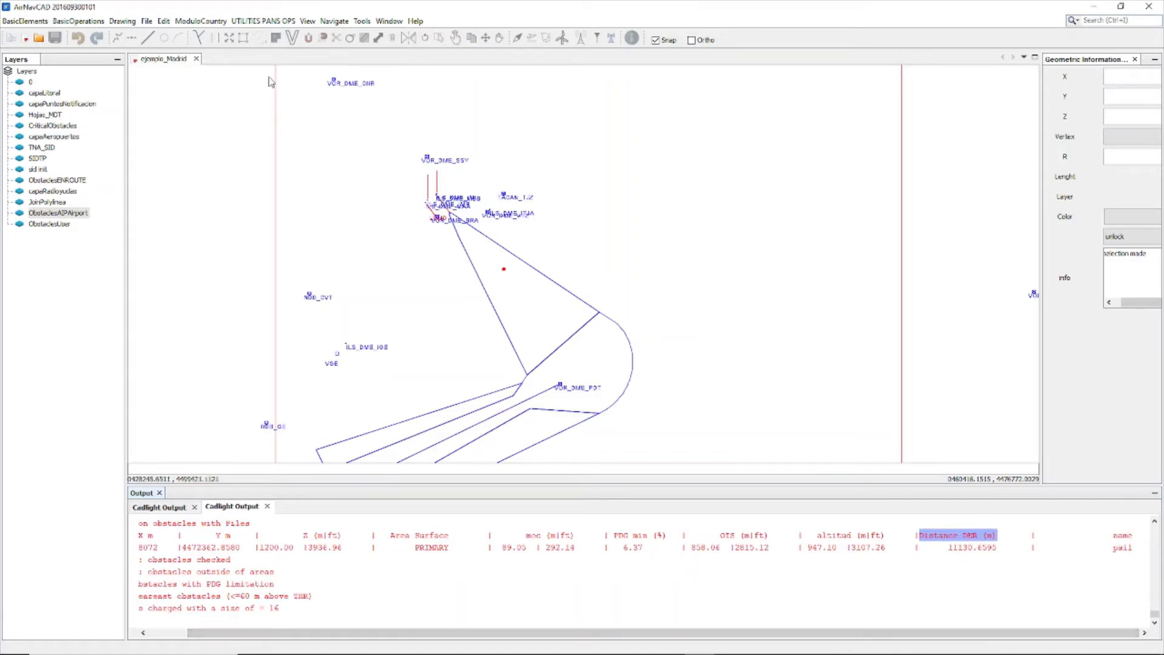
# Measure the distance from the critical obstacle to the DER in the drawing.
pyautogui.click(277, 59)
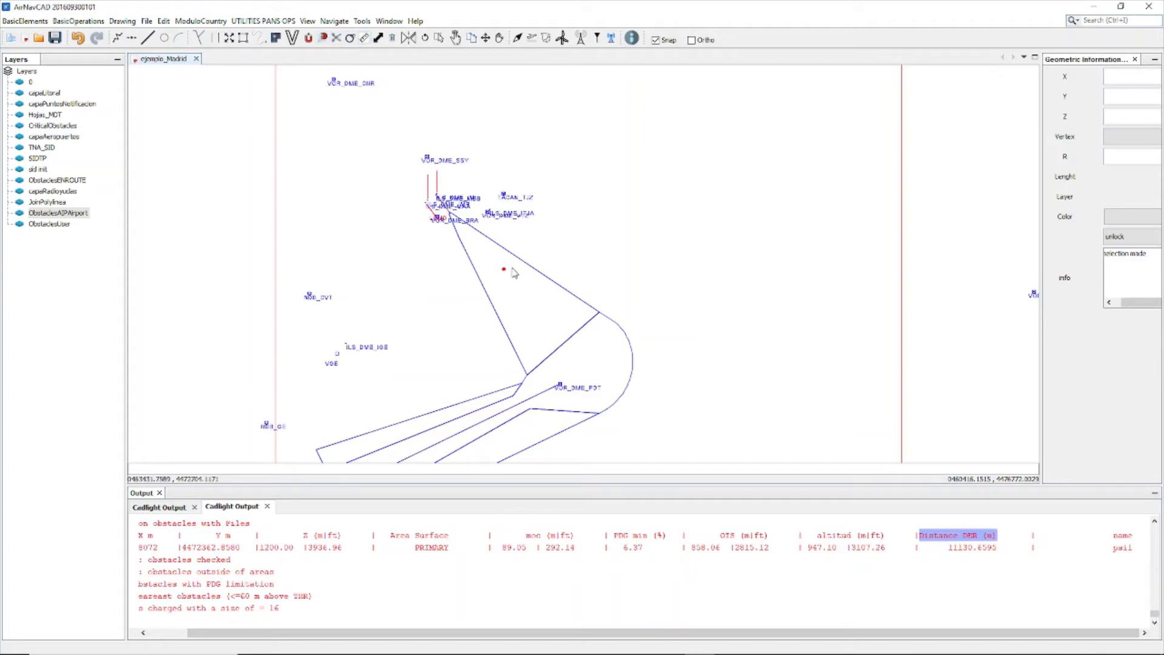
pyautogui.moveTo(504, 269); pyautogui.dragTo(455, 213)
pyautogui.scroll(5, 454, 213)
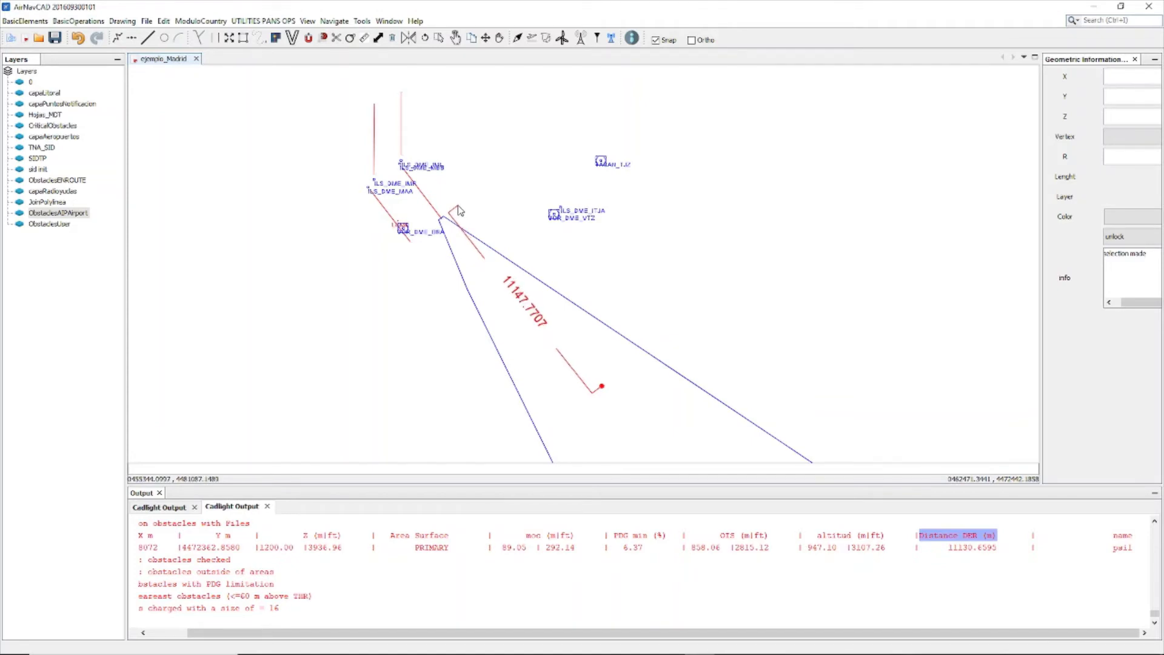
pyautogui.press('Escape')
pyautogui.scroll(-4, 458, 209)
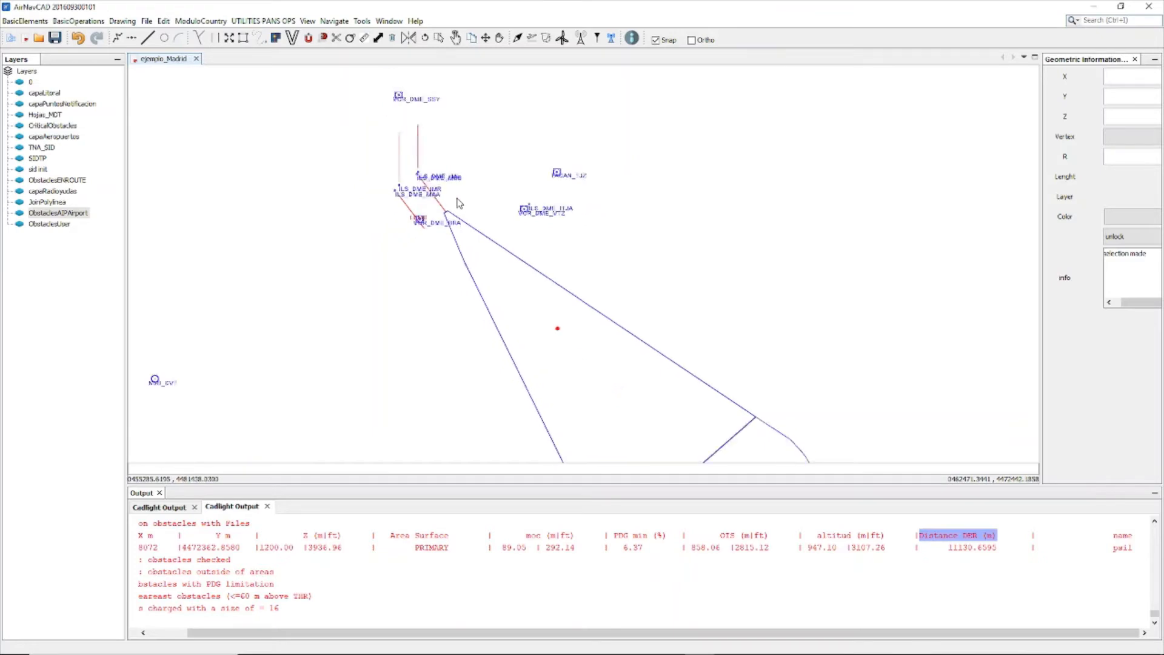
pyautogui.scroll(-2, 455, 206)
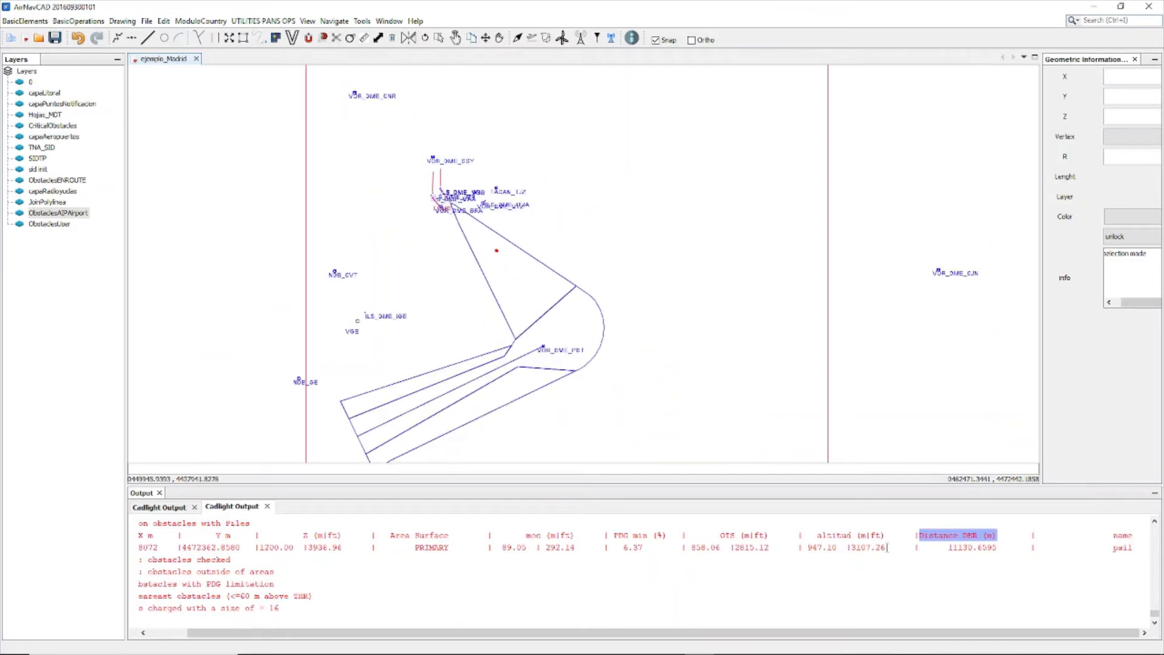
# Highlight the critical obstacle's Z elevation in metres in the output table.
pyautogui.click(835, 635)
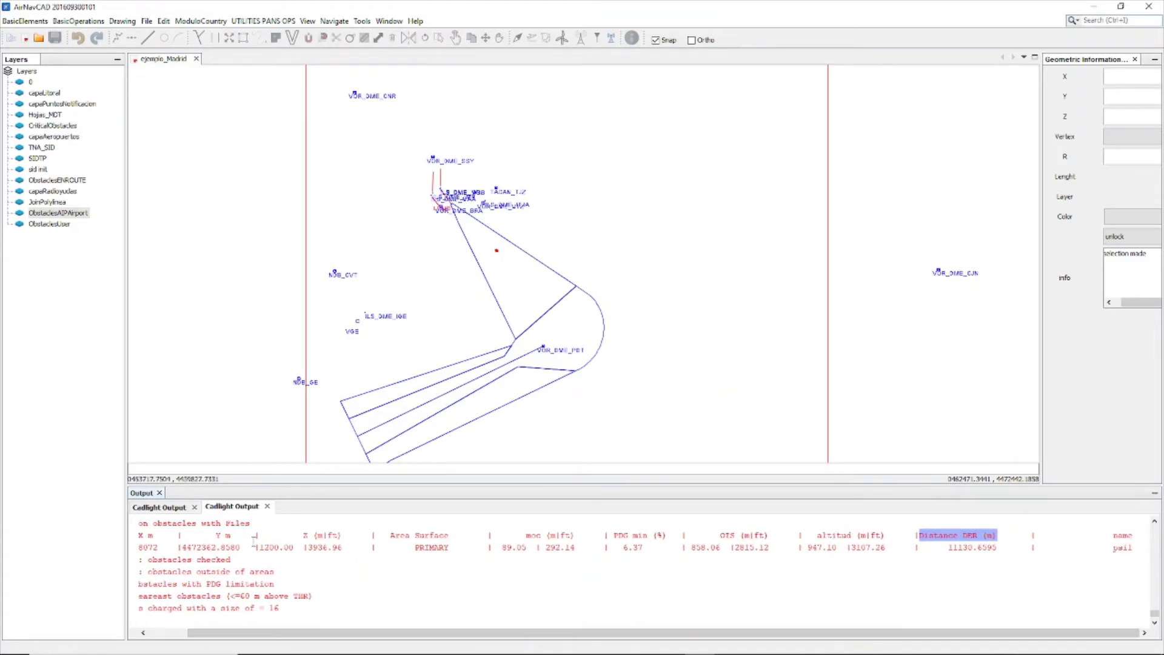
pyautogui.moveTo(260, 548)
pyautogui.mouseDown()
pyautogui.moveTo(293, 548)
pyautogui.moveTo(260, 547)
pyautogui.mouseUp()
pyautogui.click(292, 548)
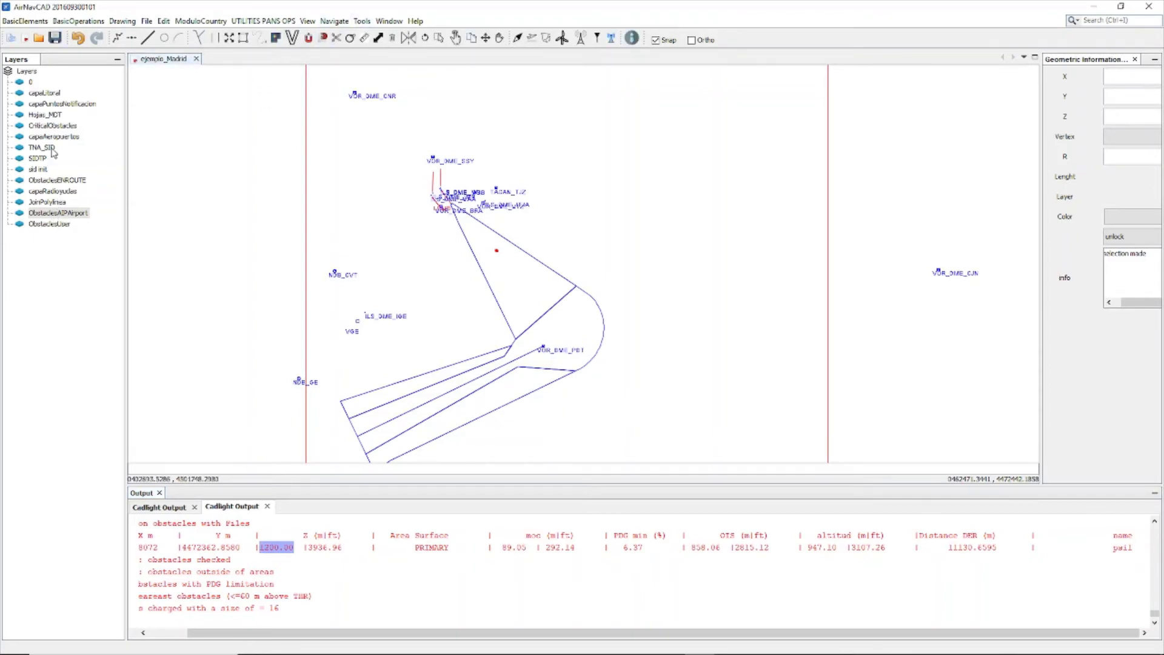
# Make the ObstaclesUser layer visible again.
pyautogui.doubleClick(50, 224)
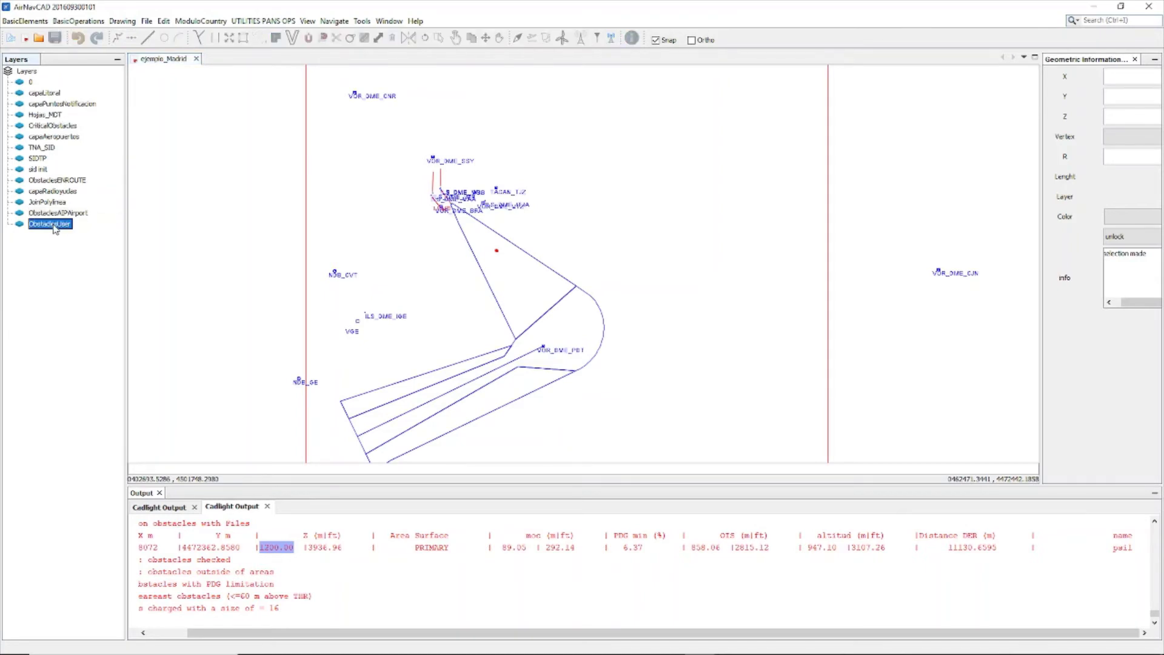
pyautogui.click(589, 208)
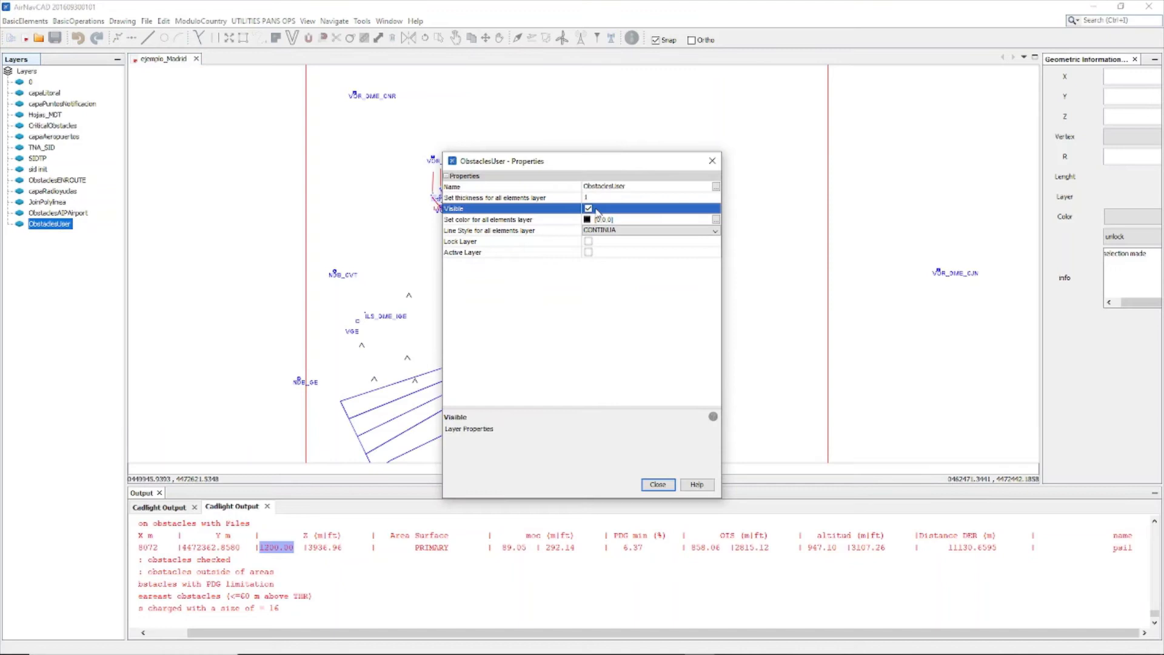
pyautogui.click(712, 161)
pyautogui.click(232, 61)
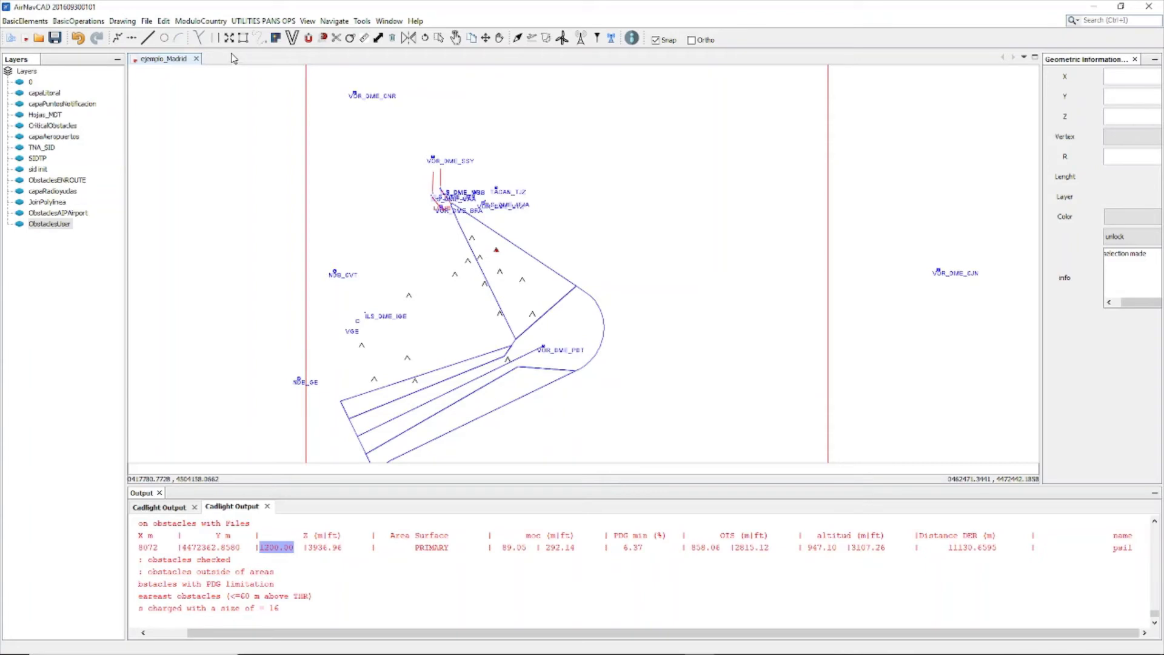
# Draw the POB, NIV and ACO shapefile entities from folders 38041 through 39045 in the Madrid shape folder.
pyautogui.click(213, 22)
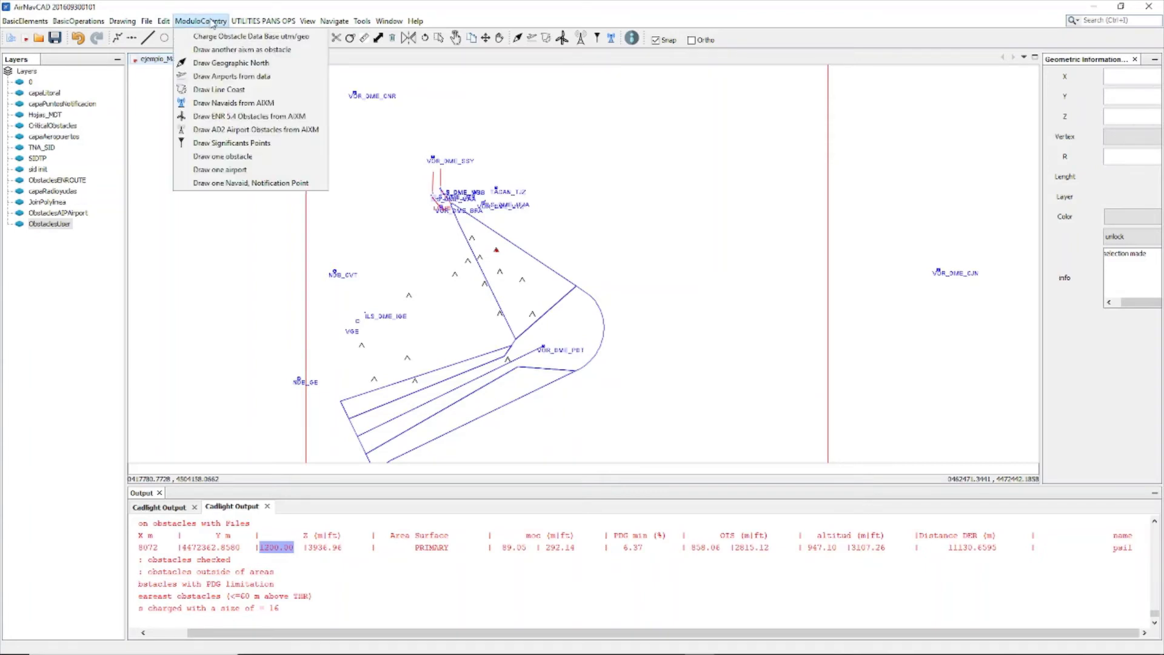
pyautogui.moveTo(129, 22)
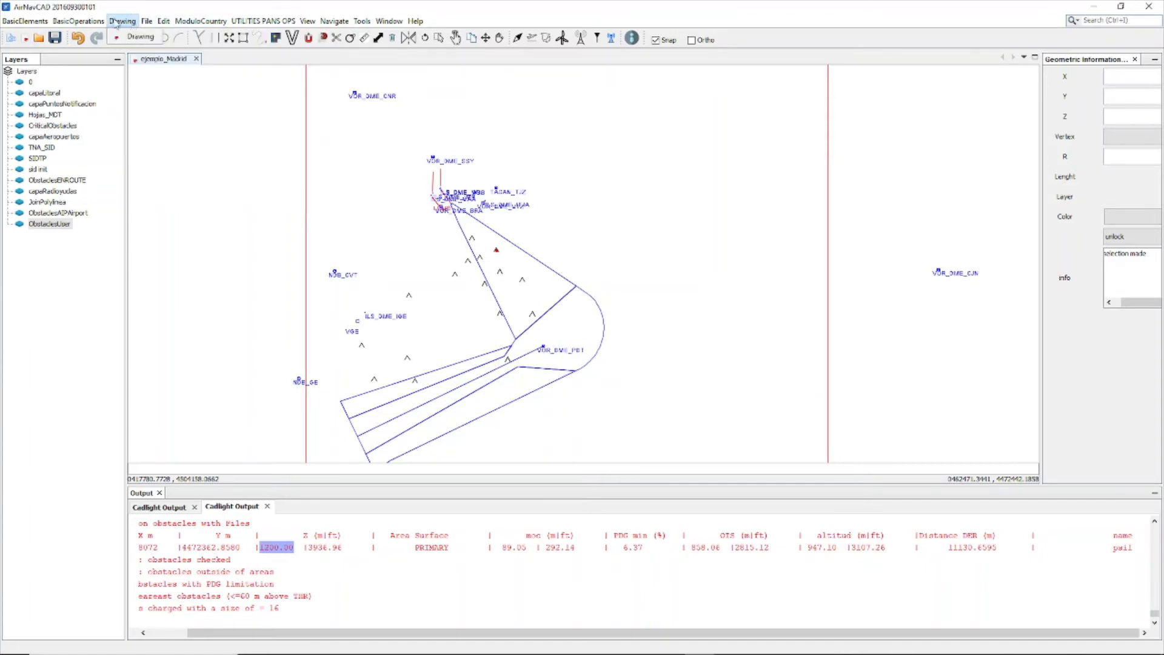
pyautogui.moveTo(91, 23)
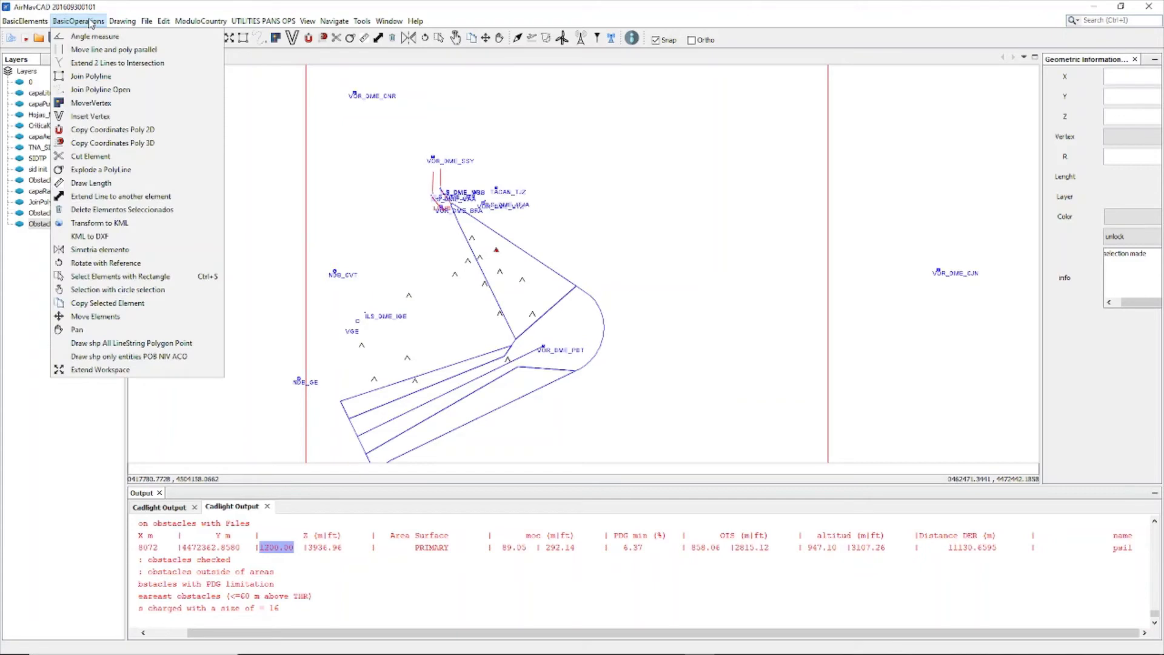
pyautogui.click(92, 357)
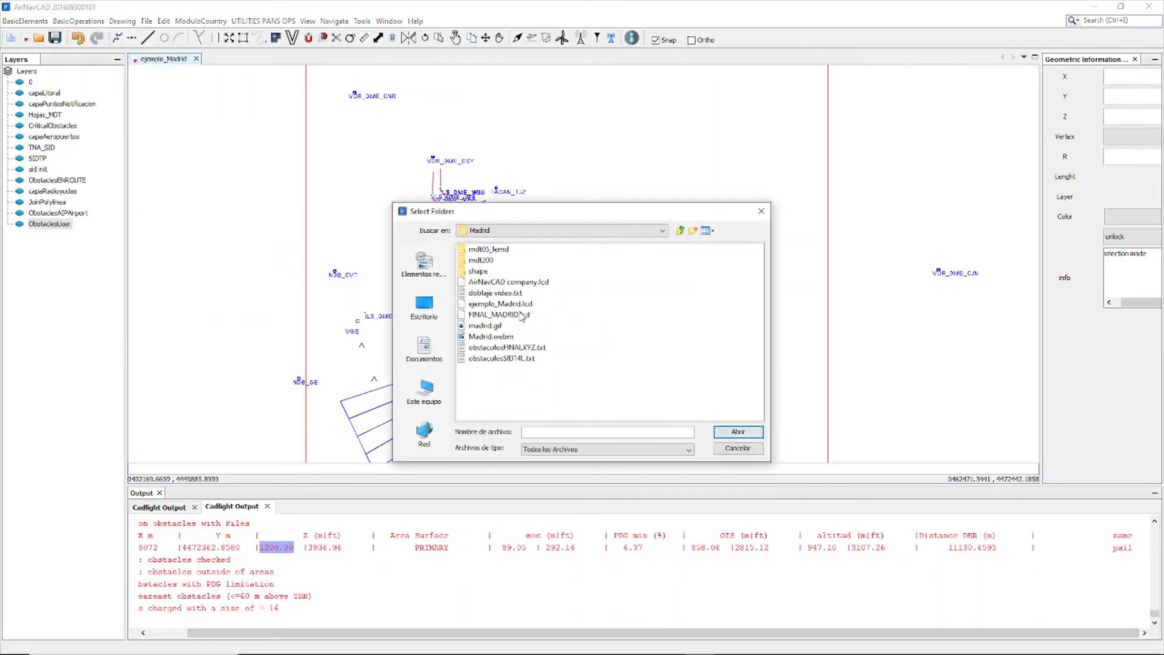
pyautogui.doubleClick(479, 271)
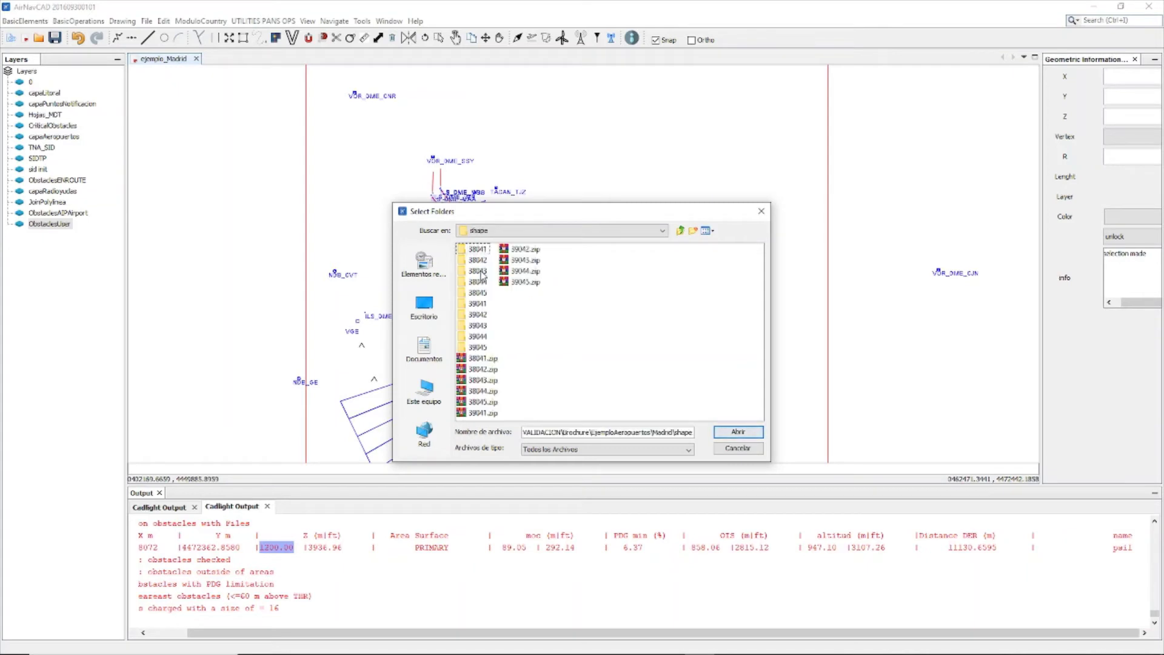
pyautogui.click(479, 250)
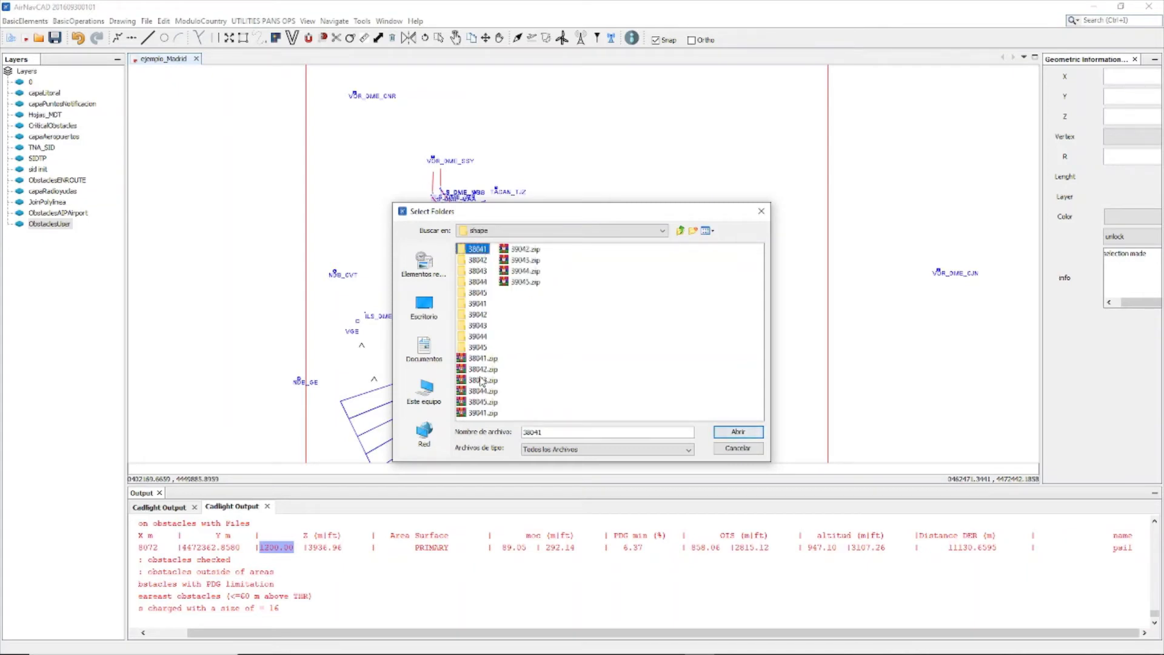
pyautogui.keyDown('shift'); pyautogui.click(478, 347); pyautogui.keyUp('shift')
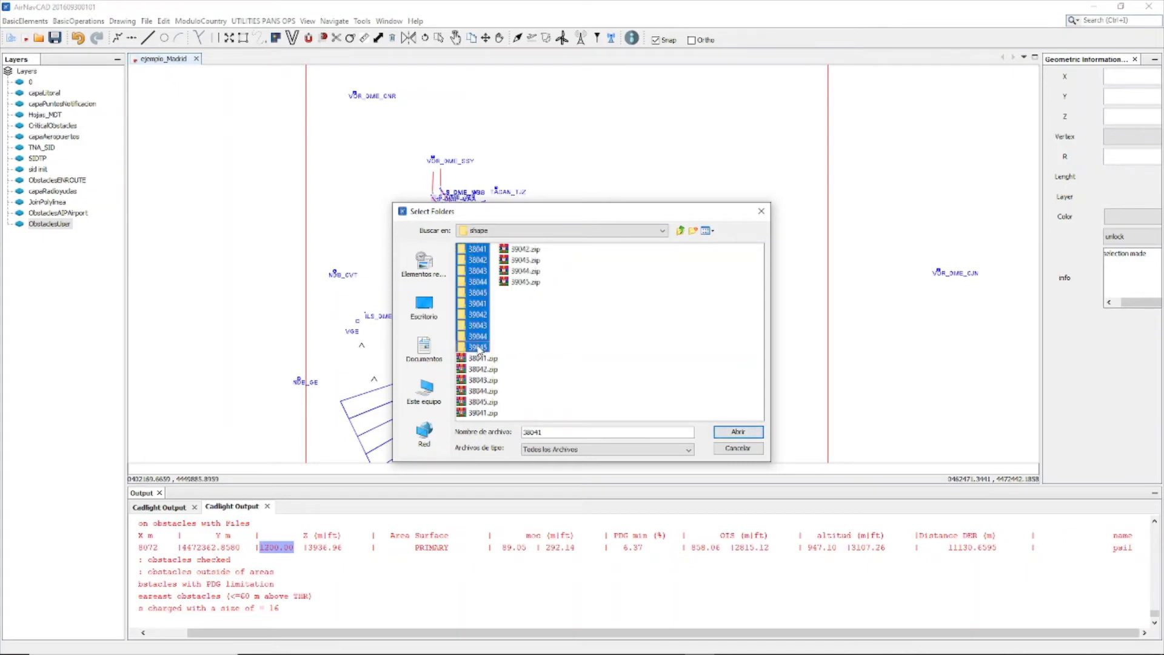
pyautogui.click(737, 433)
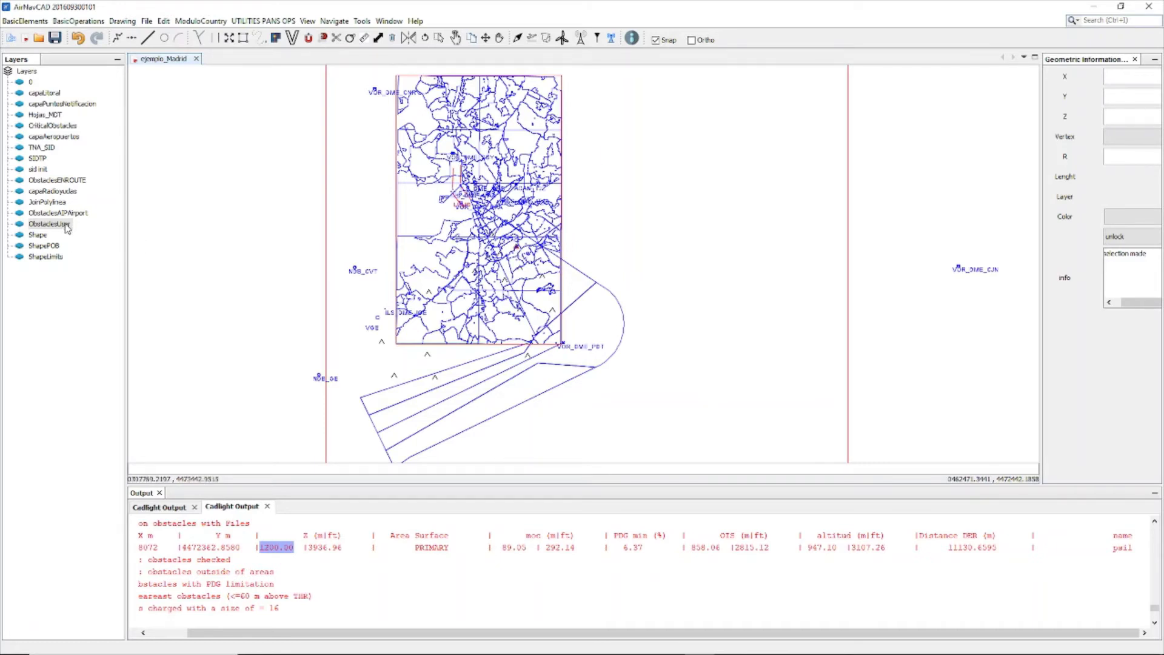
# Hide the ShapePOB layer through its layer properties.
pyautogui.doubleClick(44, 246)
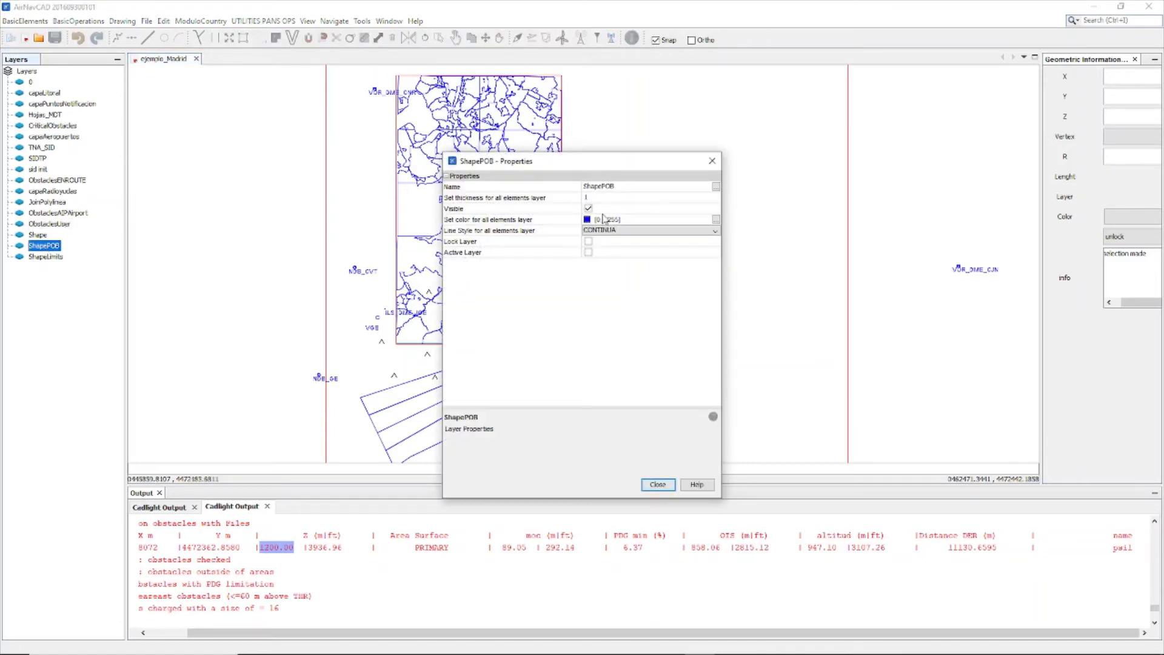
pyautogui.click(589, 209)
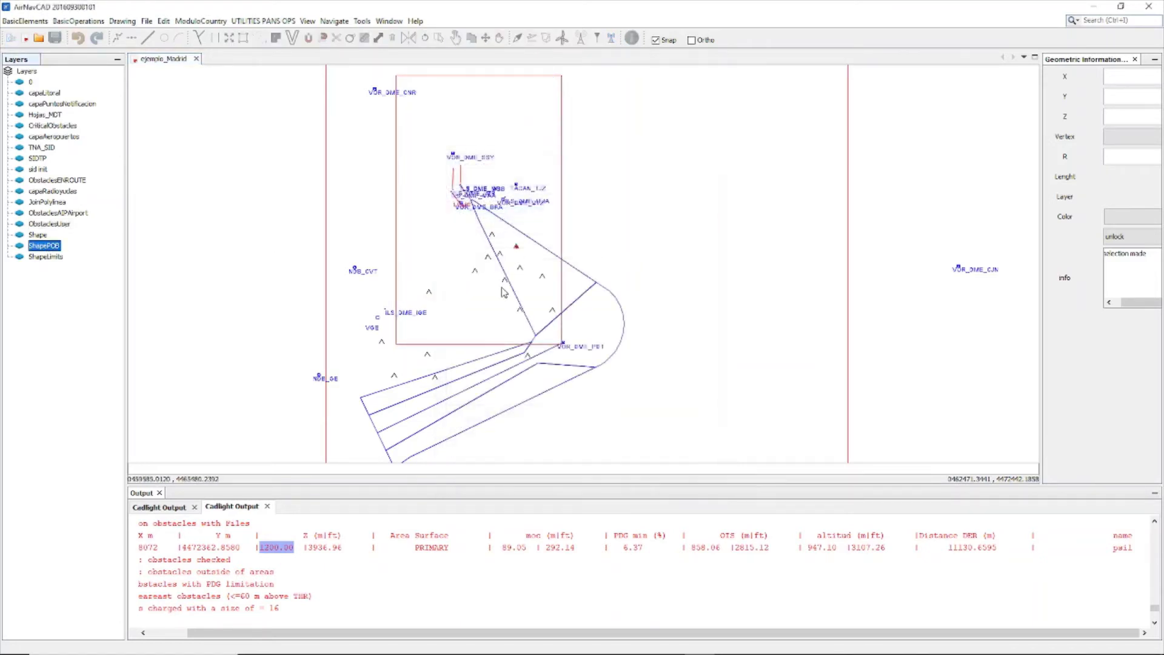
pyautogui.click(712, 161)
# Make the Shape layer visible through its layer properties.
pyautogui.doubleClick(38, 235)
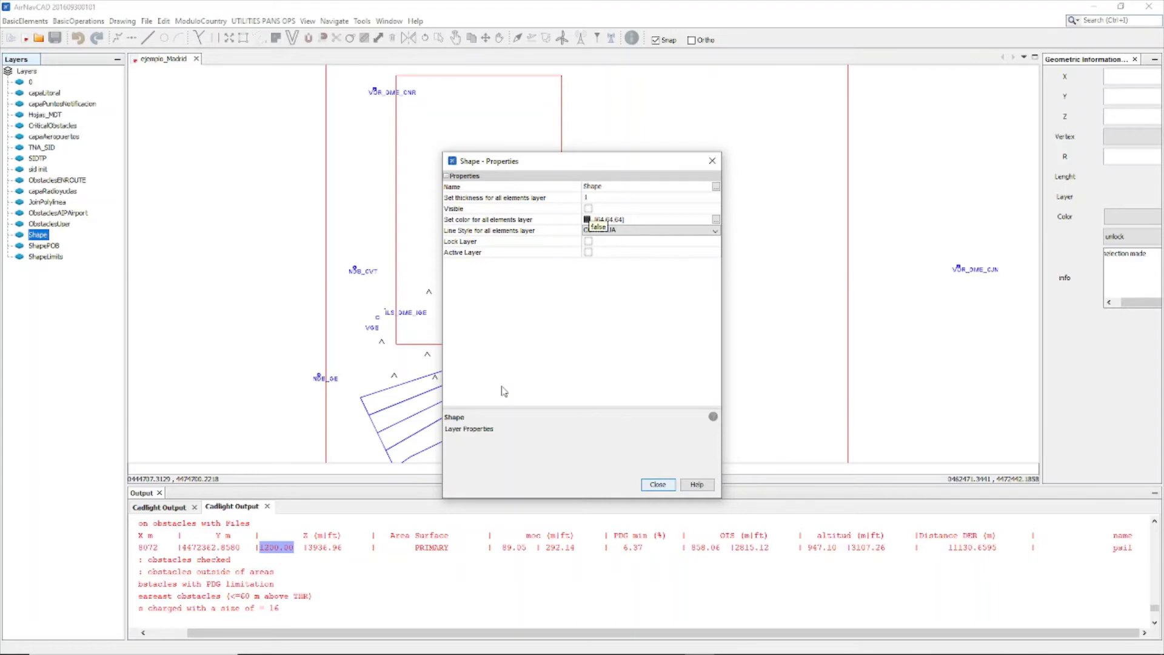
pyautogui.press('Escape')
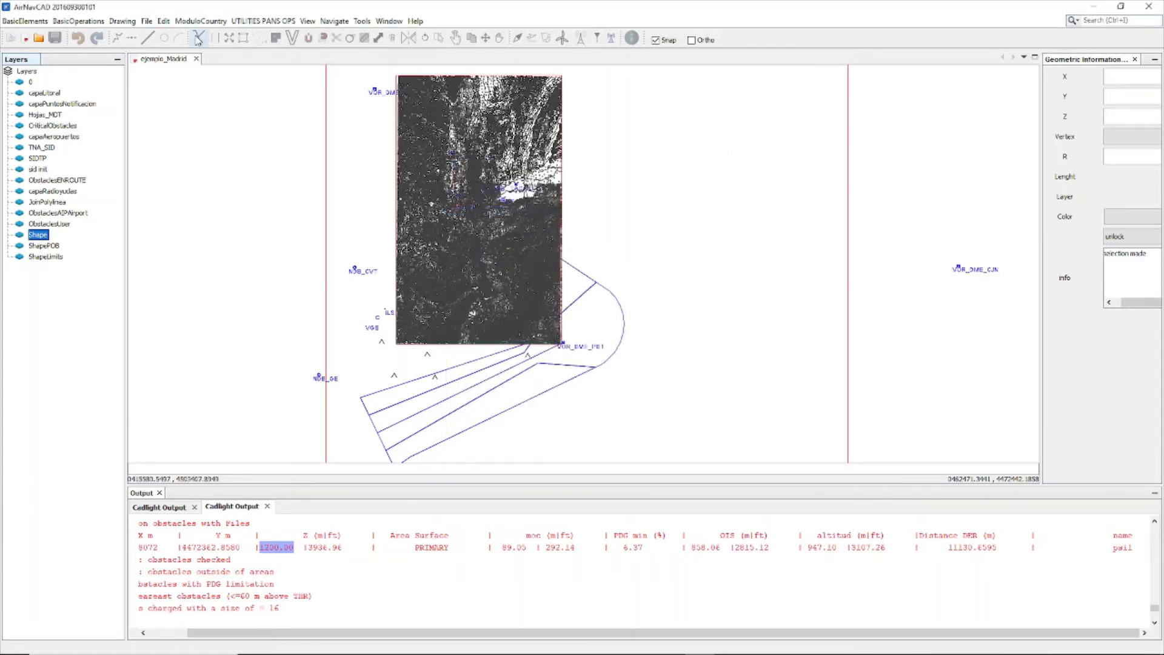
pyautogui.click(222, 59)
# Open the Eye tool from the PANS OPS utilities and filter the drawing by a Z elevation of 1200 m.
pyautogui.click(200, 21)
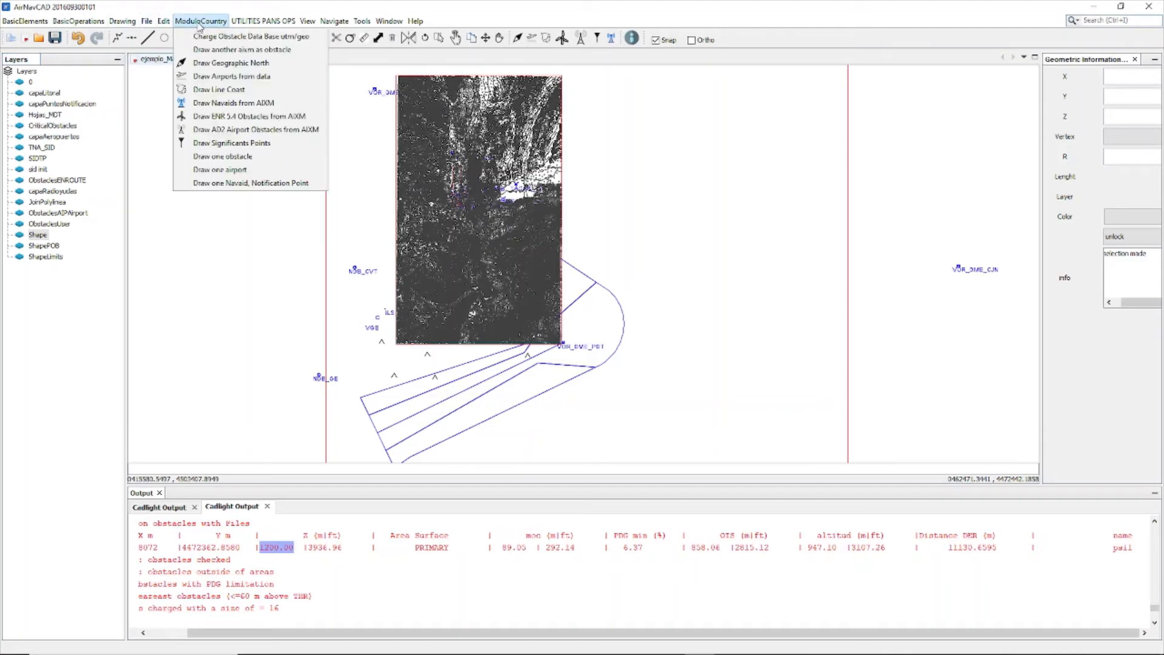
pyautogui.moveTo(258, 28)
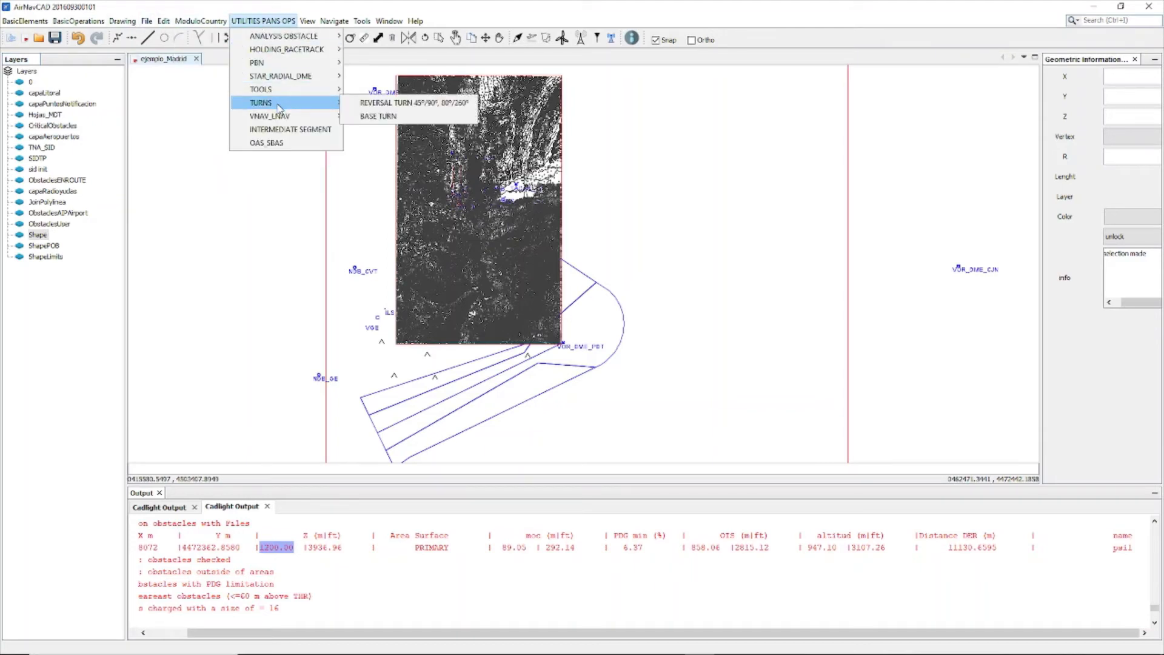
pyautogui.moveTo(285, 89)
pyautogui.click(431, 224)
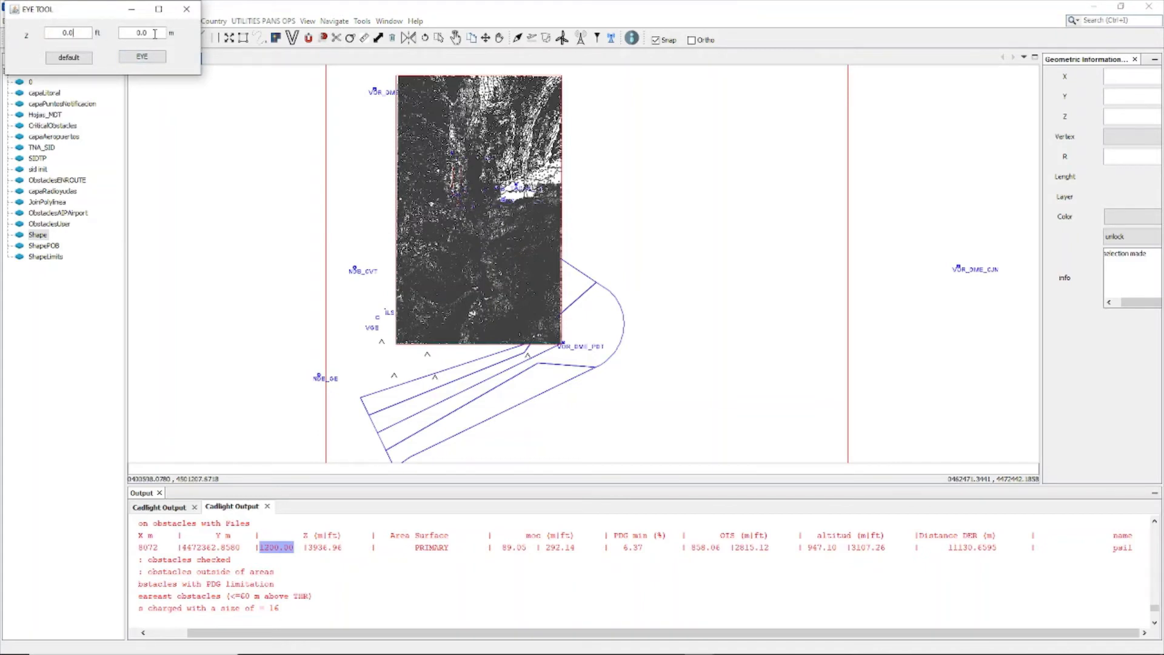
pyautogui.moveTo(154, 34); pyautogui.dragTo(125, 32)
pyautogui.write('1')
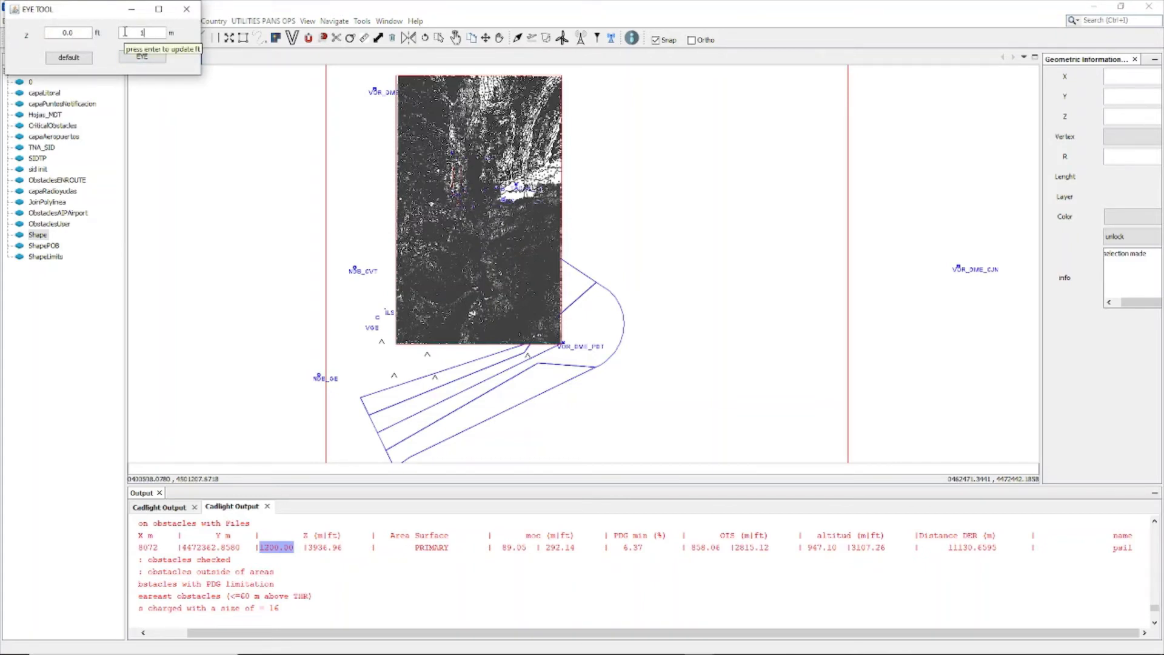
pyautogui.write('200')
pyautogui.press('Return')
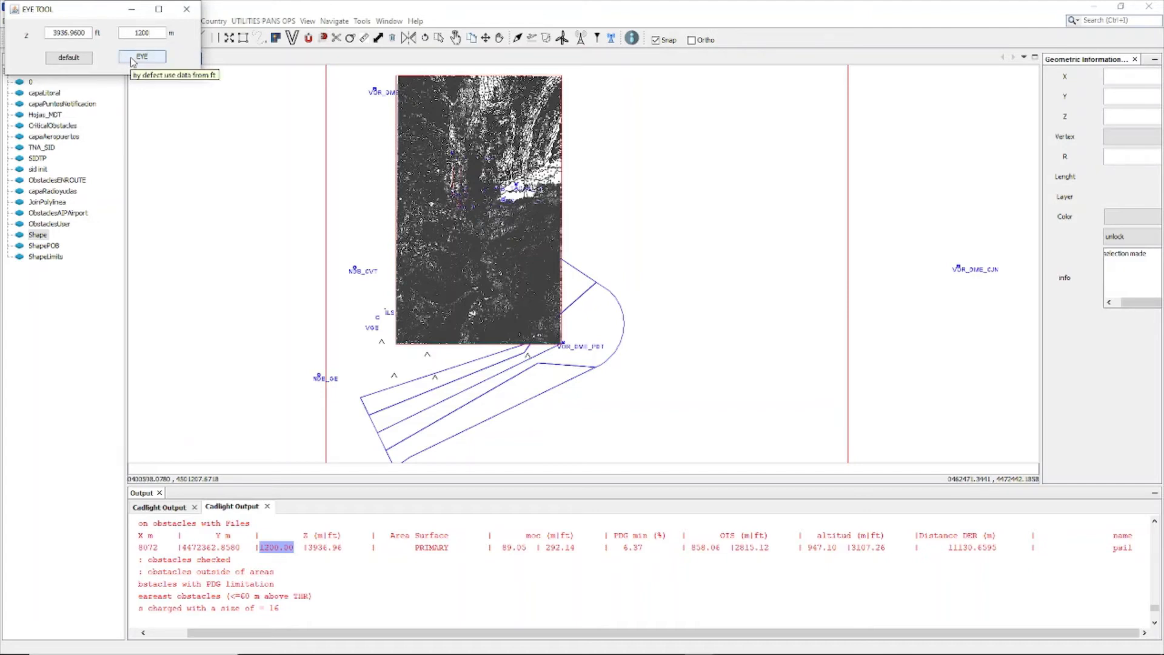
pyautogui.click(131, 58)
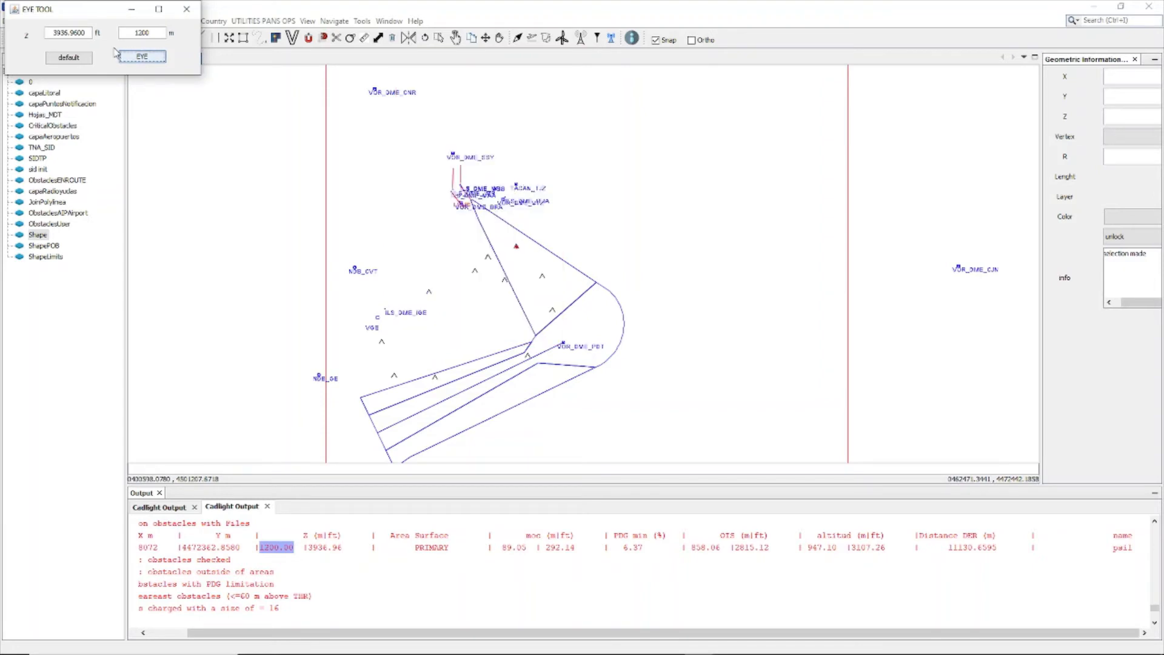
pyautogui.scroll(2, 525, 265)
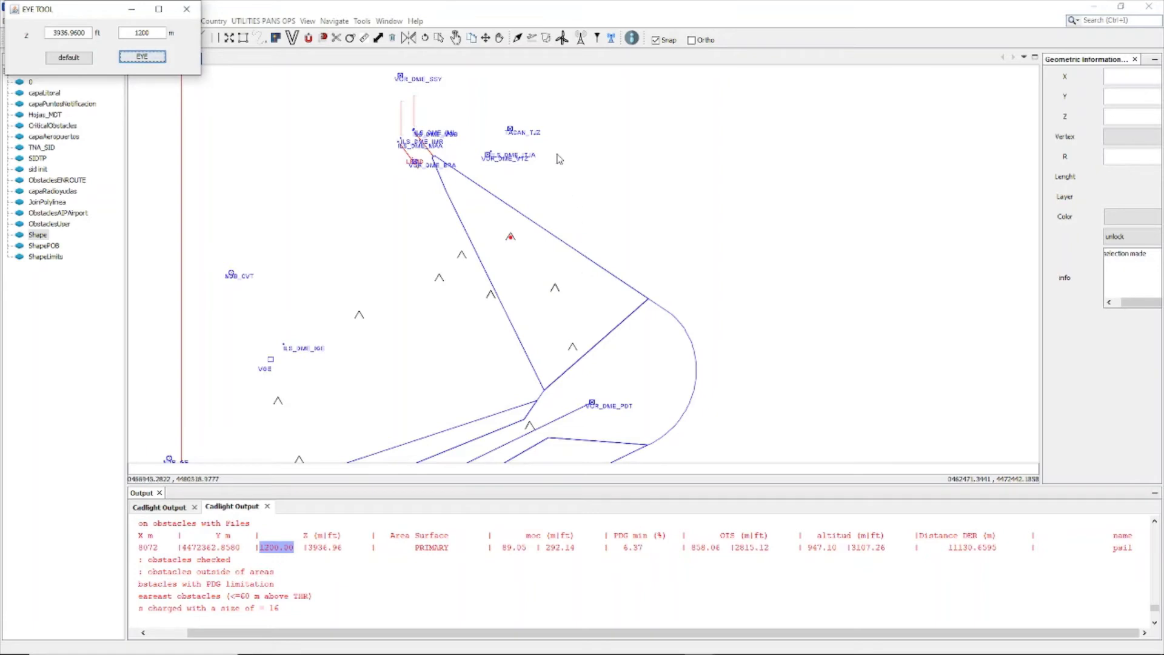
pyautogui.scroll(-2, 548, 140)
pyautogui.scroll(2, 548, 140)
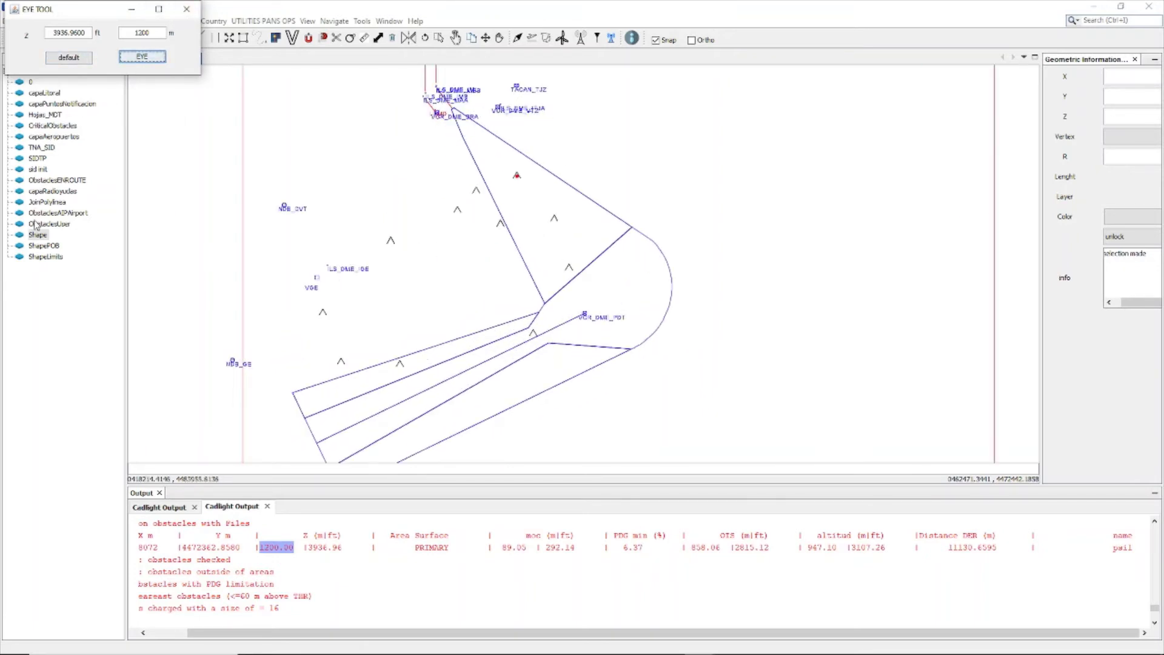
# Check in the Shape layer's properties whether the layer is set as visible.
pyautogui.click(37, 240)
pyautogui.doubleClick(37, 236)
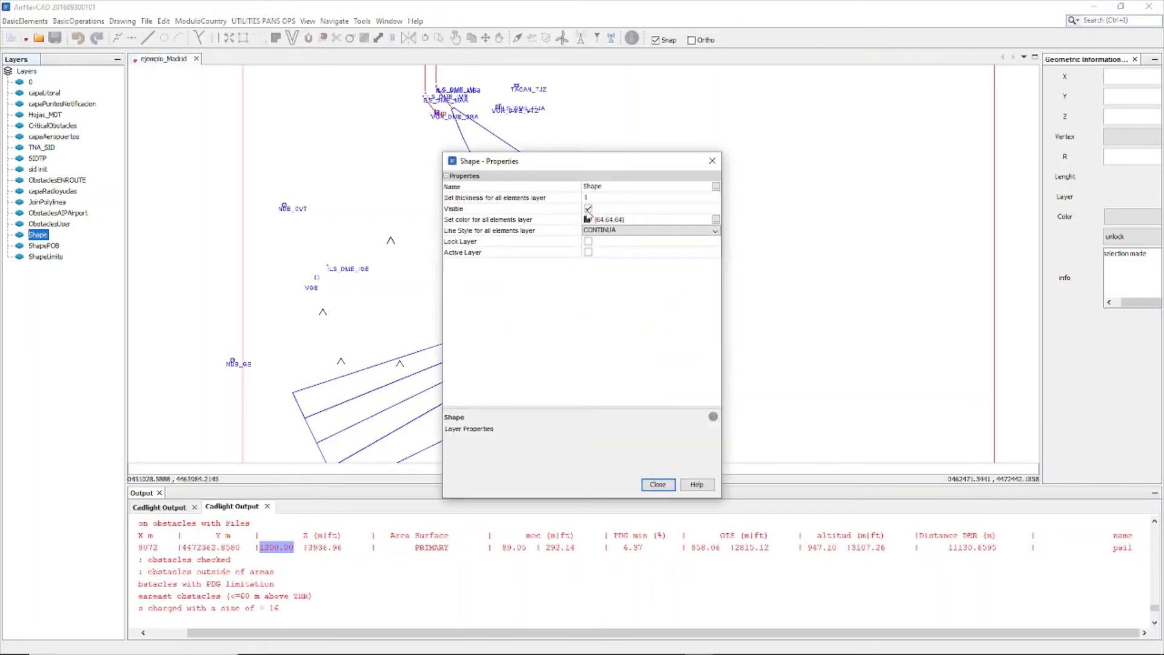
pyautogui.click(713, 162)
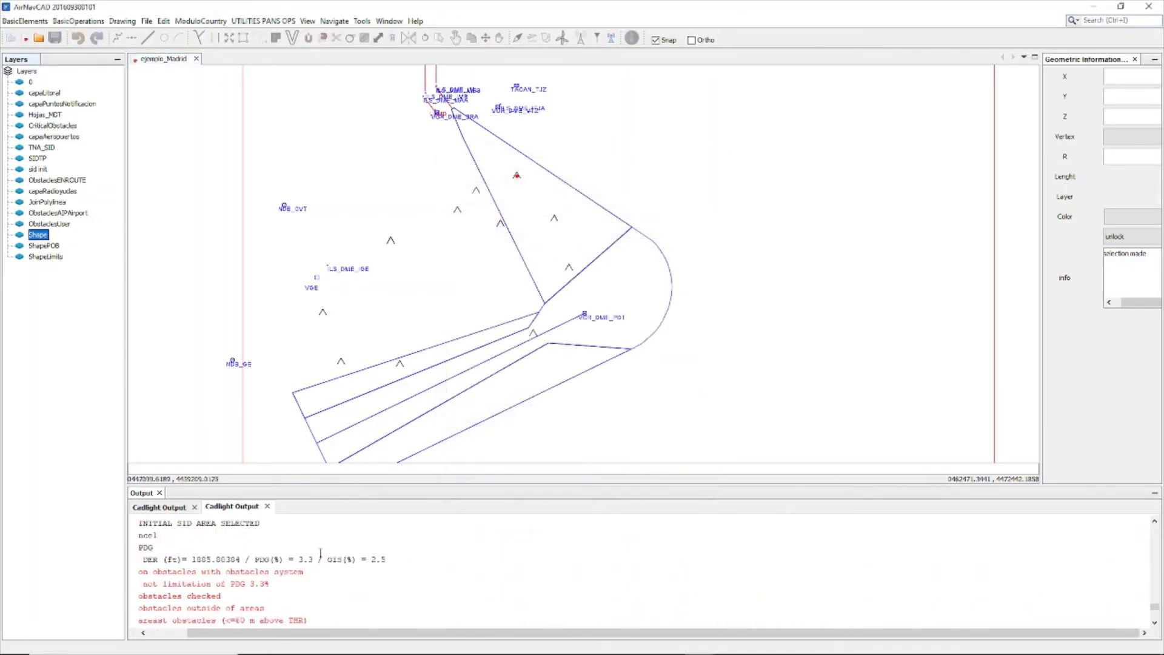
# Find the shapefile loading report in the output and highlight its maximum altitude value.
pyautogui.scroll(2, 238, 585)
pyautogui.scroll(-3, 239, 585)
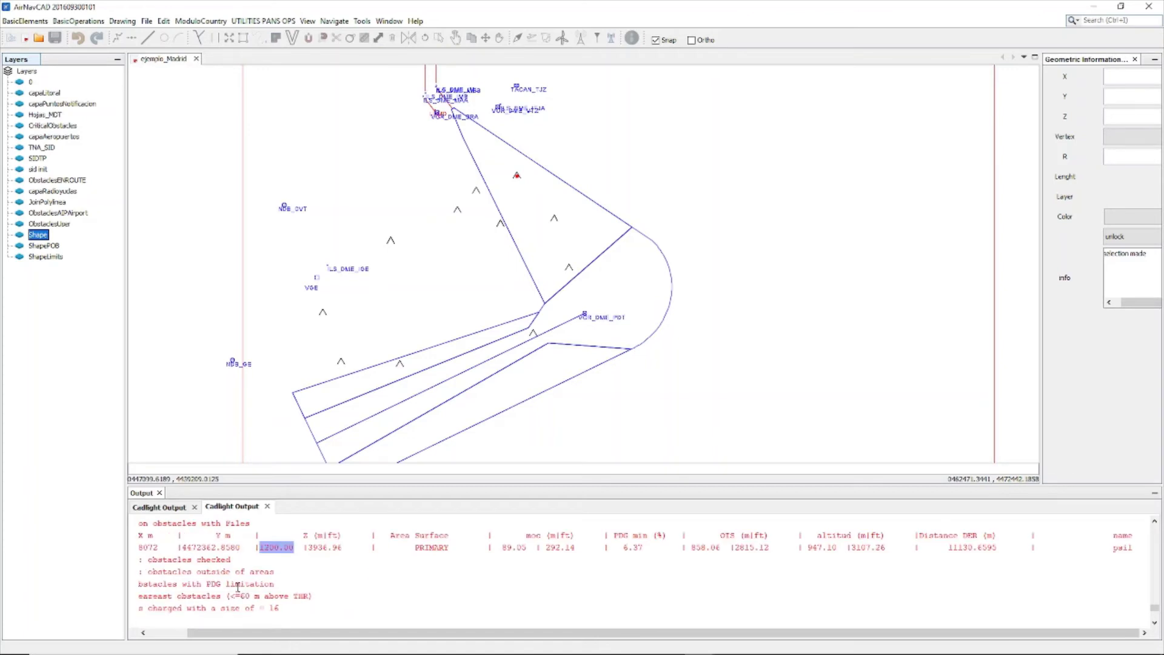
pyautogui.scroll(10, 224, 588)
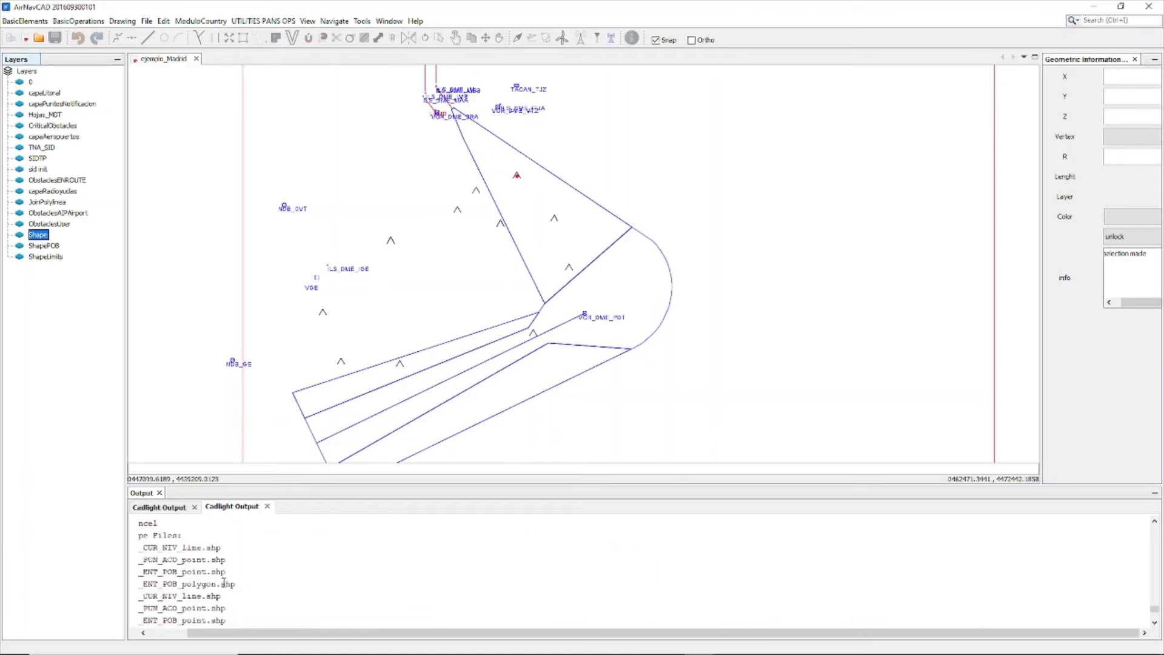
pyautogui.scroll(-3, 227, 583)
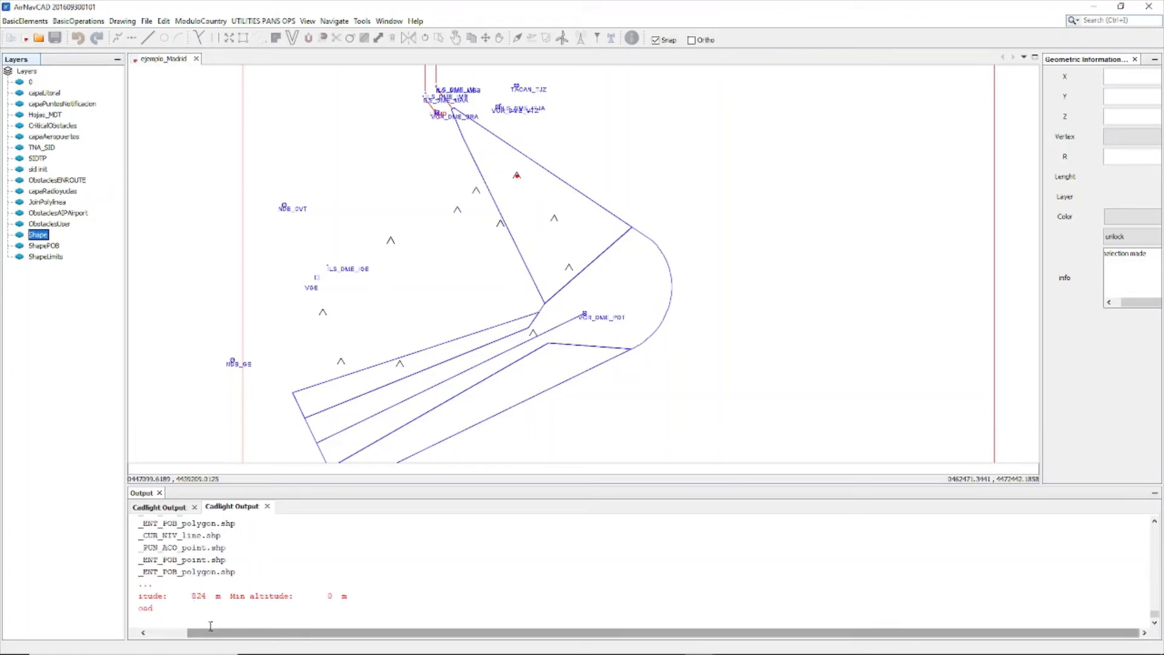
pyautogui.moveTo(194, 632); pyautogui.dragTo(154, 632)
pyautogui.moveTo(233, 596); pyautogui.dragTo(266, 597)
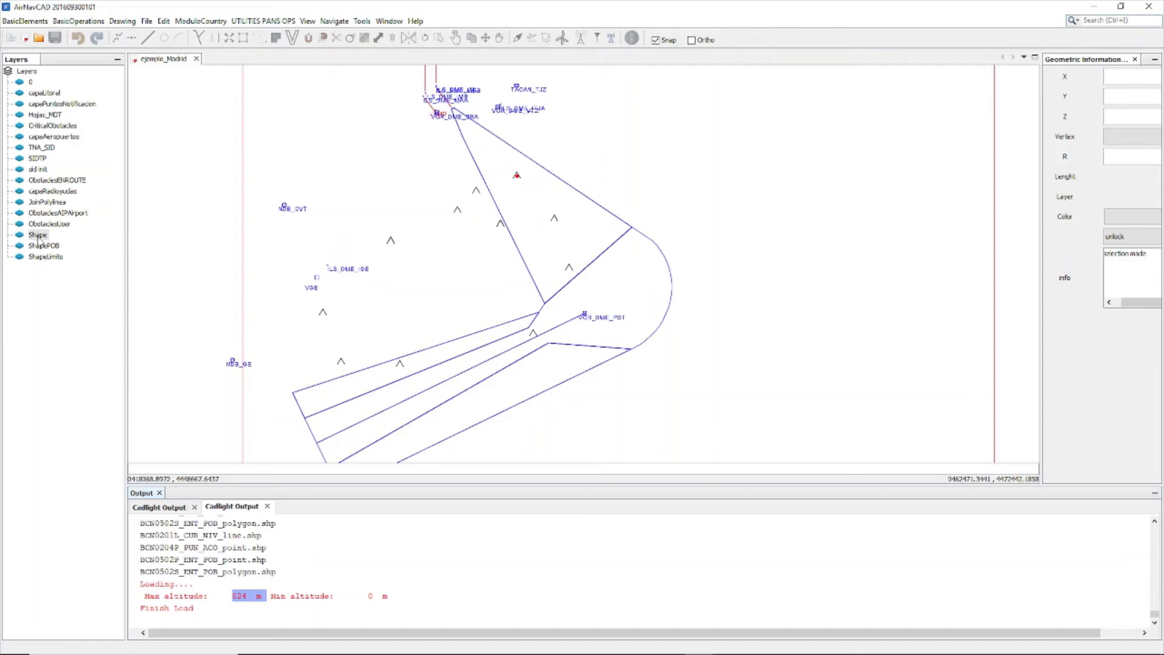
# Recheck the Shape layer's properties, and reapply the Eye tool elevation filter with Z set to 800 m.
pyautogui.doubleClick(38, 239)
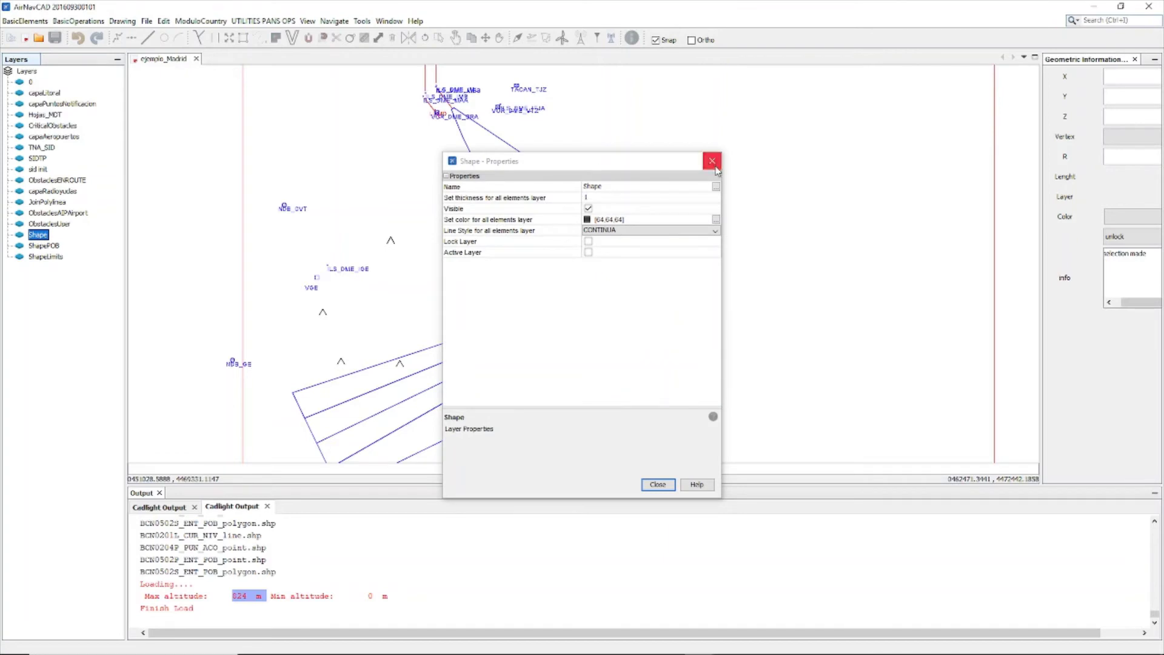
pyautogui.click(714, 163)
pyautogui.moveTo(702, 648)
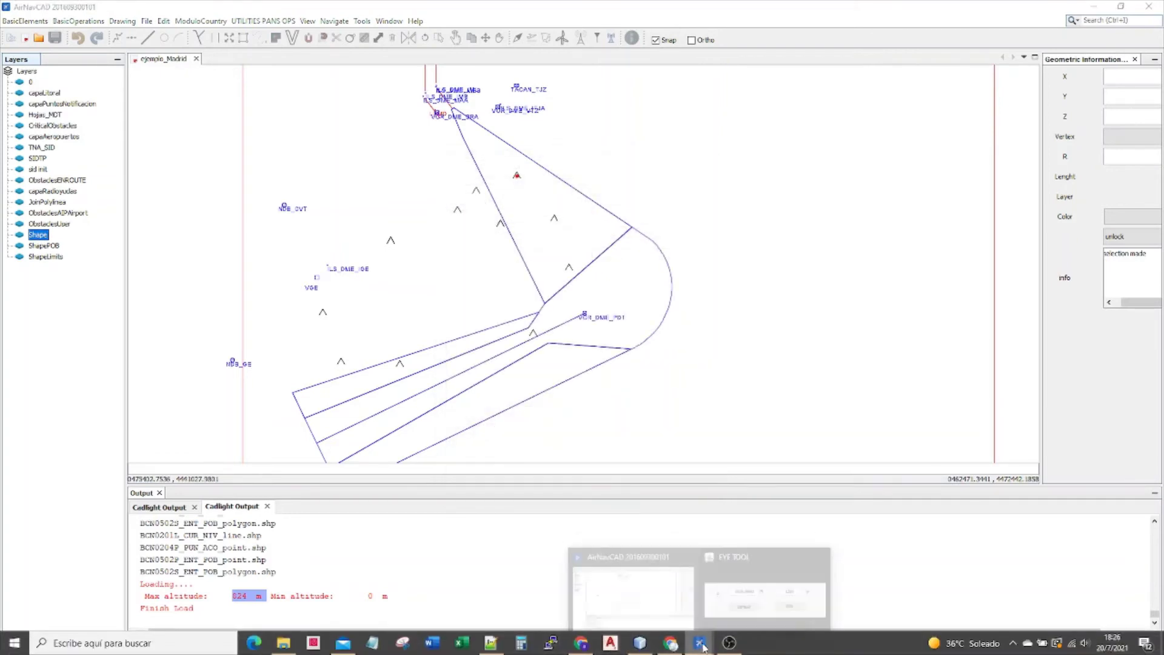
pyautogui.click(763, 592)
pyautogui.moveTo(159, 34); pyautogui.dragTo(122, 31)
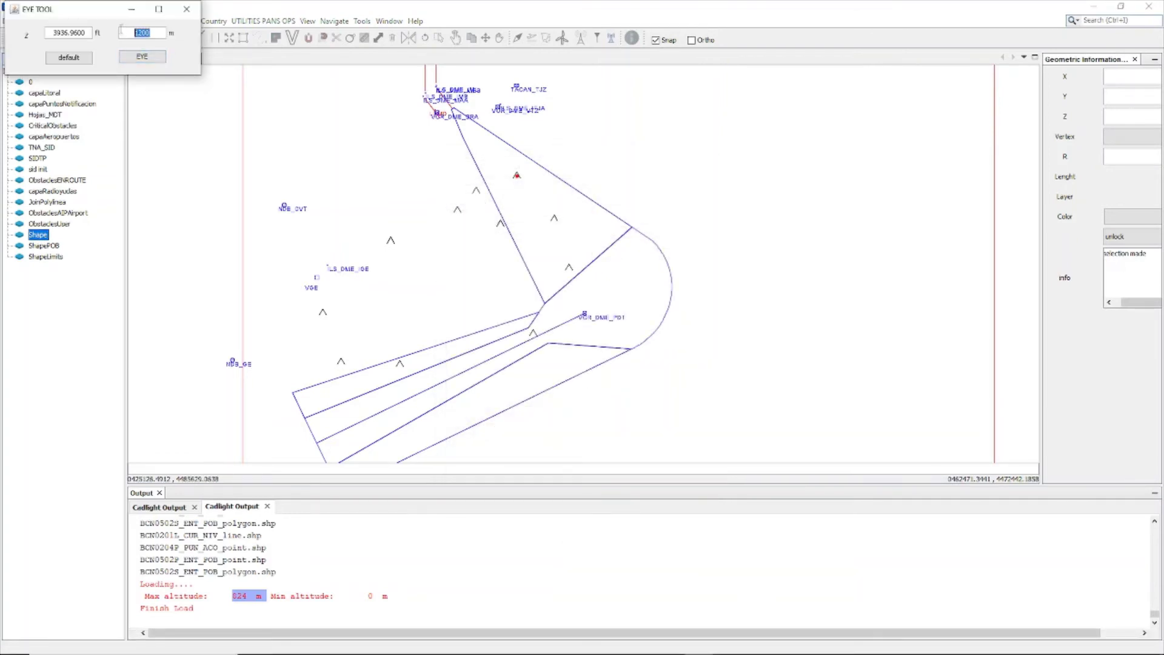
pyautogui.write('800')
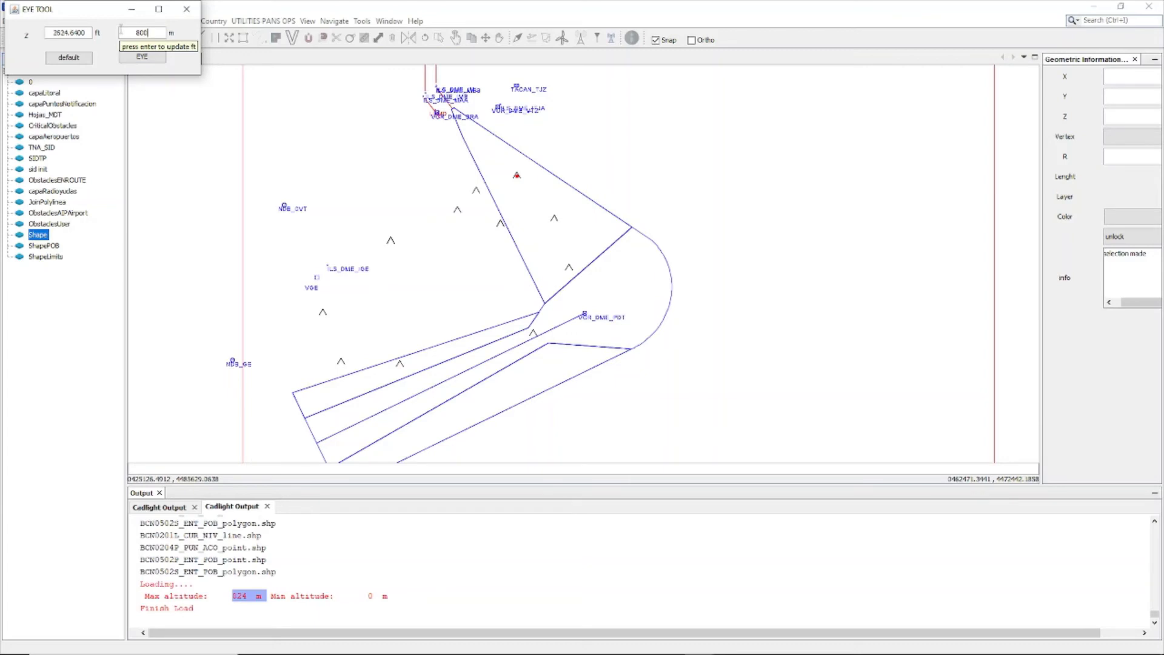
pyautogui.click(142, 56)
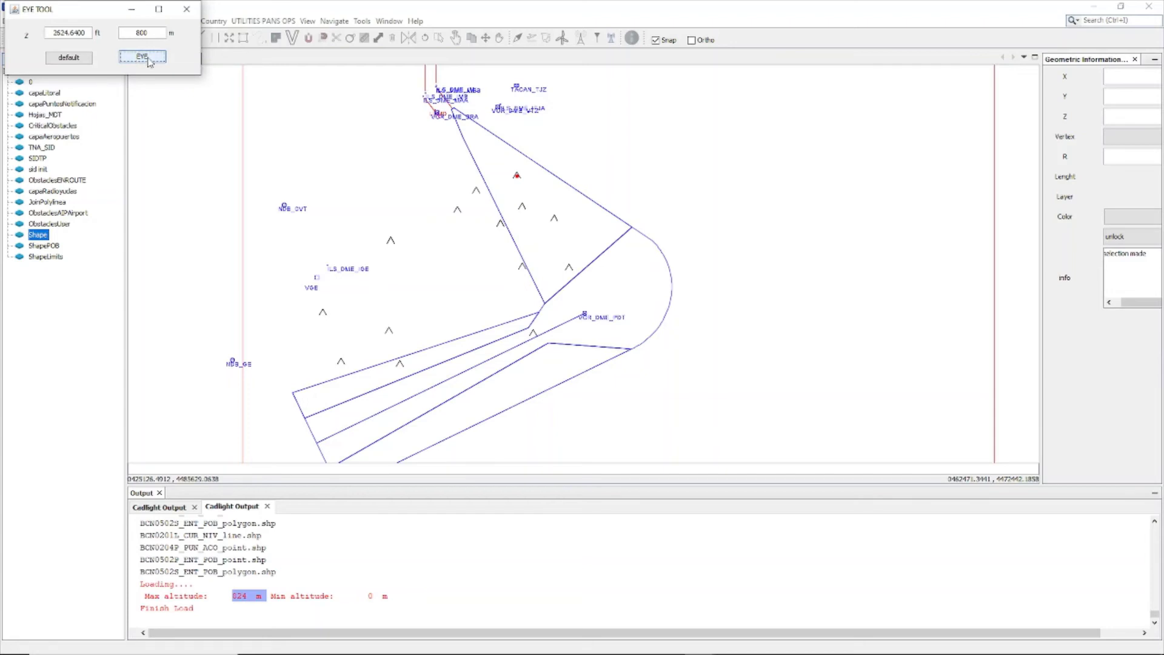
pyautogui.scroll(-2, 467, 282)
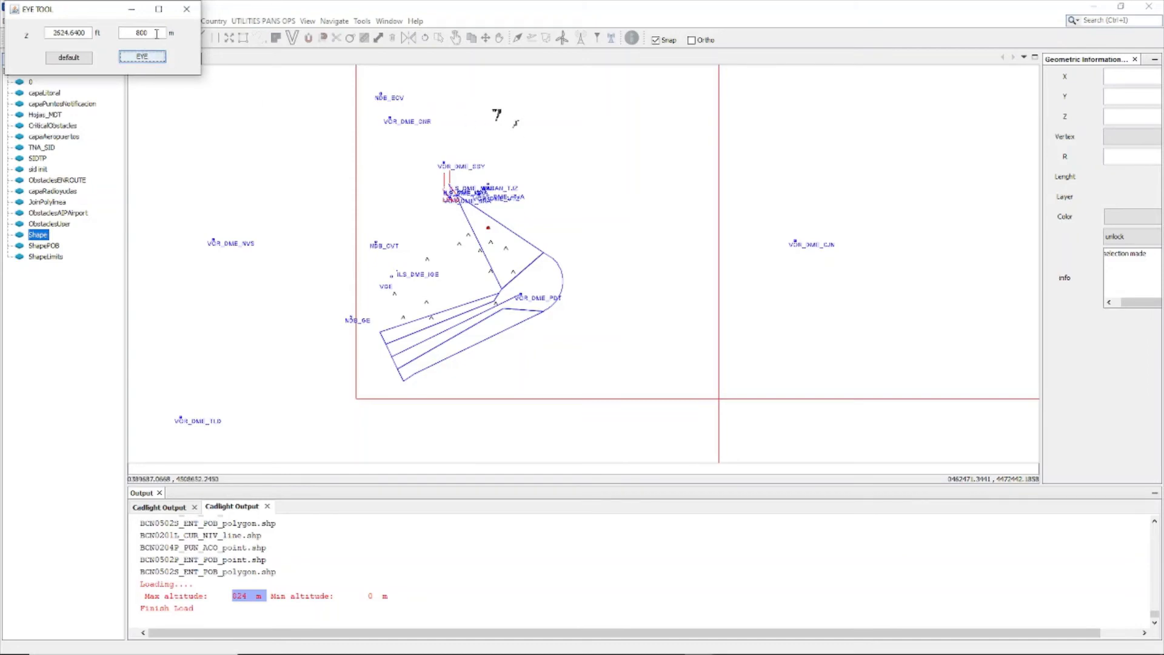
# Lower the Eye tool's Z elevation to 700 m and apply it, then repeat with 650 m.
pyautogui.click(122, 32)
pyautogui.write('70')
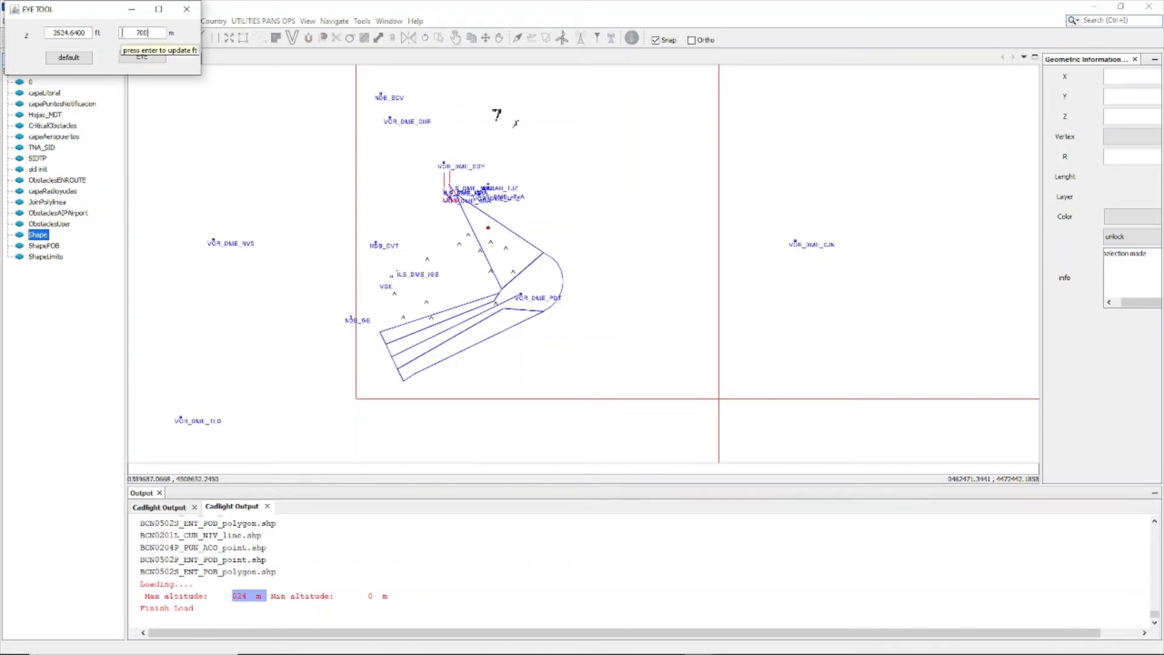
pyautogui.click(142, 56)
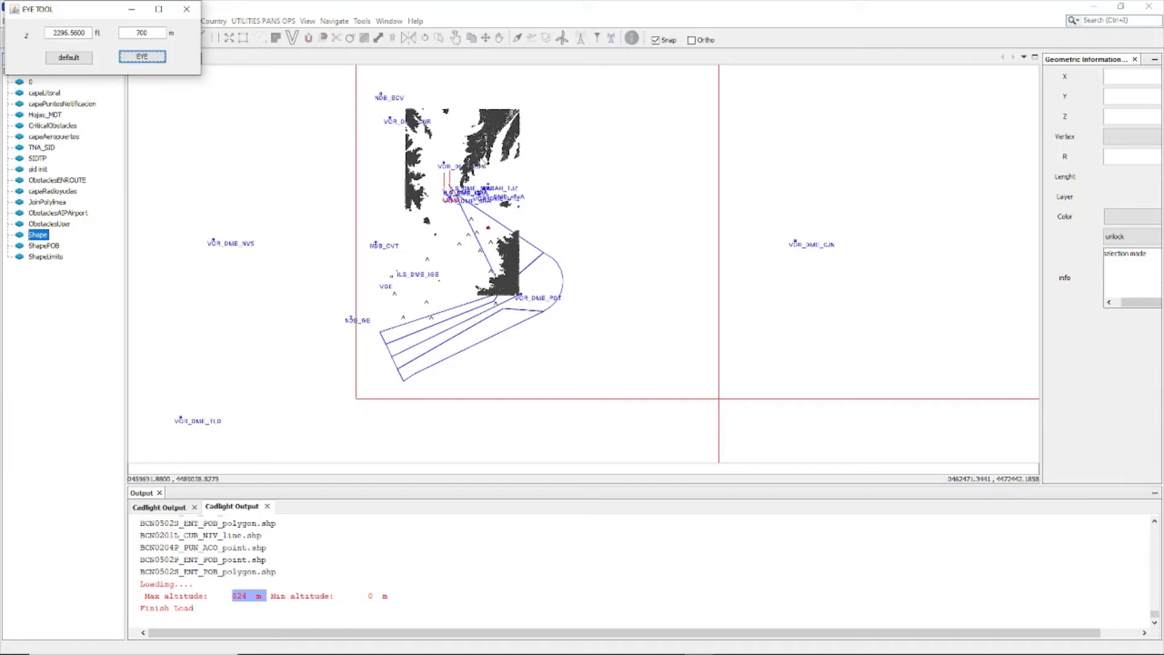
pyautogui.doubleClick(128, 28)
pyautogui.click(132, 59)
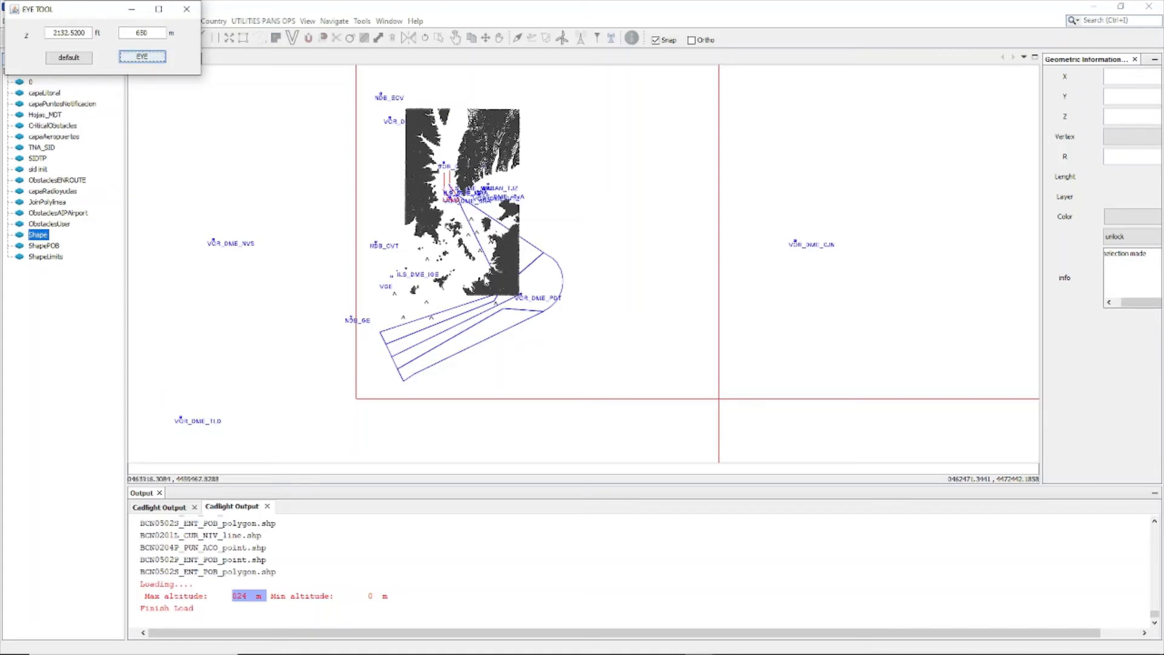
# Reapply the Eye tool filter at 650 m, and hide the Shape layer by turning off its visibility.
pyautogui.click(143, 56)
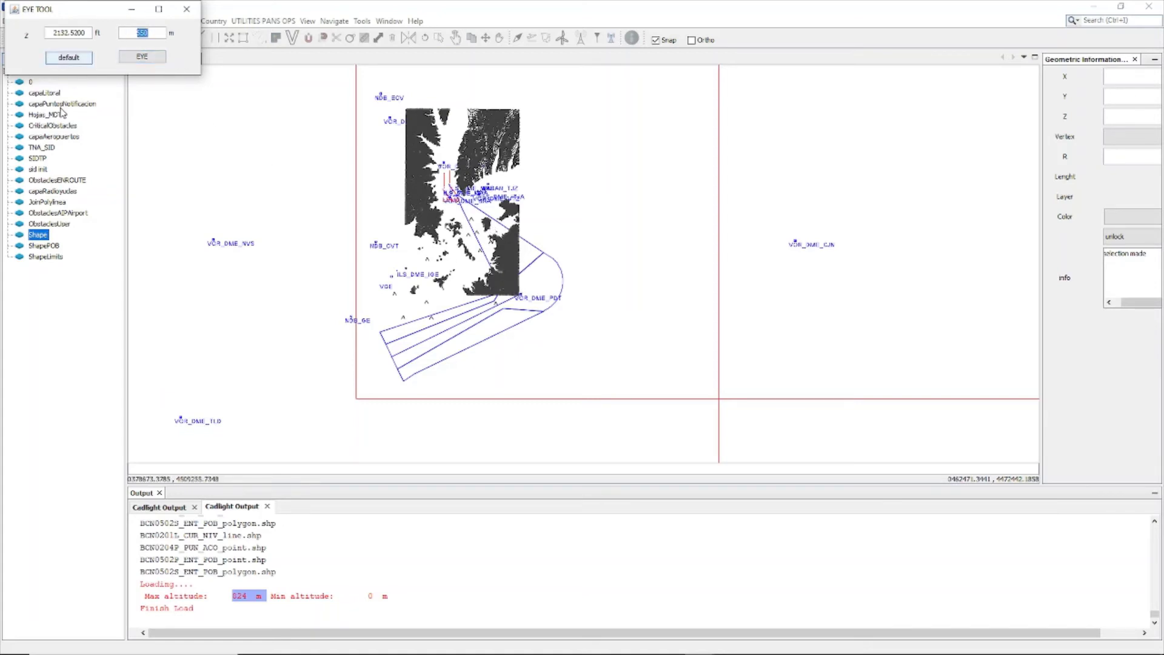
pyautogui.moveTo(60, 12); pyautogui.dragTo(89, 60)
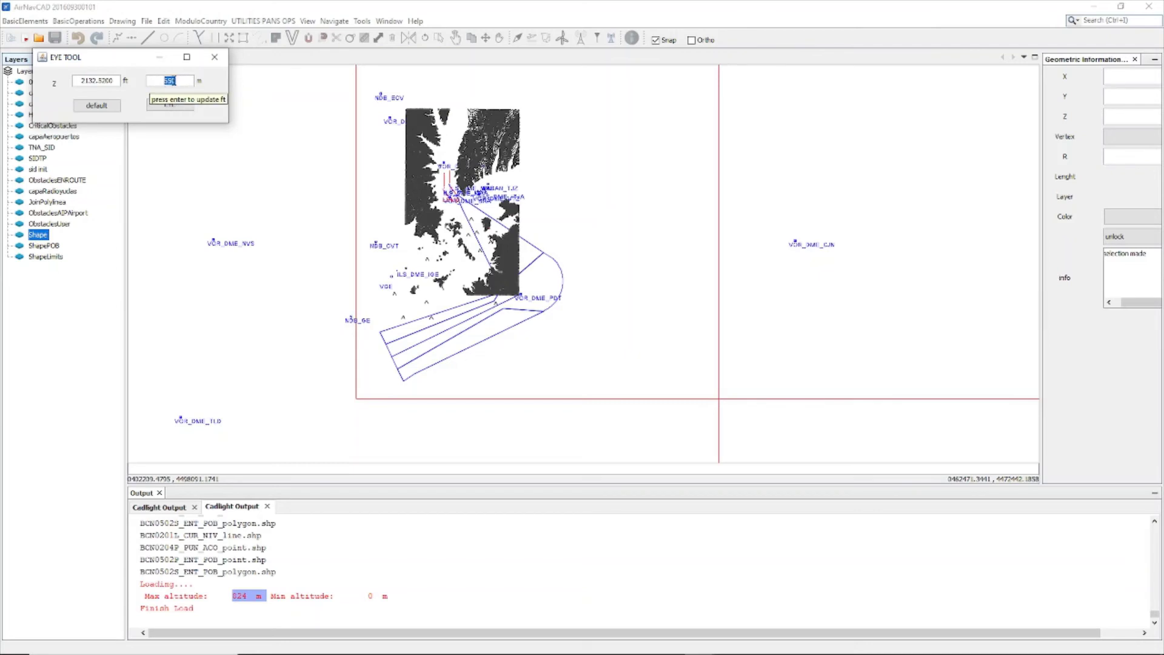
pyautogui.doubleClick(41, 236)
pyautogui.click(588, 208)
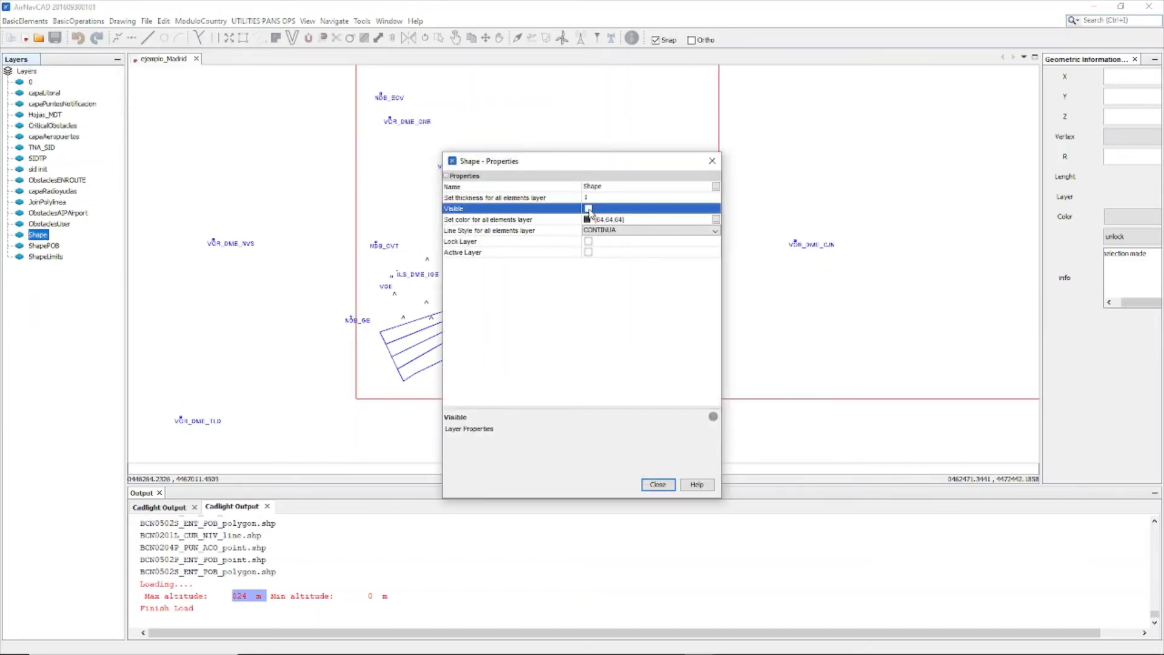
pyautogui.click(713, 160)
pyautogui.scroll(3, 503, 248)
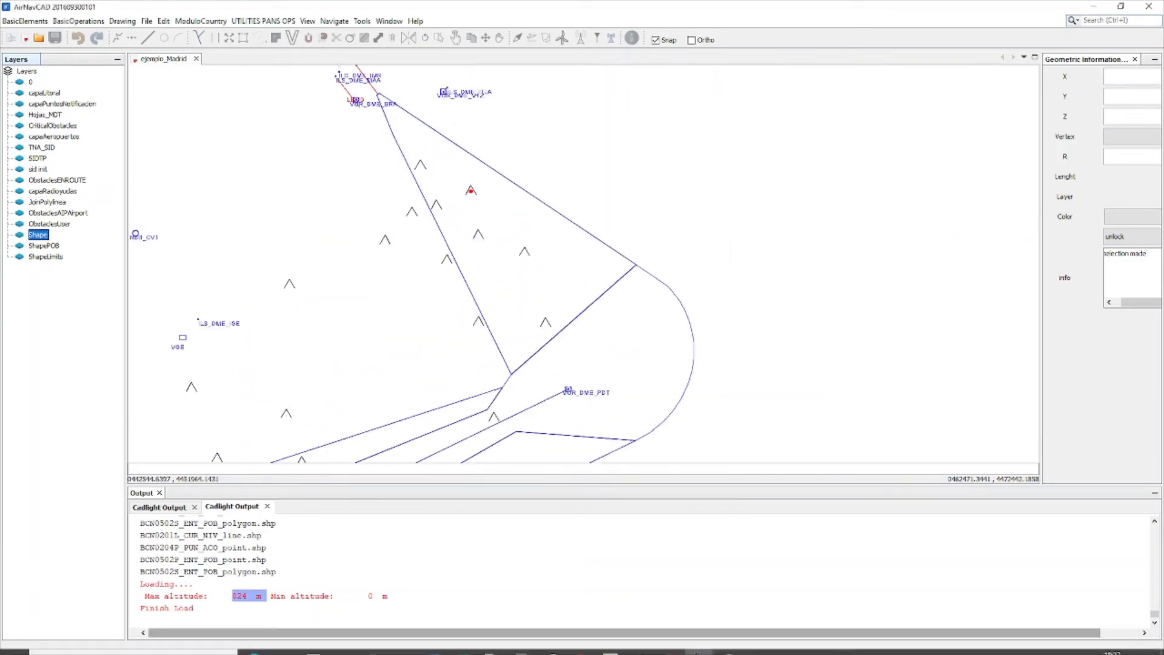
# Reset the Eye tool to its default elevation display and close the tool.
pyautogui.moveTo(700, 648)
pyautogui.click(737, 591)
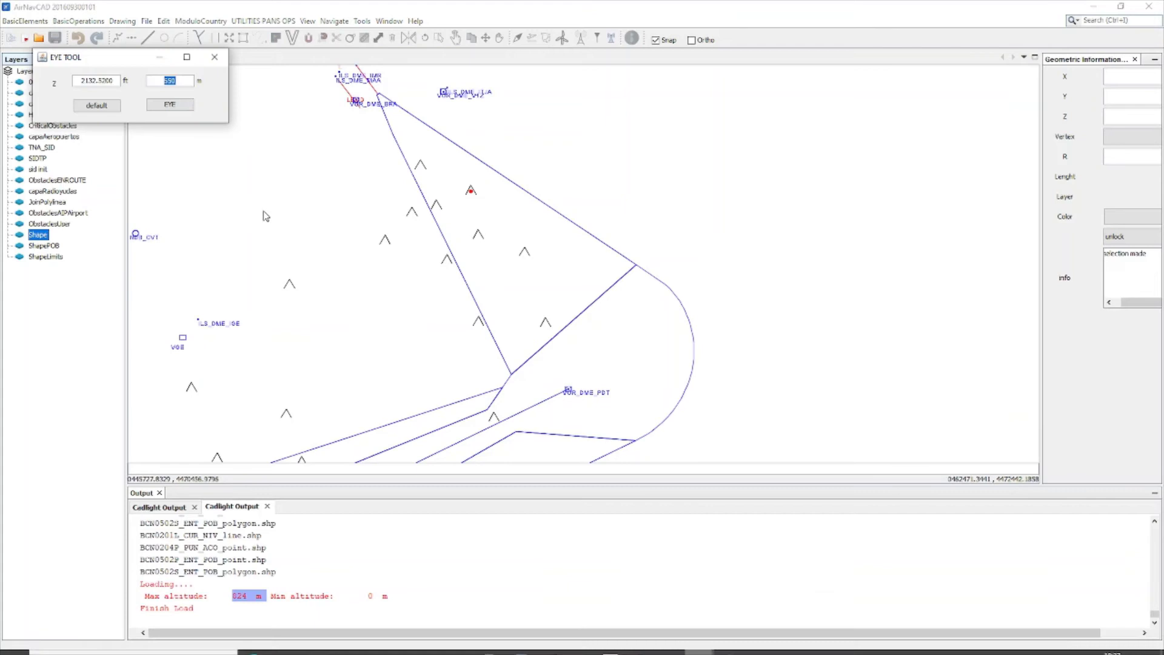
pyautogui.click(97, 106)
pyautogui.click(214, 57)
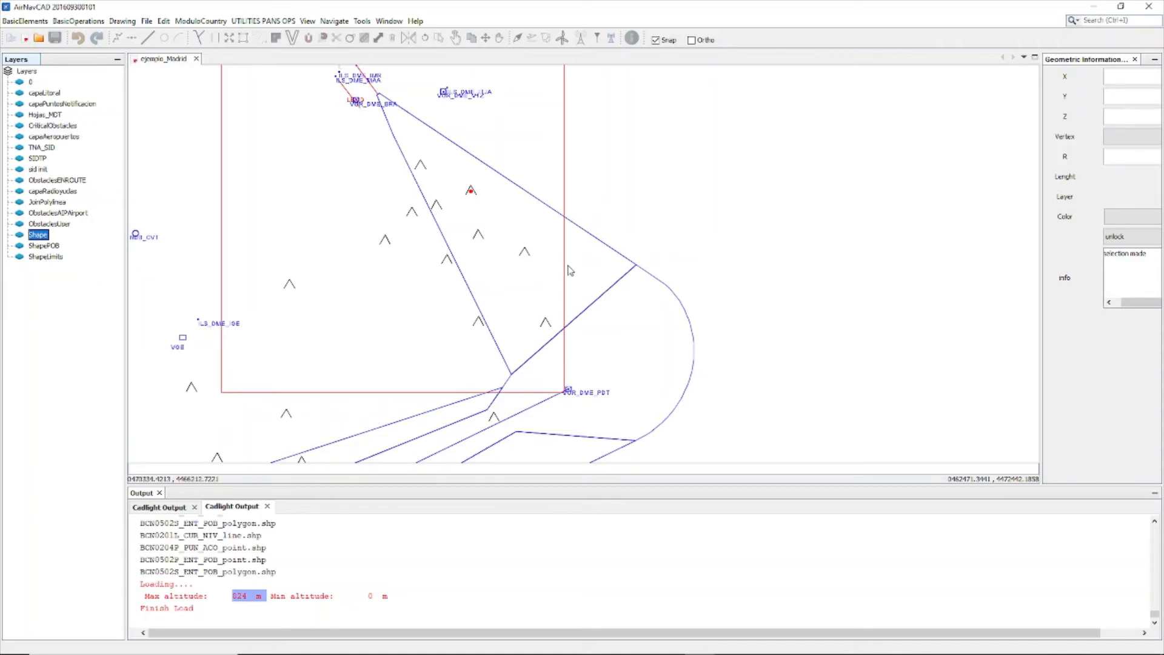
pyautogui.scroll(-2, 609, 235)
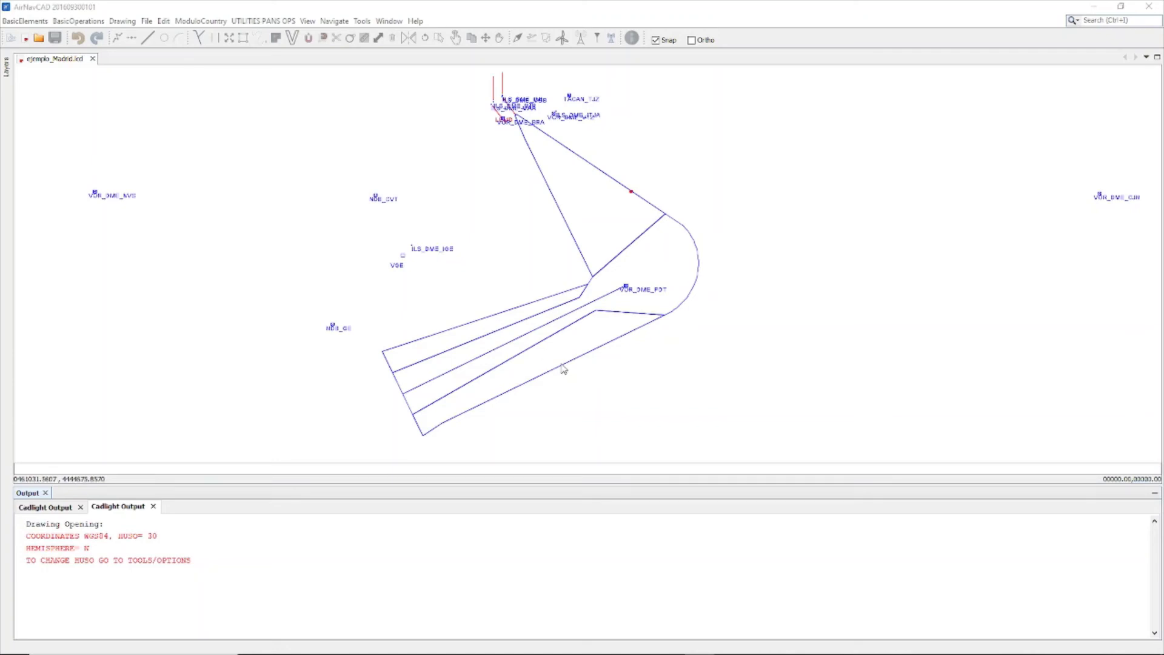
# Start the SID TNA TP segment obstacle analysis and widen its window until all the parameter fields are shown.
pyautogui.scroll(5, 516, 114)
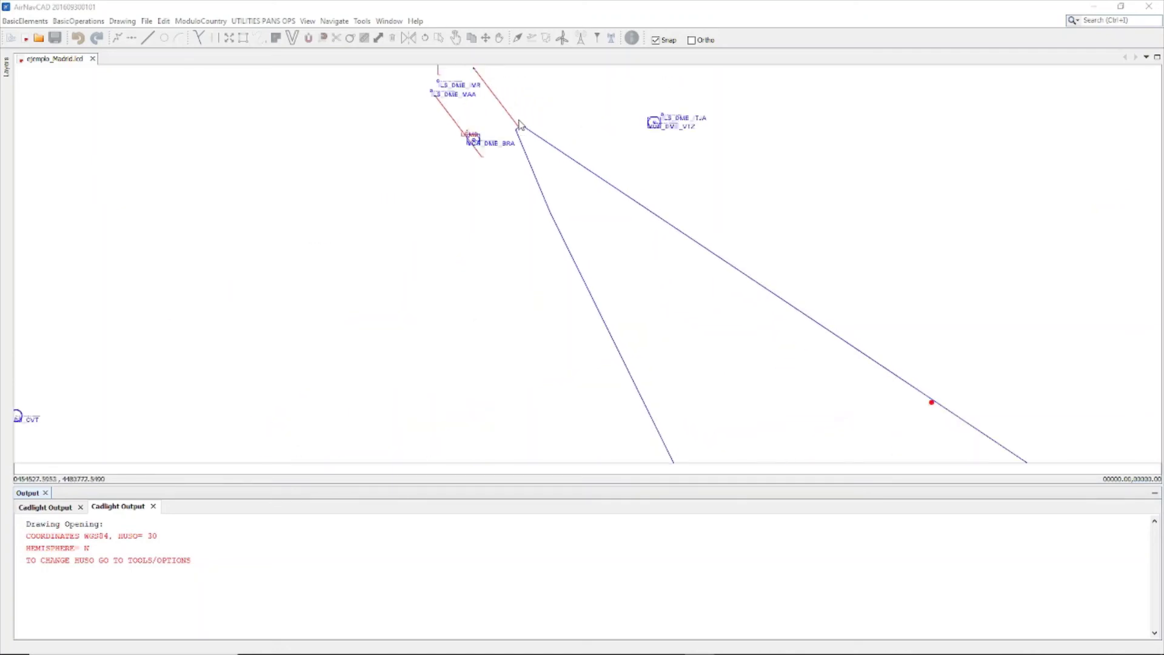
pyautogui.scroll(1, 520, 127)
pyautogui.scroll(-6, 548, 147)
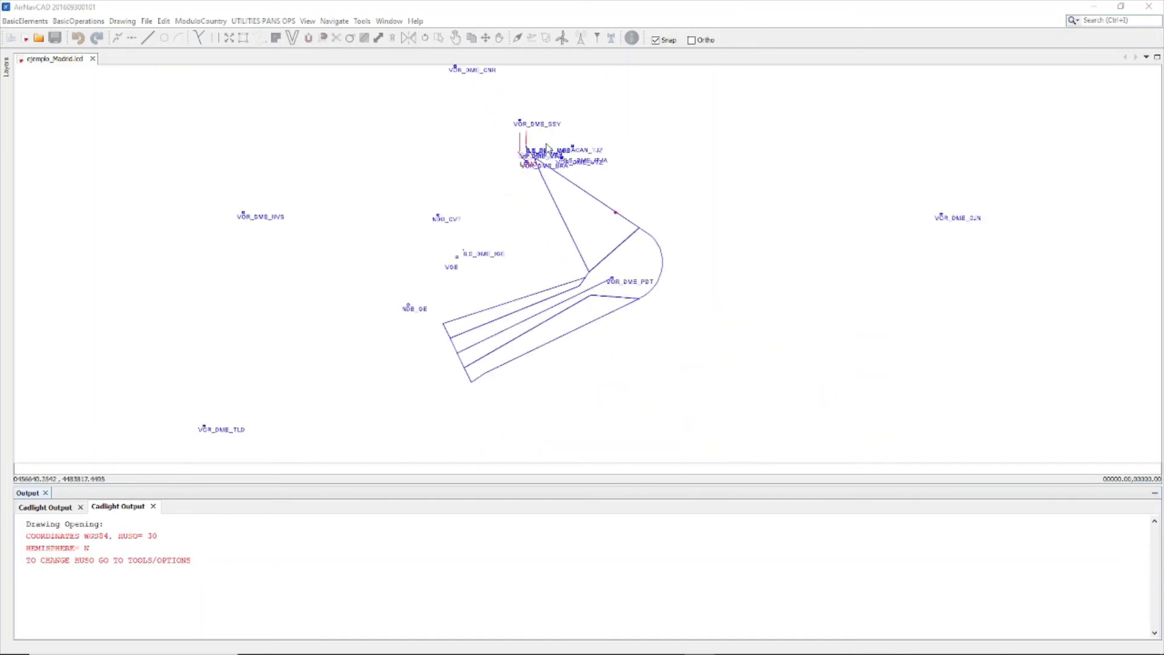
pyautogui.scroll(1, 572, 277)
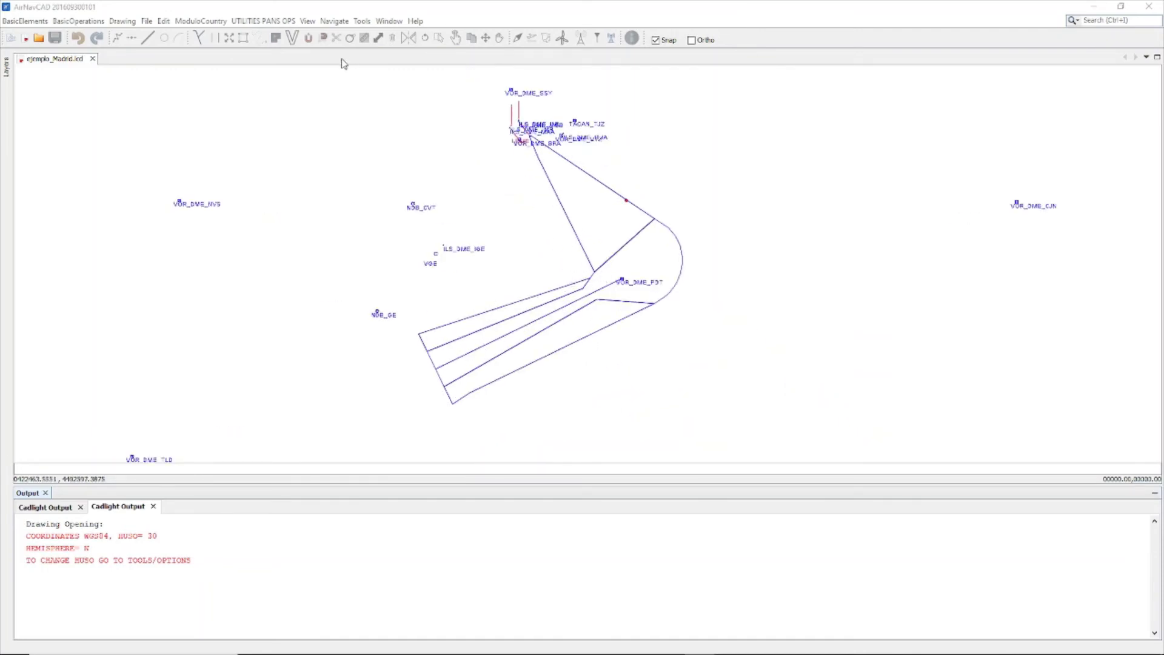
pyautogui.click(274, 23)
pyautogui.moveTo(272, 39)
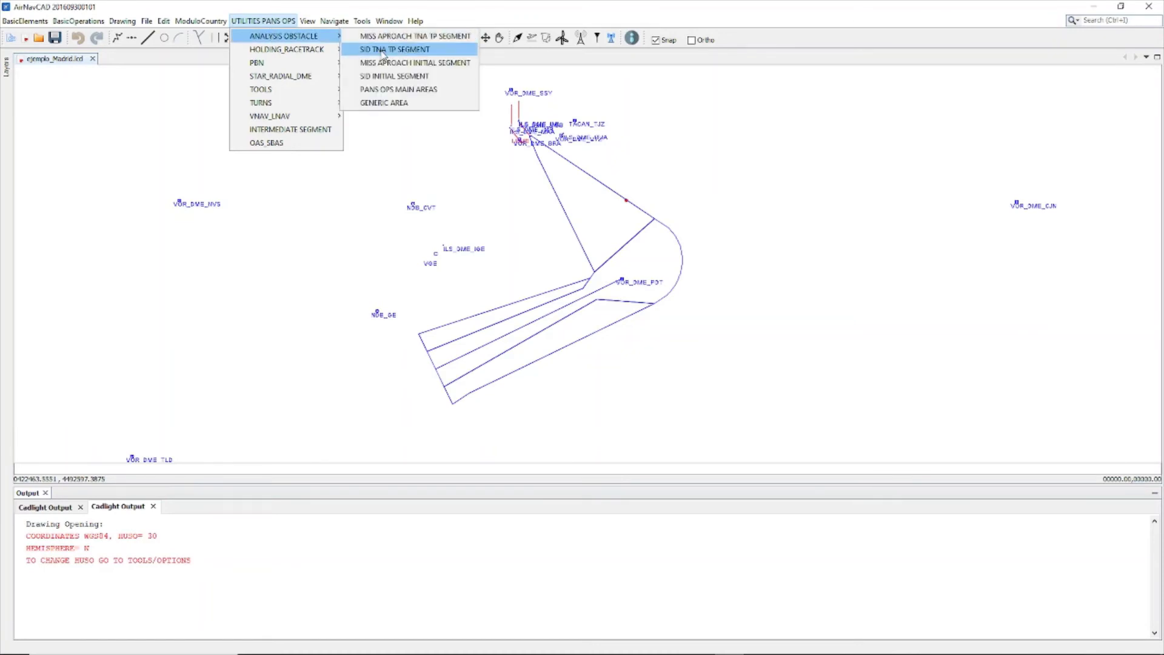
pyautogui.click(382, 50)
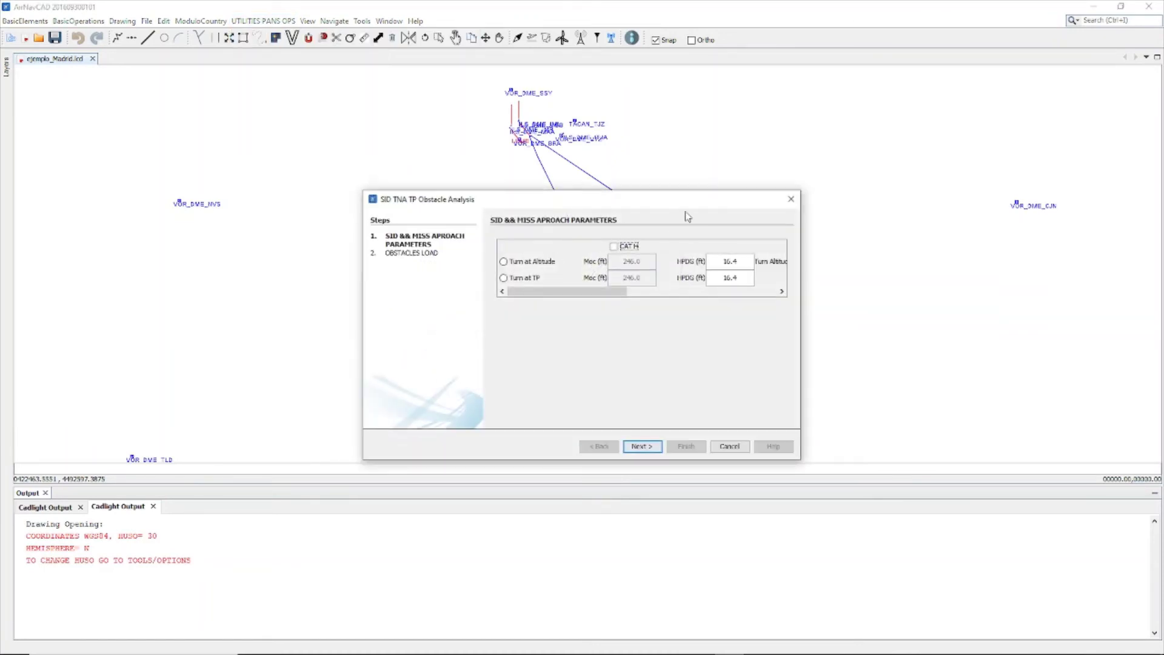
pyautogui.moveTo(669, 201); pyautogui.dragTo(512, 182)
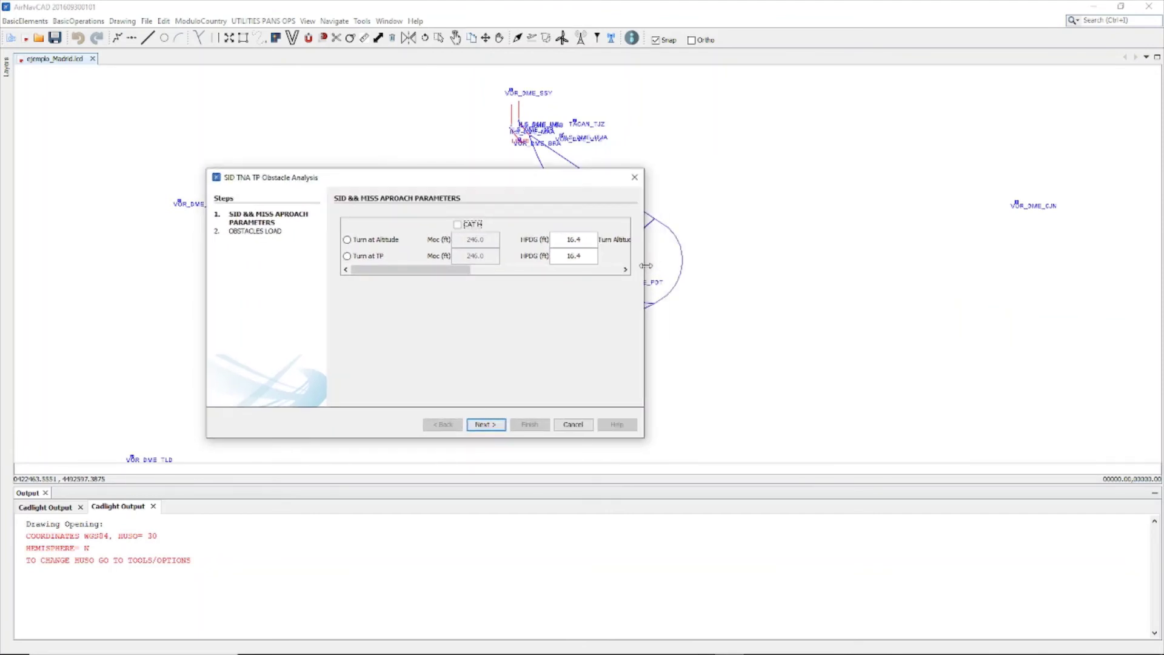
pyautogui.moveTo(644, 267); pyautogui.dragTo(713, 266)
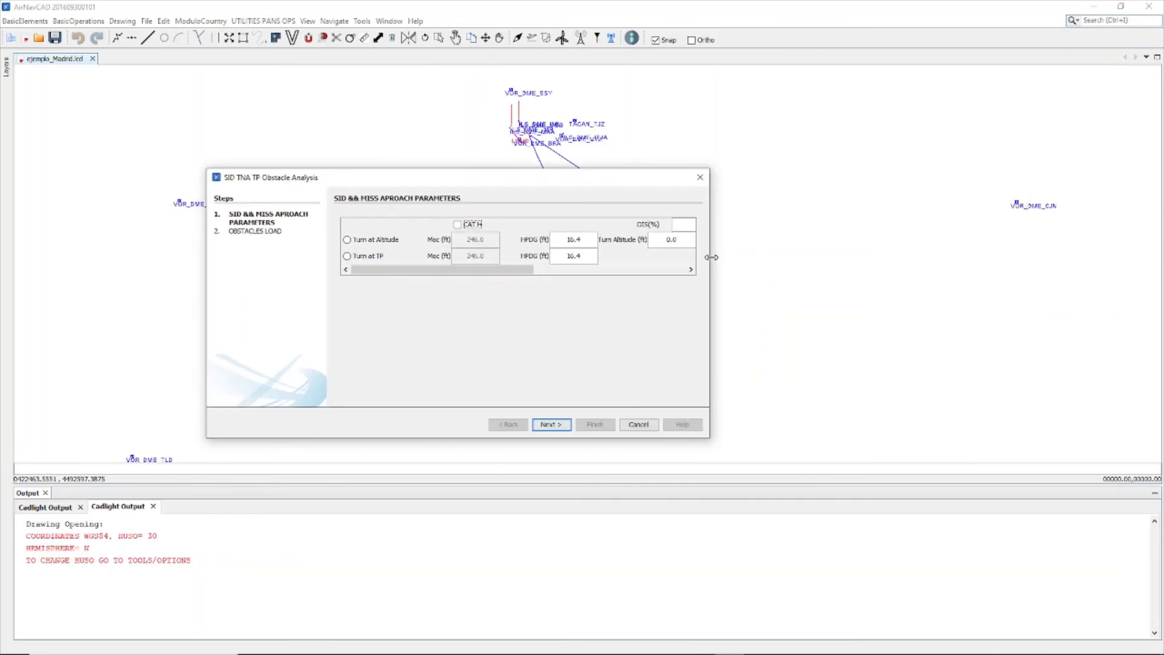
pyautogui.moveTo(502, 271)
pyautogui.mouseDown()
pyautogui.moveTo(649, 275)
pyautogui.moveTo(507, 273)
pyautogui.mouseUp()
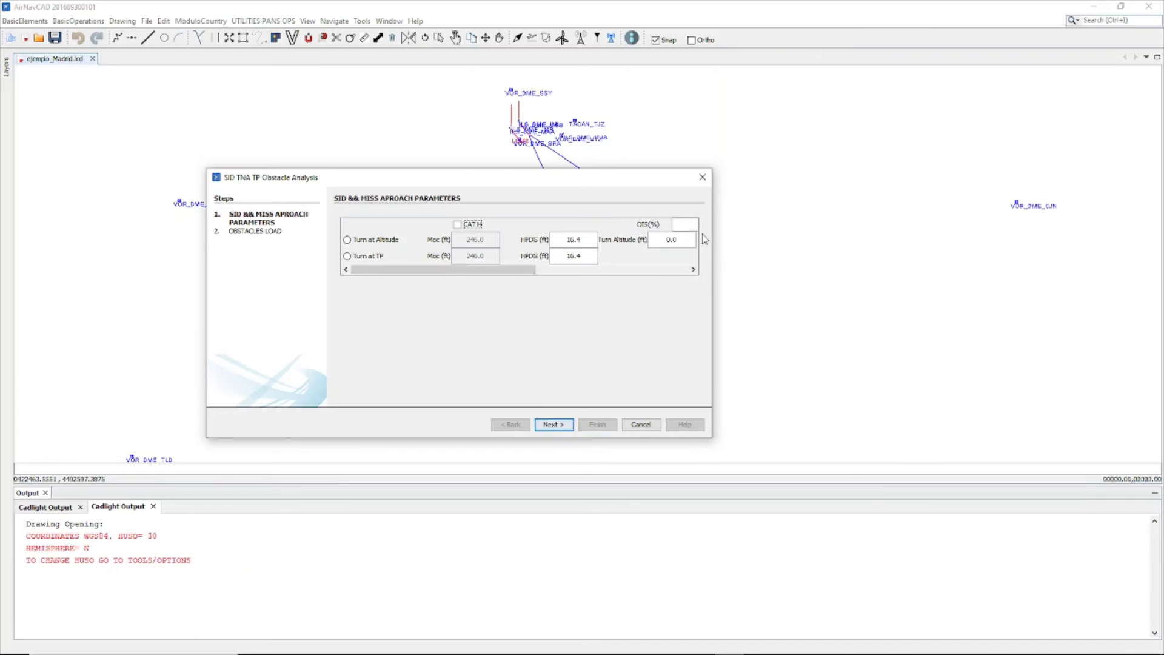
pyautogui.moveTo(712, 246); pyautogui.dragTo(1024, 246)
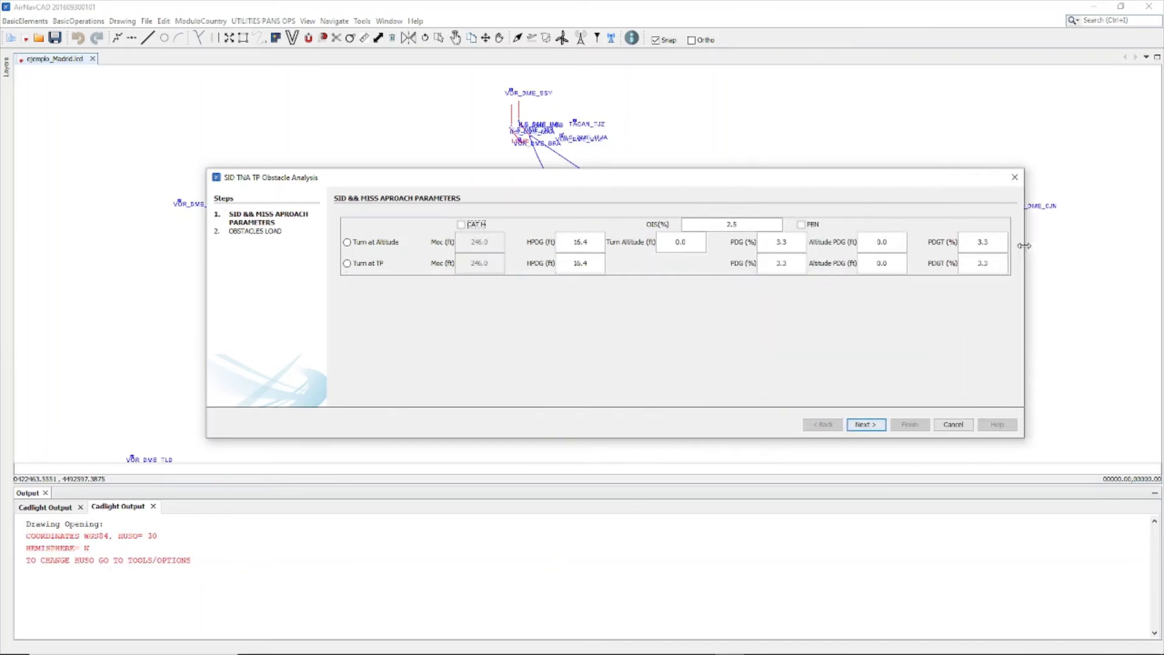
pyautogui.moveTo(765, 177); pyautogui.dragTo(702, 167)
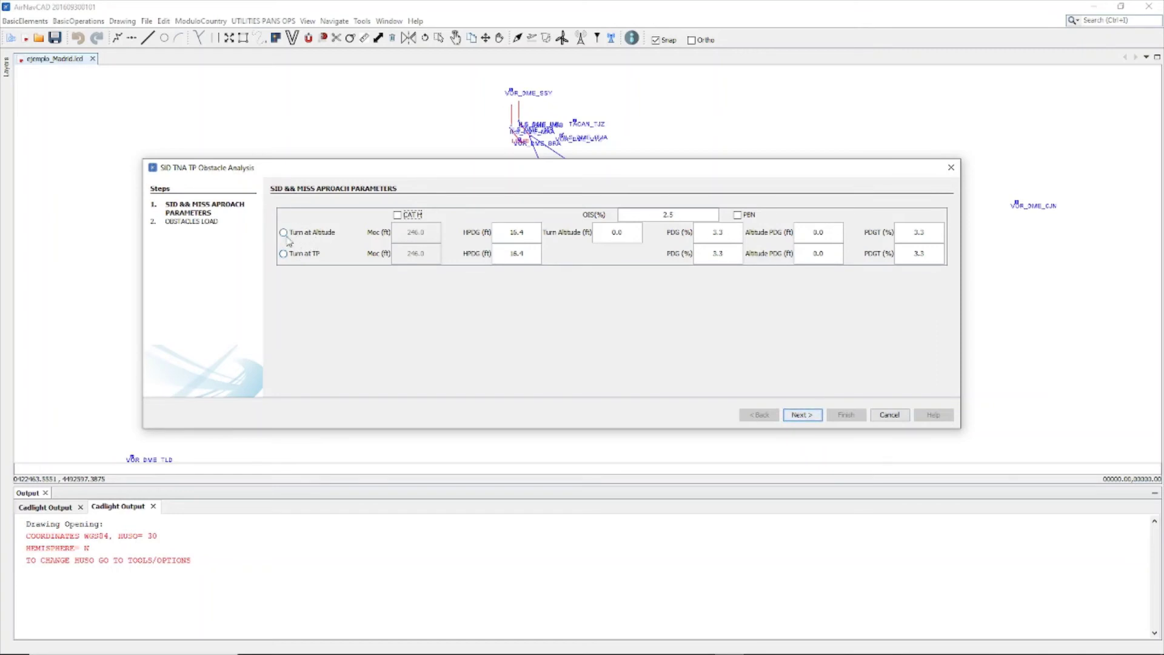
# Select Turn at TP for the analysis, set its PDG to 6.4 %, and restore the PDG to 3.3 %.
pyautogui.click(301, 257)
pyautogui.moveTo(727, 254); pyautogui.dragTo(707, 253)
pyautogui.write('6.4')
pyautogui.moveTo(724, 254); pyautogui.dragTo(698, 259)
pyautogui.click(818, 252)
pyautogui.moveTo(712, 255); pyautogui.dragTo(692, 259)
pyautogui.write('3.3')
# Try another Altitude PDG value for Turn at TP, and restore it to 0.0 ft.
pyautogui.moveTo(726, 253); pyautogui.dragTo(708, 253)
pyautogui.click(813, 252)
pyautogui.write('2000')
pyautogui.press('BackSpace')
pyautogui.press('BackSpace')
pyautogui.press('BackSpace')
pyautogui.write('900')
pyautogui.moveTo(810, 254); pyautogui.dragTo(833, 251)
pyautogui.write('0.0')
# Enter 6.4 % again as the PDG for Turn at TP, and return it to 3.3 %.
pyautogui.doubleClick(724, 254)
pyautogui.click(729, 254)
pyautogui.write('6.4')
pyautogui.click(801, 253)
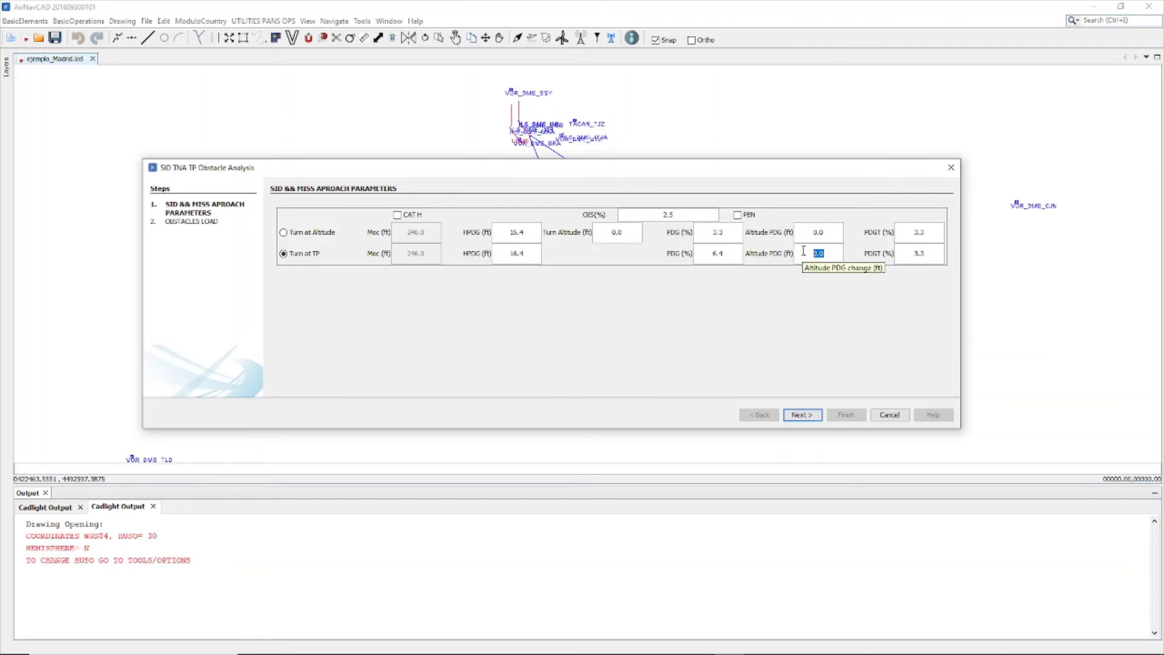
pyautogui.click(730, 254)
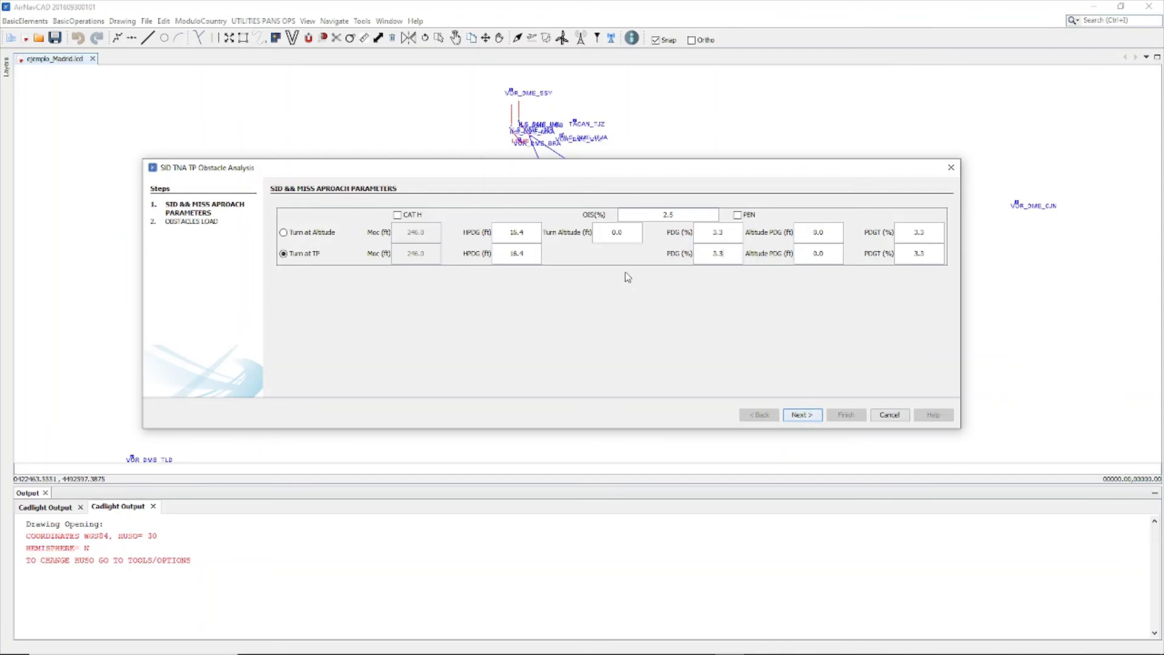
# Proceed to the obstacles load stage and include the XML obstacles already in memory.
pyautogui.click(815, 416)
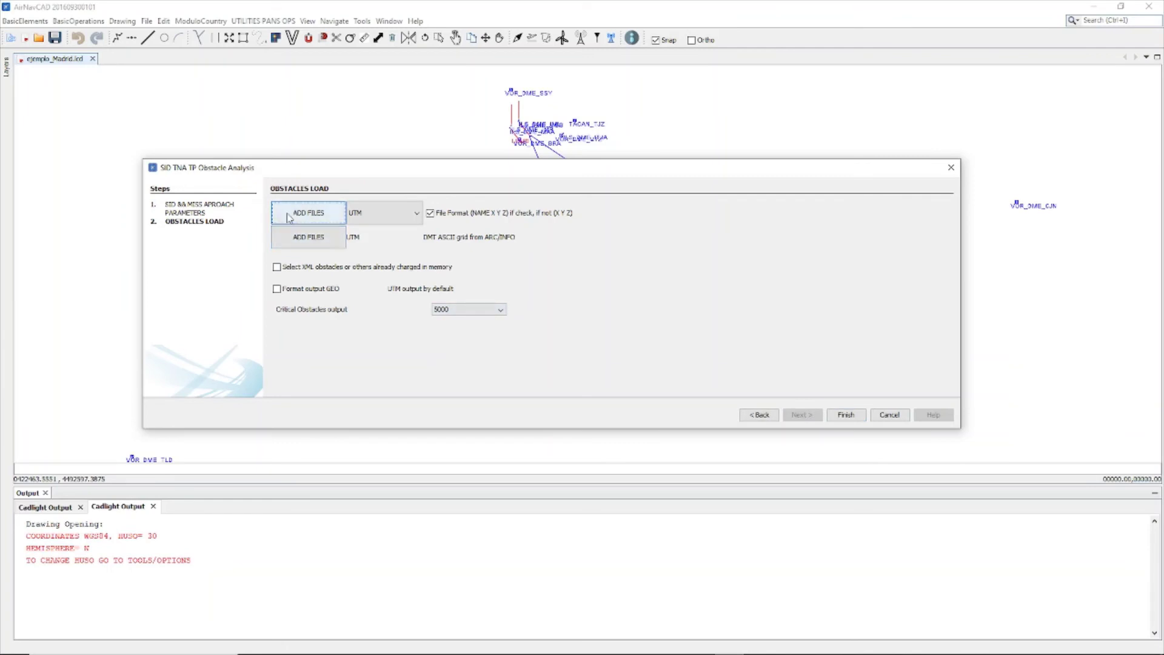
pyautogui.moveTo(548, 162); pyautogui.dragTo(576, 161)
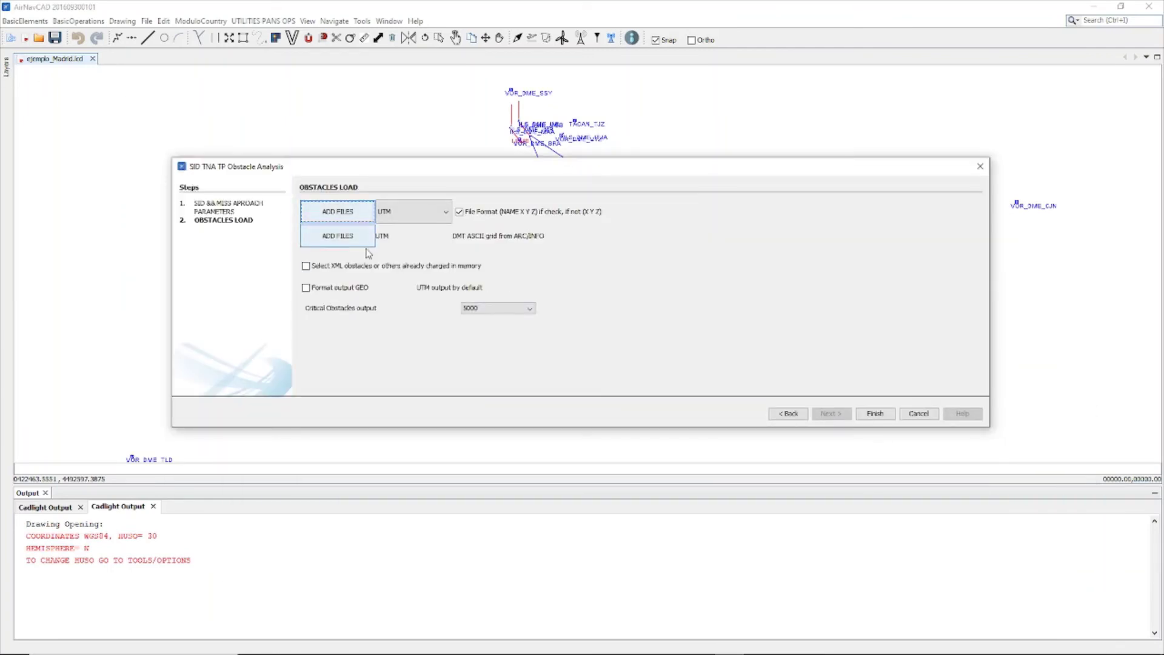
pyautogui.click(319, 269)
pyautogui.moveTo(616, 168)
pyautogui.mouseDown()
pyautogui.moveTo(620, 310)
pyautogui.moveTo(626, 218)
pyautogui.mouseUp()
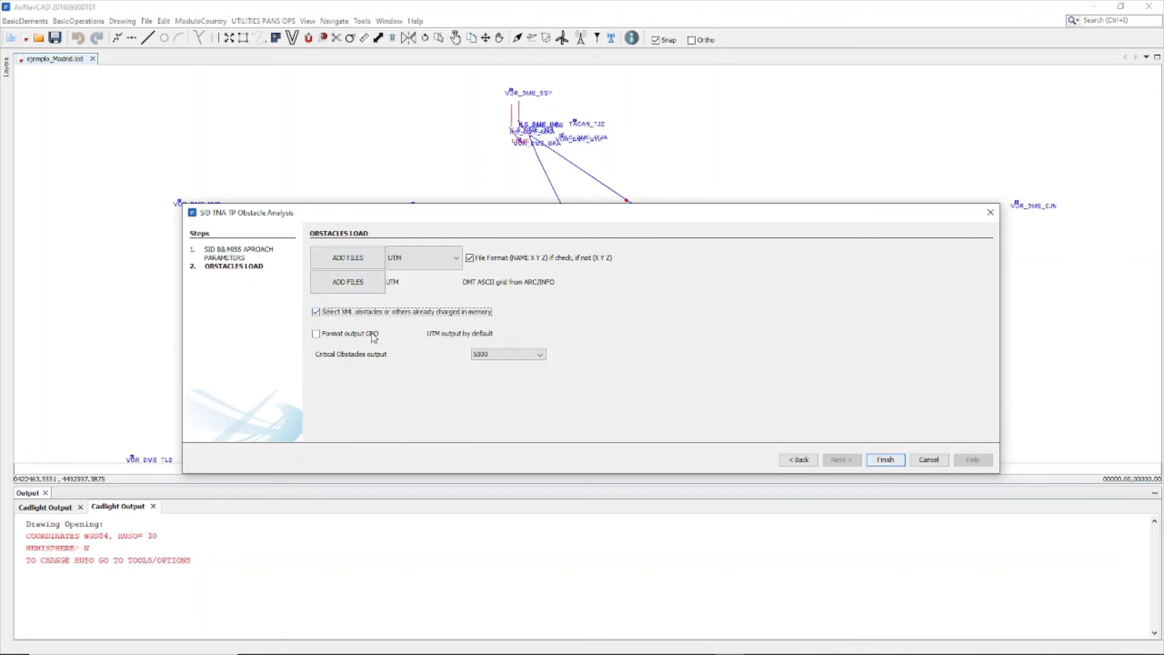
pyautogui.click(470, 257)
pyautogui.click(355, 264)
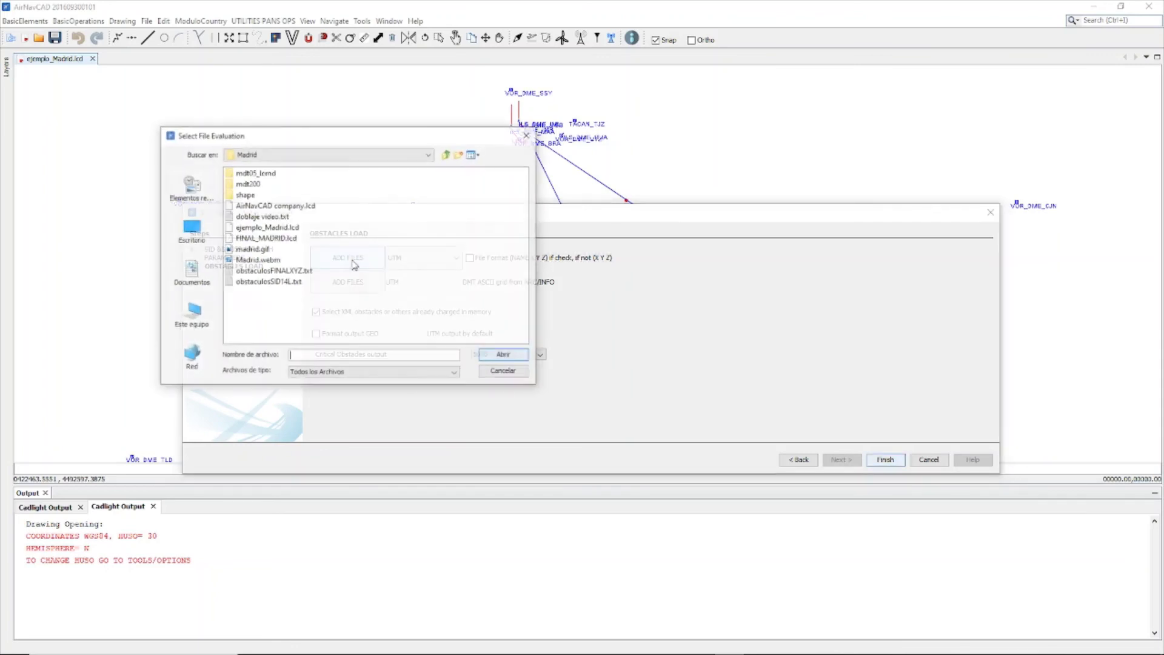
pyautogui.click(264, 281)
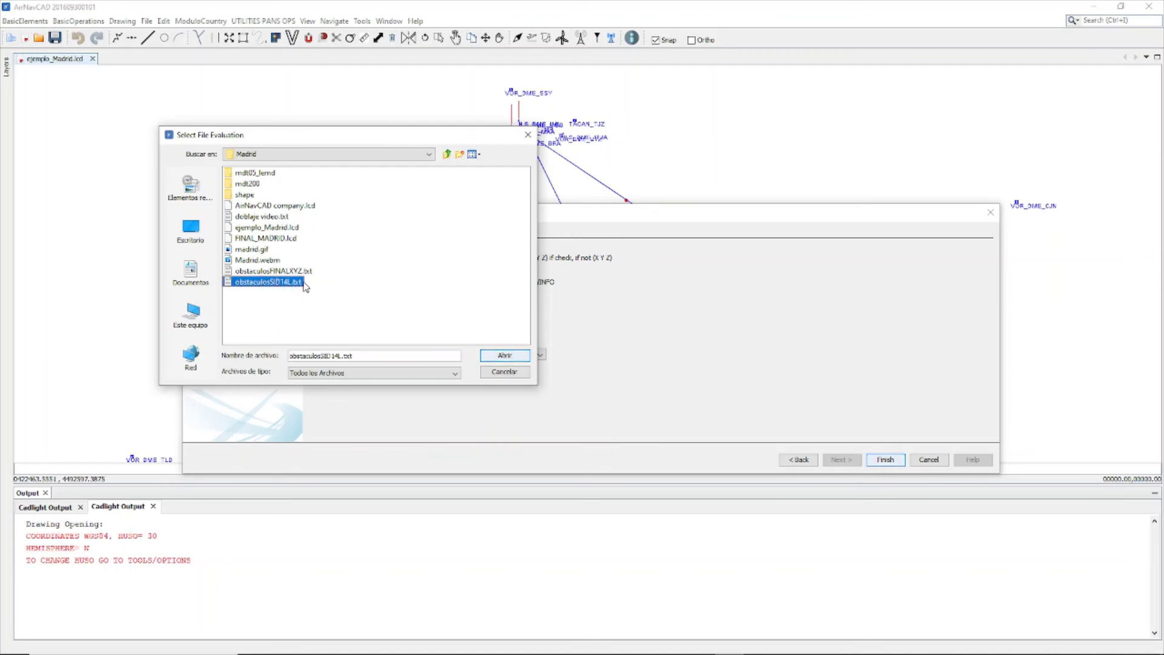
pyautogui.moveTo(413, 140)
pyautogui.mouseDown()
pyautogui.moveTo(592, 488)
pyautogui.moveTo(434, 147)
pyautogui.mouseUp()
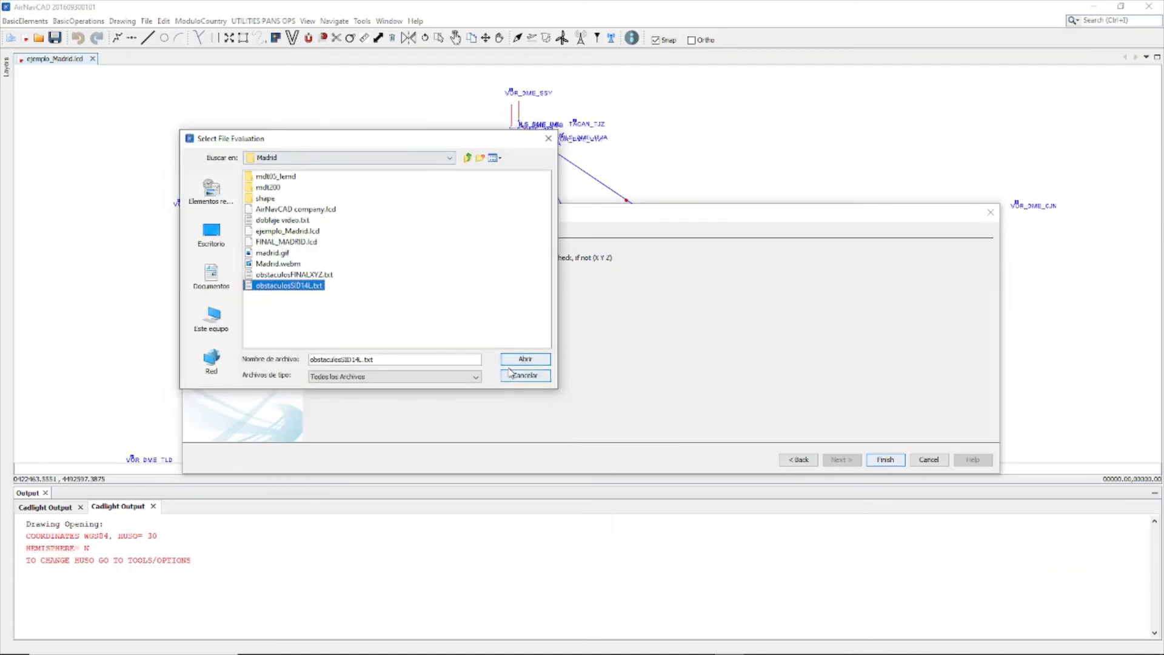
pyautogui.click(525, 359)
pyautogui.click(471, 259)
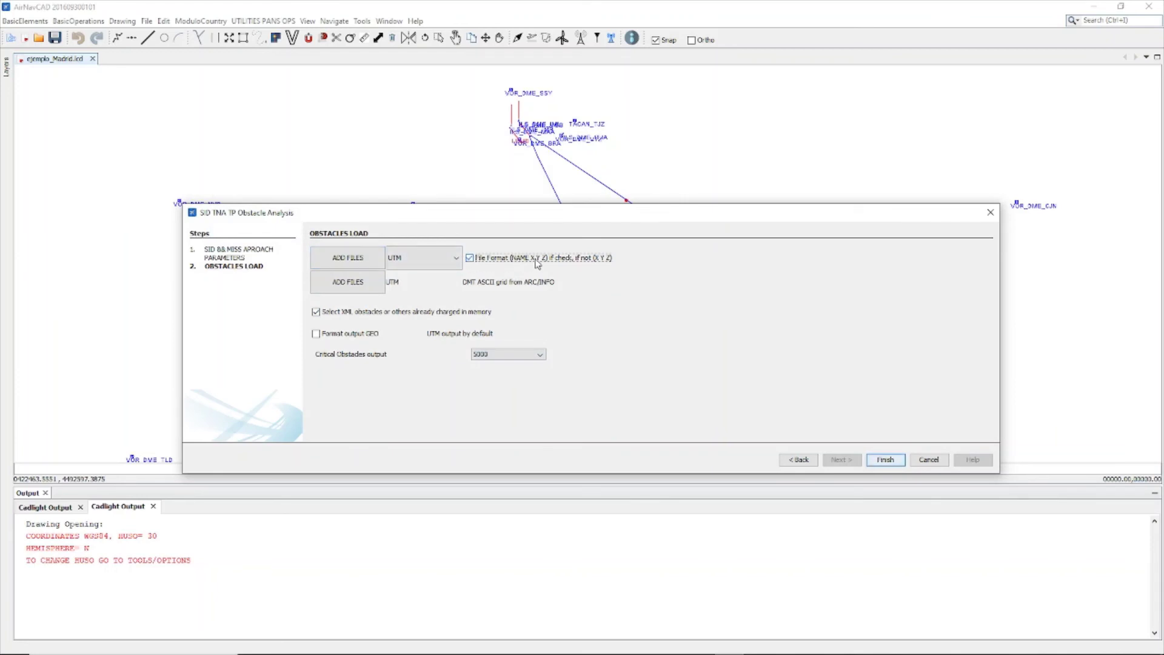
# Load the obstacle file obstaculosSID14L.txt in UTM with the NAME X Y Z format.
pyautogui.click(347, 258)
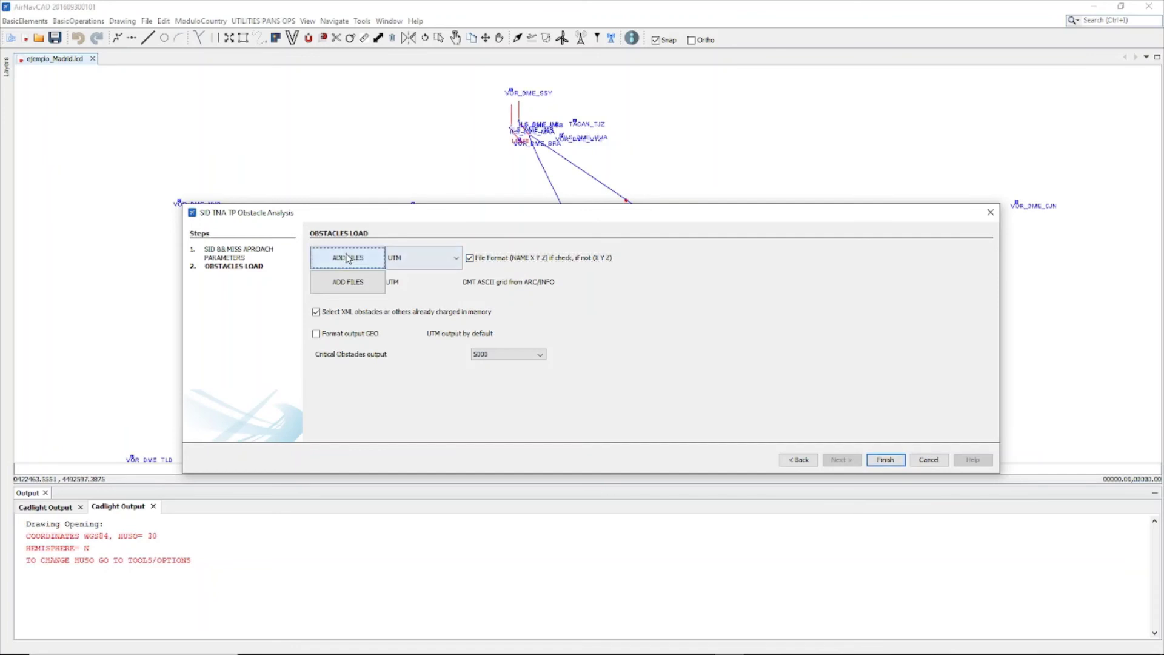
pyautogui.click(261, 282)
pyautogui.click(508, 353)
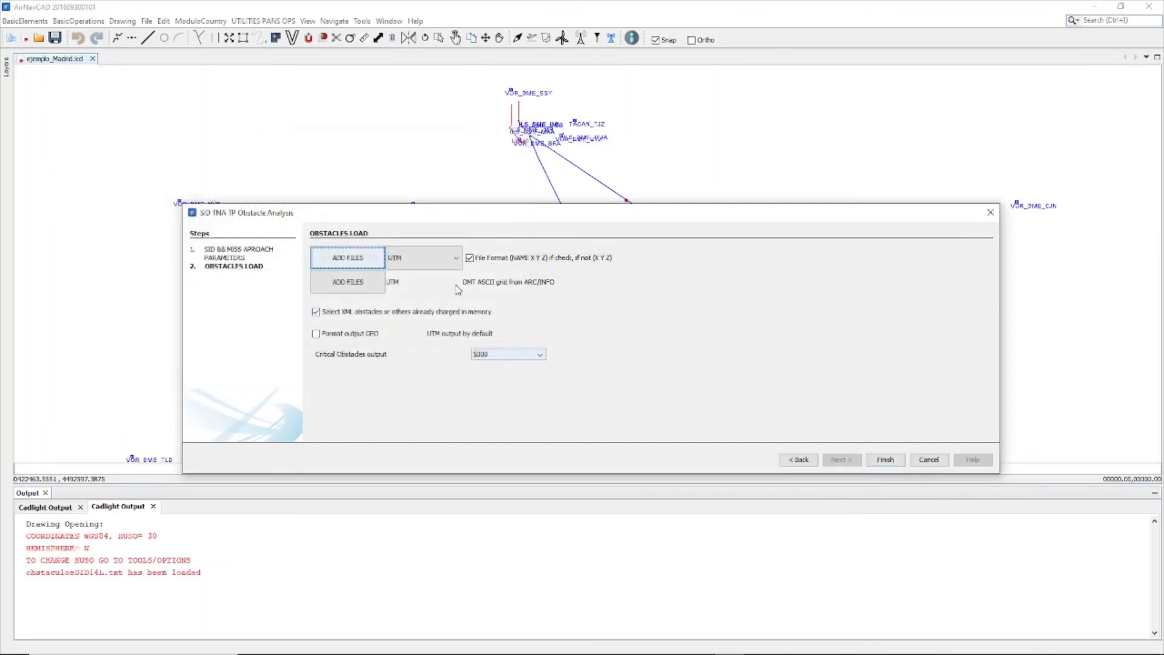
# Load the Guadalajara and Madrid PNOA_MDT200_ETRS89_HU30 .asc terrain grids from the mdt200 folder.
pyautogui.click(347, 282)
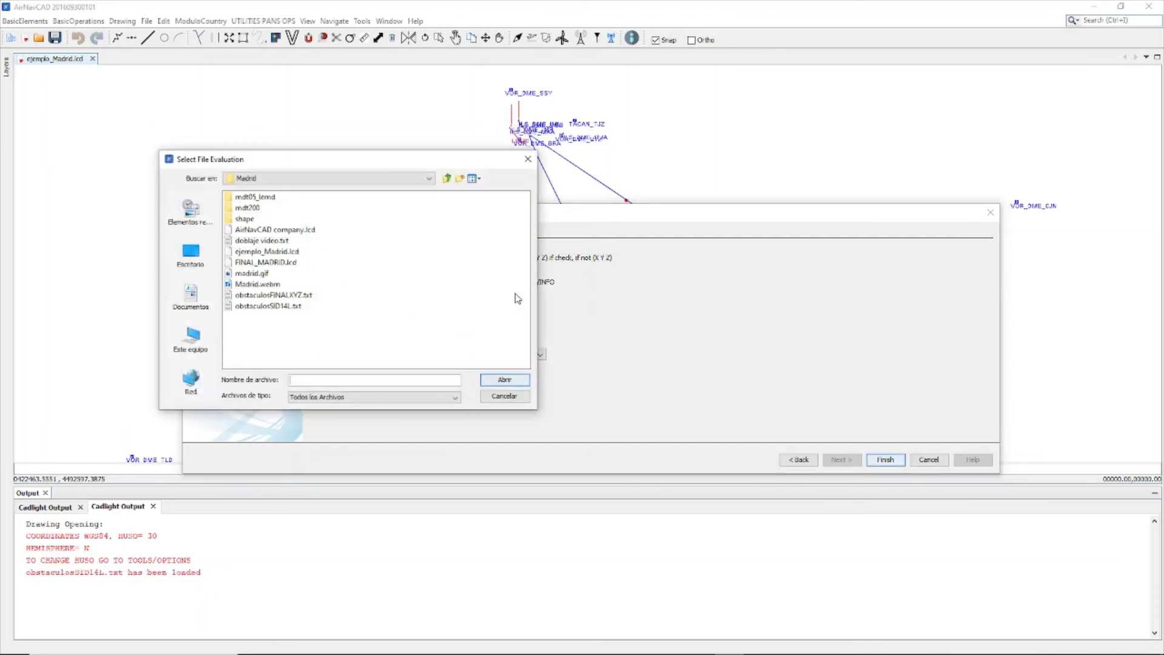
pyautogui.doubleClick(253, 208)
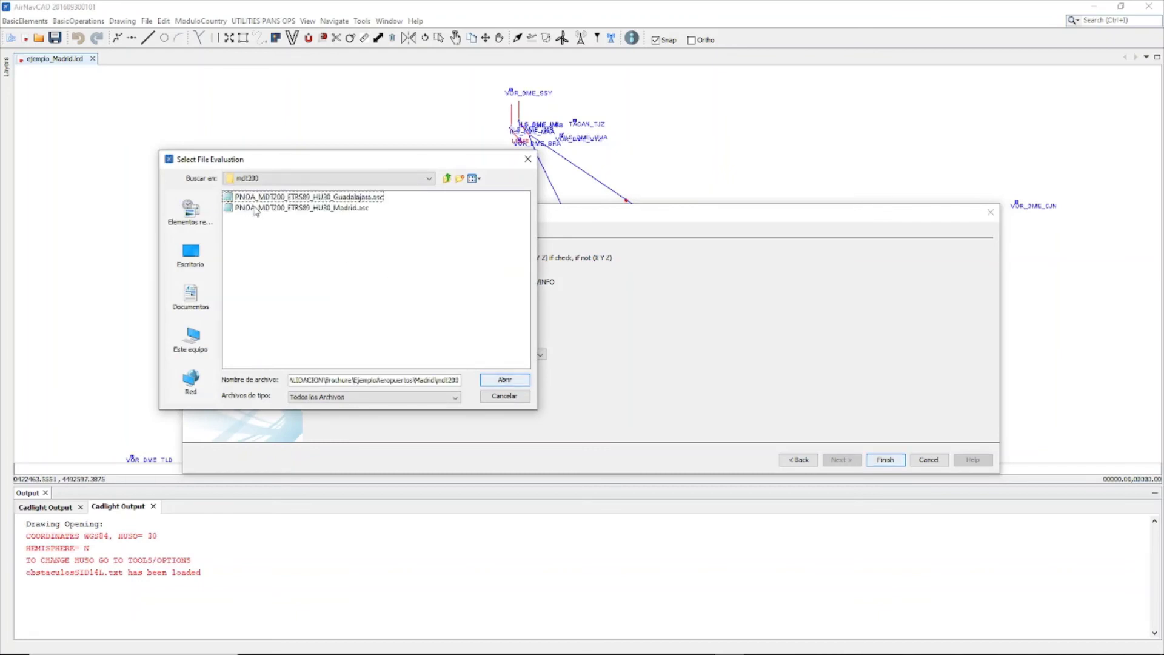
pyautogui.click(255, 197)
pyautogui.keyDown('shift'); pyautogui.click(254, 208); pyautogui.keyUp('shift')
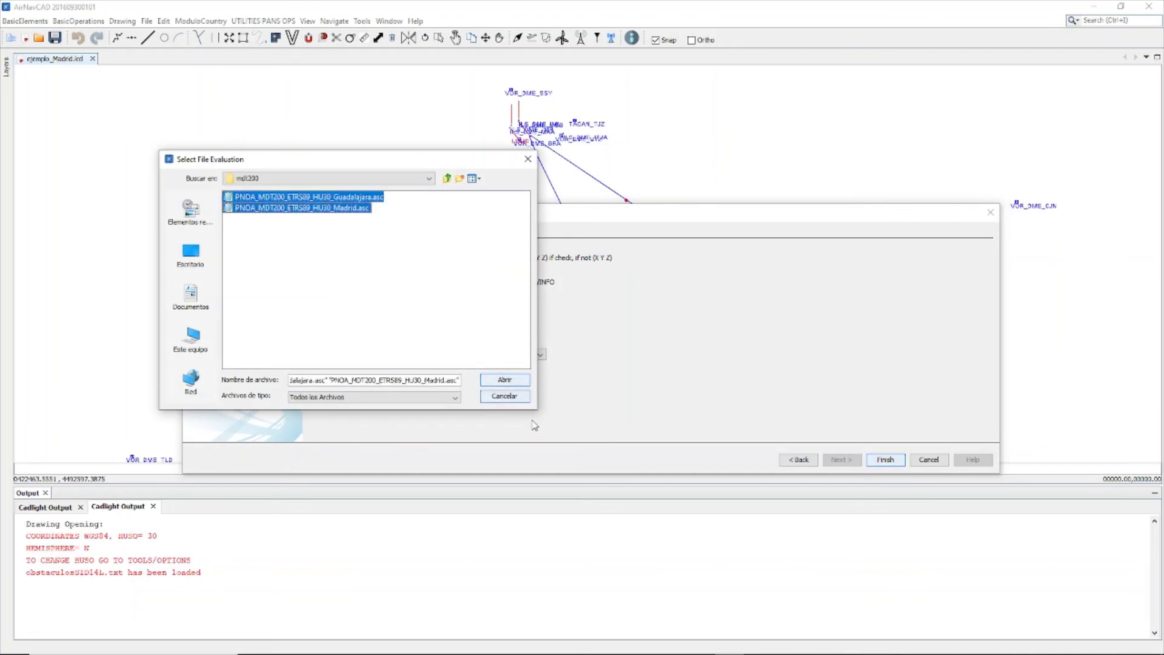
pyautogui.click(505, 380)
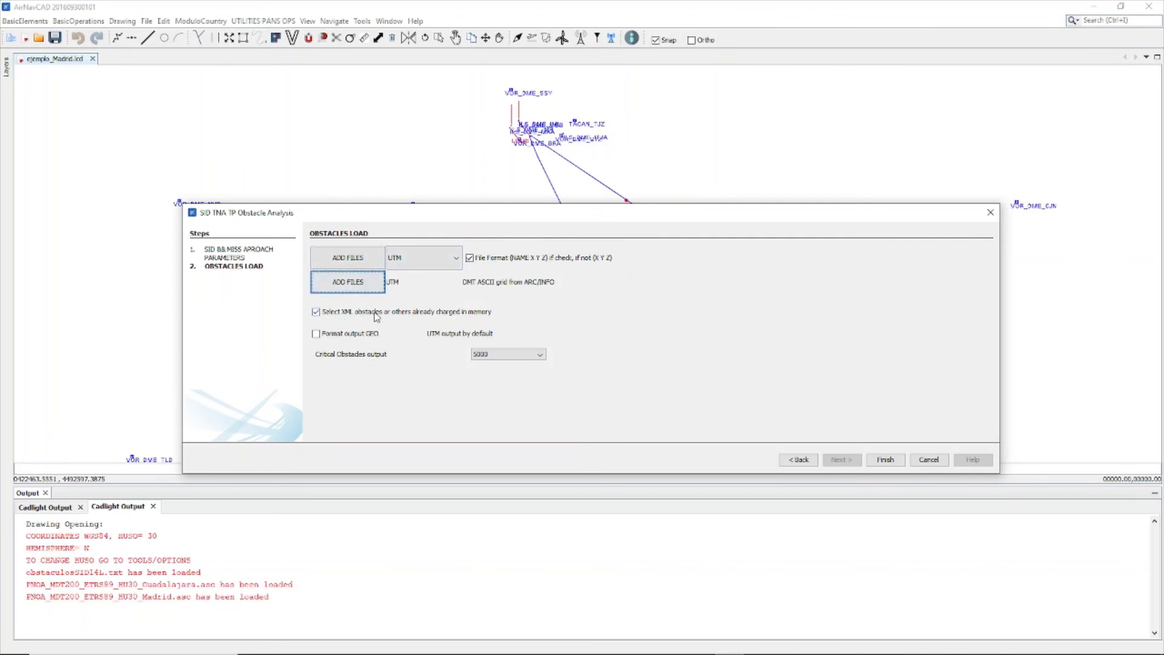
# Finish the SID TNA TP obstacle setup to start the area evaluation, and keep the layer list docked beside the drawing.
pyautogui.click(884, 461)
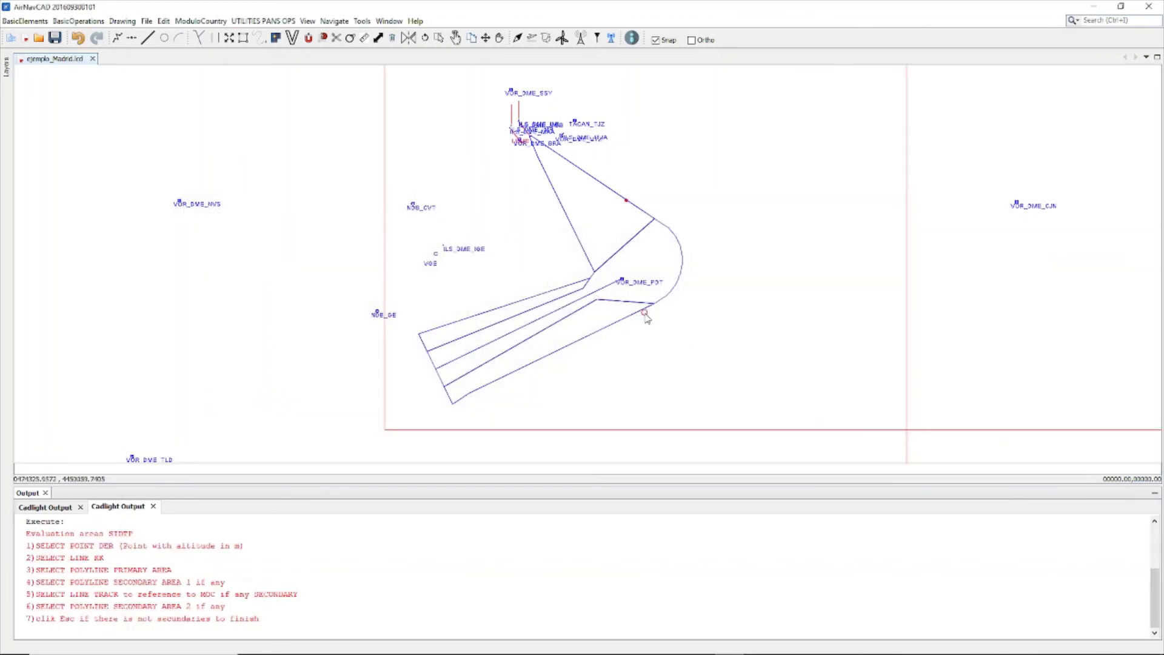
pyautogui.scroll(-3, 647, 317)
pyautogui.scroll(4, 623, 306)
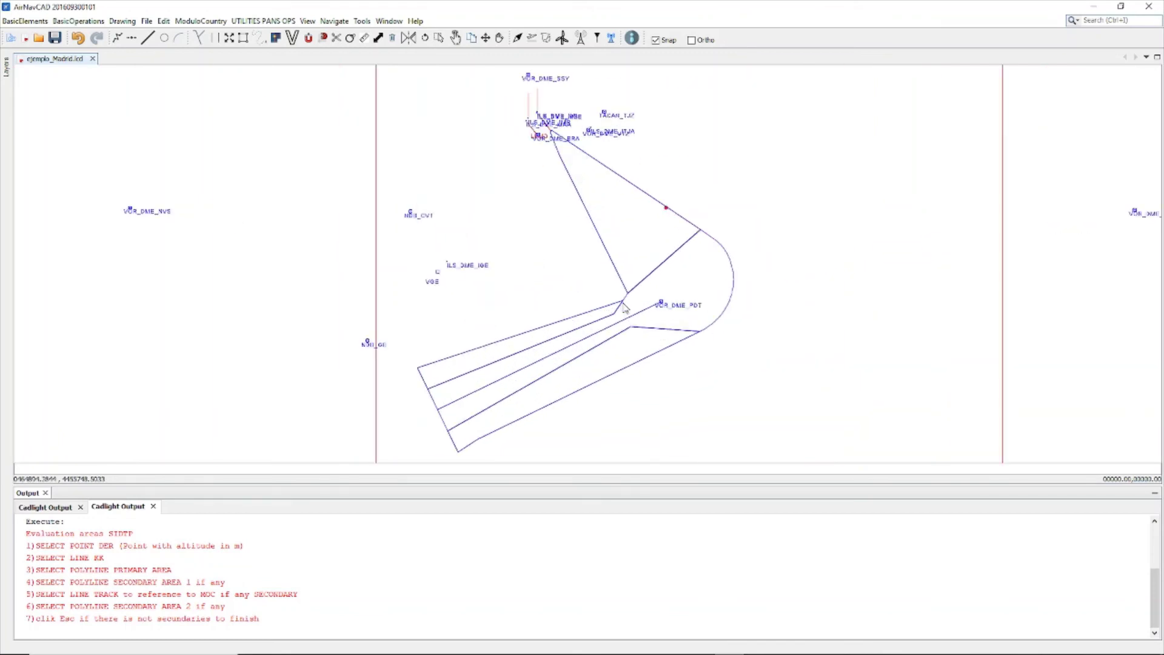
pyautogui.click(6, 66)
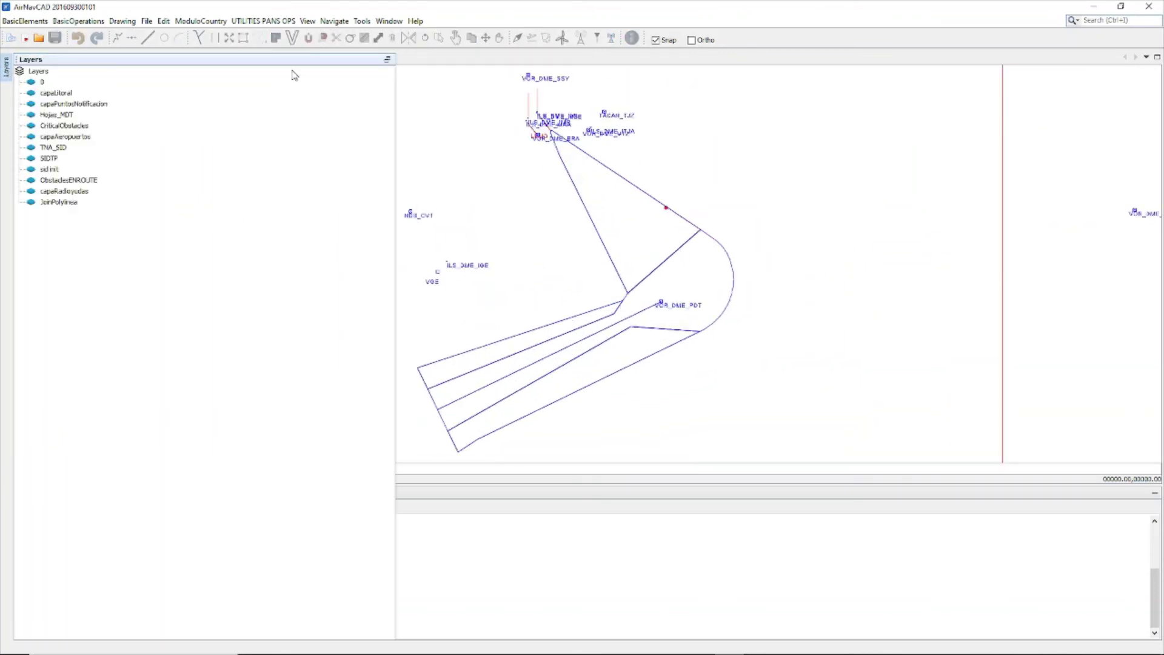
pyautogui.click(387, 59)
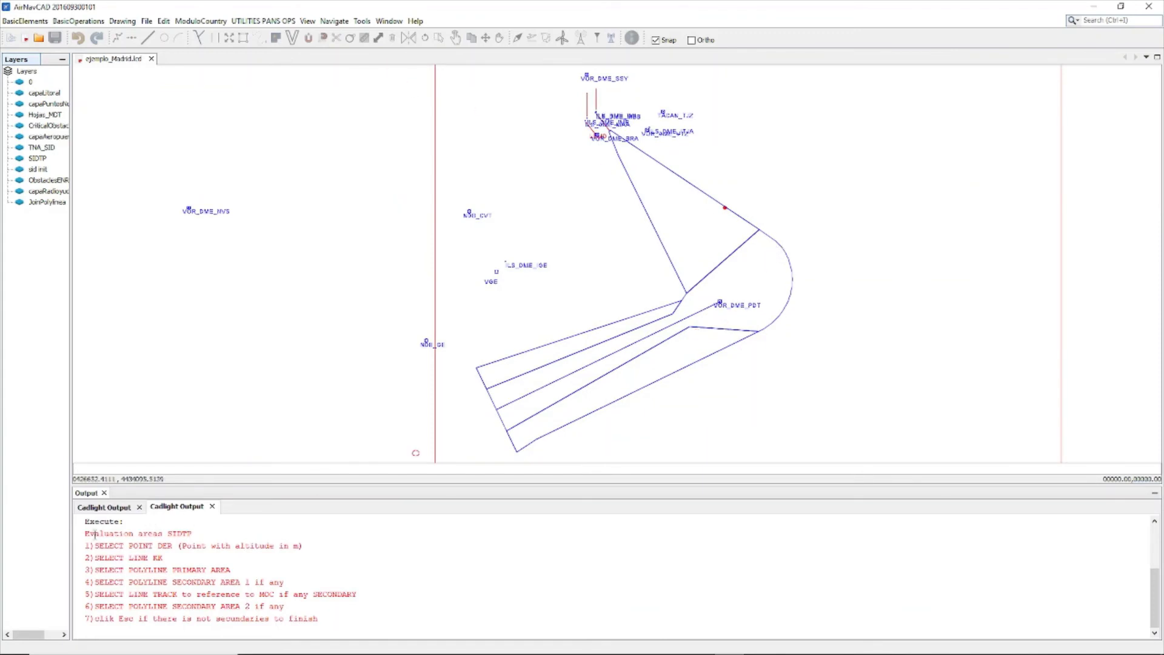
pyautogui.moveTo(85, 533); pyautogui.dragTo(193, 534)
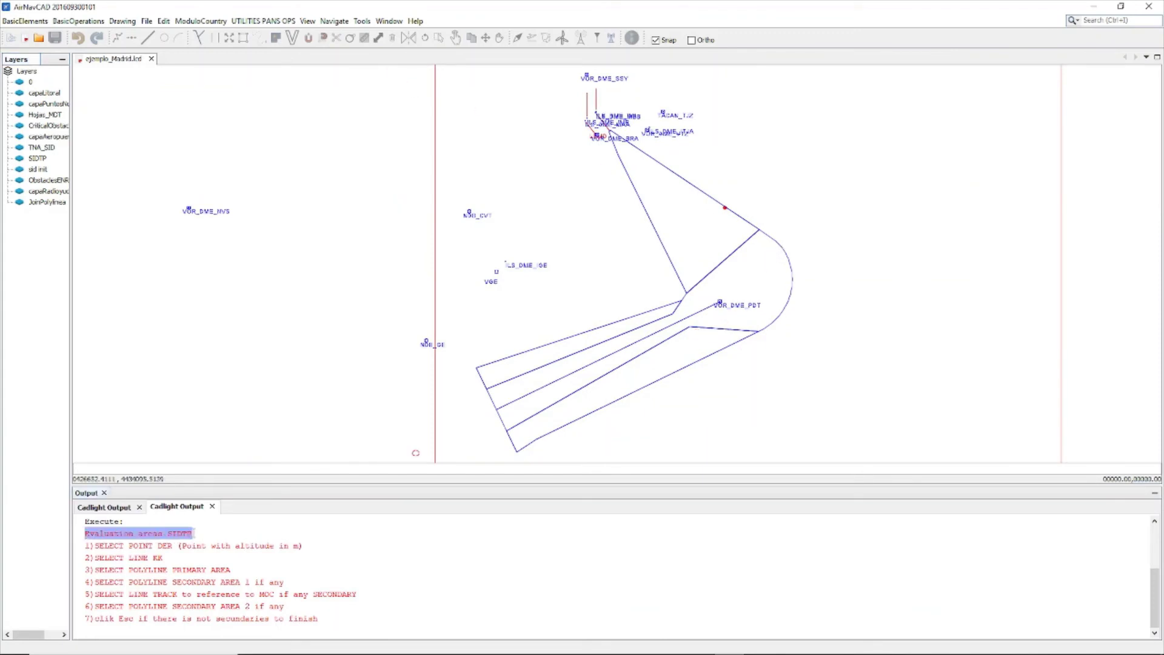
# Select the DER point at the runway end and the KK line across the start of the turn area.
pyautogui.scroll(5, 648, 159)
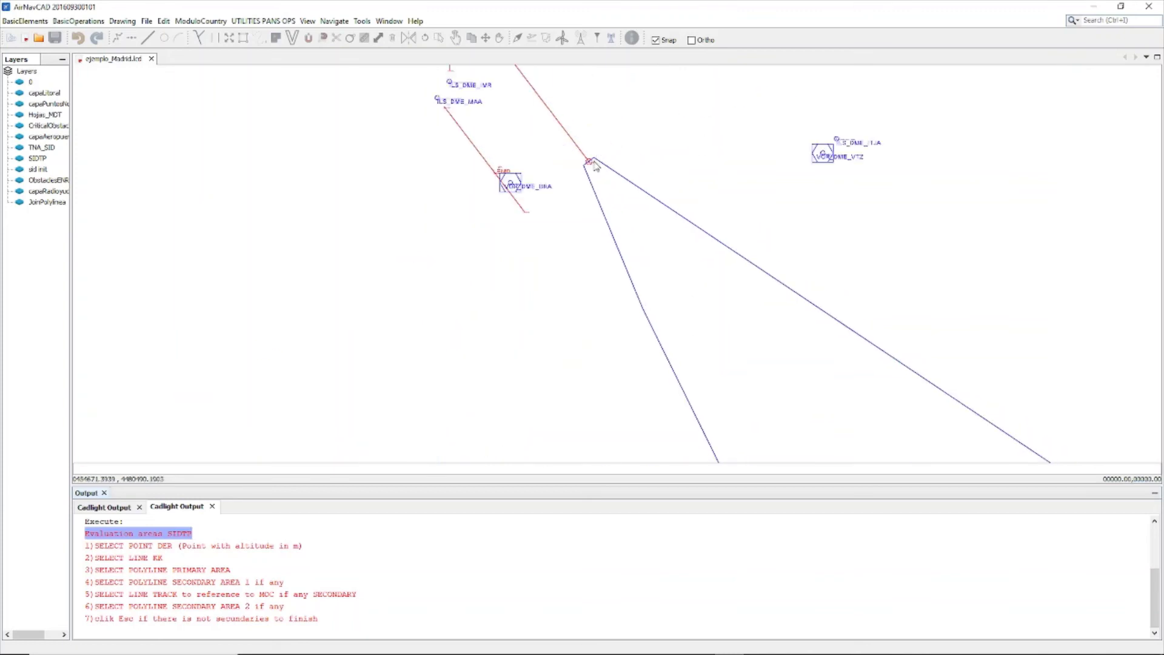
pyautogui.click(592, 167)
pyautogui.scroll(-5, 611, 109)
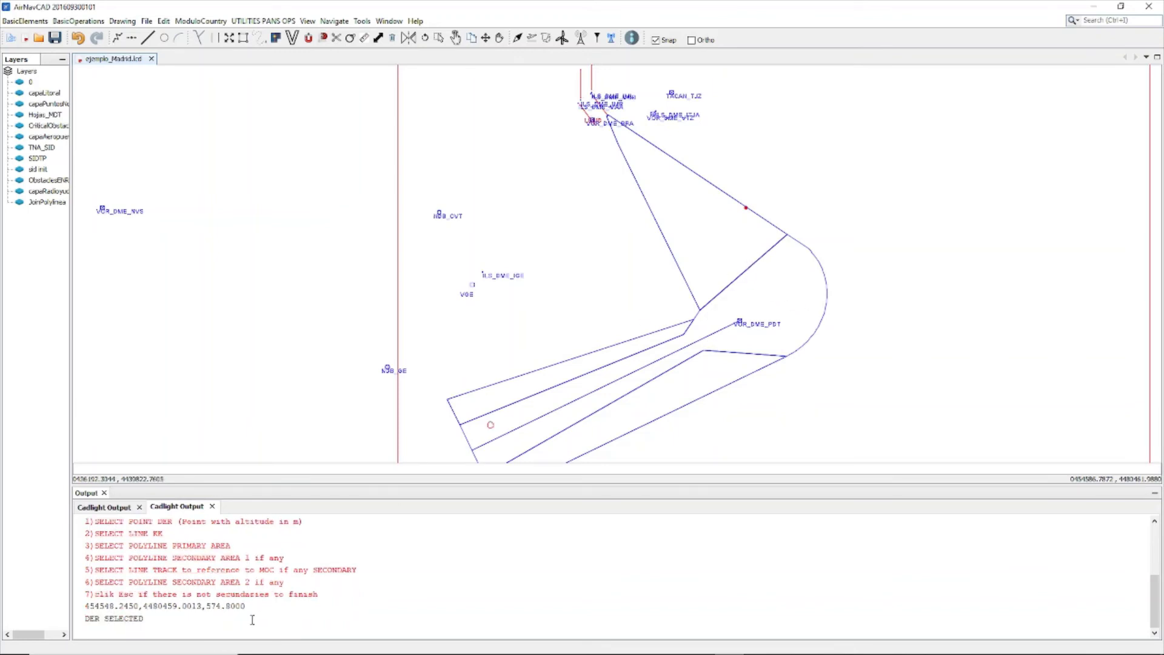
pyautogui.click(763, 259)
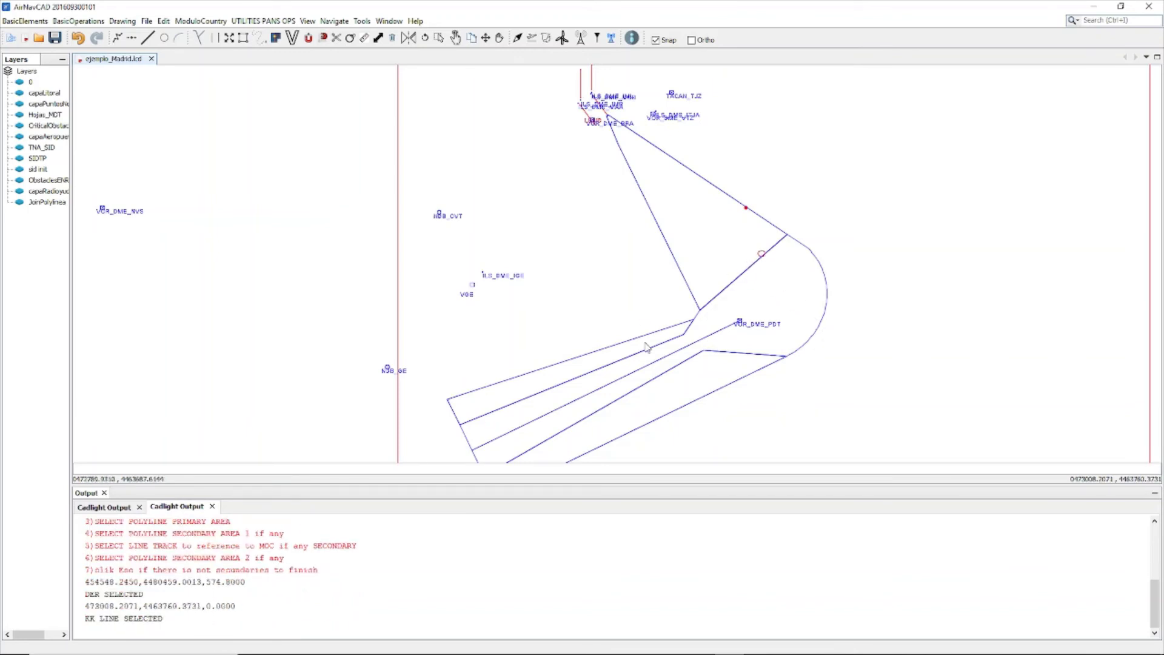
# Select the turn-area polyline as the primary area and the southern outer polyline as the first secondary area.
pyautogui.scroll(1, 107, 618)
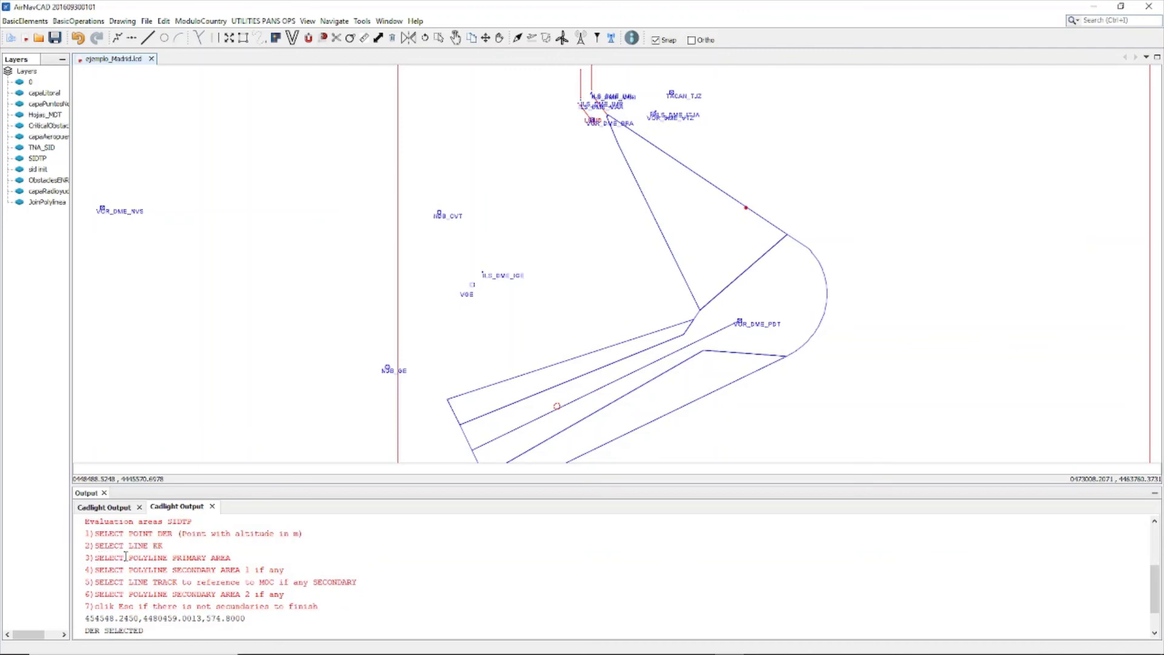
pyautogui.scroll(-1, 662, 257)
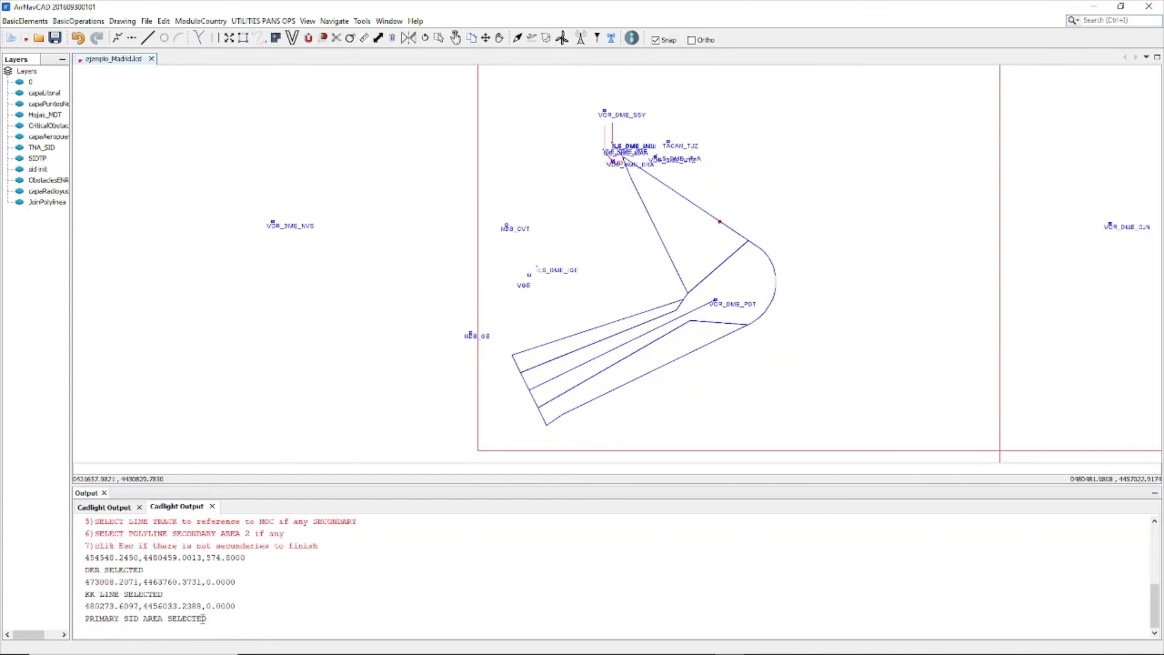
pyautogui.scroll(1, 238, 540)
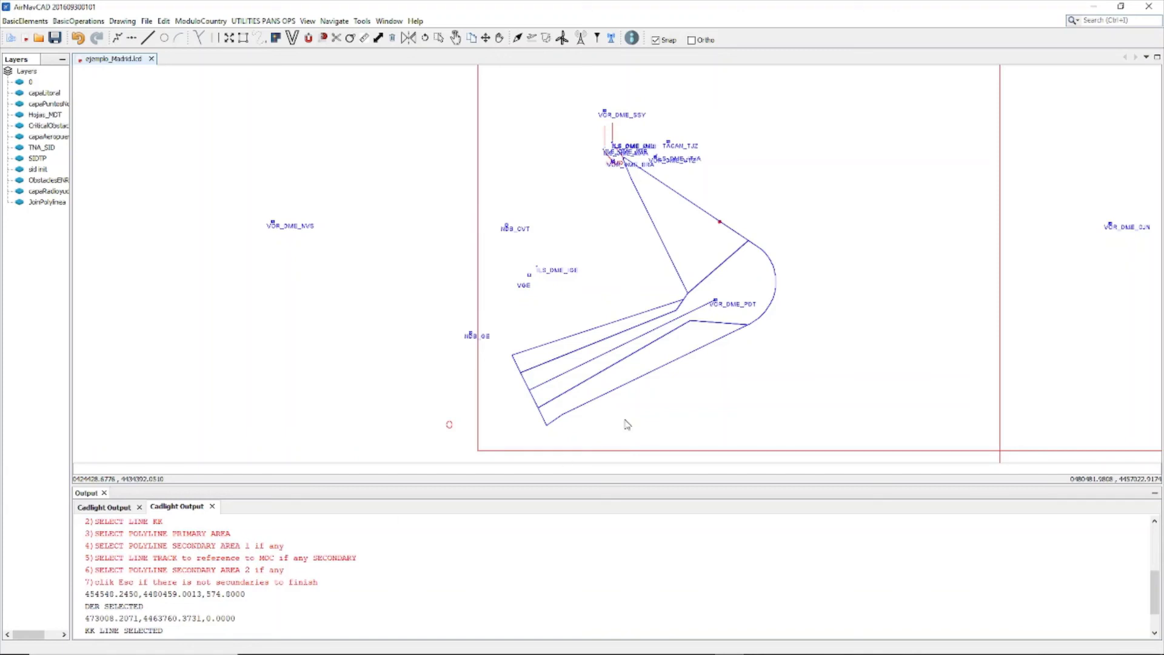
pyautogui.scroll(1, 694, 397)
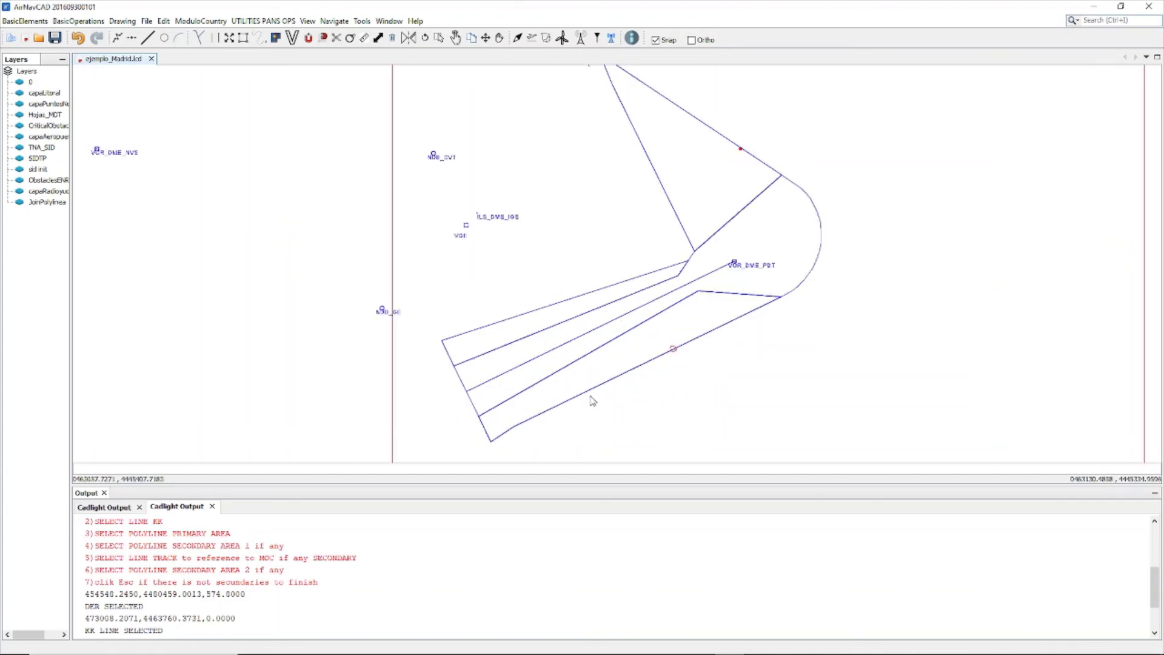
pyautogui.scroll(-1, 662, 333)
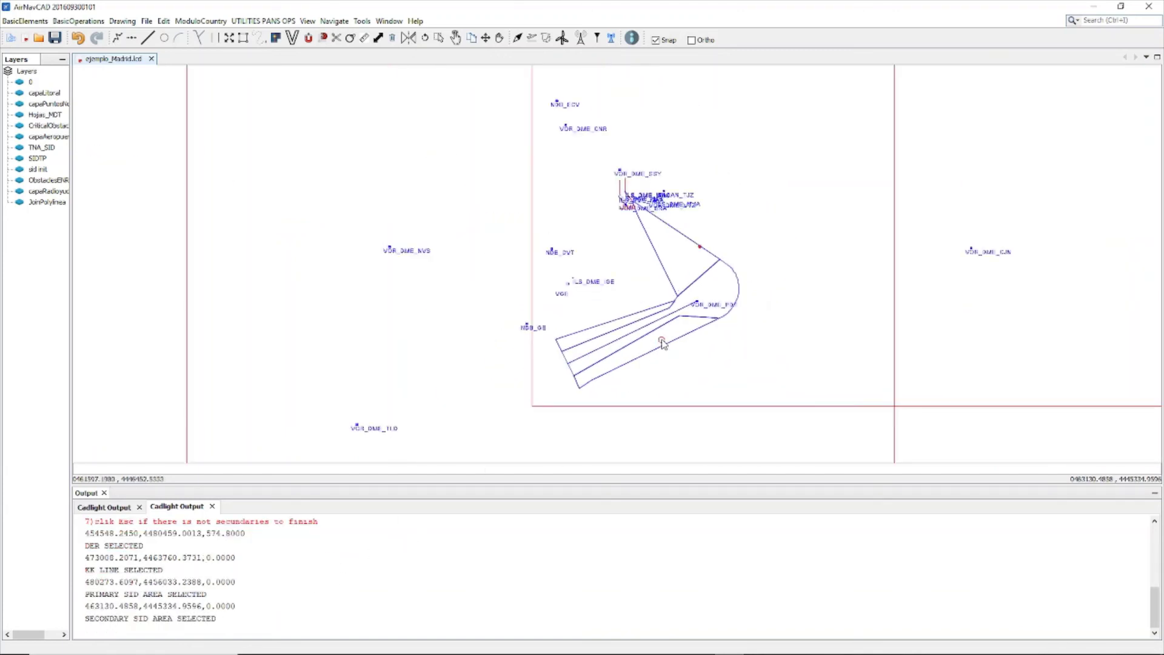
# Select the central track line running southwest from VOR_DME_PDT as the MOC reference for the secondary areas.
pyautogui.scroll(1, 663, 337)
pyautogui.scroll(2, 140, 557)
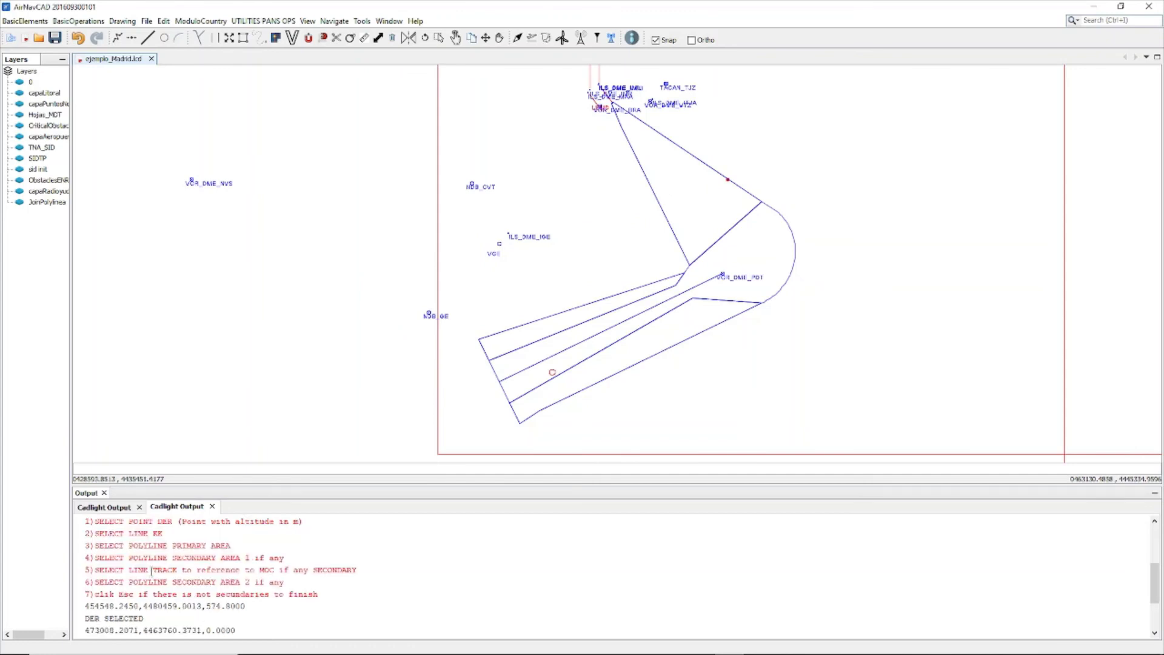
pyautogui.moveTo(93, 569); pyautogui.dragTo(353, 567)
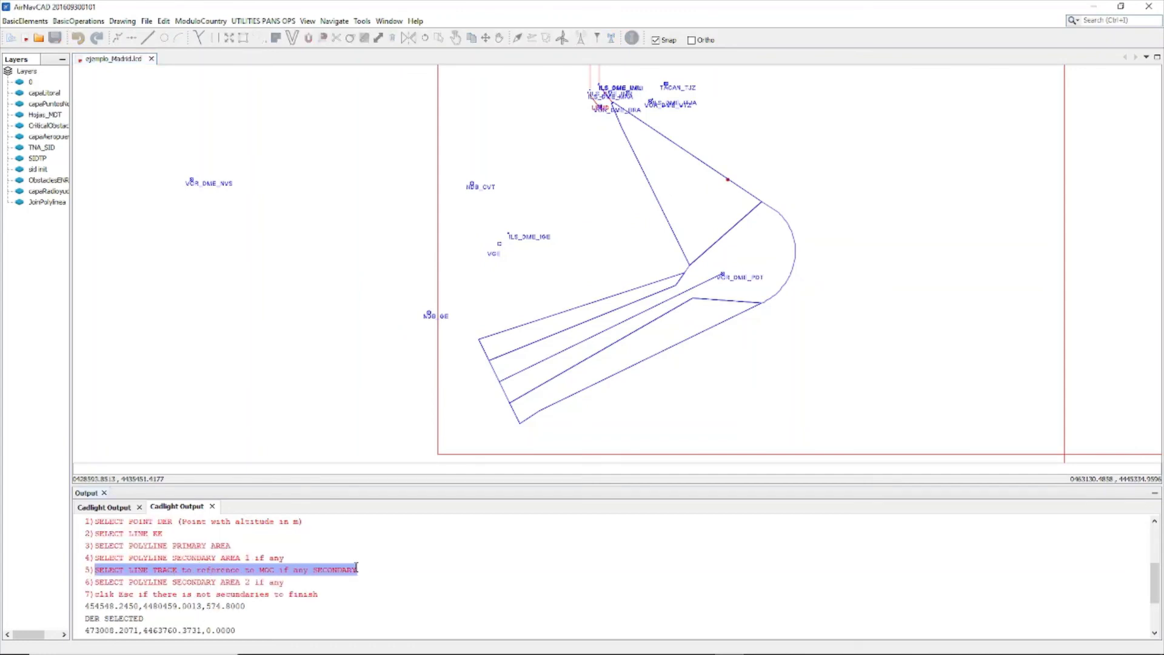
pyautogui.scroll(3, 613, 329)
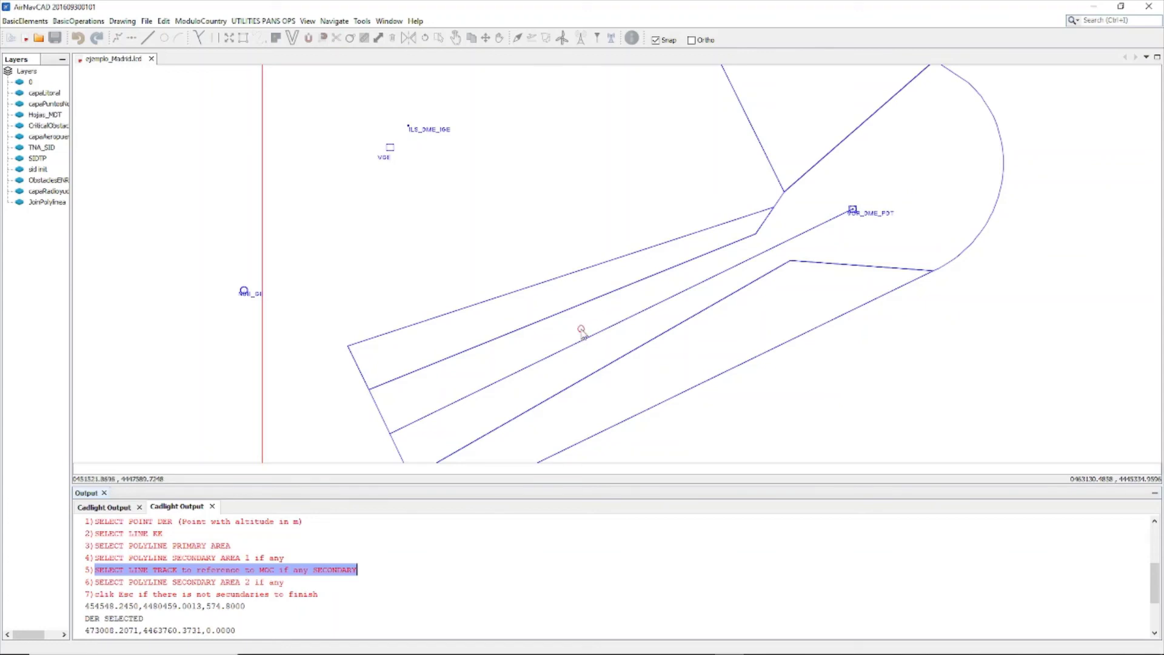
pyautogui.scroll(-2, 582, 331)
pyautogui.scroll(1, 594, 339)
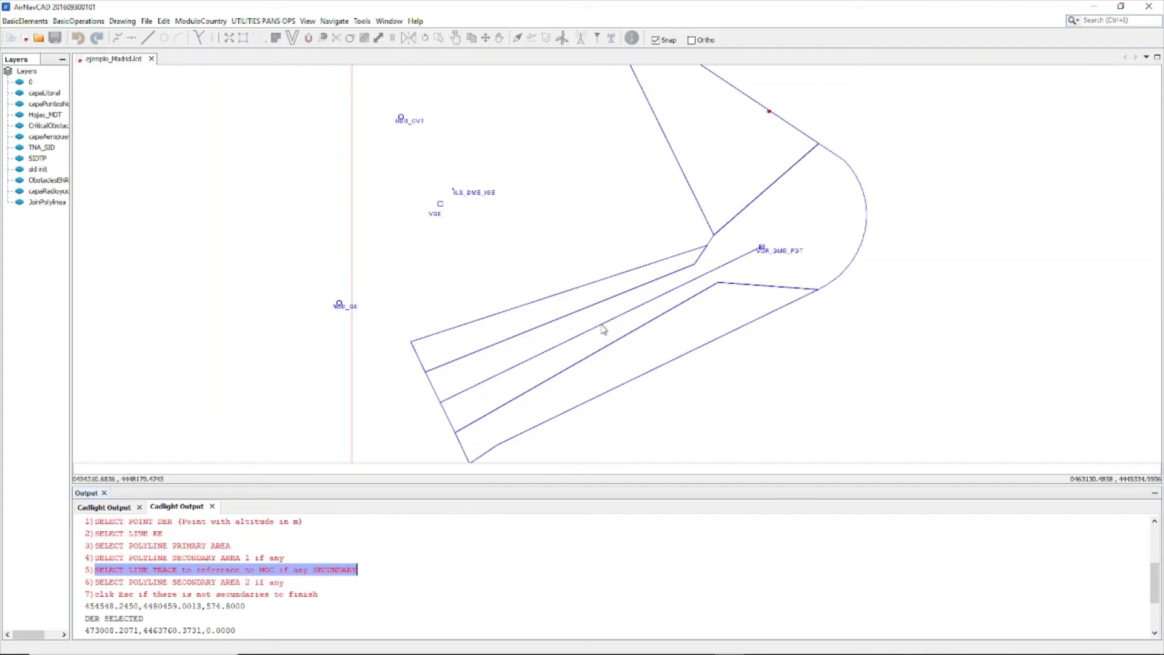
pyautogui.click(508, 391)
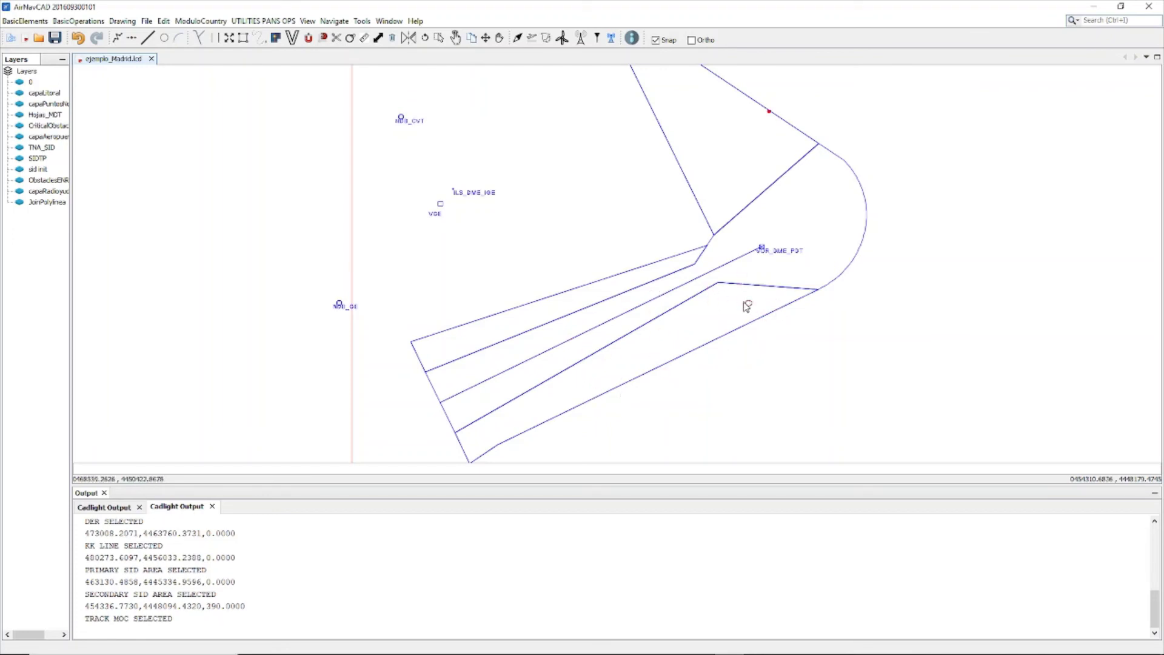
# Select the northern outer polyline as the second secondary area, and finish the area selection to run the obstacle evaluation.
pyautogui.scroll(5, 182, 597)
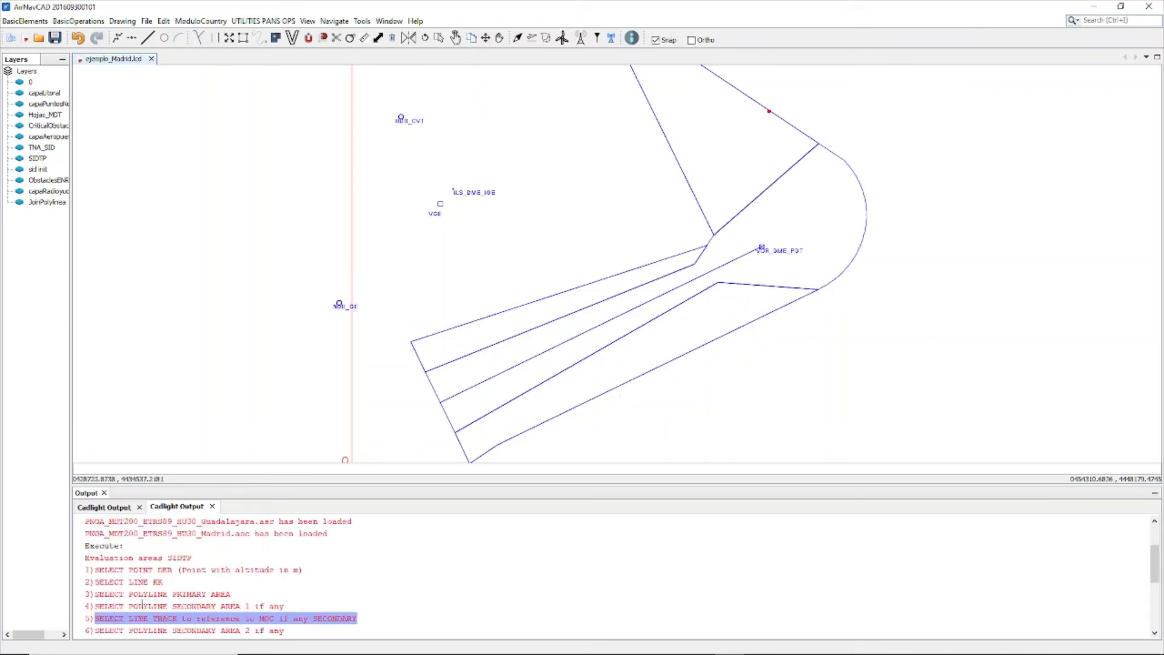
pyautogui.scroll(-1, 137, 605)
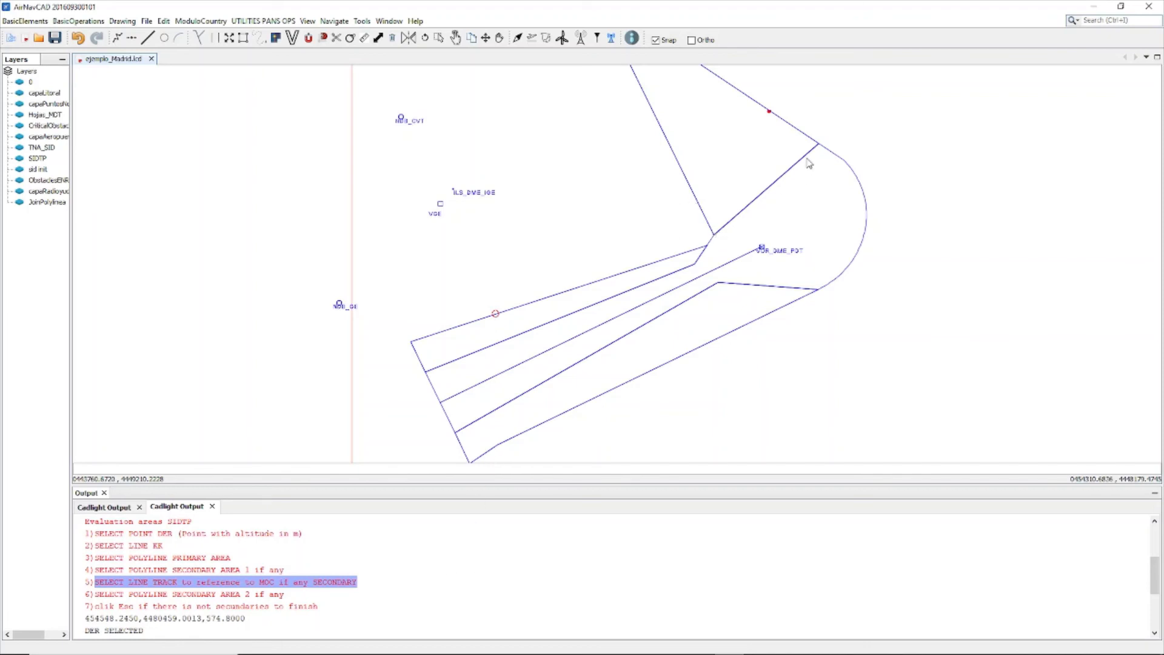
pyautogui.click(701, 274)
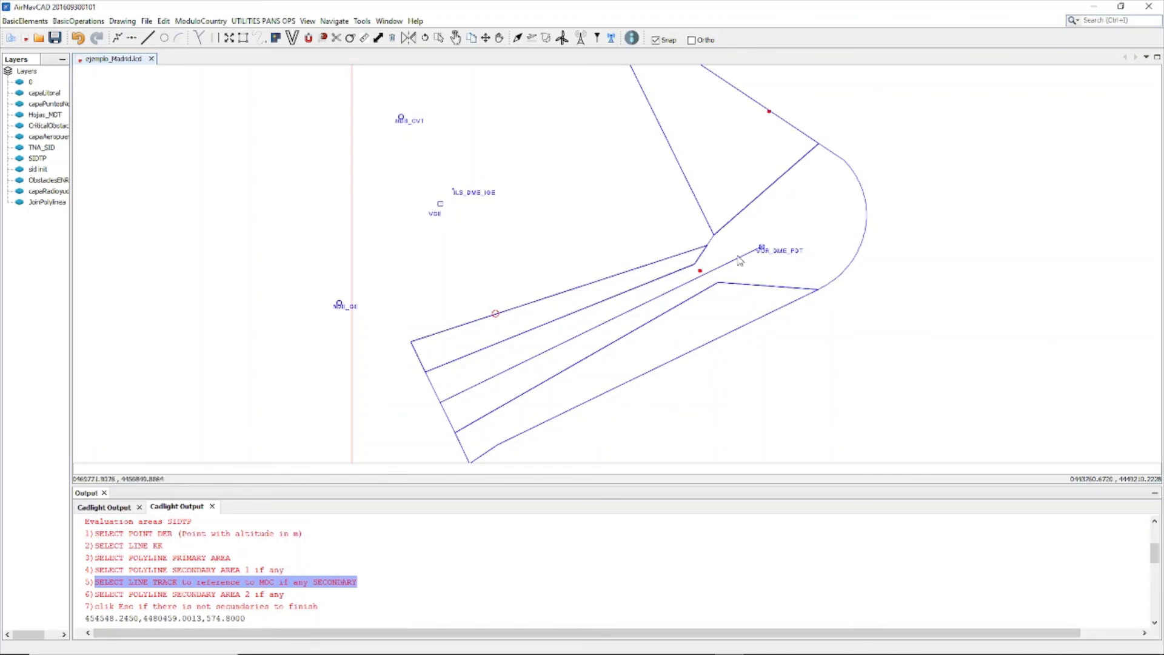
pyautogui.scroll(5, 701, 281)
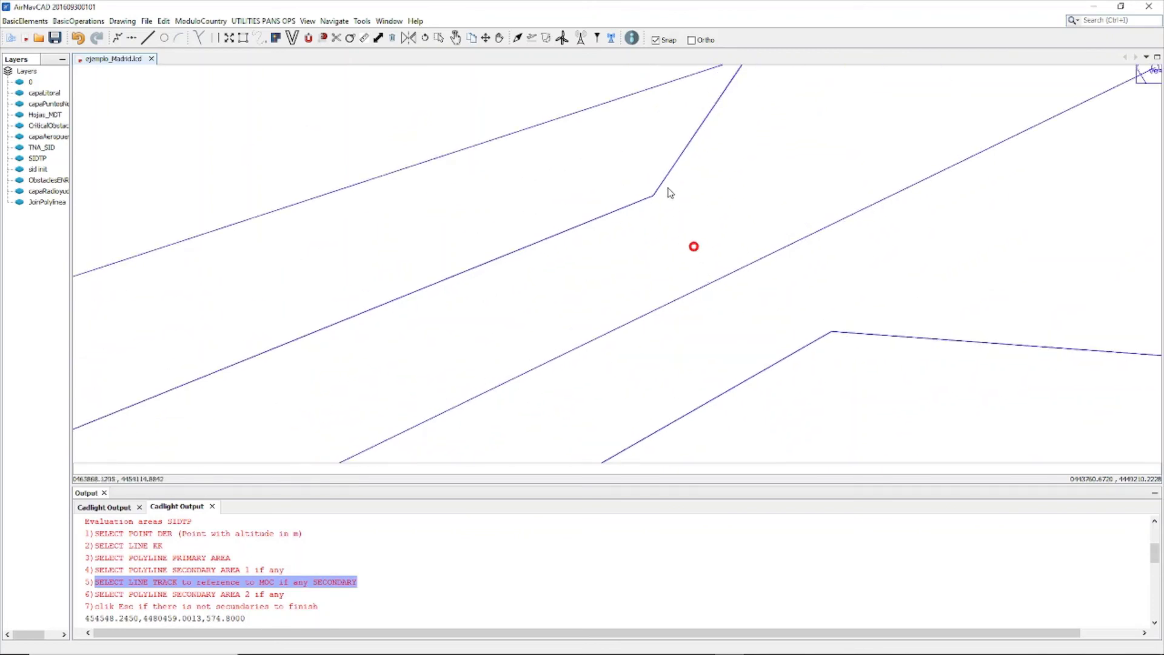
pyautogui.scroll(-3, 644, 150)
pyautogui.scroll(-2, 645, 150)
pyautogui.press('Escape')
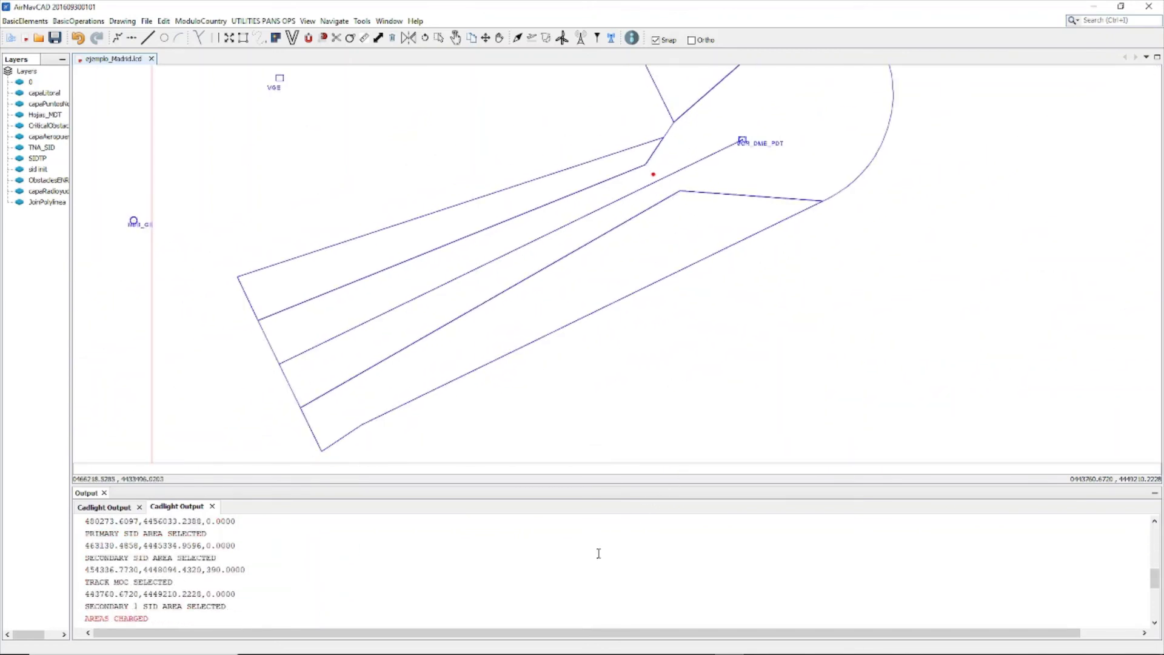
# Examine the critical obstacle reported in the evaluation results, its minimum PDG and its location within the primary area.
pyautogui.scroll(2, 495, 579)
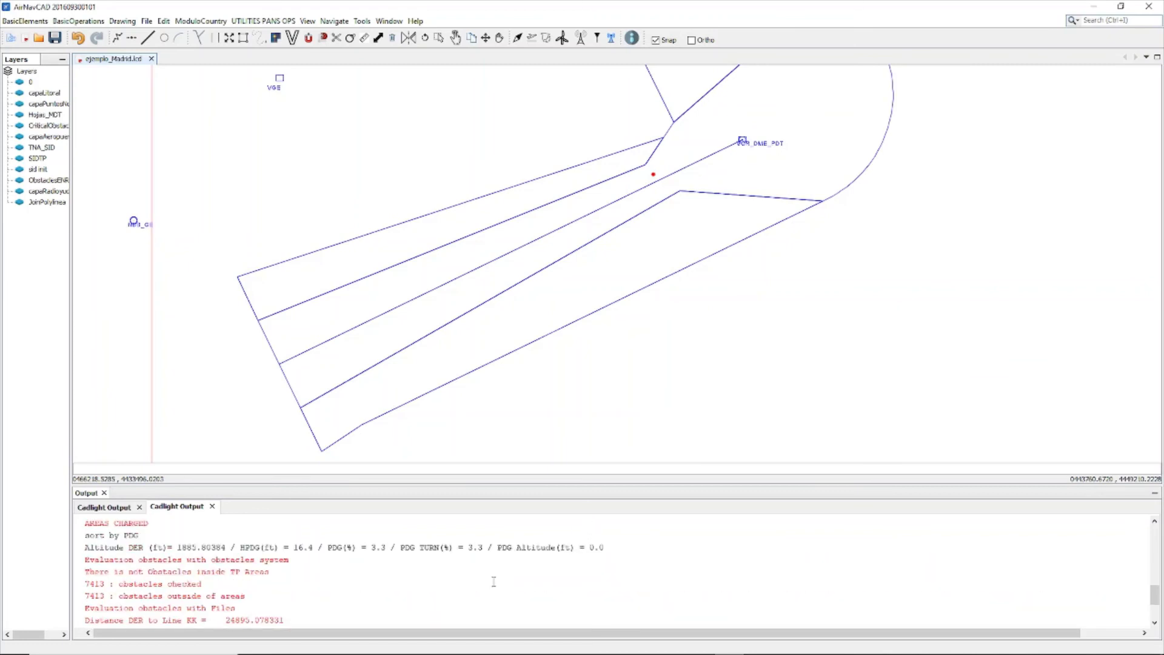
pyautogui.scroll(-1, 494, 582)
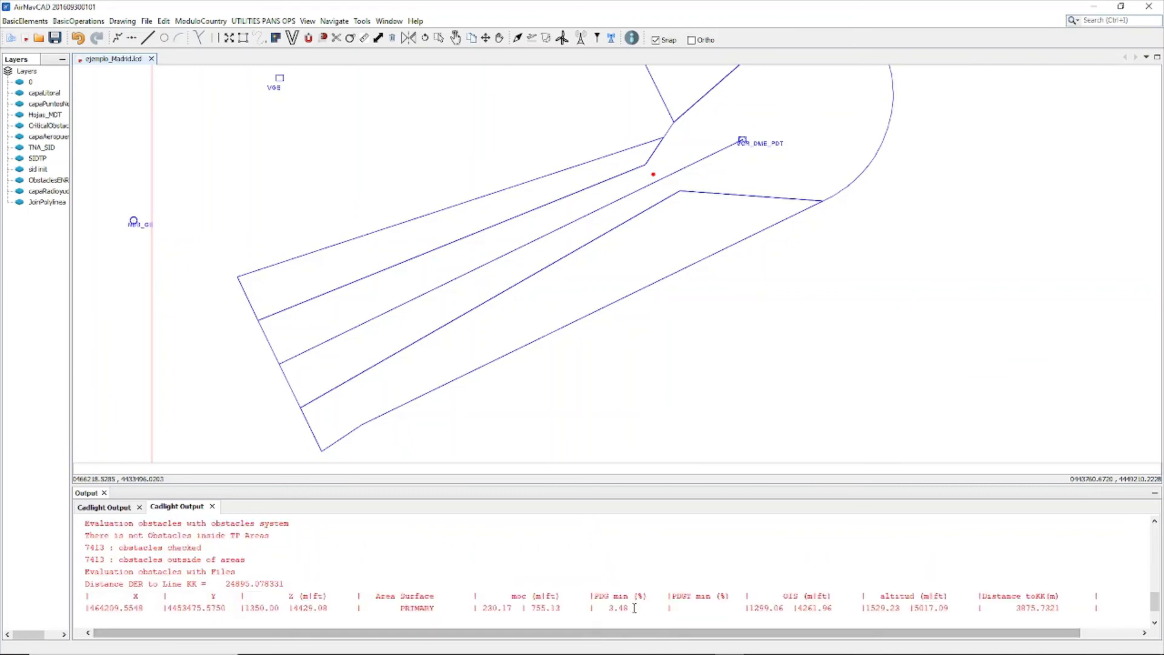
pyautogui.moveTo(667, 608); pyautogui.dragTo(608, 608)
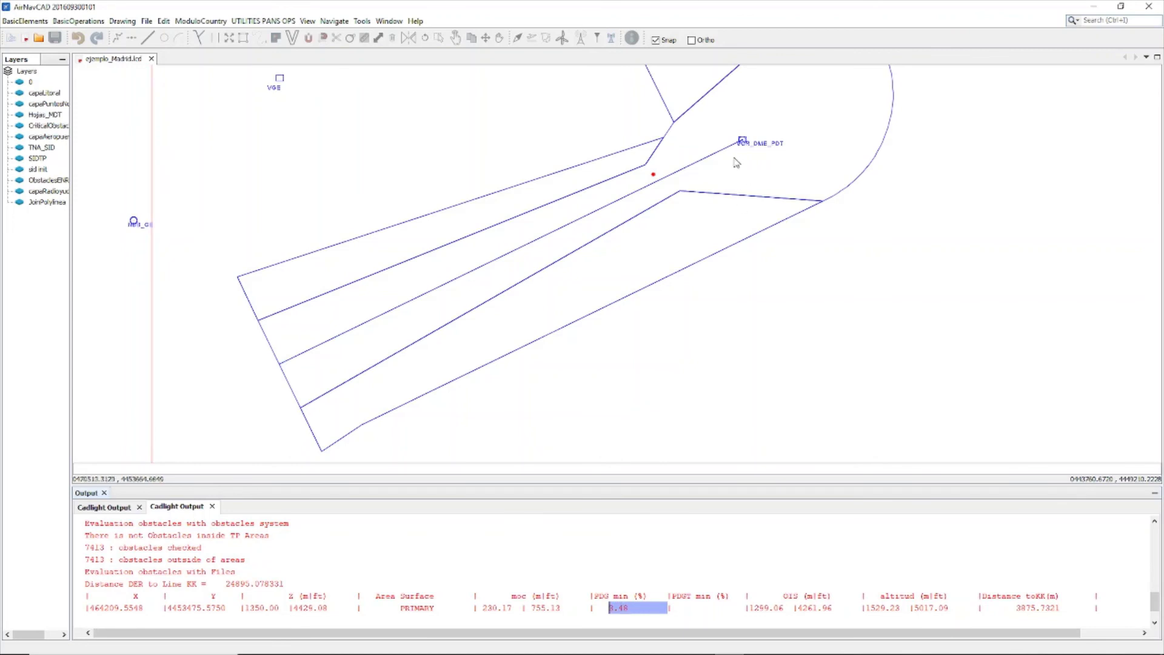
pyautogui.scroll(1, 708, 208)
pyautogui.scroll(-2, 679, 292)
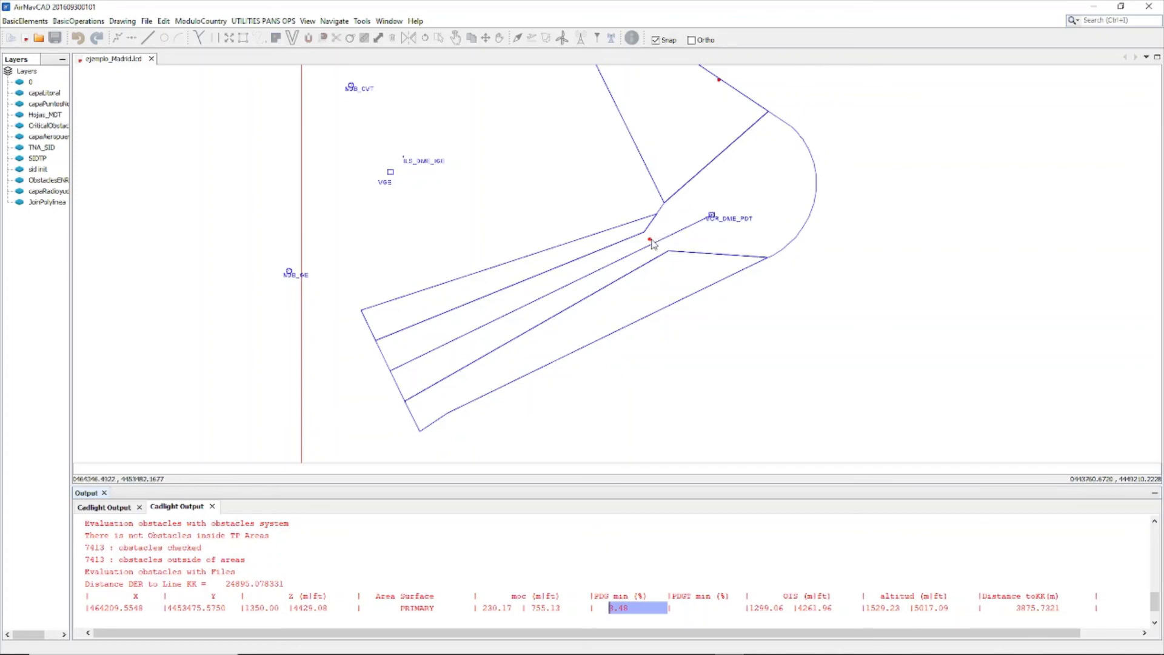
pyautogui.click(632, 609)
pyautogui.moveTo(629, 608); pyautogui.dragTo(612, 609)
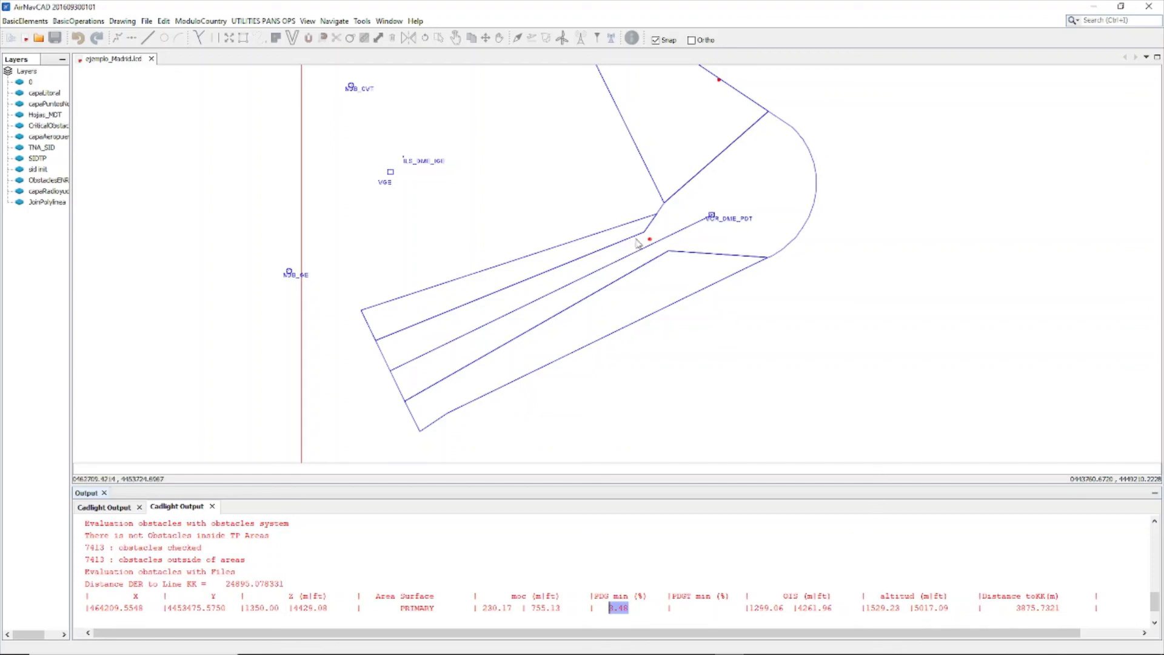
# Review the evaluation parameters and the result of checking the obstacles already in the system against the TP areas.
pyautogui.scroll(2, 395, 588)
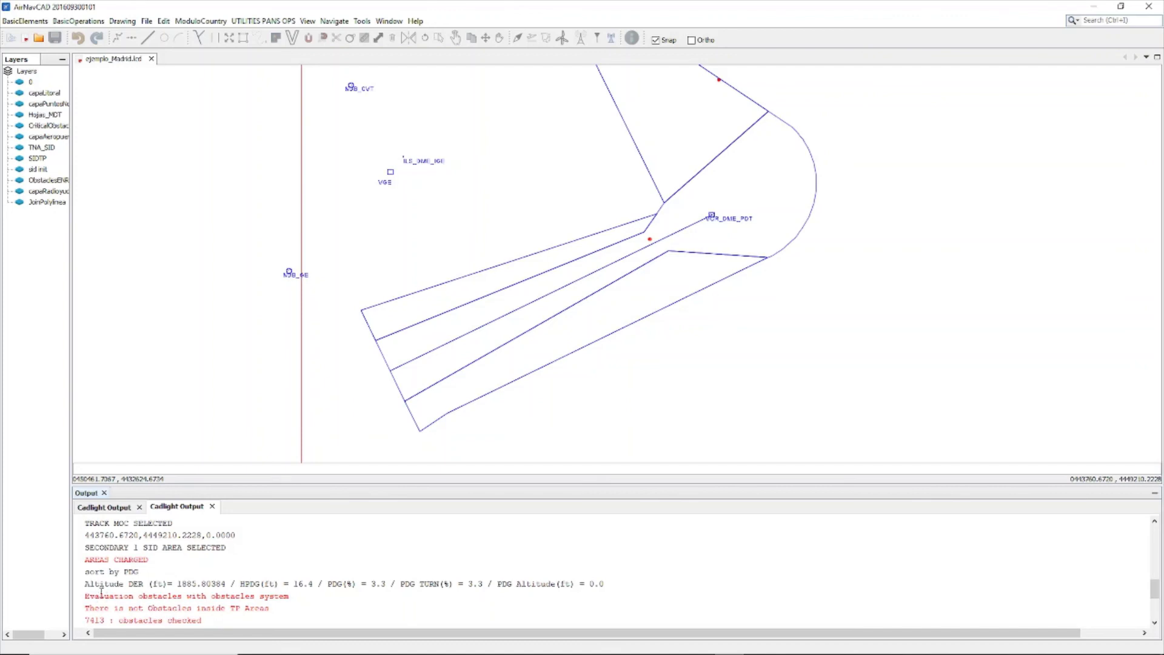
pyautogui.scroll(-1, 102, 591)
pyautogui.scroll(-2, 102, 582)
pyautogui.scroll(2, 103, 582)
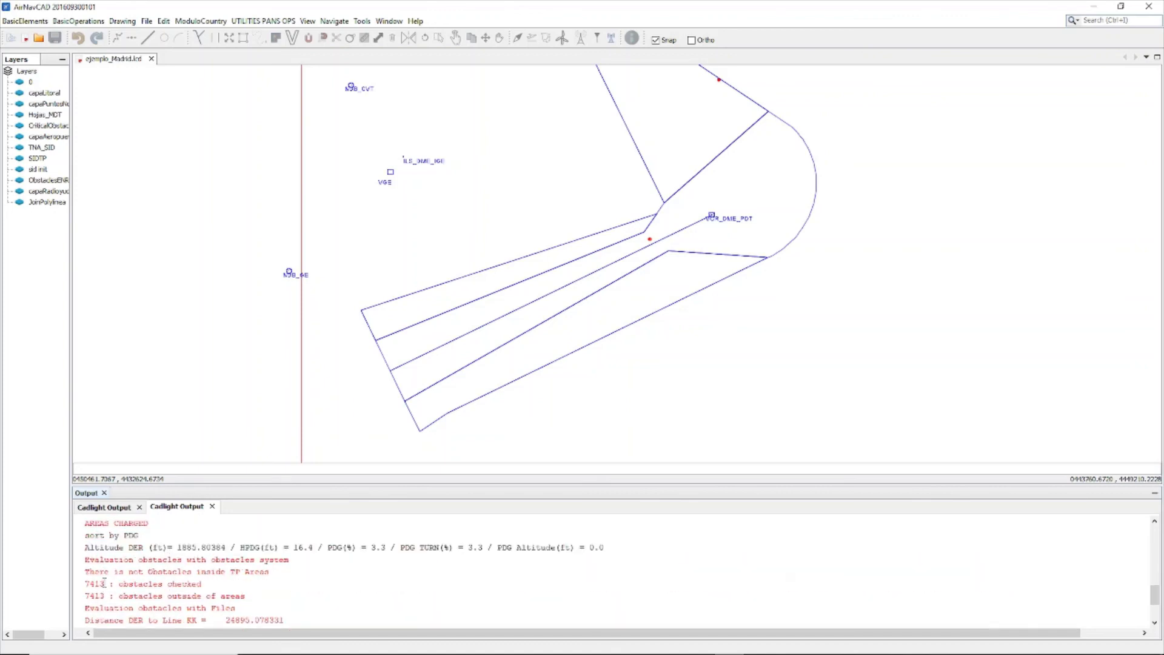
pyautogui.scroll(-1, 103, 583)
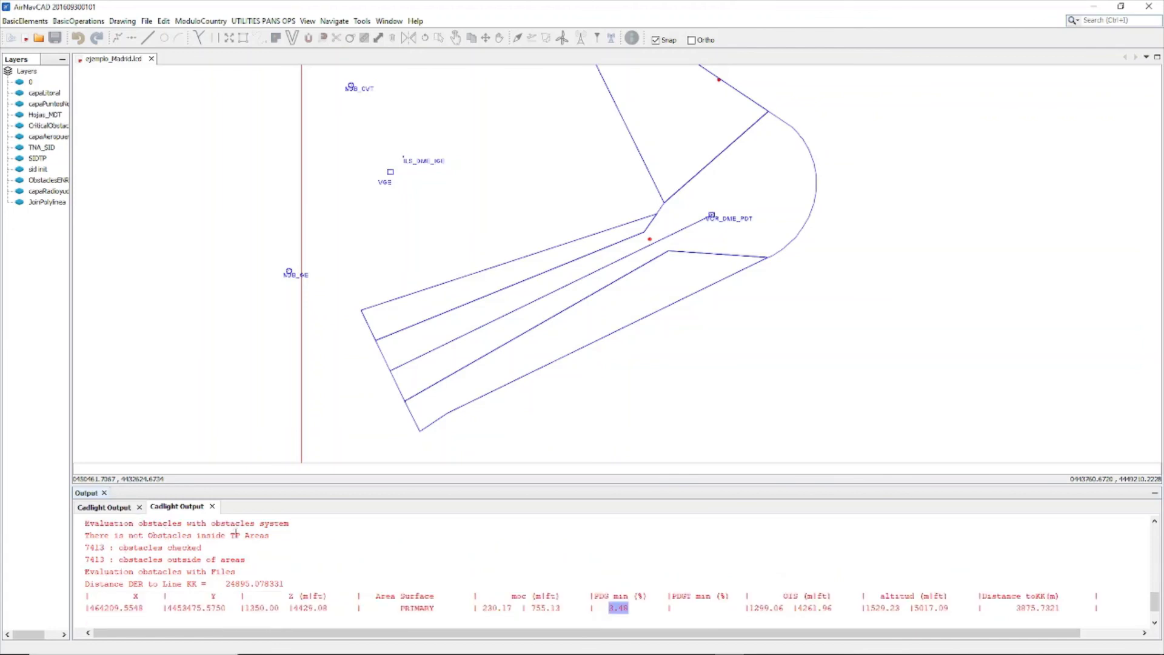
pyautogui.moveTo(273, 535); pyautogui.dragTo(84, 536)
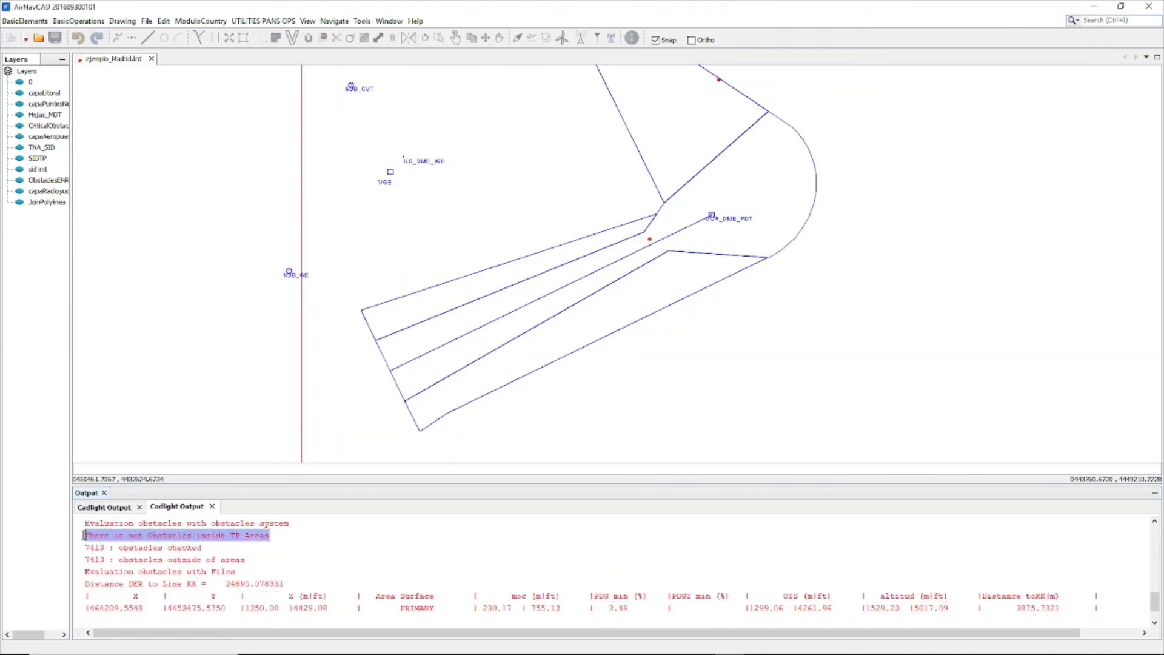
# Make the ObstaclesENROUTE layer visible to inspect its obstacles, and hide it again.
pyautogui.click(46, 182)
pyautogui.doubleClick(46, 181)
pyautogui.click(595, 234)
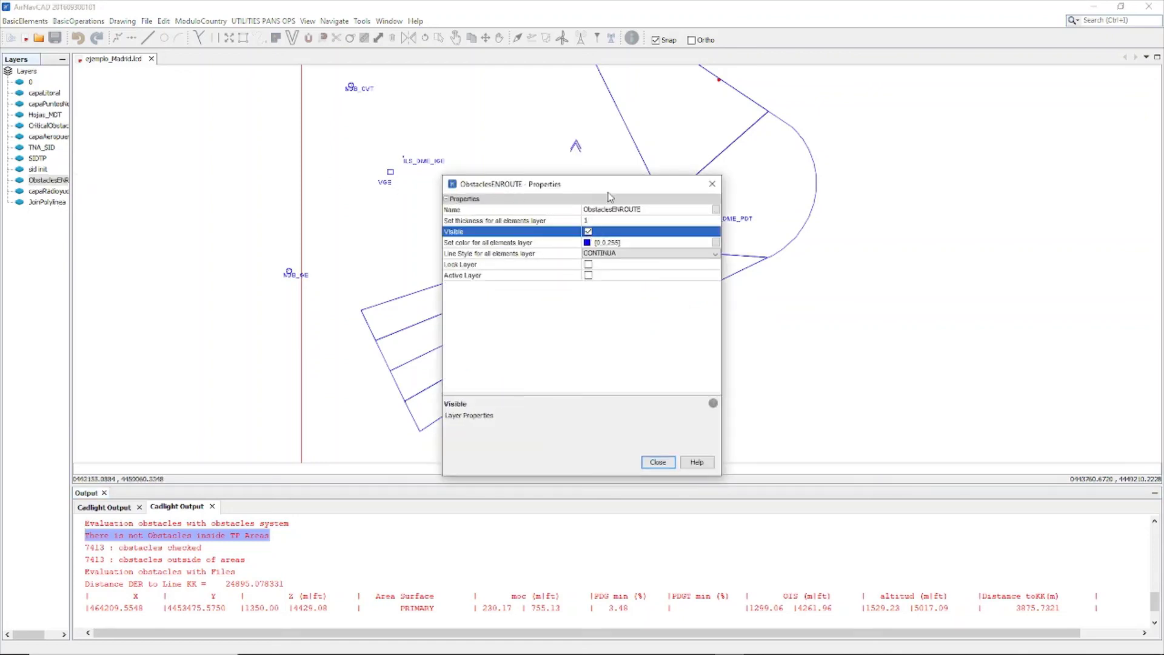
pyautogui.moveTo(614, 190); pyautogui.dragTo(492, 241)
pyautogui.click(467, 282)
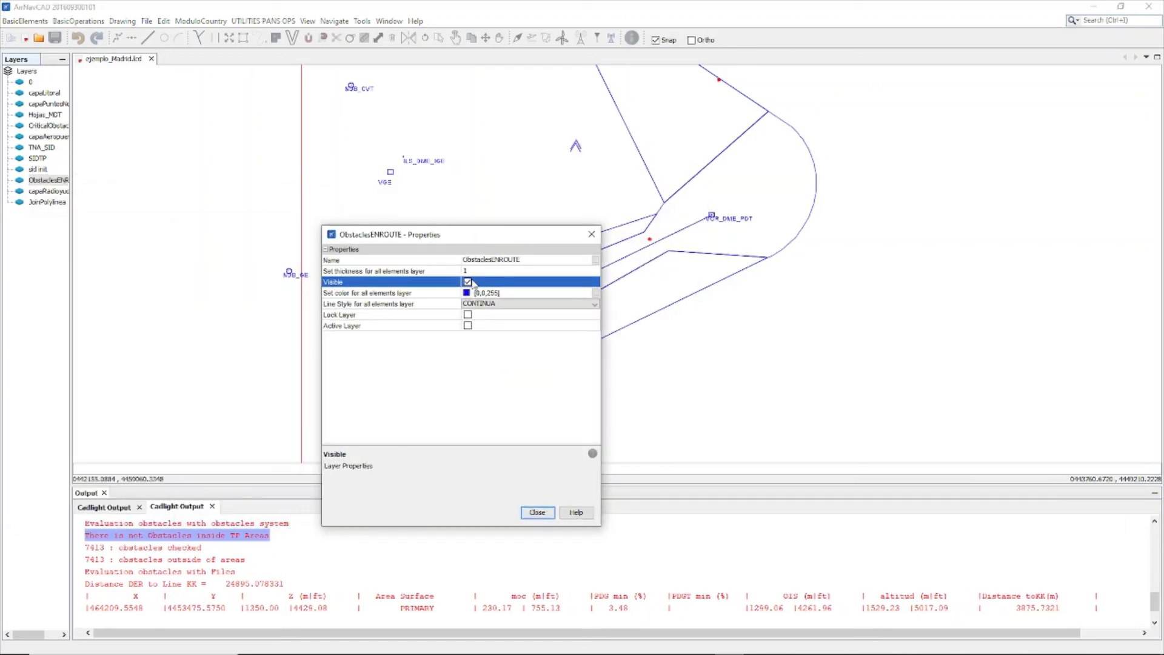
pyautogui.click(591, 234)
pyautogui.scroll(-2, 549, 366)
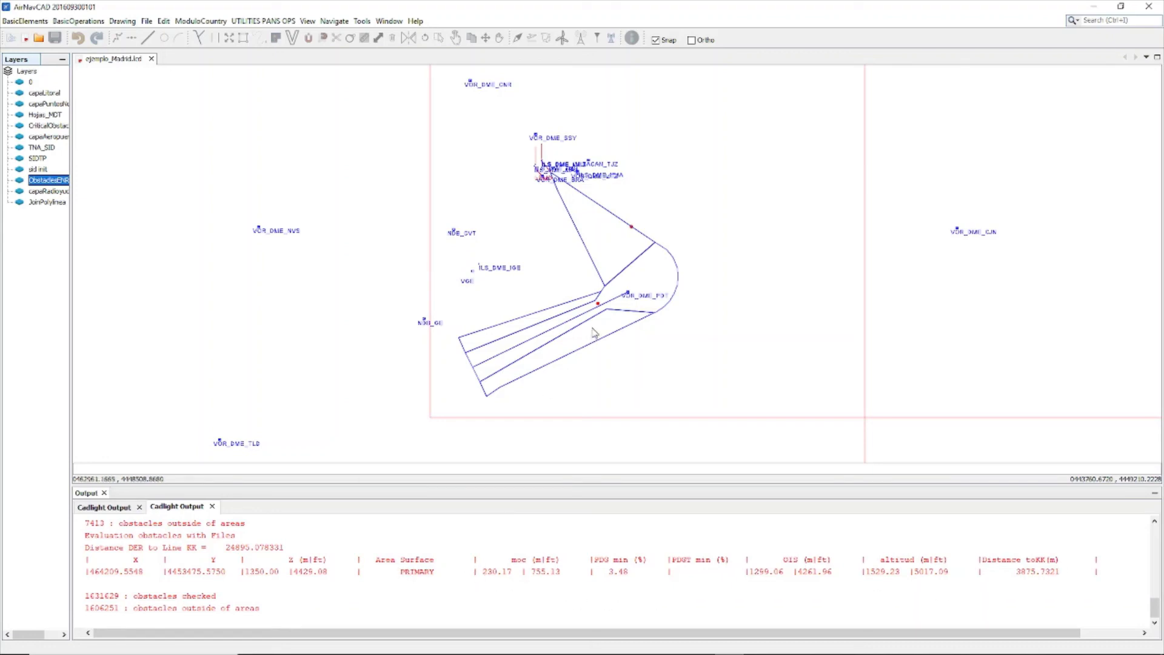
# Check the area surface and the name of the critical obstacle in the file evaluation results.
pyautogui.scroll(2, 593, 332)
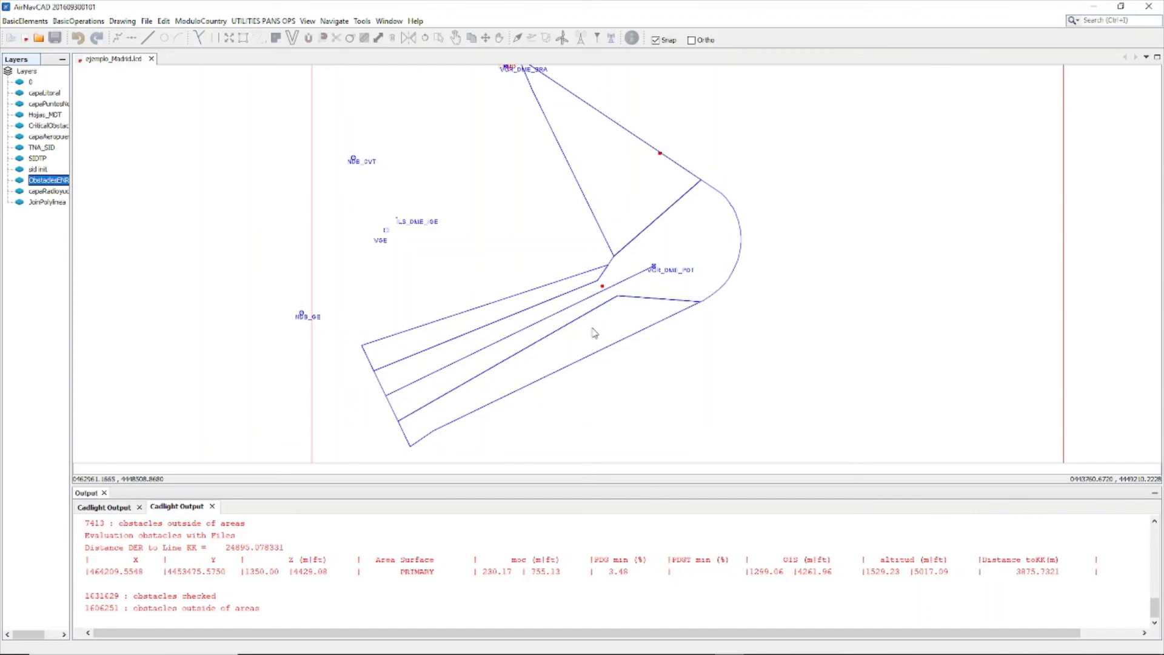
pyautogui.doubleClick(443, 571)
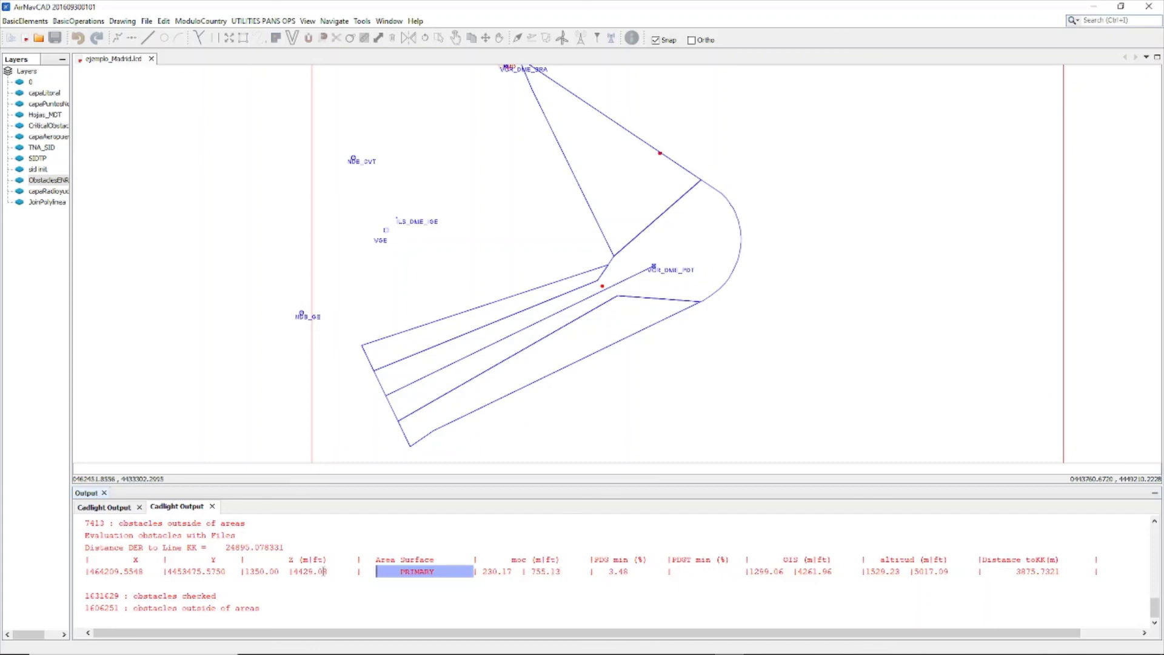
pyautogui.moveTo(936, 632); pyautogui.dragTo(997, 632)
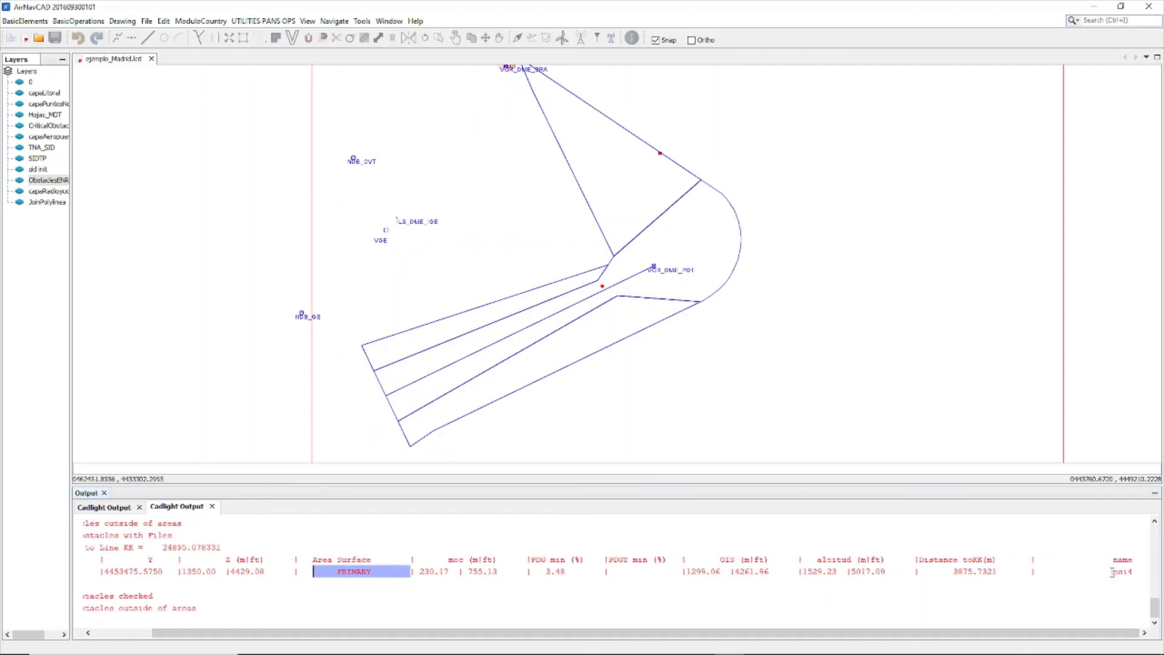
pyautogui.moveTo(1112, 572); pyautogui.dragTo(1144, 572)
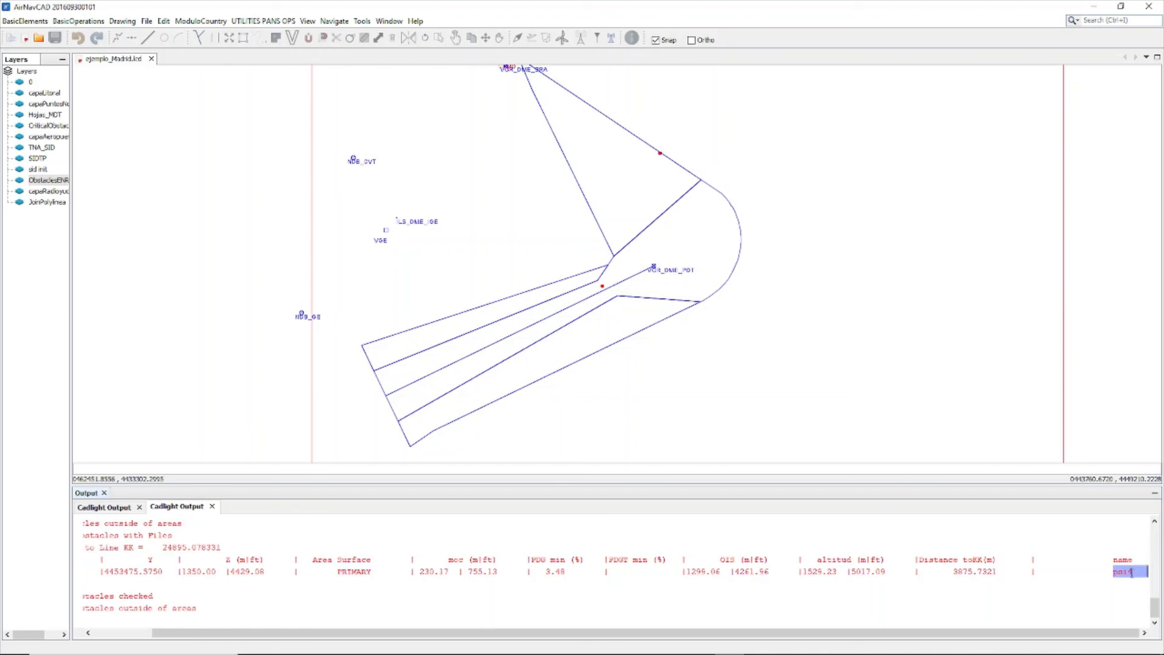
# Switch to Notepad++ and locate the critical obstacle psi4 in obstaculosSID14L.txt, then return to AirNavCAD.
pyautogui.moveTo(305, 651)
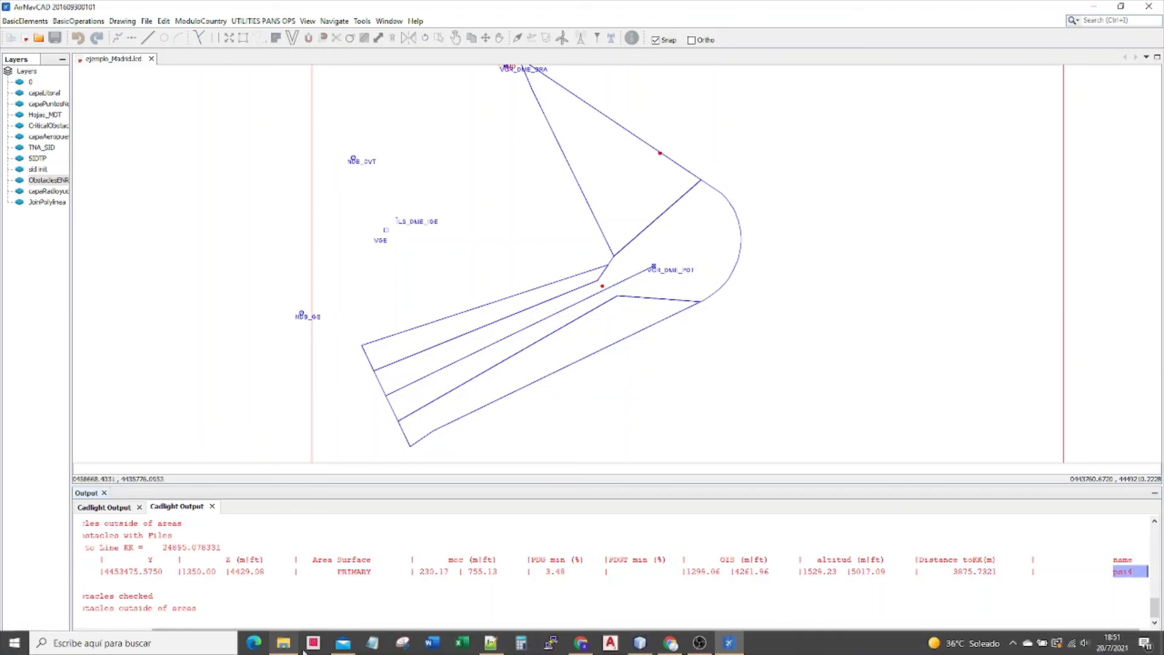
pyautogui.click(496, 647)
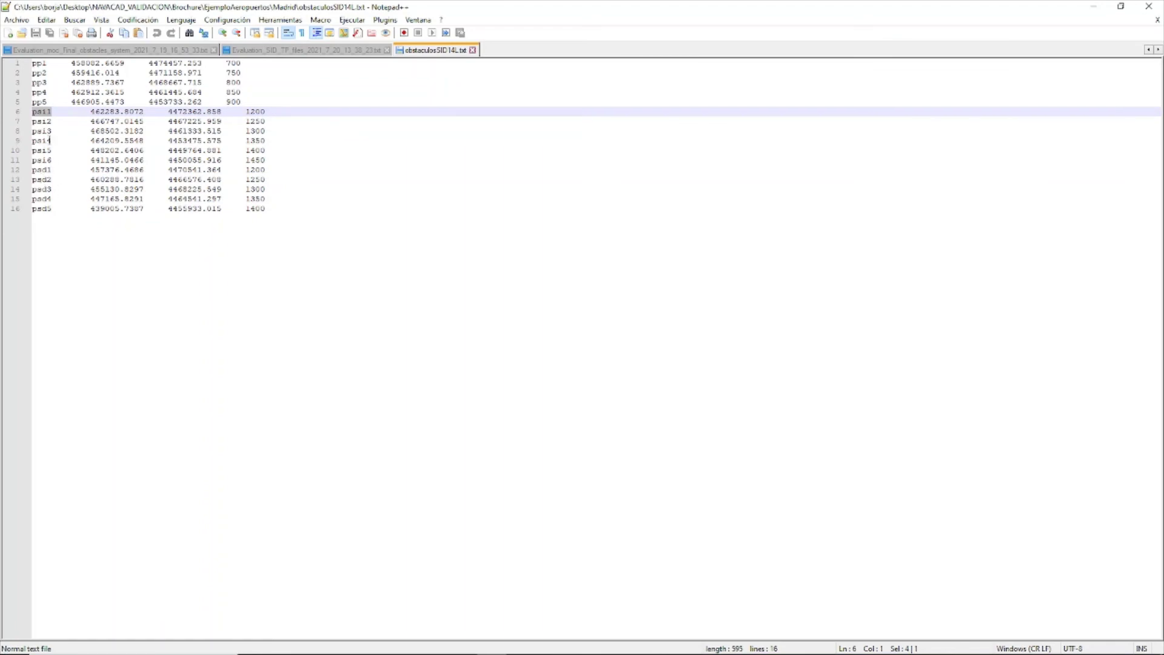
pyautogui.doubleClick(50, 141)
pyautogui.click(1094, 7)
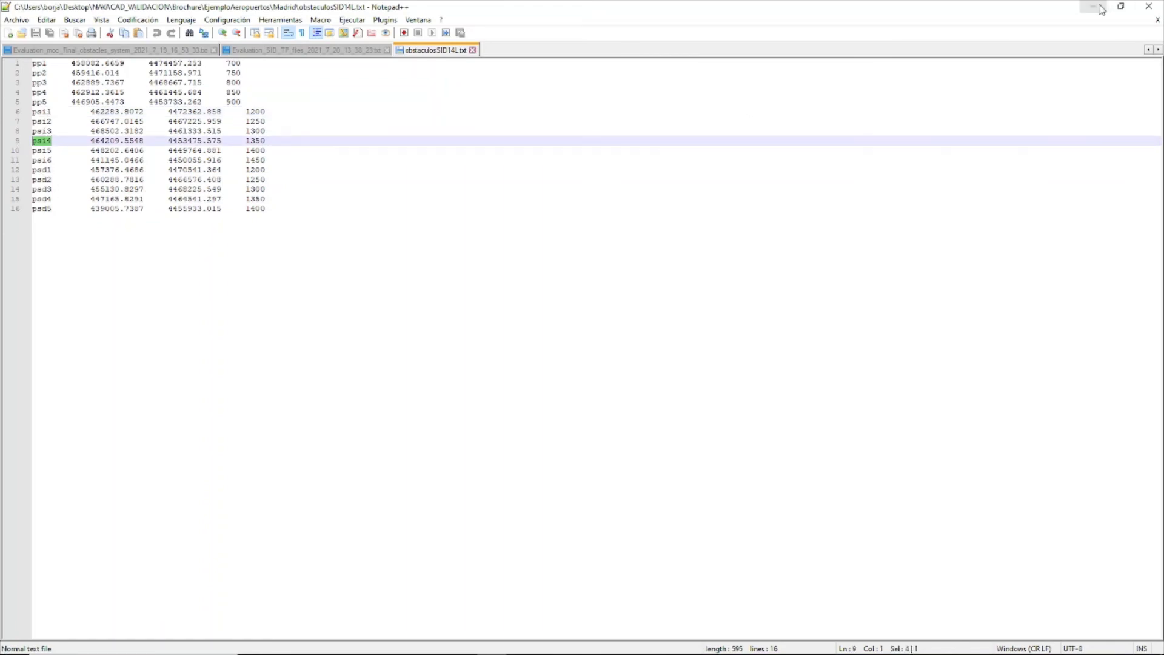
# Load the obstacle database file obstaculosSID14L.txt from the Madrid folder into the drawing.
pyautogui.click(199, 23)
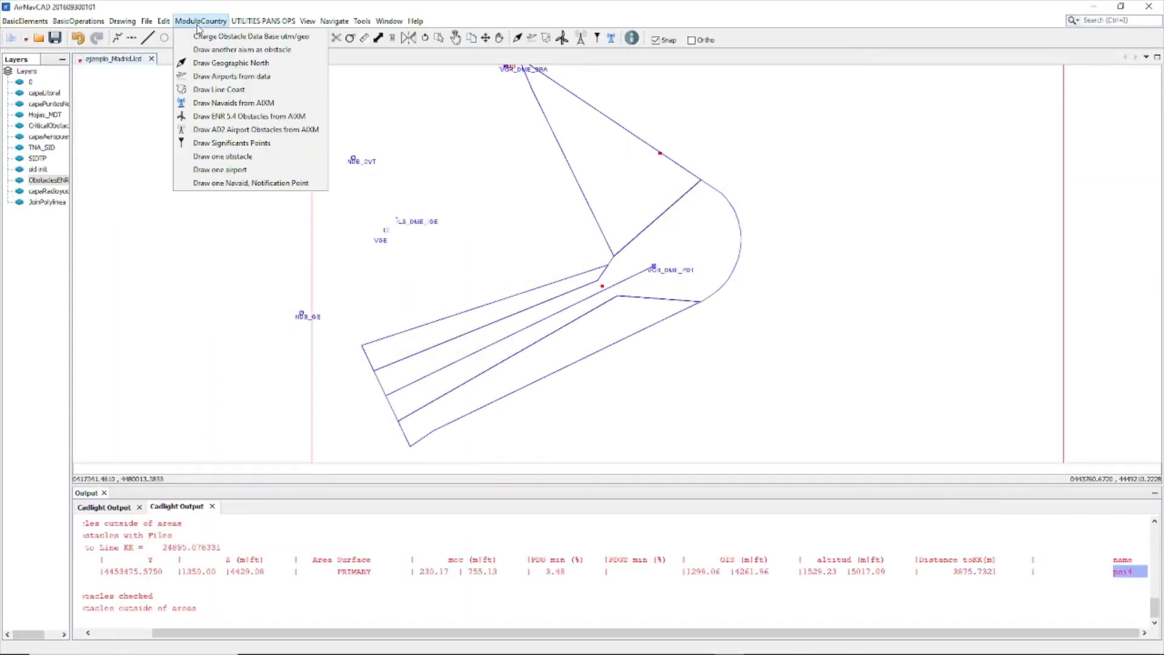
pyautogui.click(199, 37)
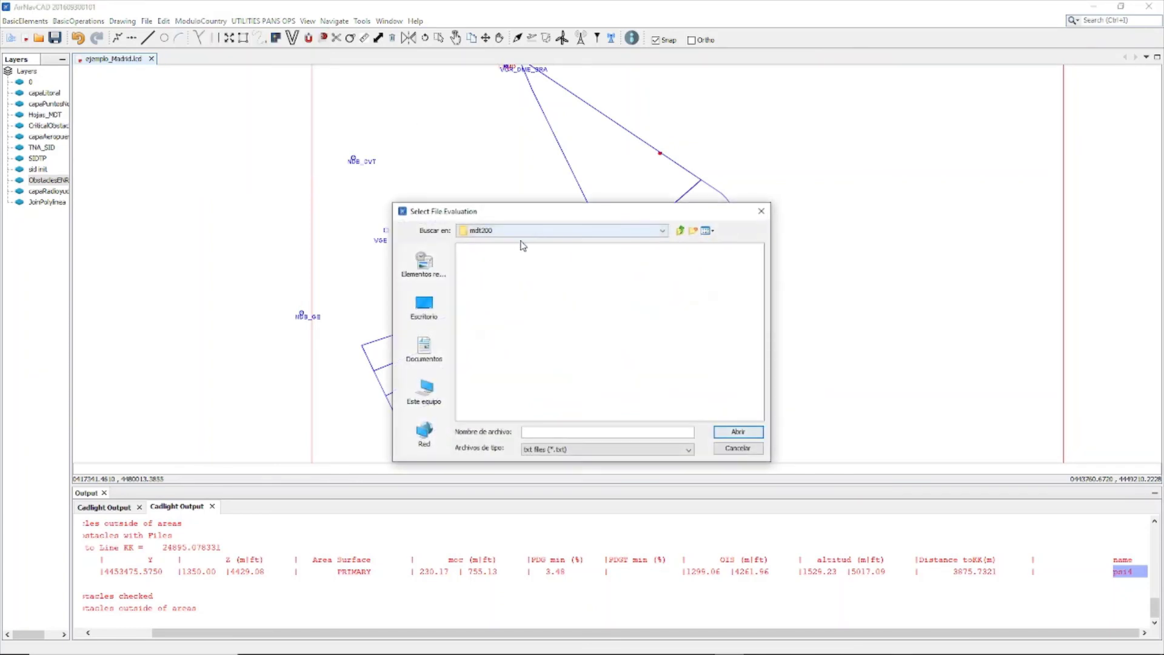
pyautogui.click(681, 230)
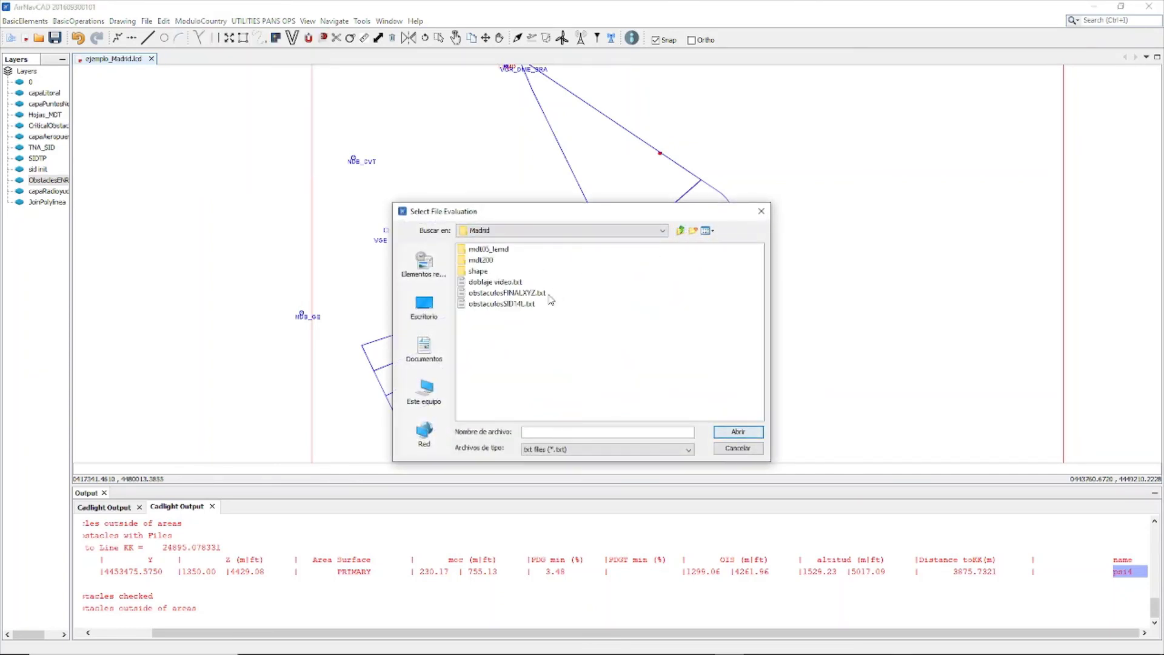
pyautogui.click(521, 304)
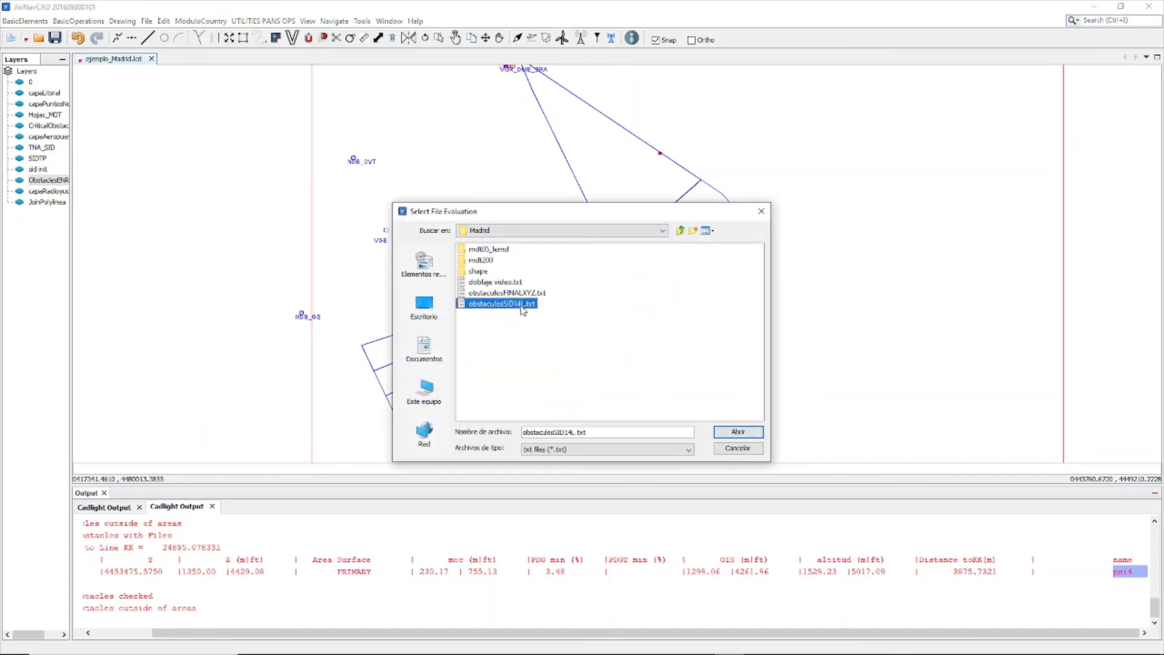
pyautogui.click(740, 432)
# Inspect the loaded obstacles around the TP areas and compare the critical obstacle marker with its reported coordinates.
pyautogui.scroll(2, 608, 266)
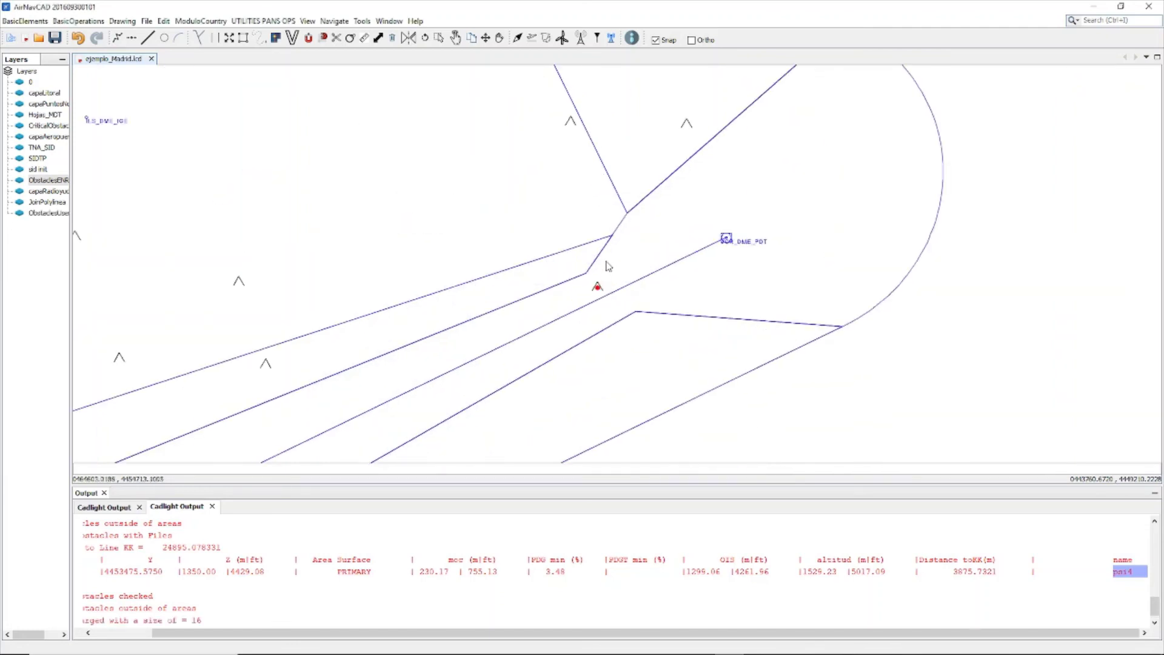
pyautogui.scroll(-2, 608, 267)
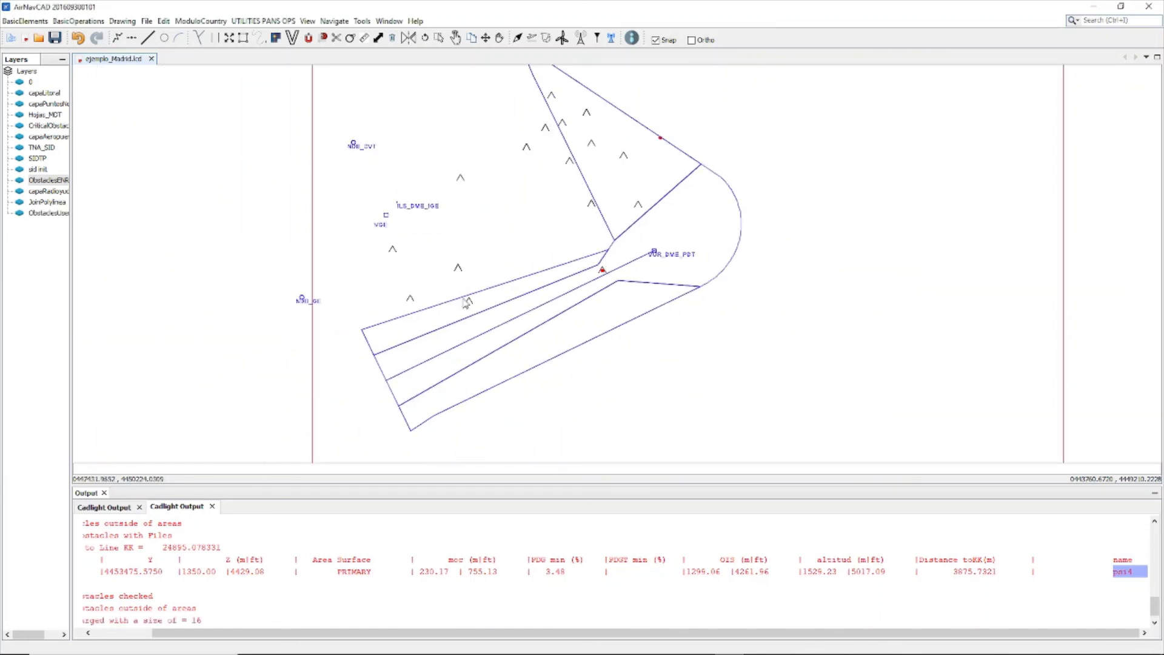
pyautogui.scroll(2, 309, 573)
pyautogui.scroll(-2, 245, 573)
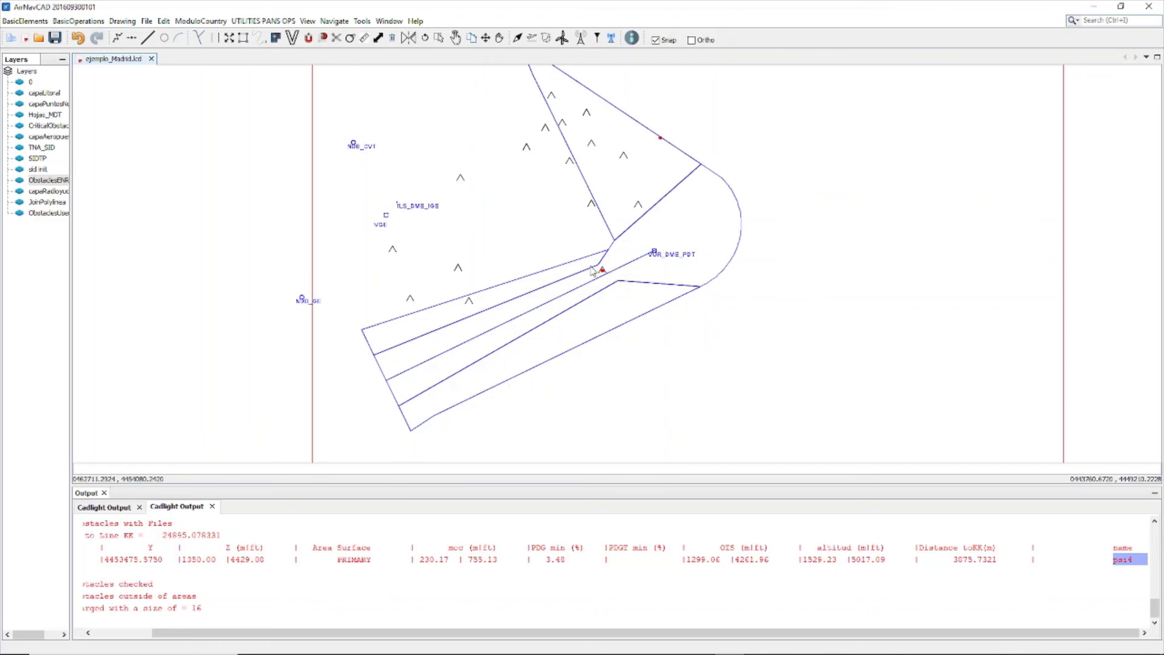
pyautogui.scroll(3, 591, 268)
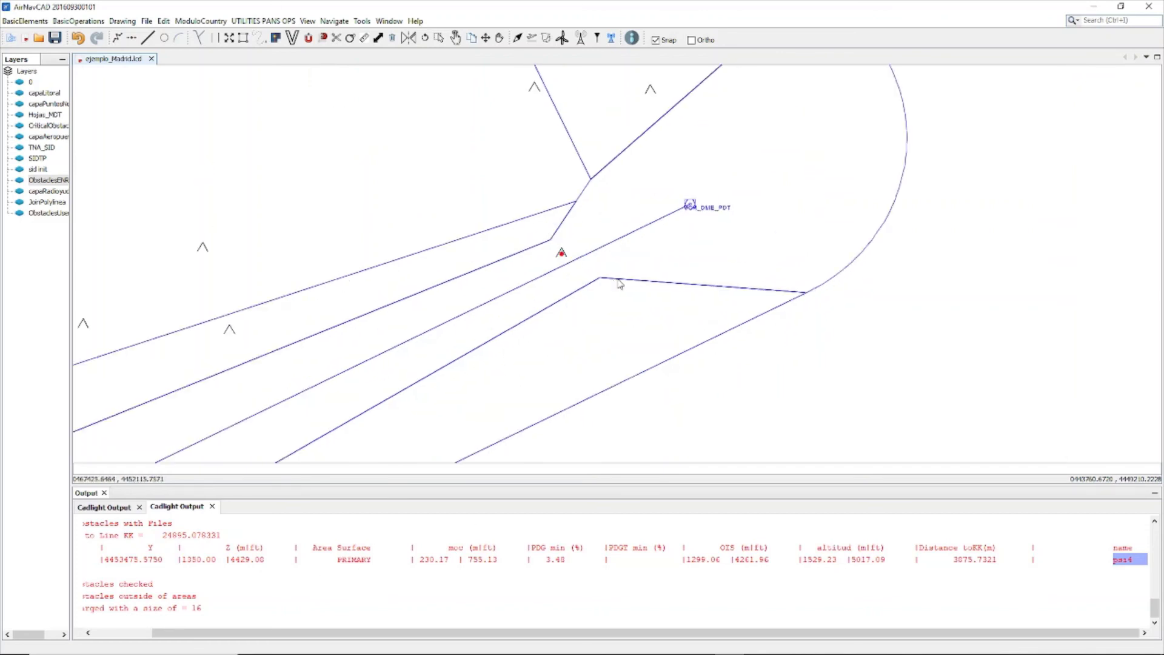
pyautogui.scroll(3, 541, 259)
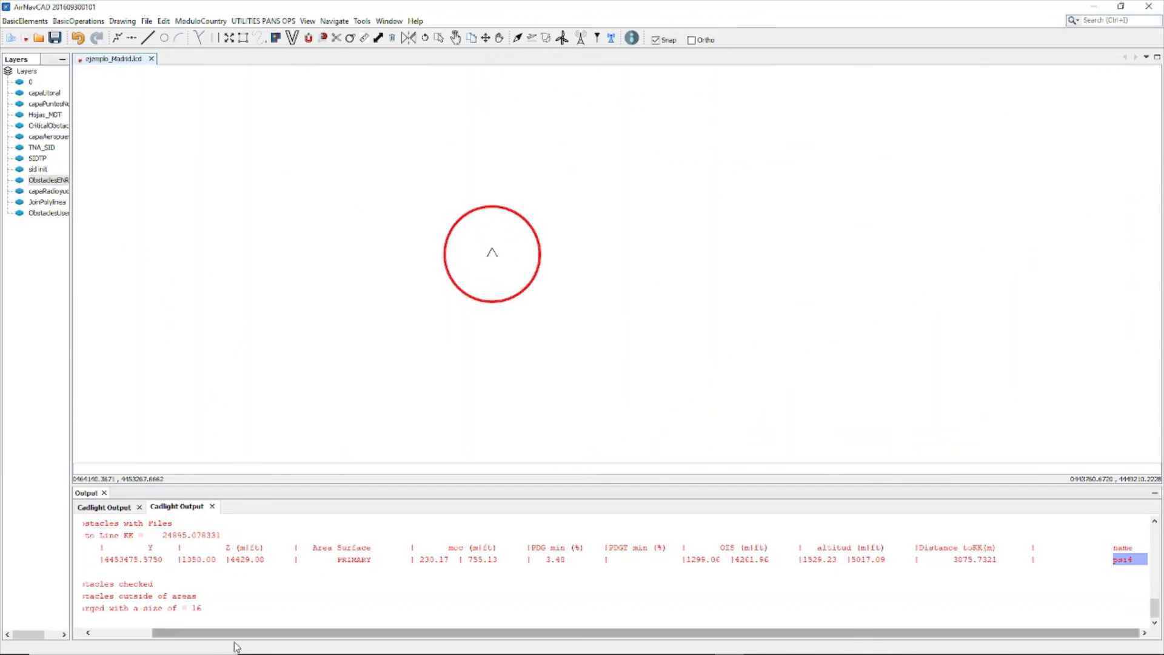
pyautogui.click(148, 633)
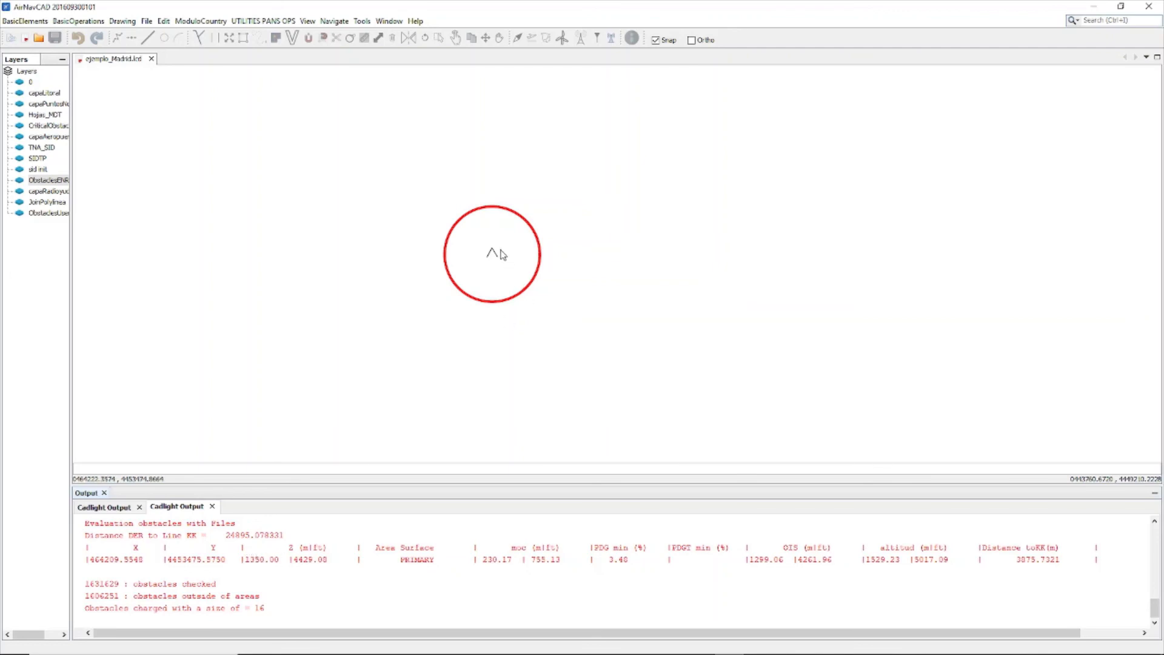
pyautogui.scroll(-4, 504, 253)
pyautogui.scroll(-4, 510, 267)
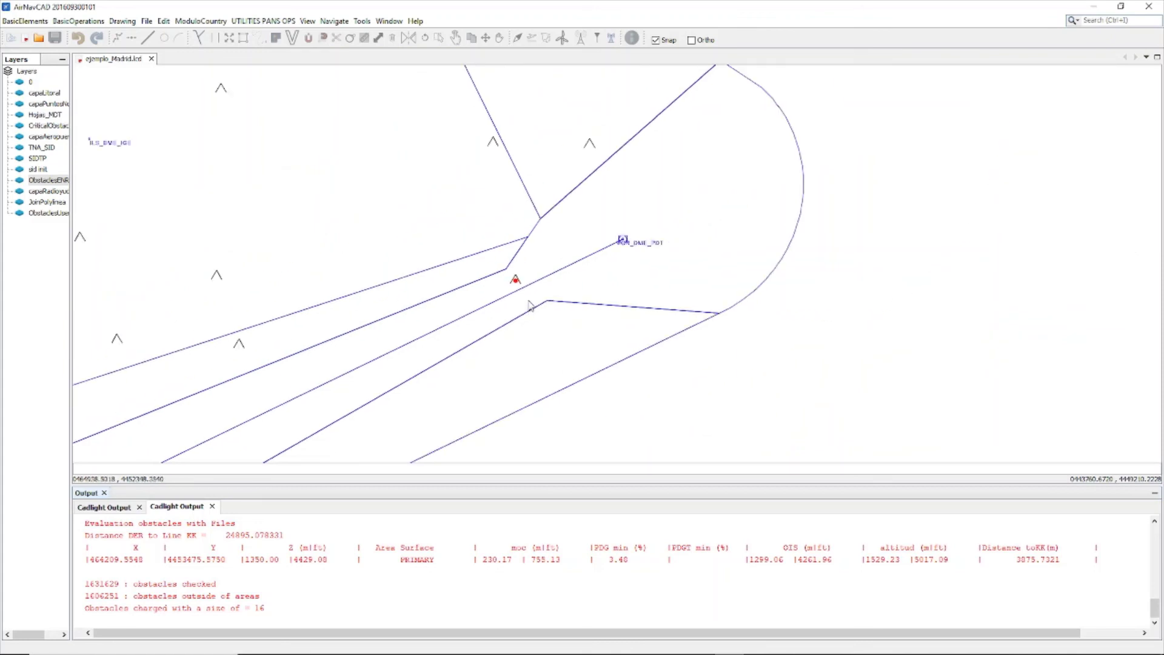
pyautogui.scroll(-2, 585, 272)
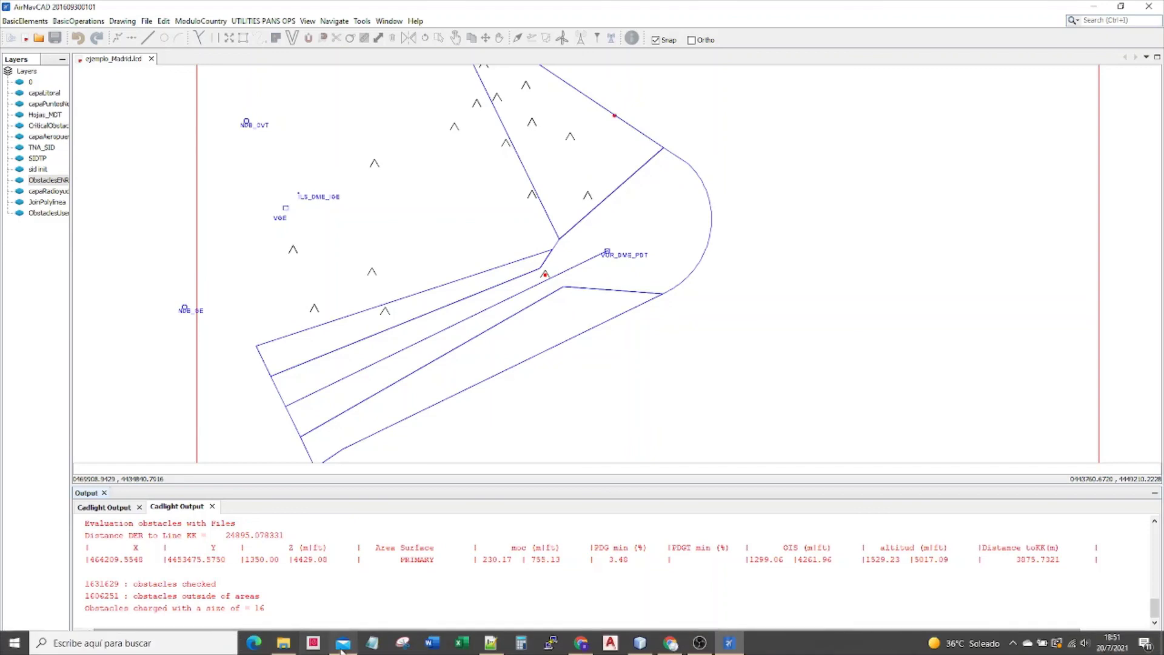
# Switch to File Explorer and open the Evaluation folder of AirNavCAD under My Files, Home Folder, Documents.
pyautogui.click(285, 644)
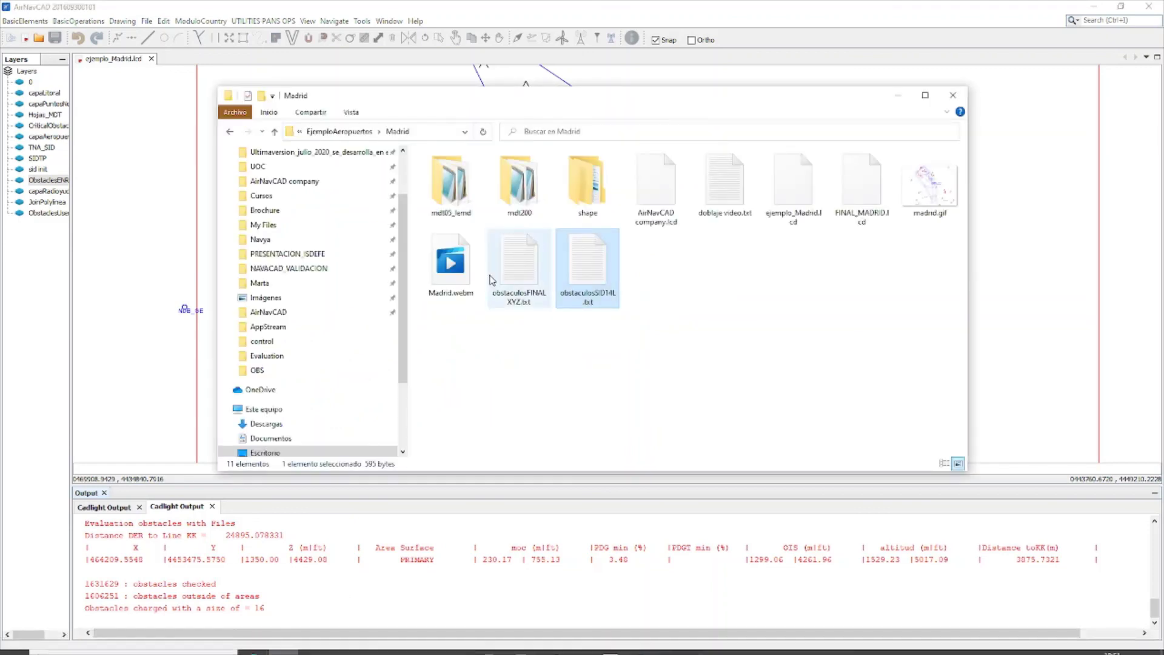
pyautogui.click(263, 225)
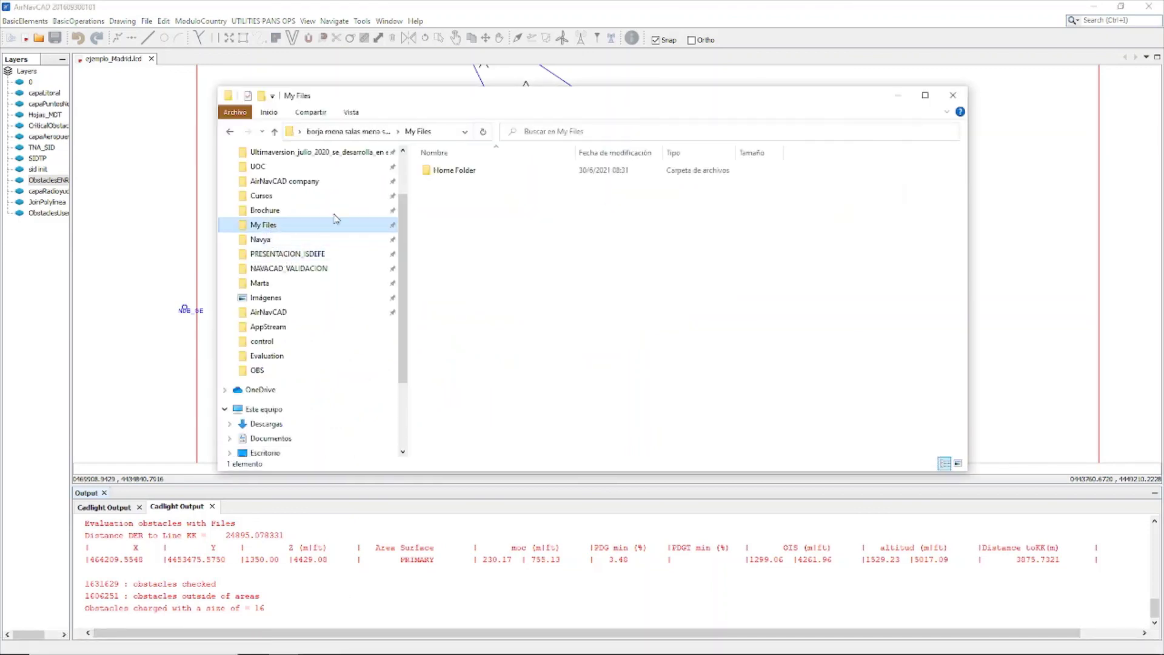
pyautogui.doubleClick(461, 170)
pyautogui.doubleClick(461, 171)
pyautogui.doubleClick(460, 170)
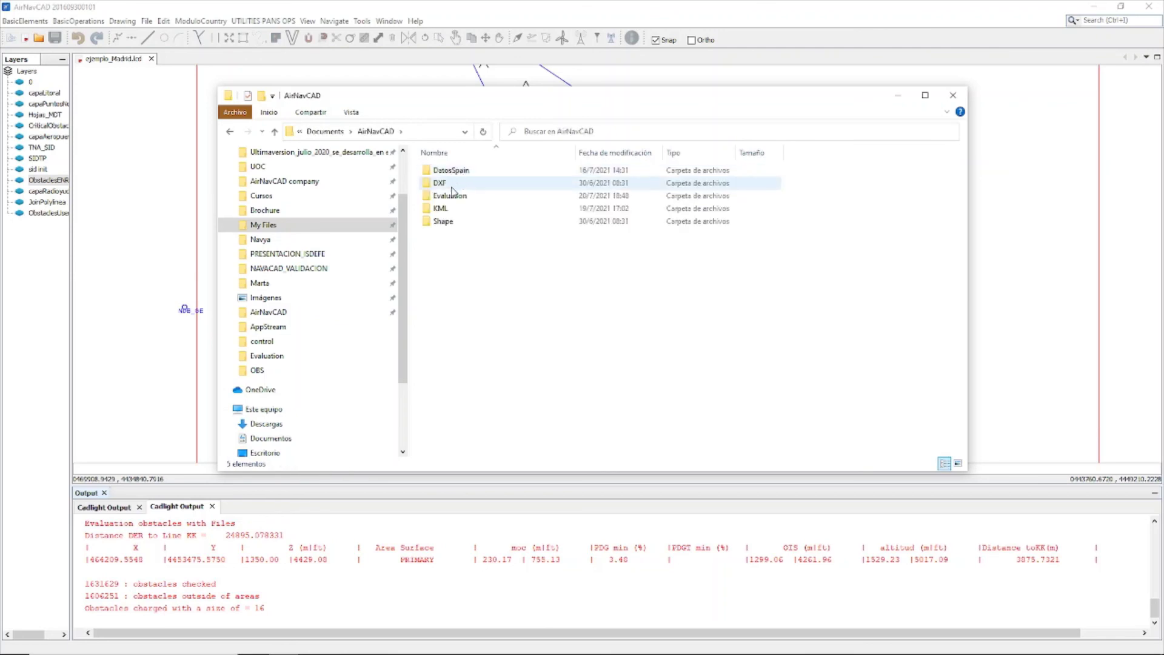
pyautogui.click(451, 197)
pyautogui.doubleClick(452, 200)
# Open Evaluation_SID_TP_files_2021_7_20_19_16_10.txt and examine the row of the critical obstacle psi4 and its minimum PDG.
pyautogui.click(511, 181)
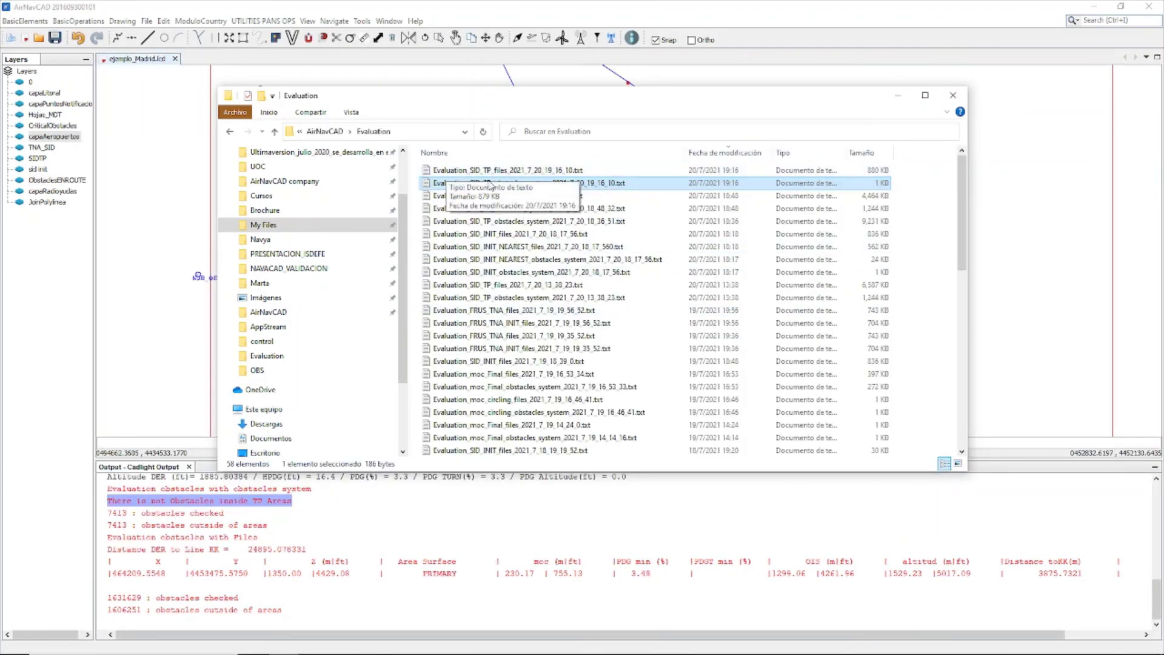
pyautogui.click(512, 170)
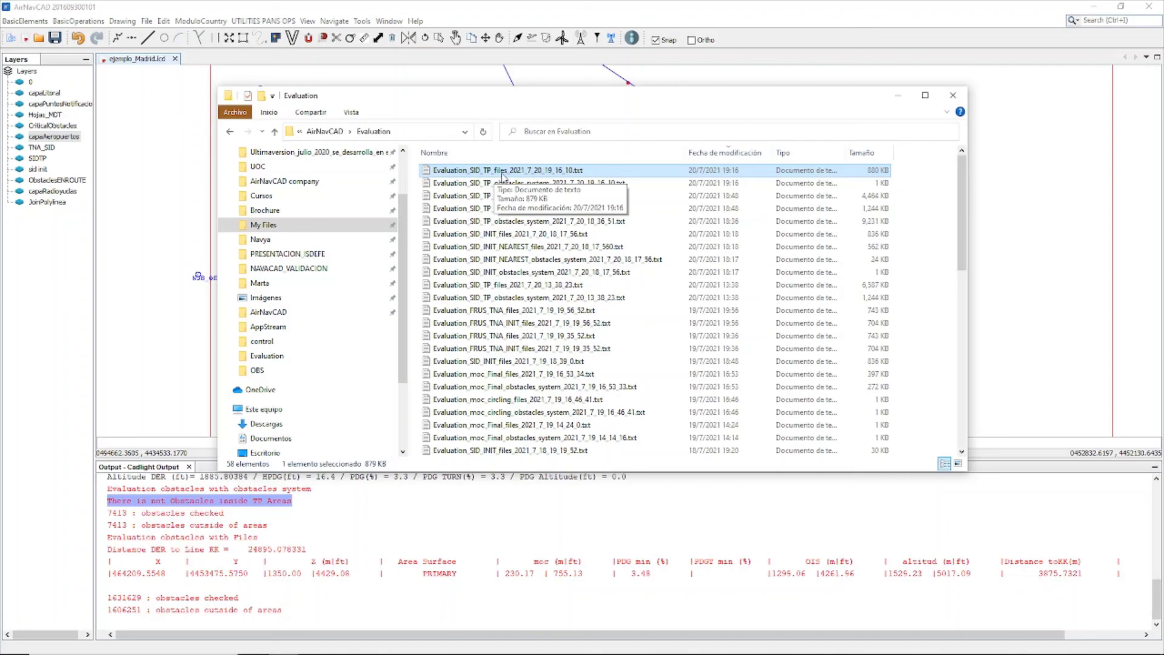
pyautogui.doubleClick(502, 175)
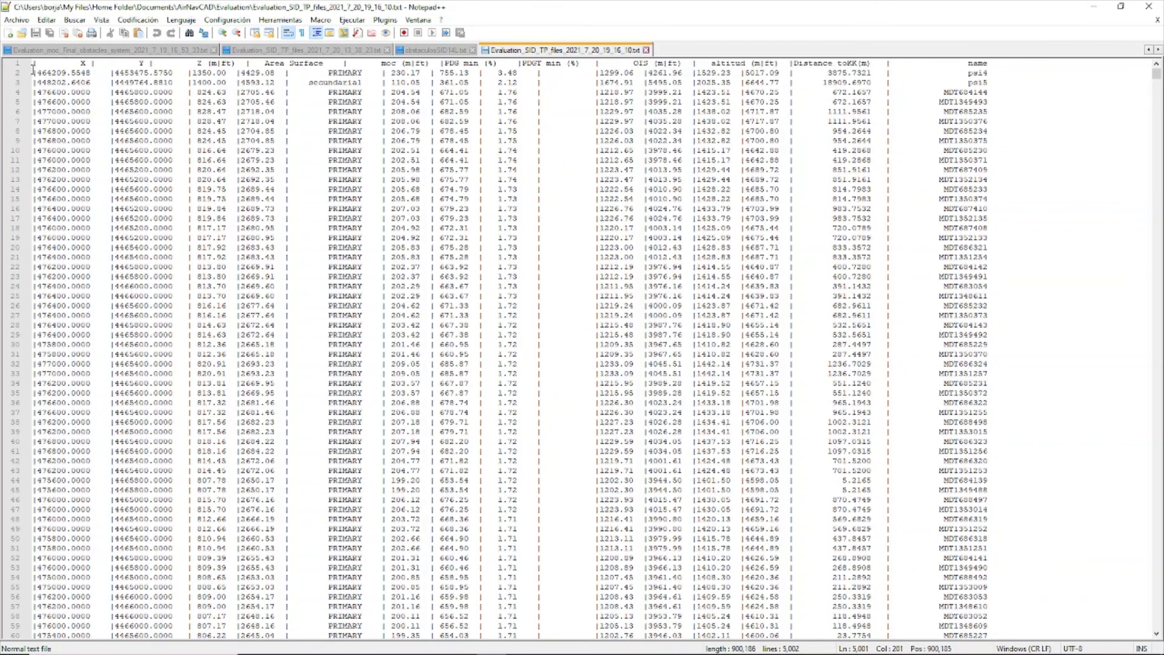
pyautogui.moveTo(33, 69); pyautogui.dragTo(1029, 73)
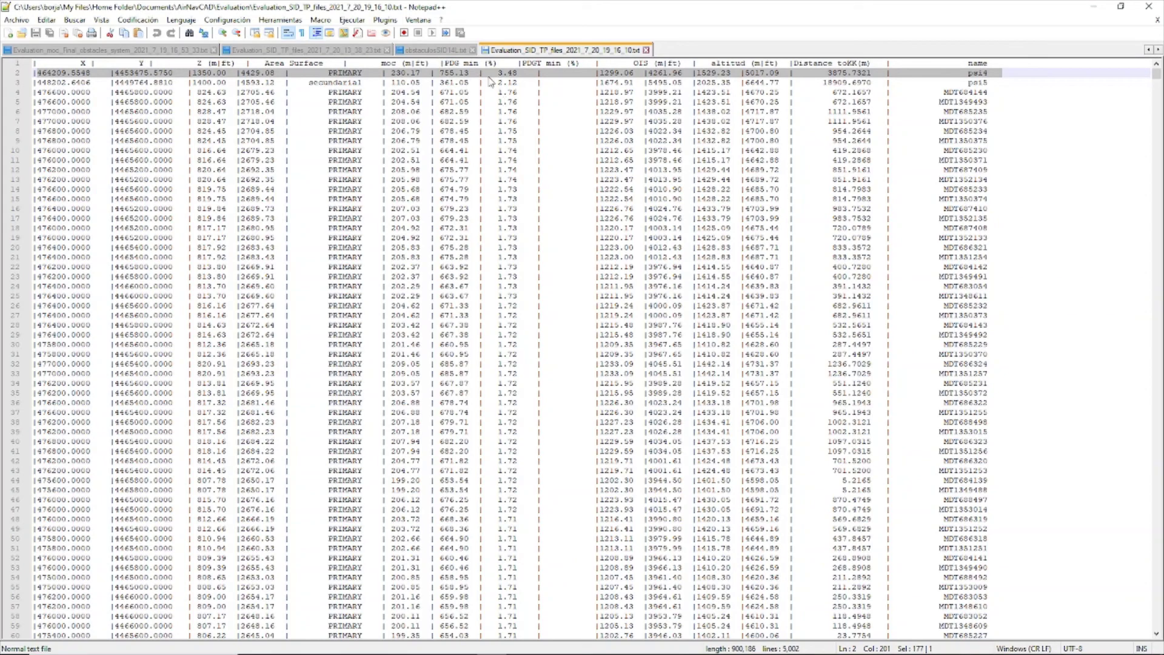
pyautogui.click(1094, 7)
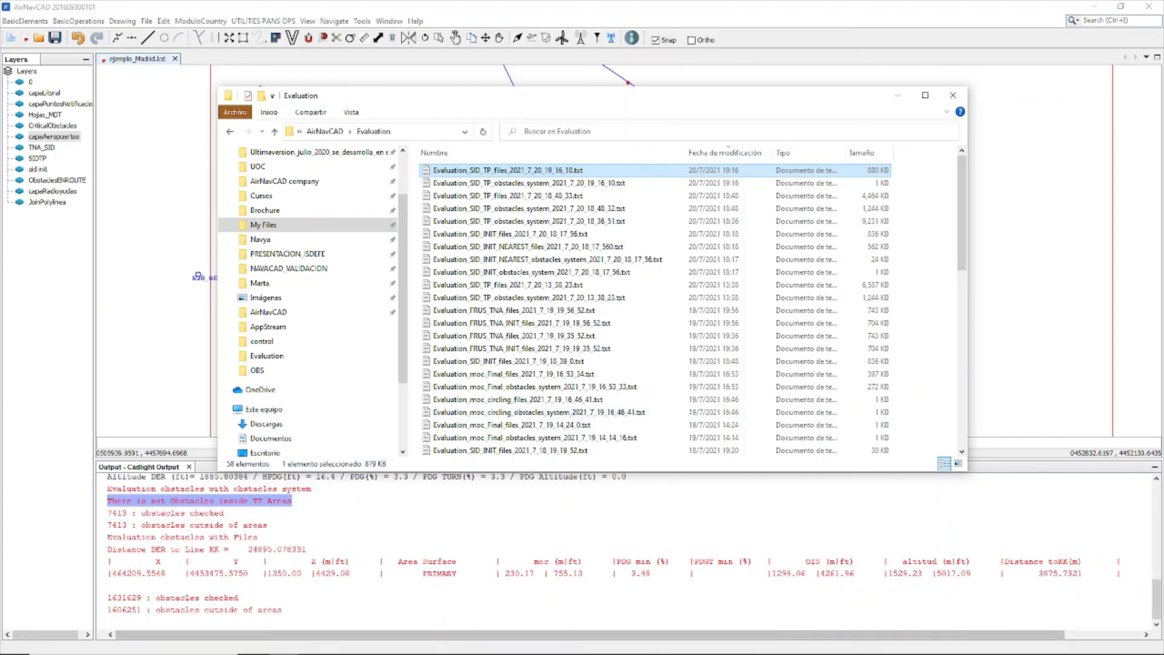
pyautogui.click(489, 644)
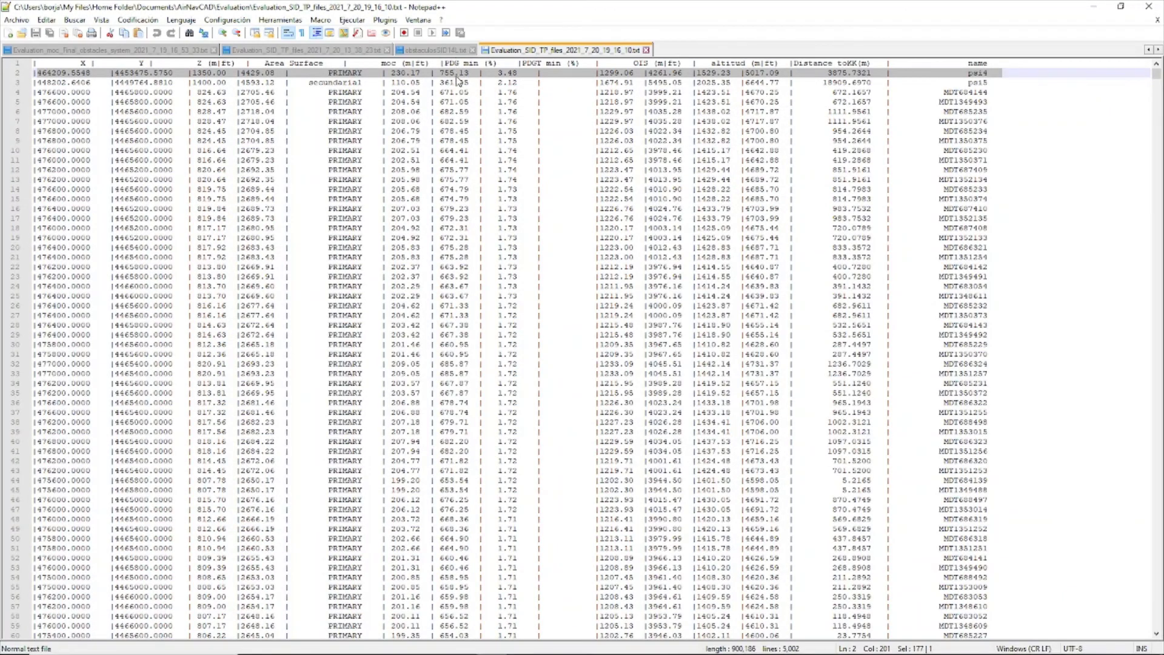
pyautogui.click(1095, 11)
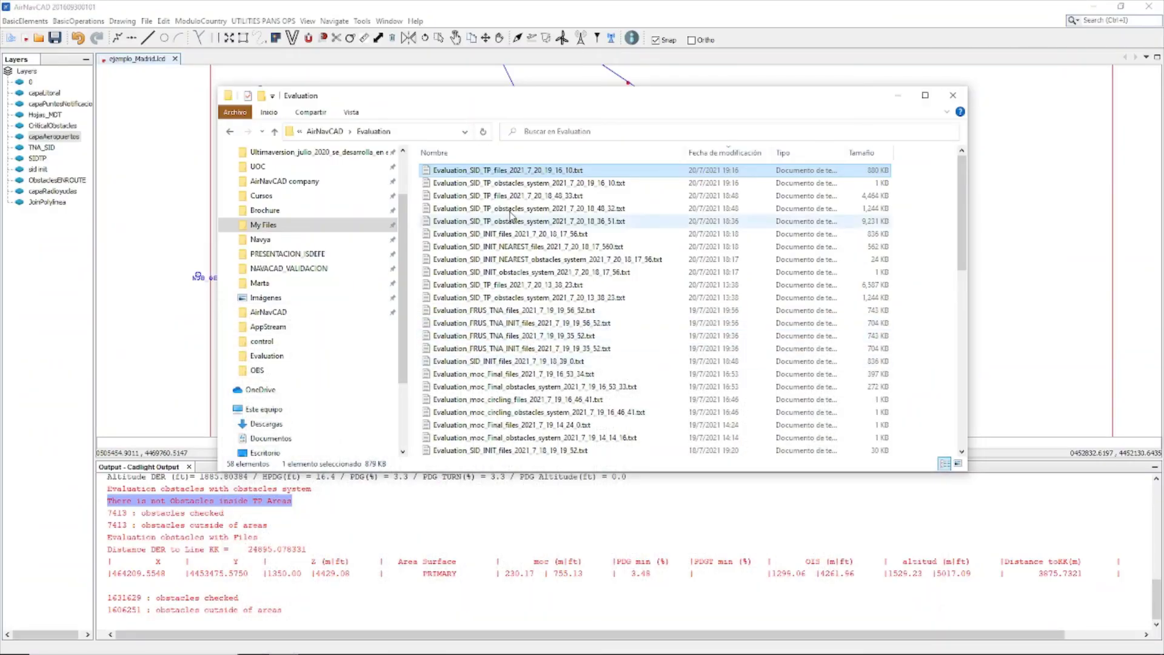
# Open Evaluation_SID_TP_obstacles_system_2021_7_20_19_16_10.txt, check it for system obstacles, and close it.
pyautogui.click(509, 184)
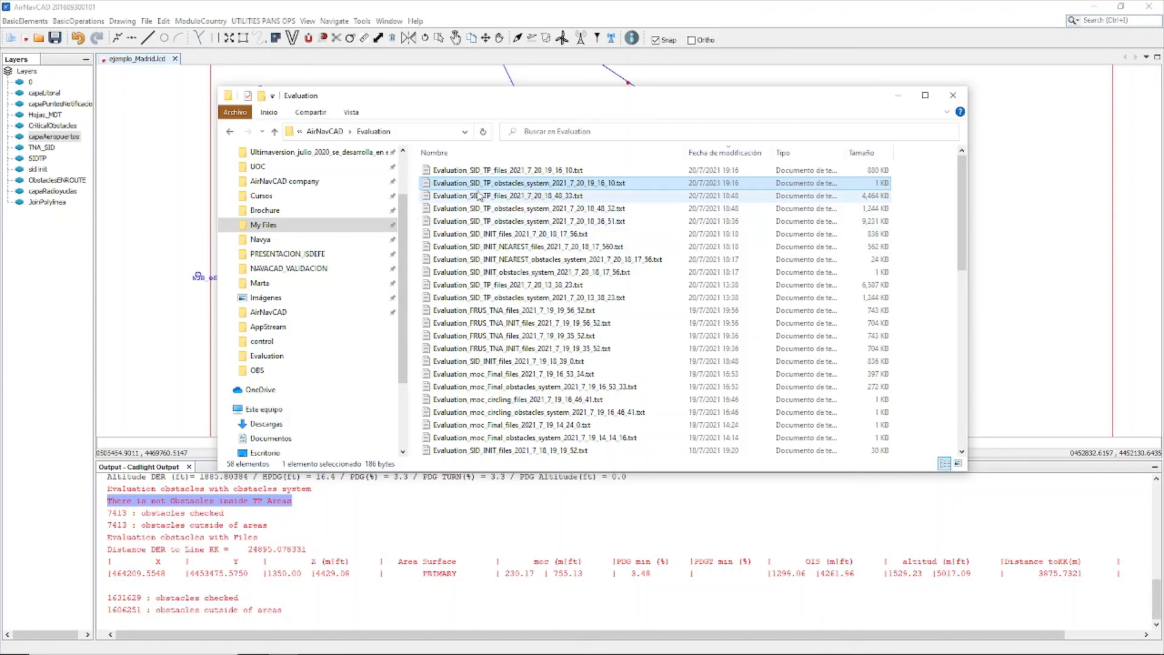
pyautogui.click(339, 644)
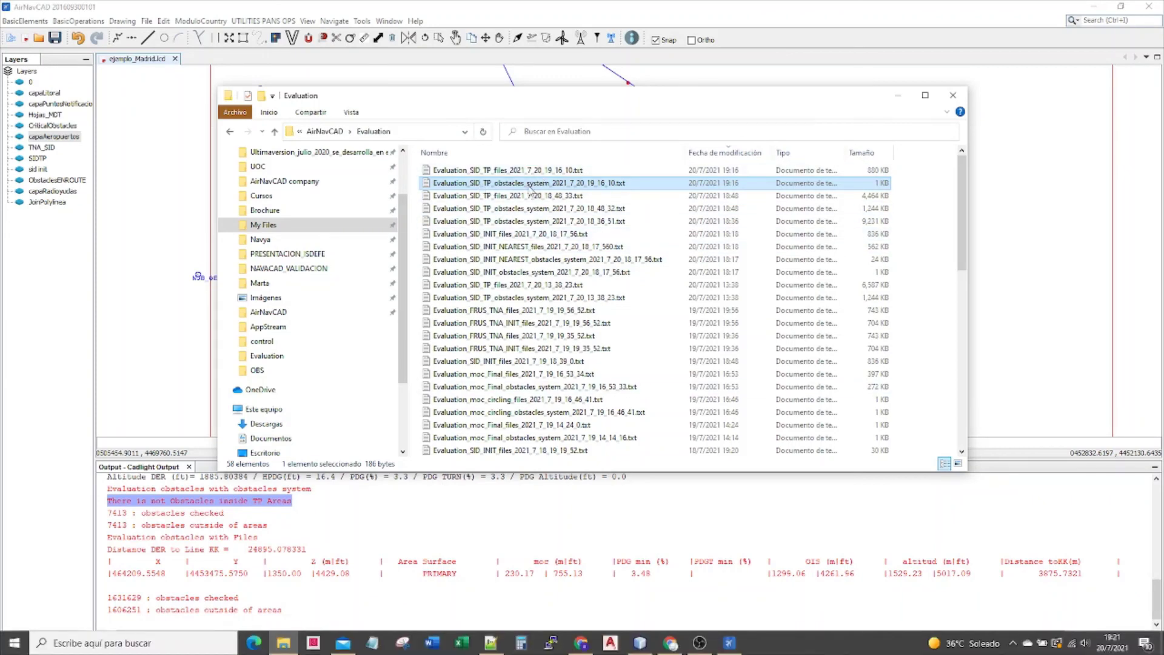
pyautogui.click(774, 49)
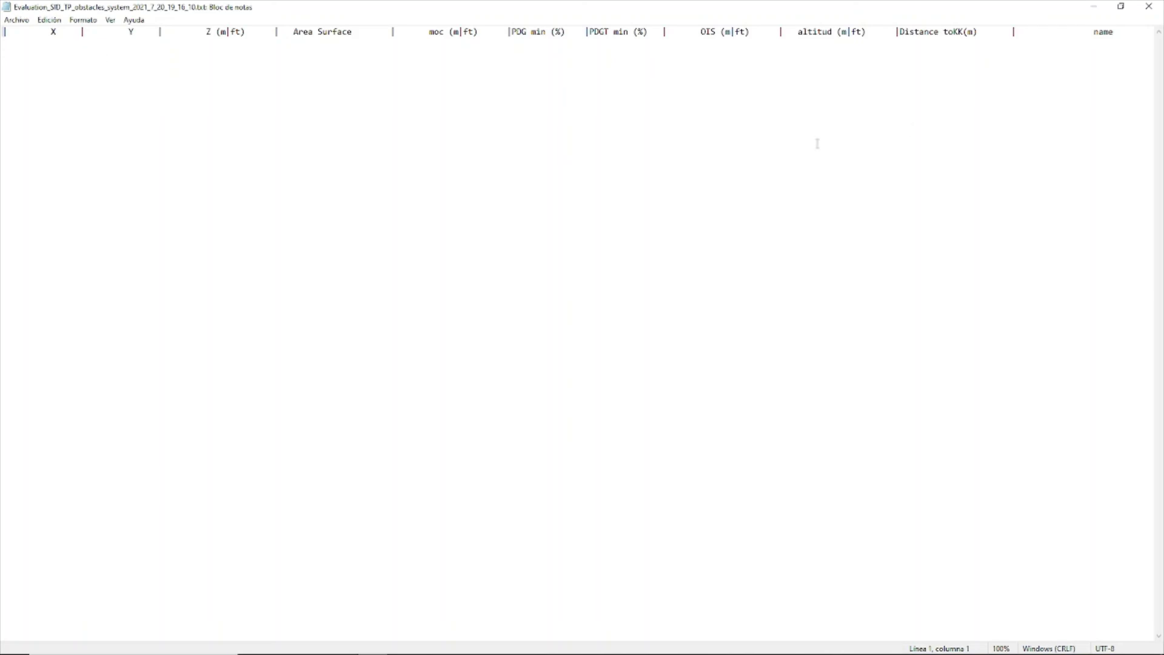
pyautogui.click(1149, 7)
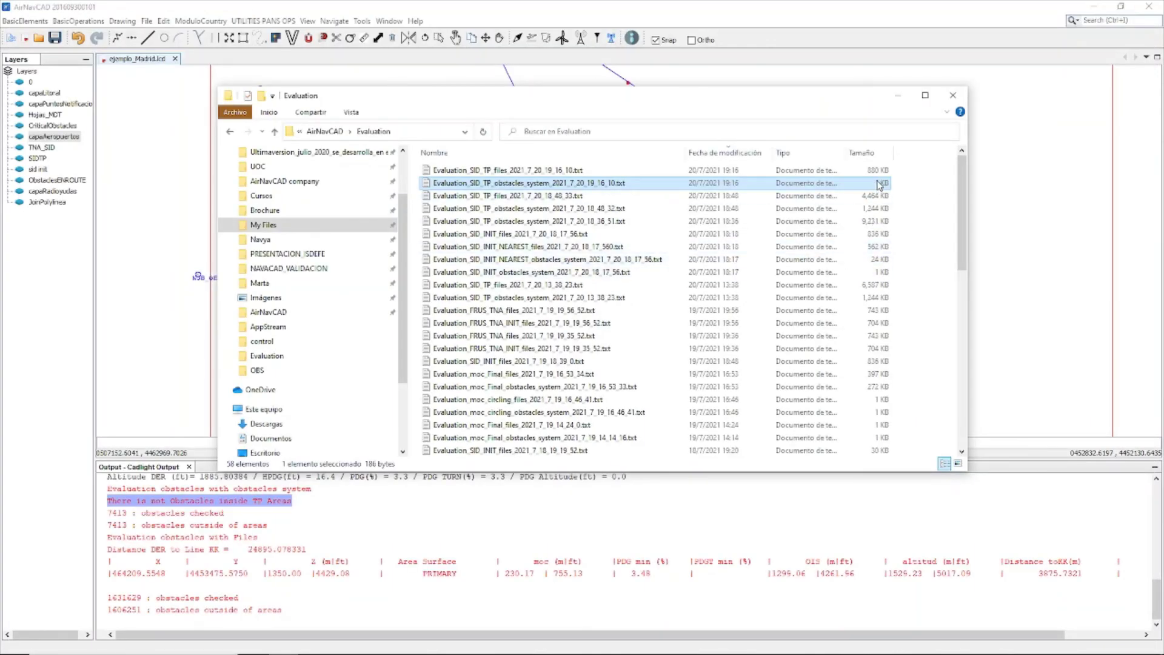
# Close the Evaluation folder window and review the TP areas in the Madrid drawing.
pyautogui.click(953, 95)
pyautogui.scroll(-2, 537, 290)
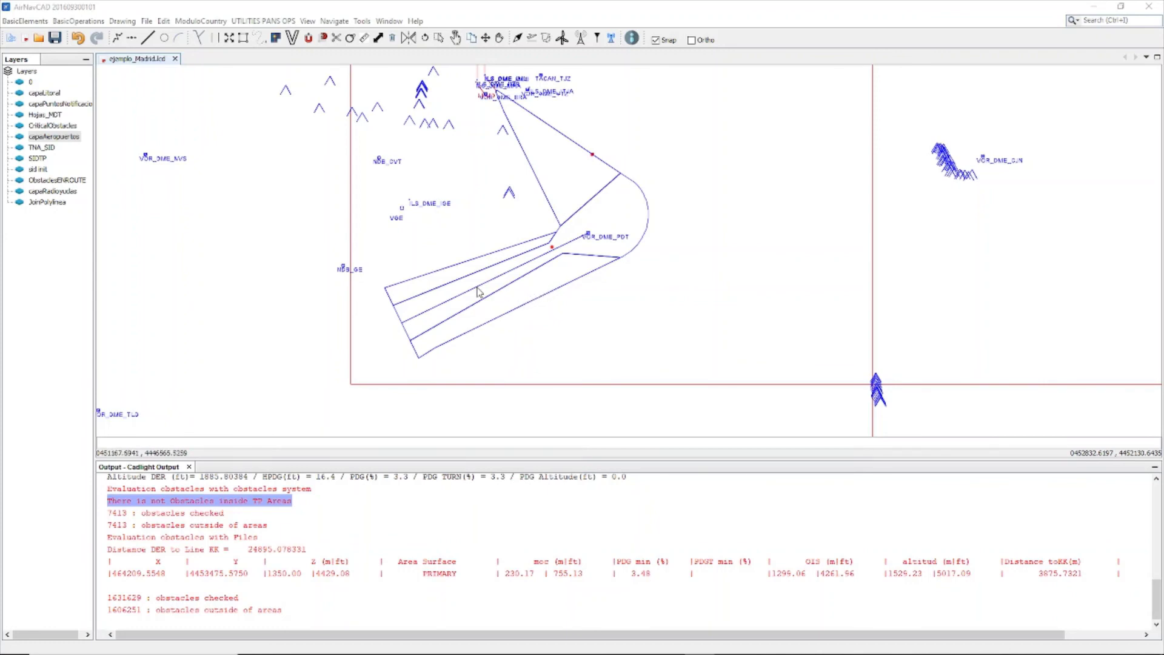
pyautogui.scroll(1, 479, 293)
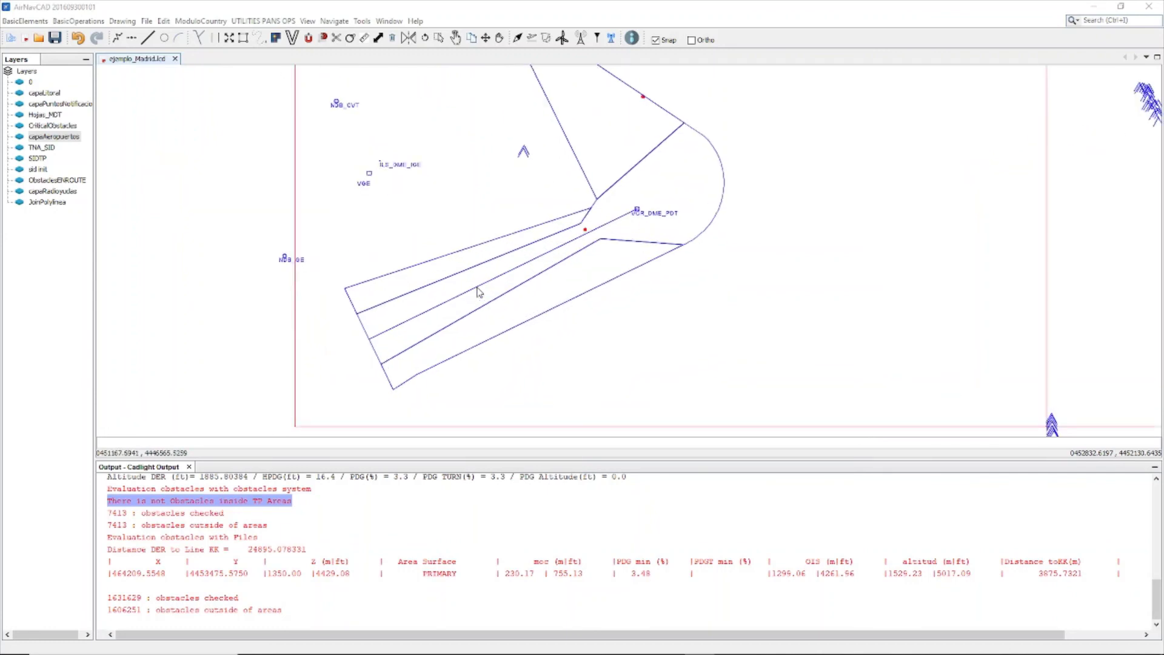